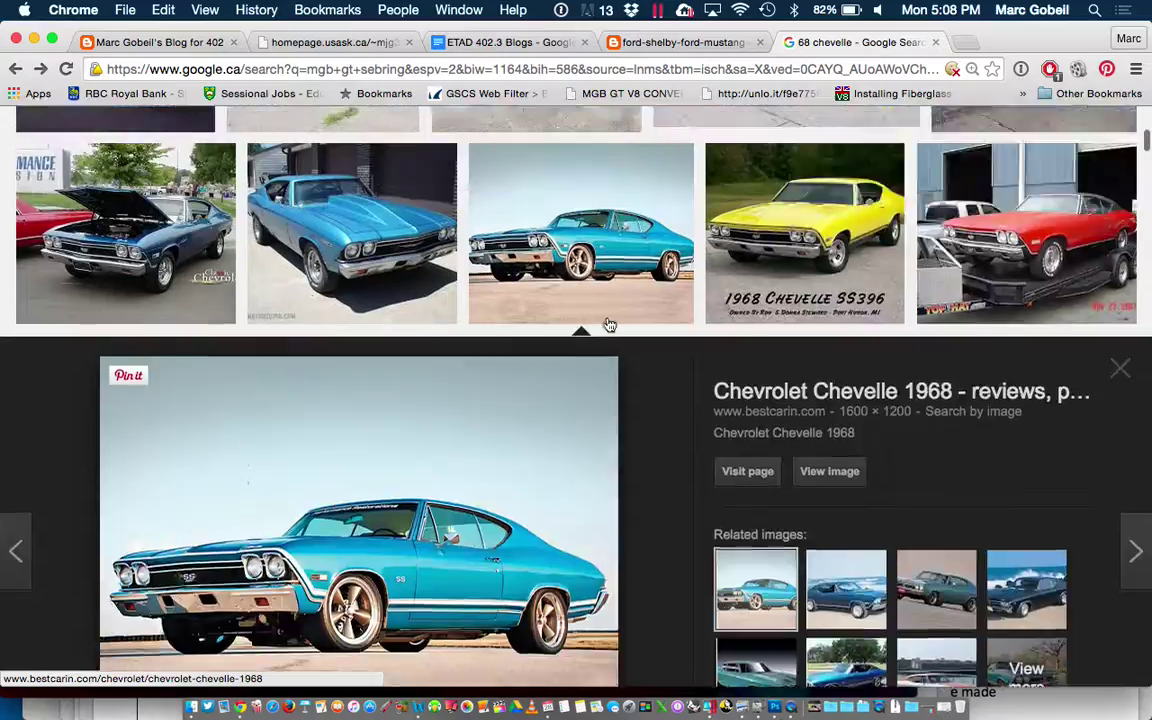
Replace the current image search query with "car" and run the search
{"action": "scroll", "coordinate": [609, 324], "scroll_direction": "down", "scroll_amount": 5}
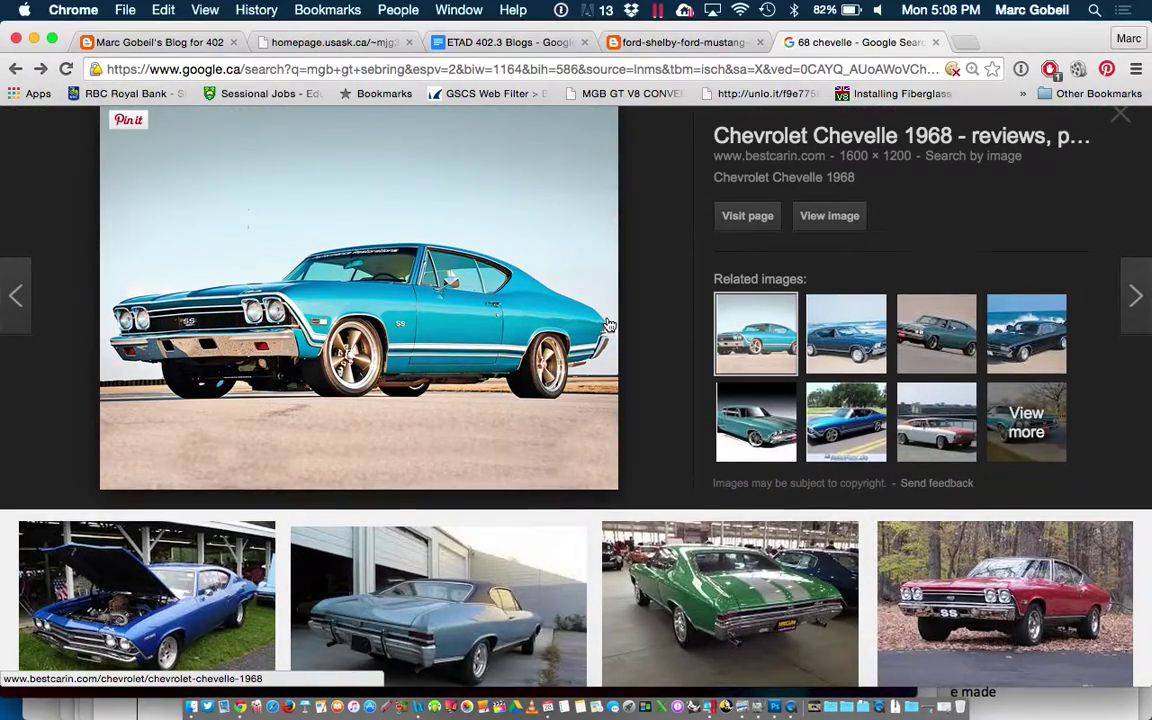
{"action": "scroll", "coordinate": [609, 324], "scroll_direction": "up", "scroll_amount": 8}
{"action": "left_click", "coordinate": [239, 135]}
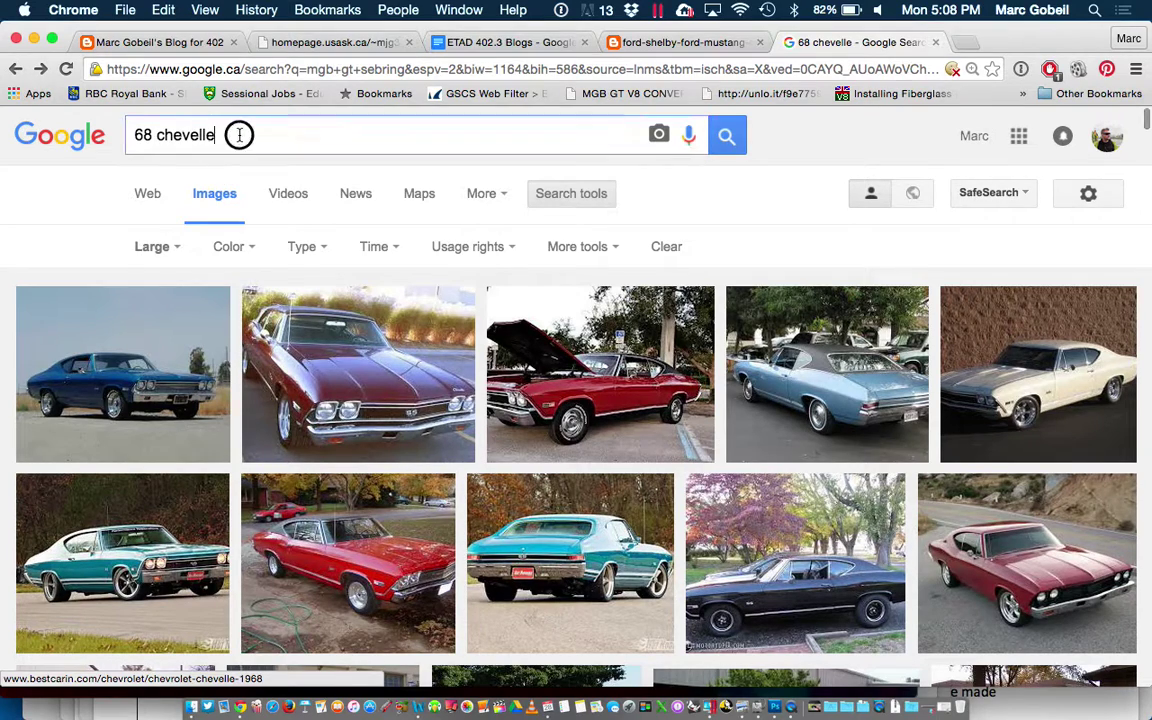
{"action": "left_click_drag", "start_coordinate": [239, 135], "coordinate": [90, 97]}
{"action": "type", "text": "car"}
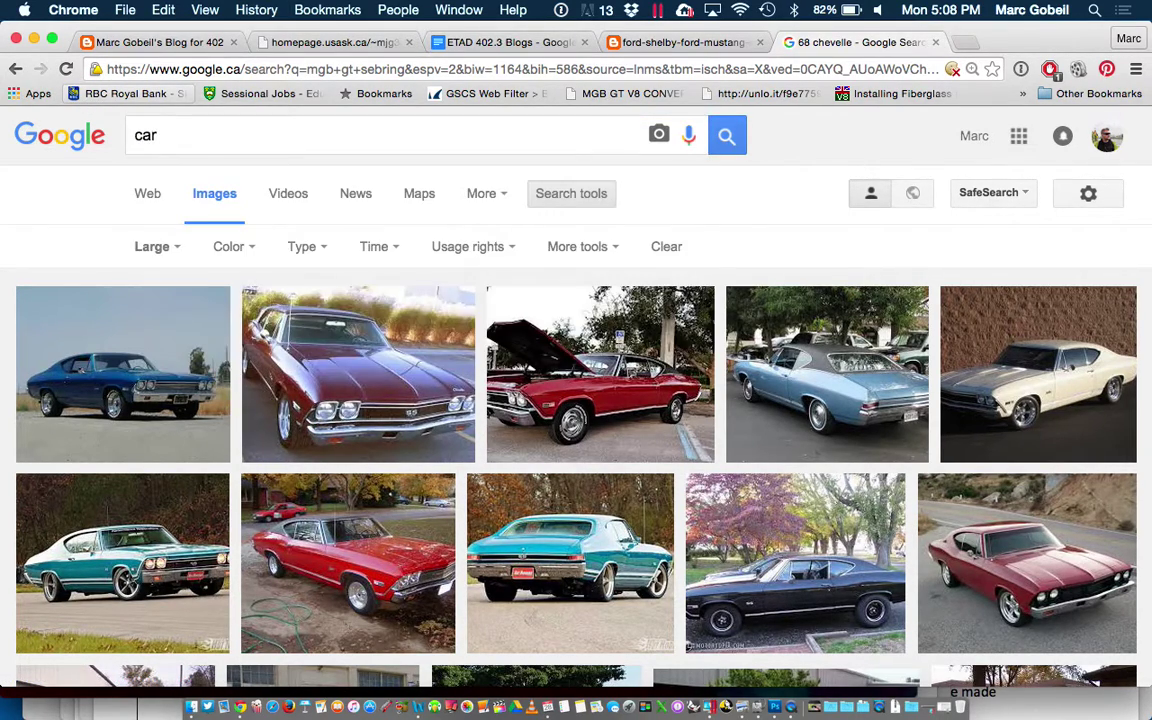
{"action": "key", "text": "Return"}
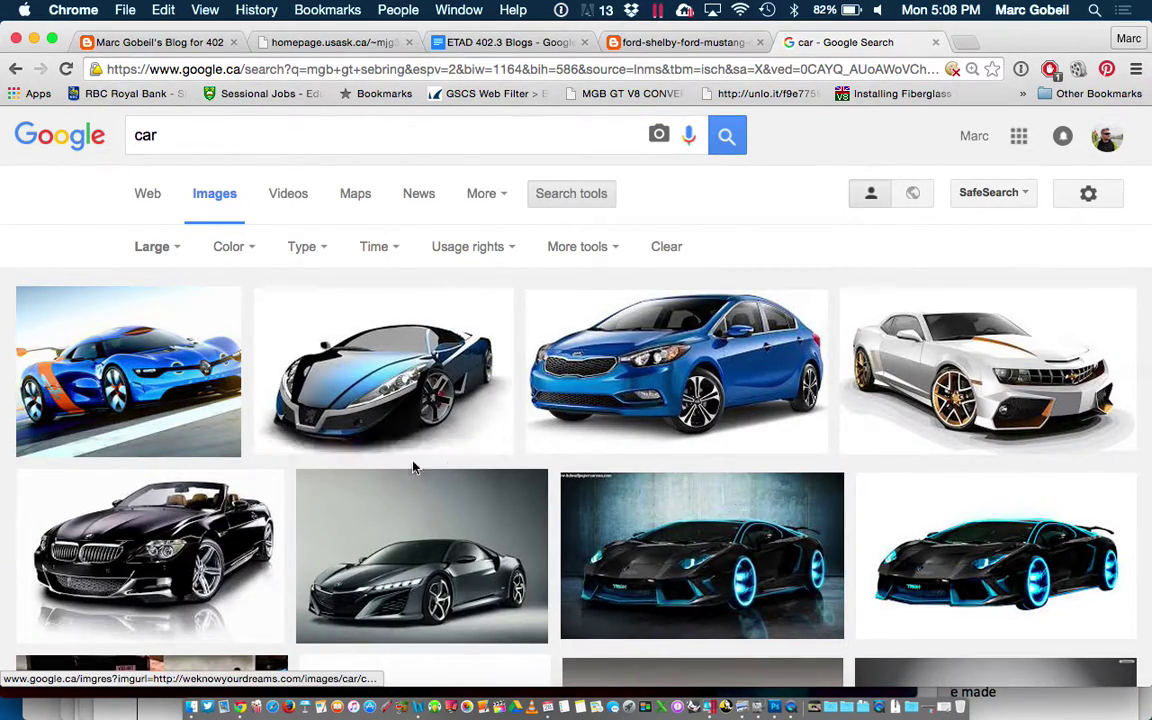
Look through the car image results and open the preview of the red Audi from sweetheartmotors.ca
{"action": "scroll", "coordinate": [611, 442], "scroll_direction": "down", "scroll_amount": 1}
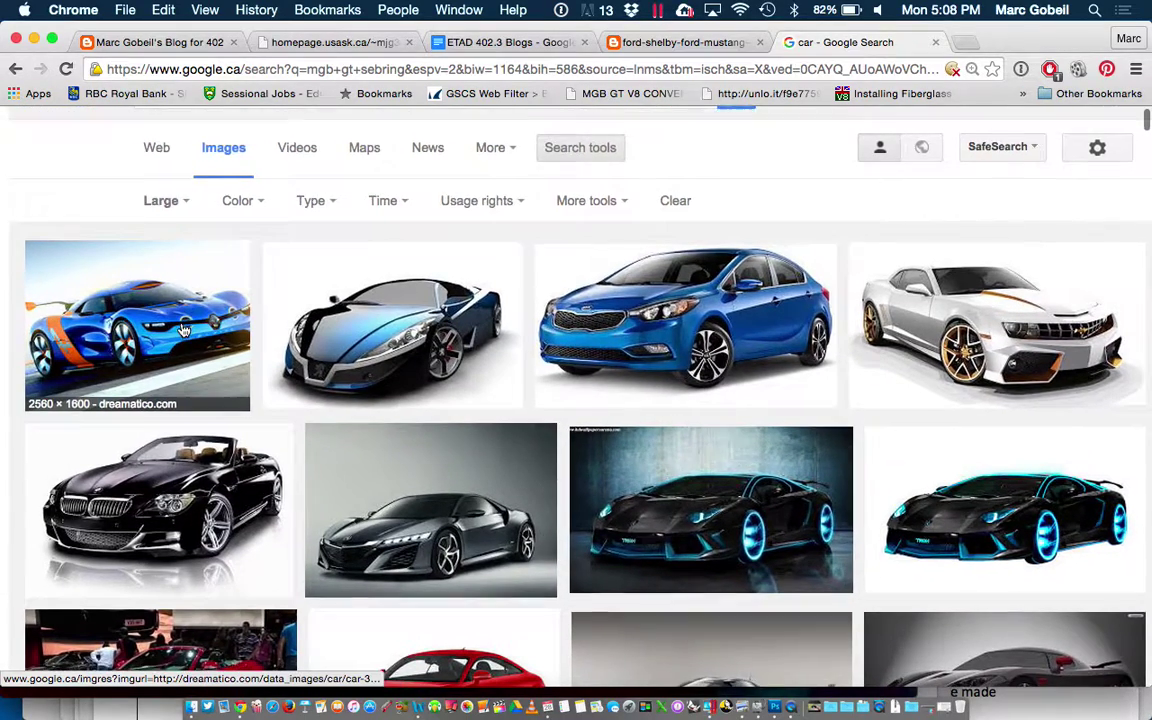
{"action": "scroll", "coordinate": [1148, 214], "scroll_direction": "down", "scroll_amount": 1}
{"action": "scroll", "coordinate": [1148, 214], "scroll_direction": "down", "scroll_amount": 1}
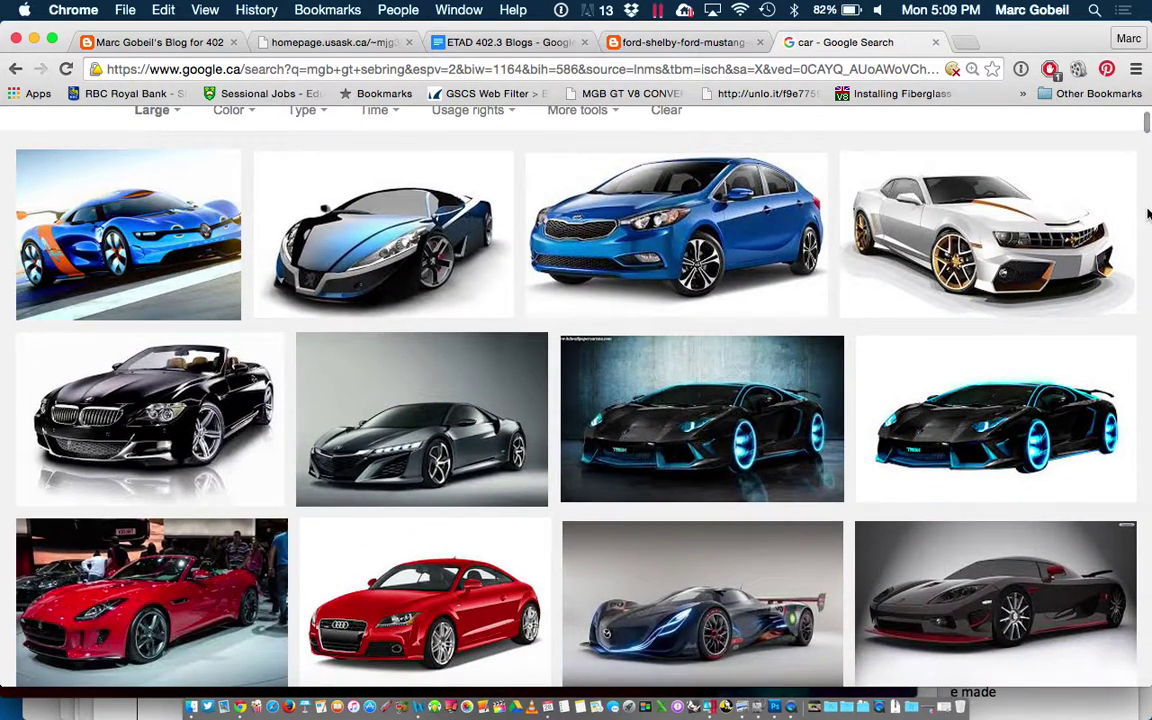
{"action": "scroll", "coordinate": [1148, 214], "scroll_direction": "down", "scroll_amount": 3}
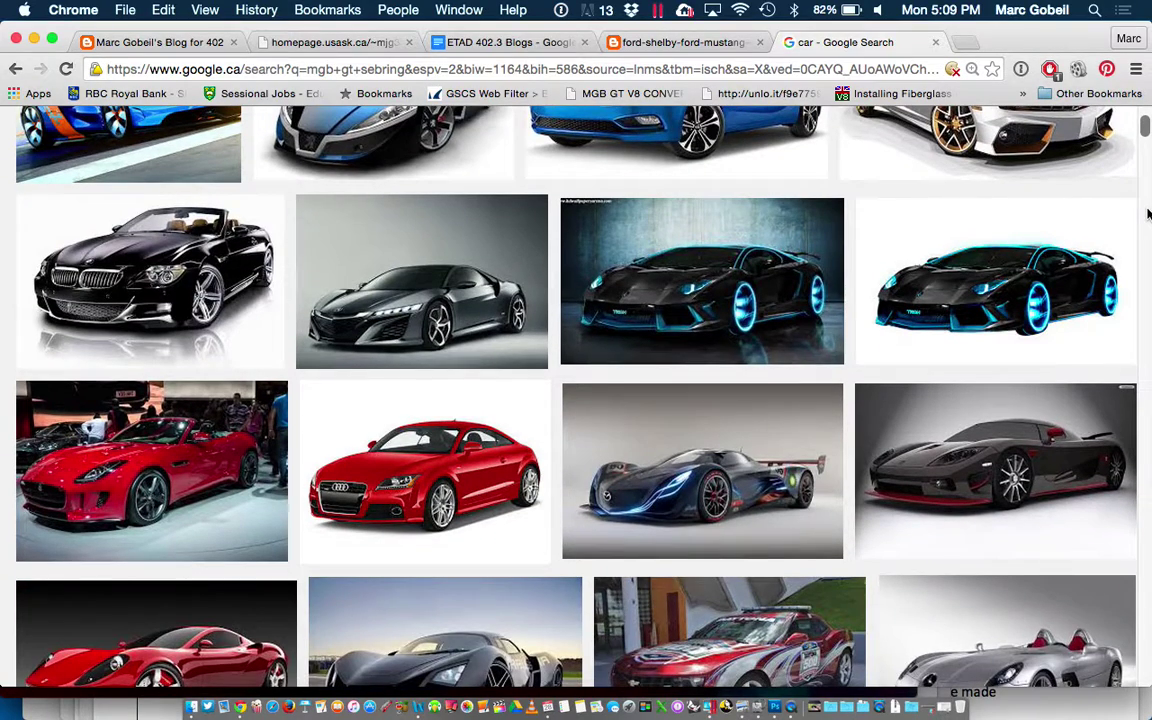
{"action": "scroll", "coordinate": [1148, 214], "scroll_direction": "down", "scroll_amount": 3}
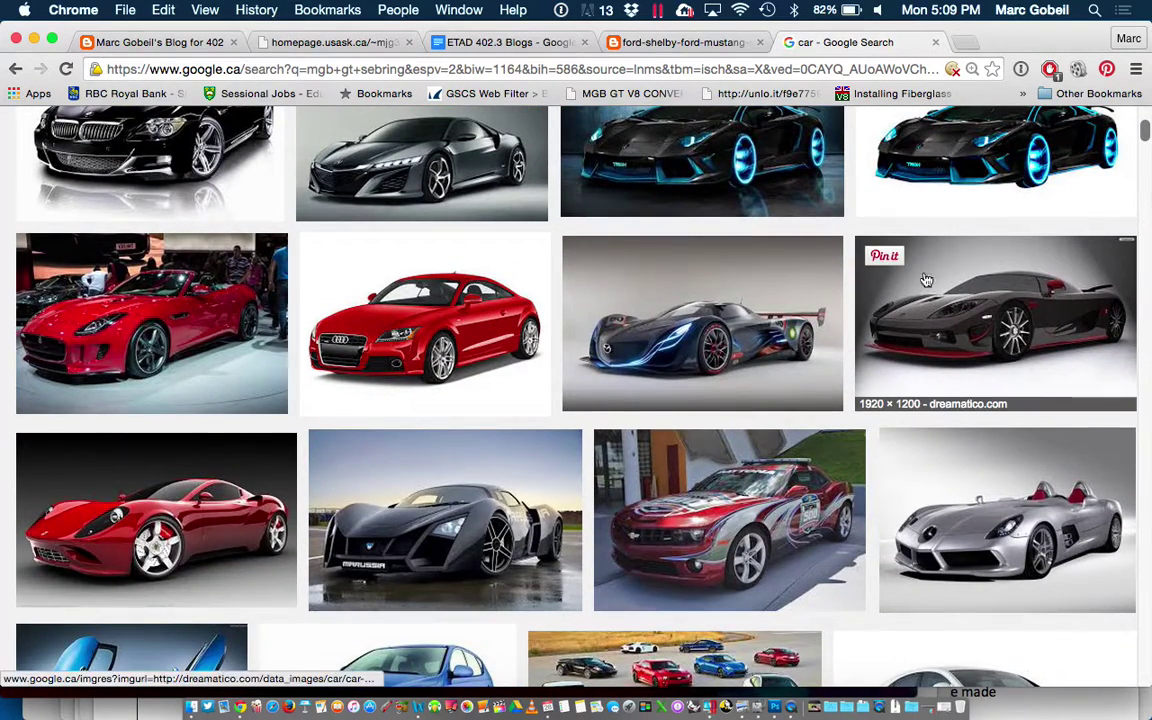
{"action": "scroll", "coordinate": [736, 281], "scroll_direction": "up", "scroll_amount": 1}
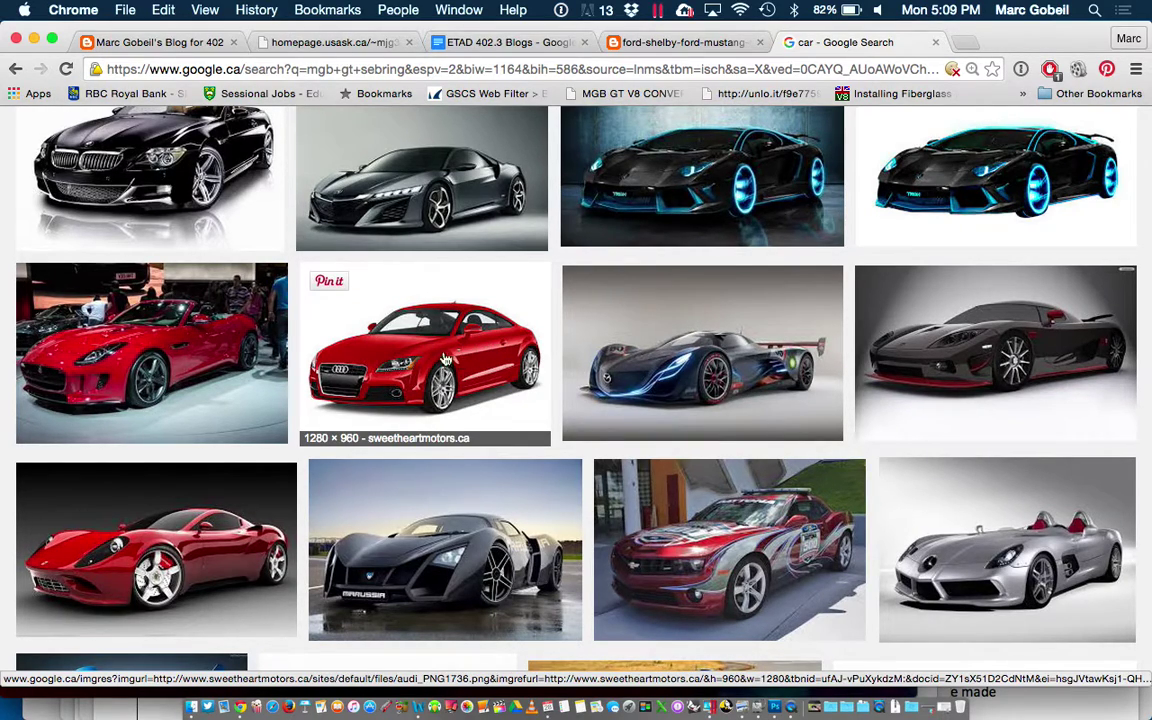
{"action": "left_click", "coordinate": [418, 325]}
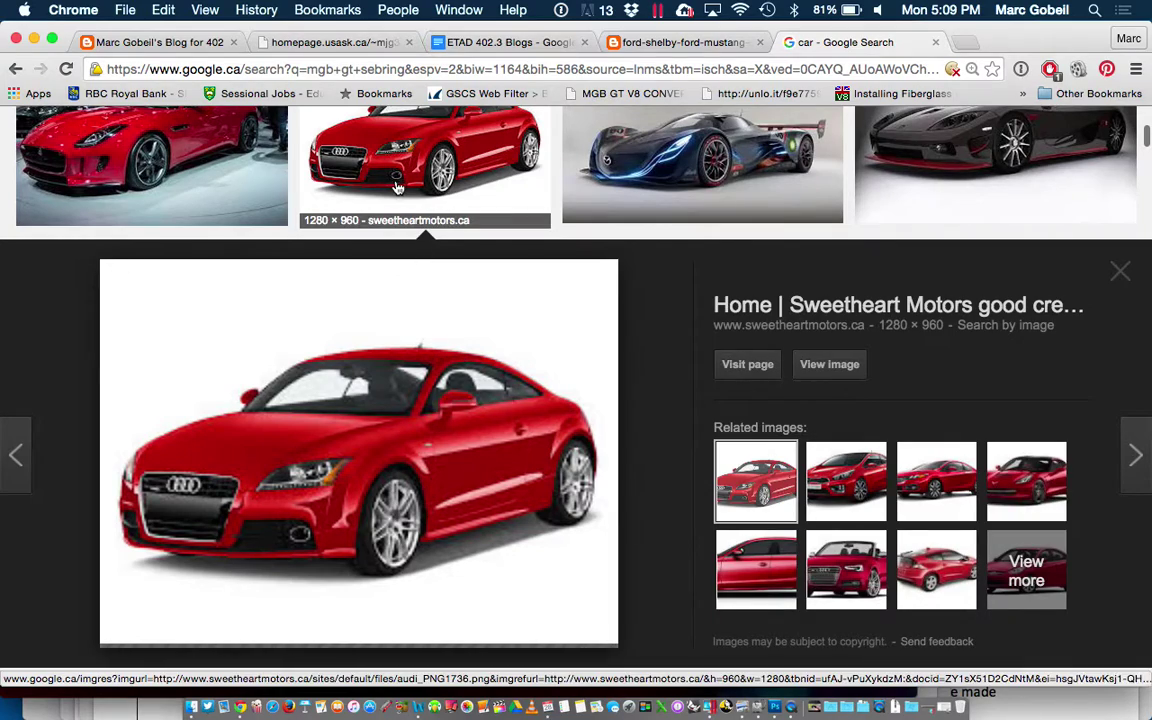
Open the red Audi's original image file and enlarge it to full size
{"action": "scroll", "coordinate": [440, 300], "scroll_direction": "up", "scroll_amount": 10}
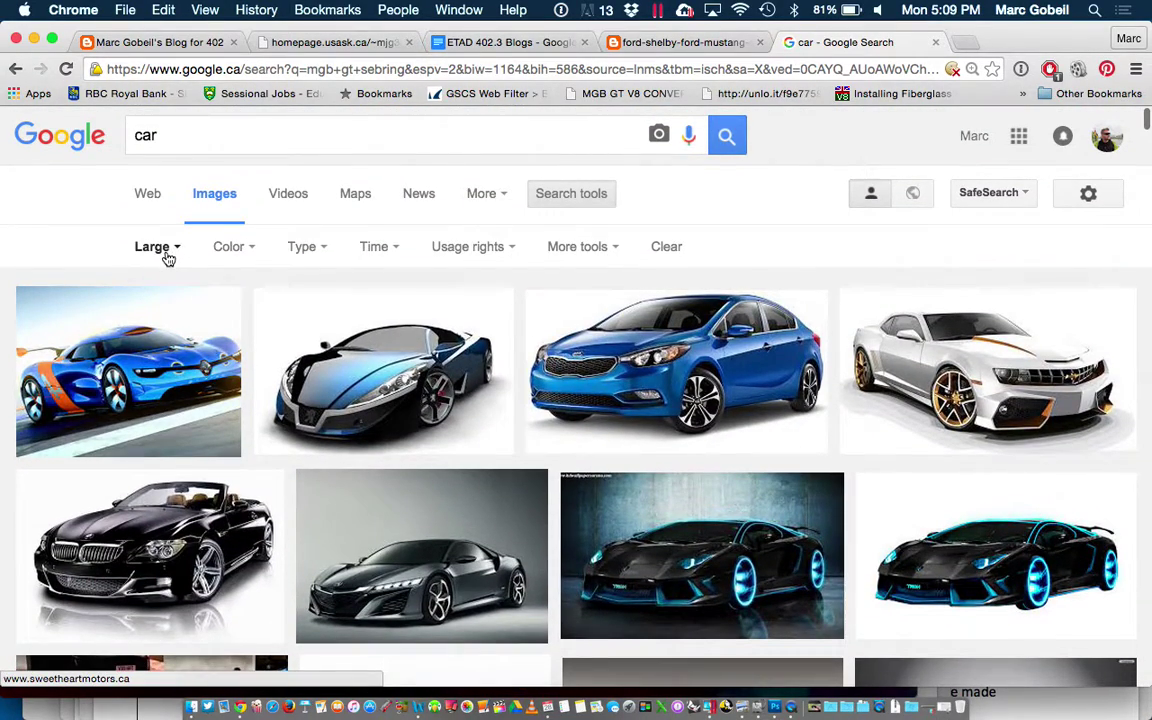
{"action": "scroll", "coordinate": [357, 393], "scroll_direction": "down", "scroll_amount": 10}
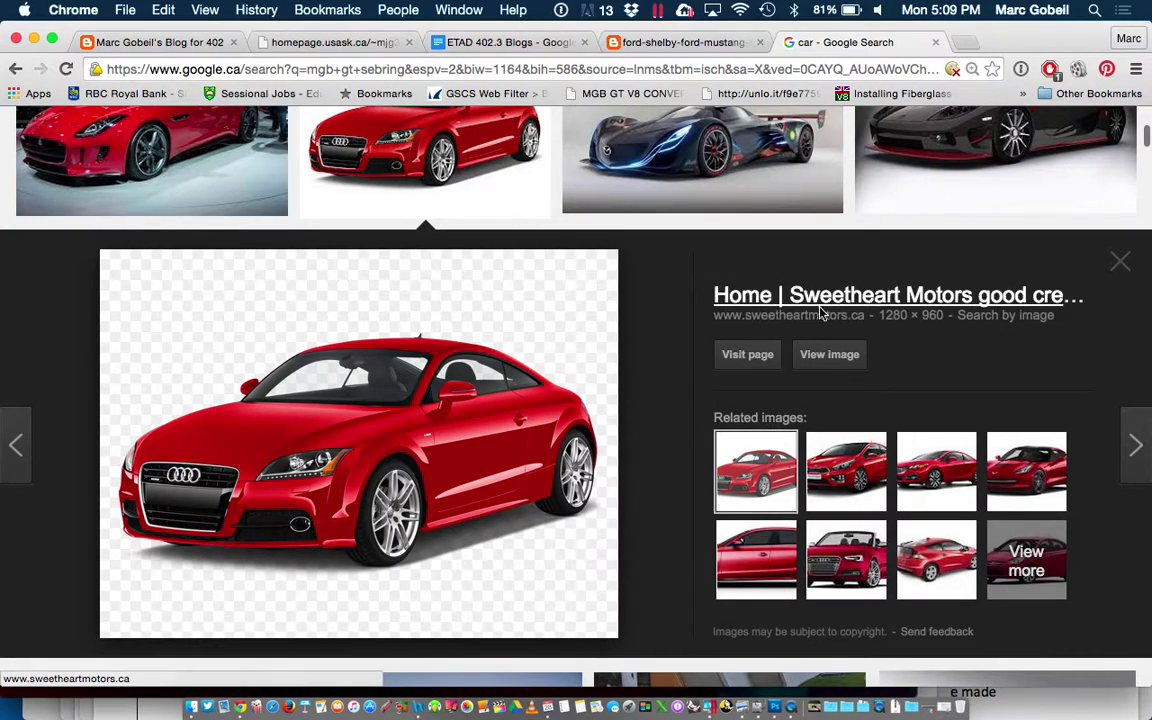
{"action": "left_click", "coordinate": [803, 366]}
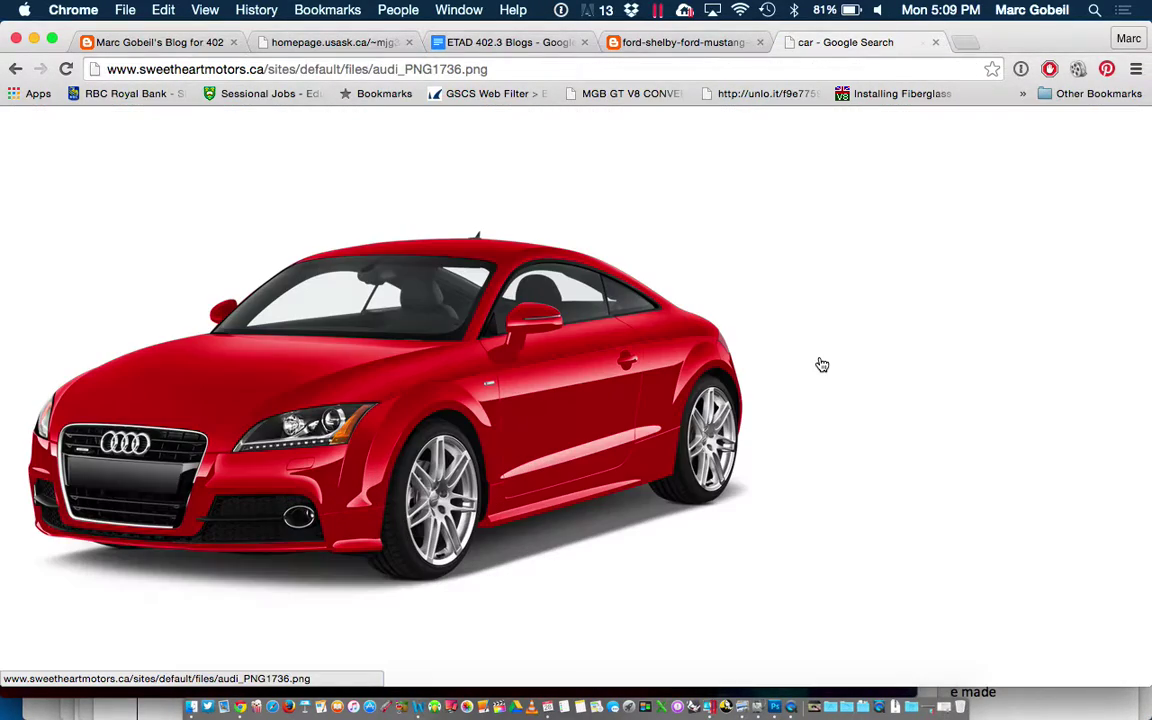
{"action": "left_click", "coordinate": [305, 368]}
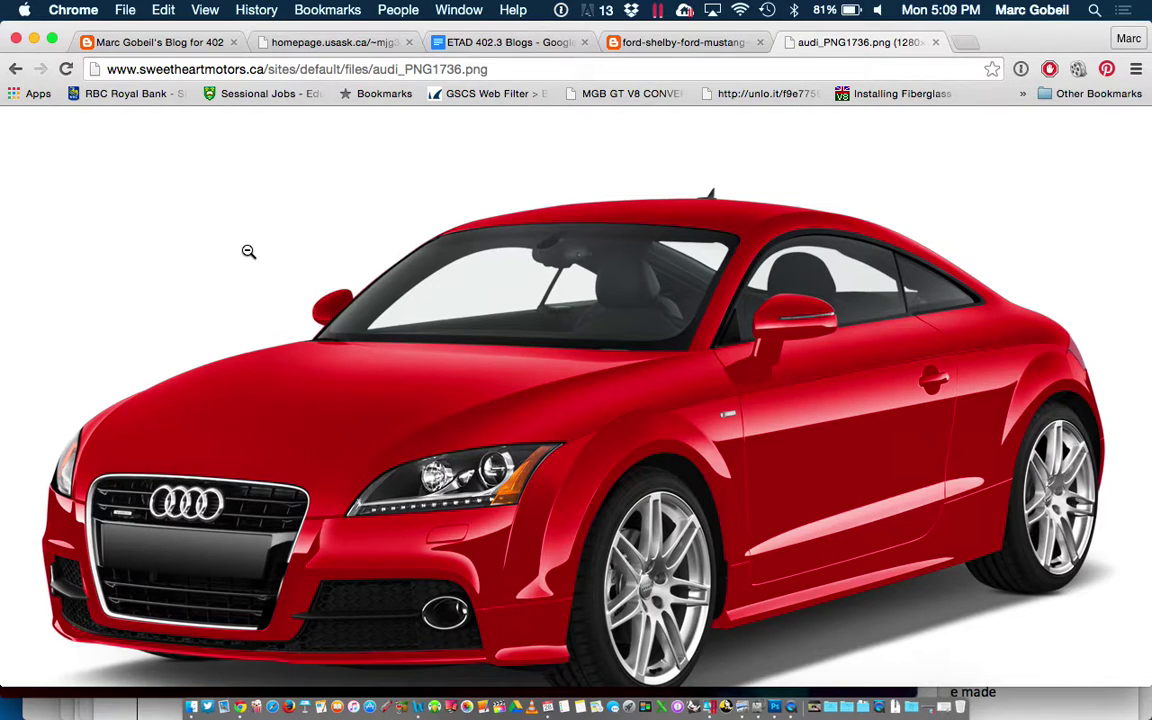
{"action": "scroll", "coordinate": [410, 373], "scroll_direction": "down", "scroll_amount": 2}
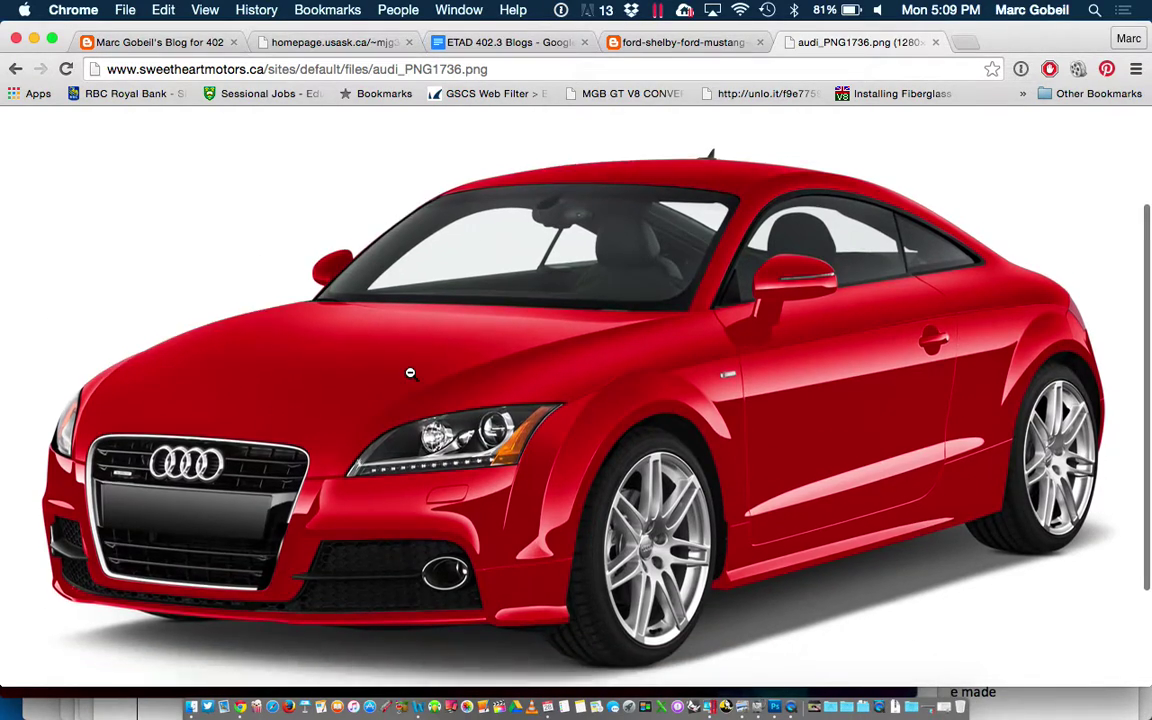
{"action": "scroll", "coordinate": [410, 373], "scroll_direction": "down", "scroll_amount": 3}
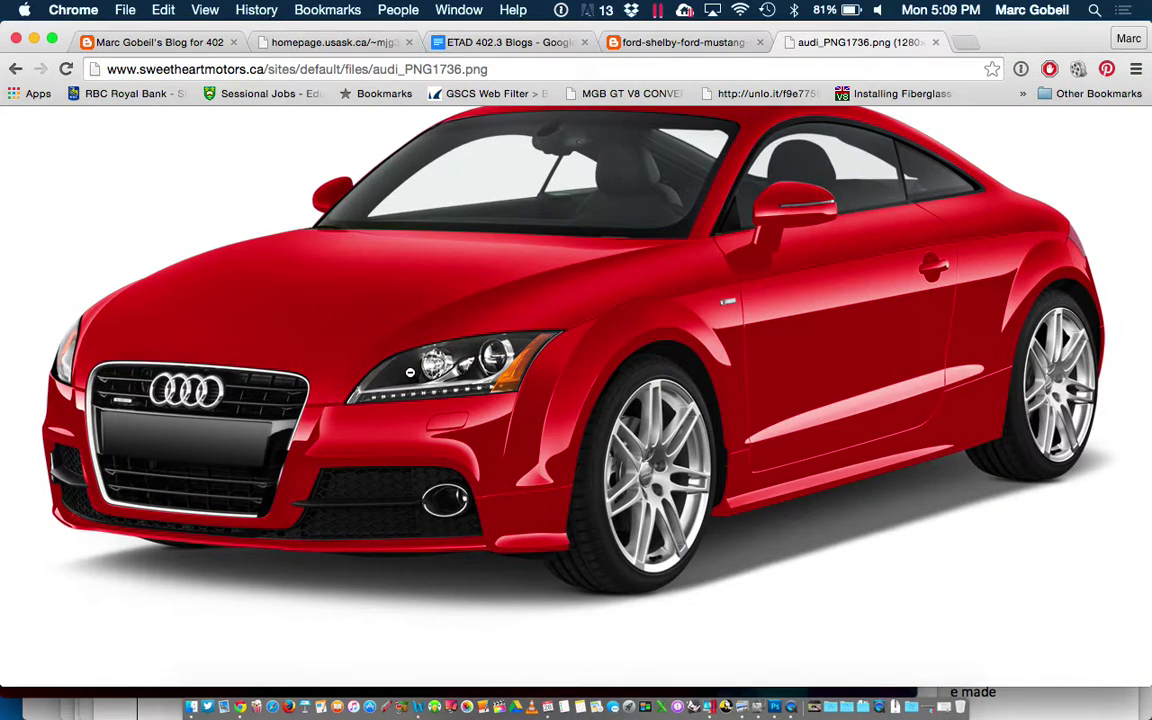
Save the red Audi image to the Desktop under the name "car"
{"action": "right_click", "coordinate": [580, 300]}
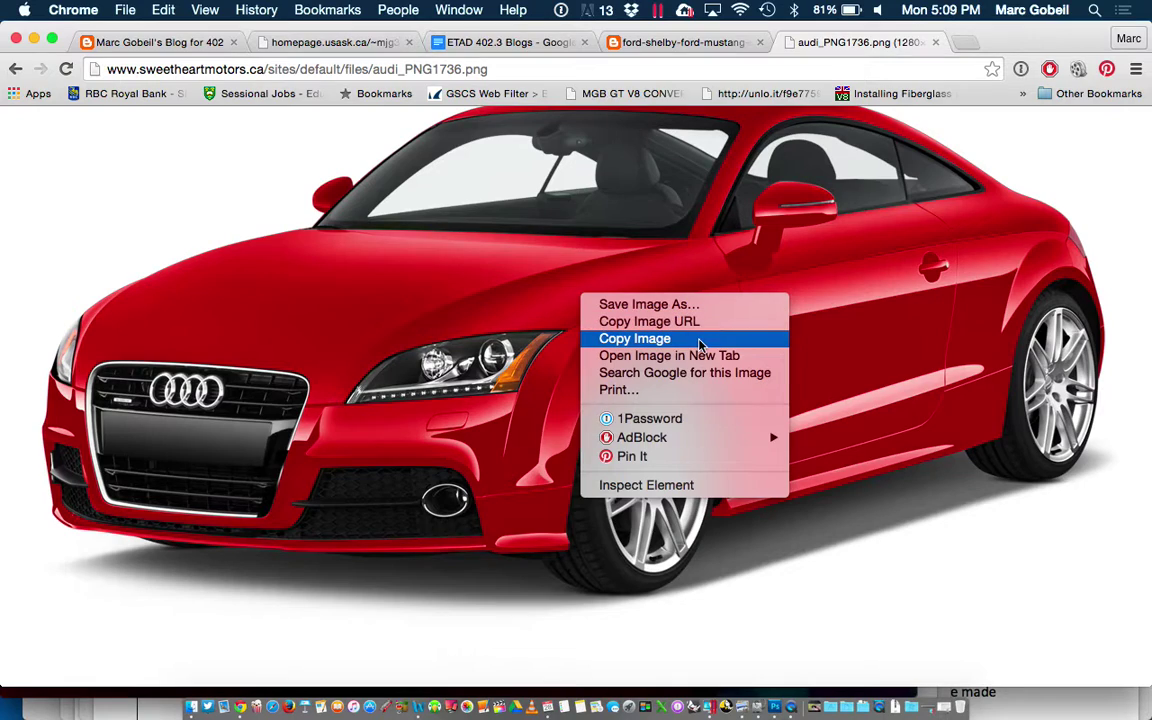
{"action": "left_click", "coordinate": [648, 304]}
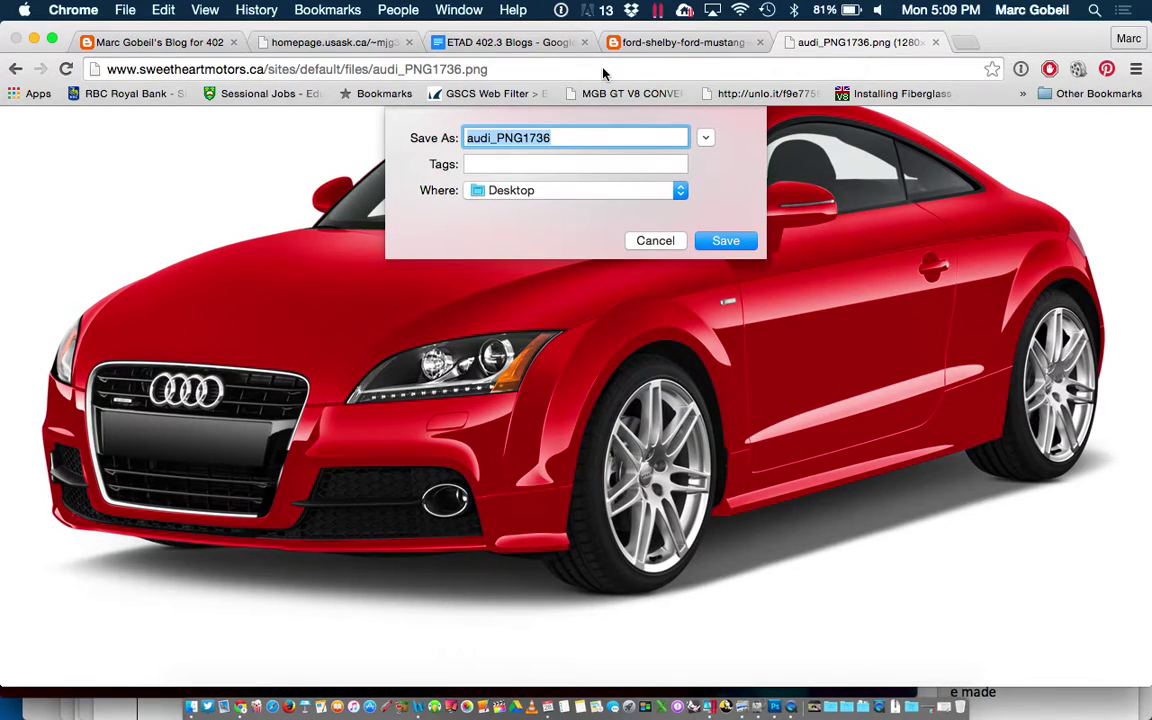
{"action": "type", "text": "Audi"}
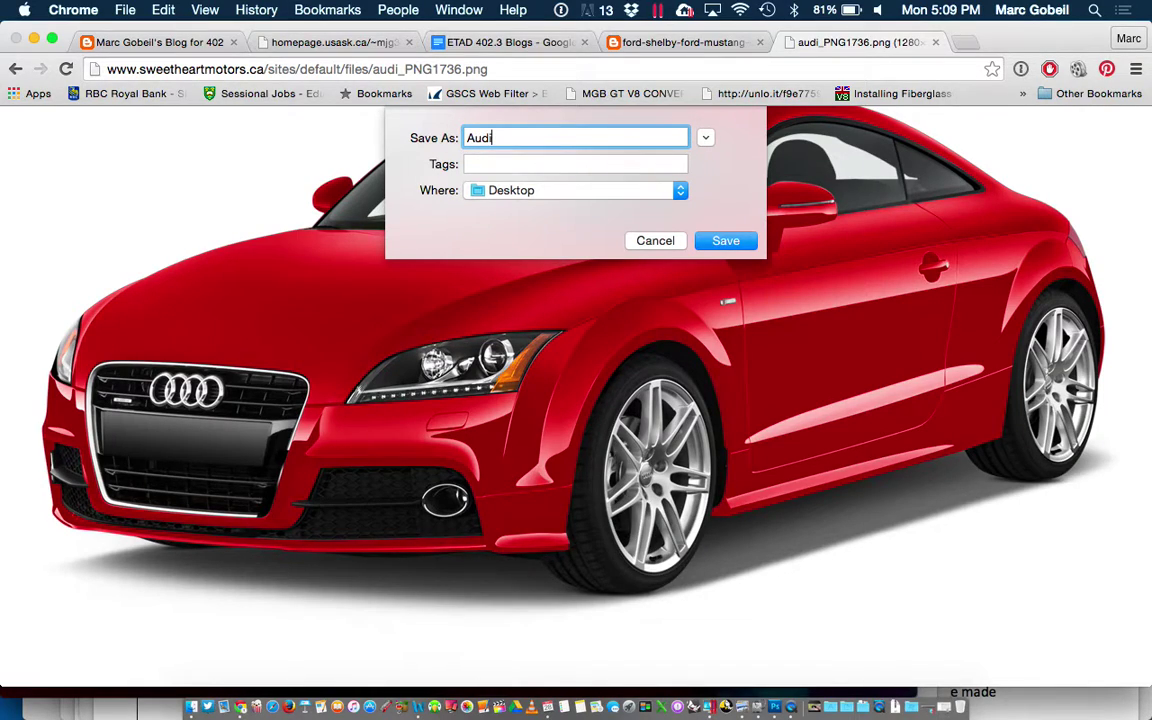
{"action": "key", "text": "BackSpace"}
{"action": "key", "text": "BackSpace"}
{"action": "key", "text": "BackSpace"}
{"action": "key", "text": "BackSpace"}
{"action": "type", "text": "car"}
{"action": "left_click", "coordinate": [610, 196]}
{"action": "left_click", "coordinate": [380, 185]}
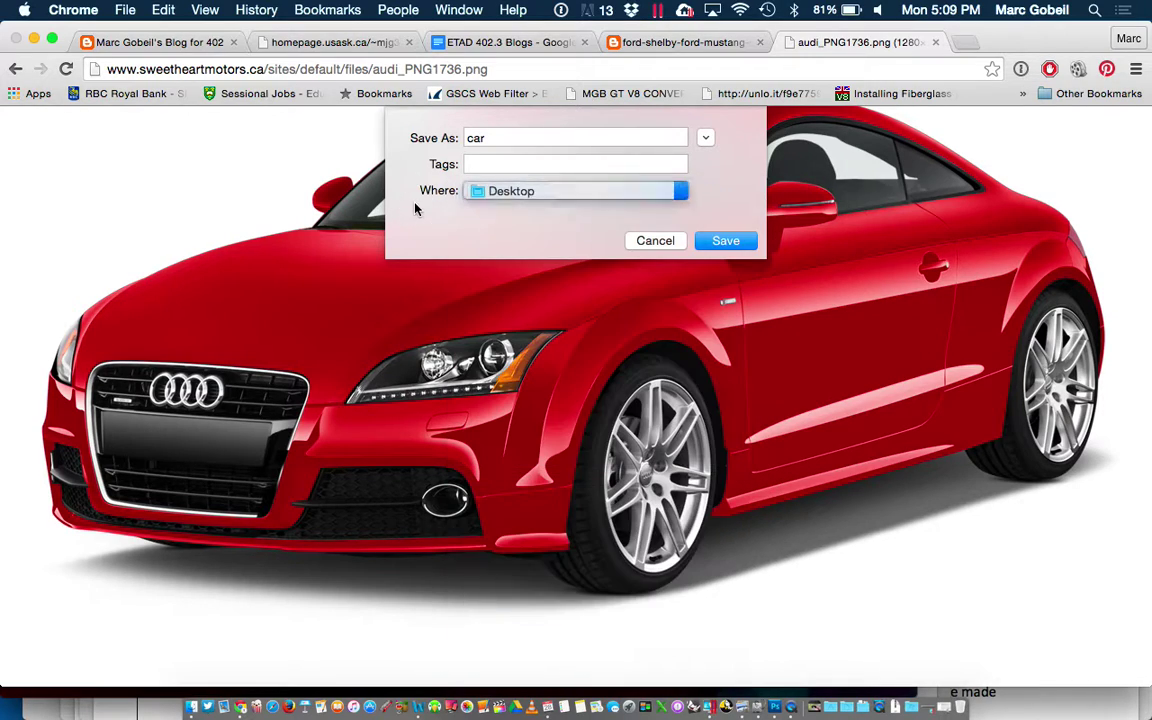
{"action": "left_click", "coordinate": [724, 241]}
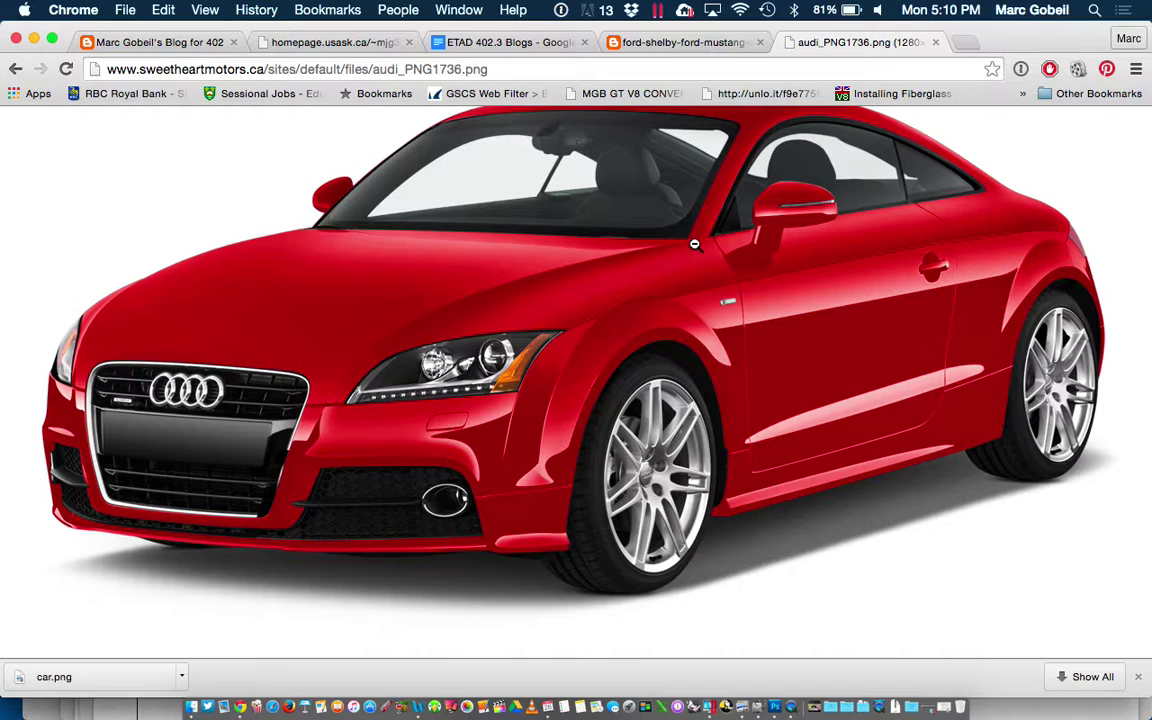
Switch to the Colorization Tutorial PDF and review the before and after jeep images and the colour variations at its end
{"action": "scroll", "coordinate": [694, 244], "scroll_direction": "up", "scroll_amount": 3}
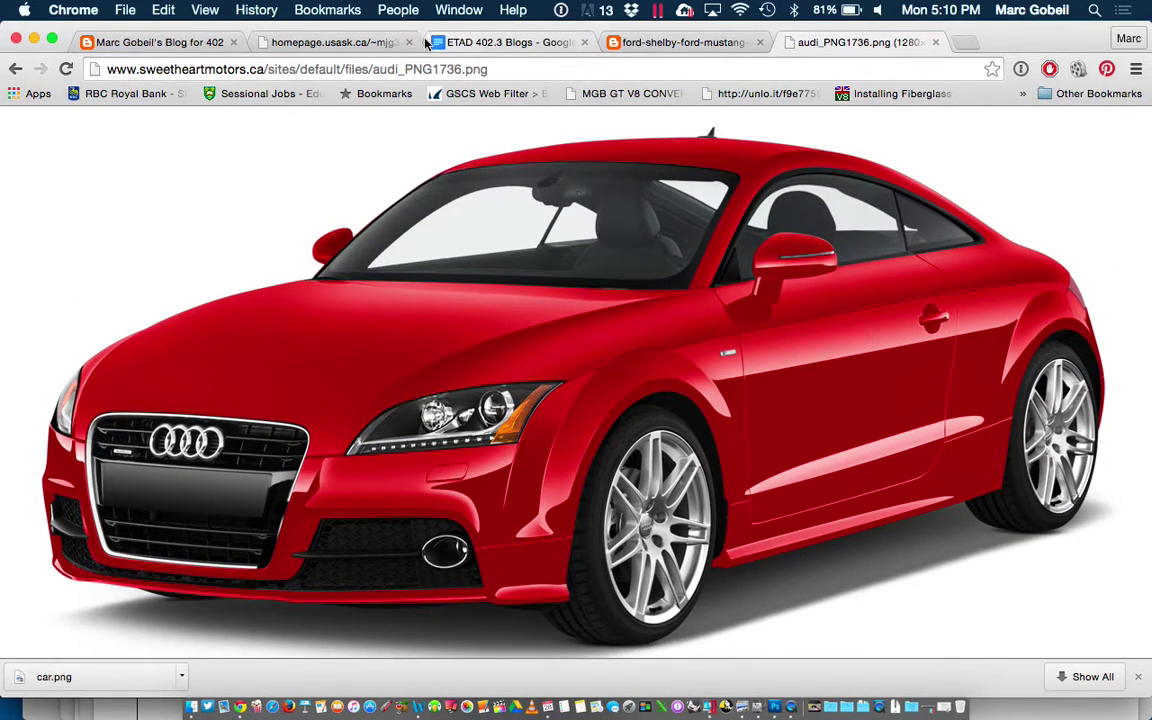
{"action": "left_click", "coordinate": [368, 42]}
{"action": "scroll", "coordinate": [674, 406], "scroll_direction": "up", "scroll_amount": 10}
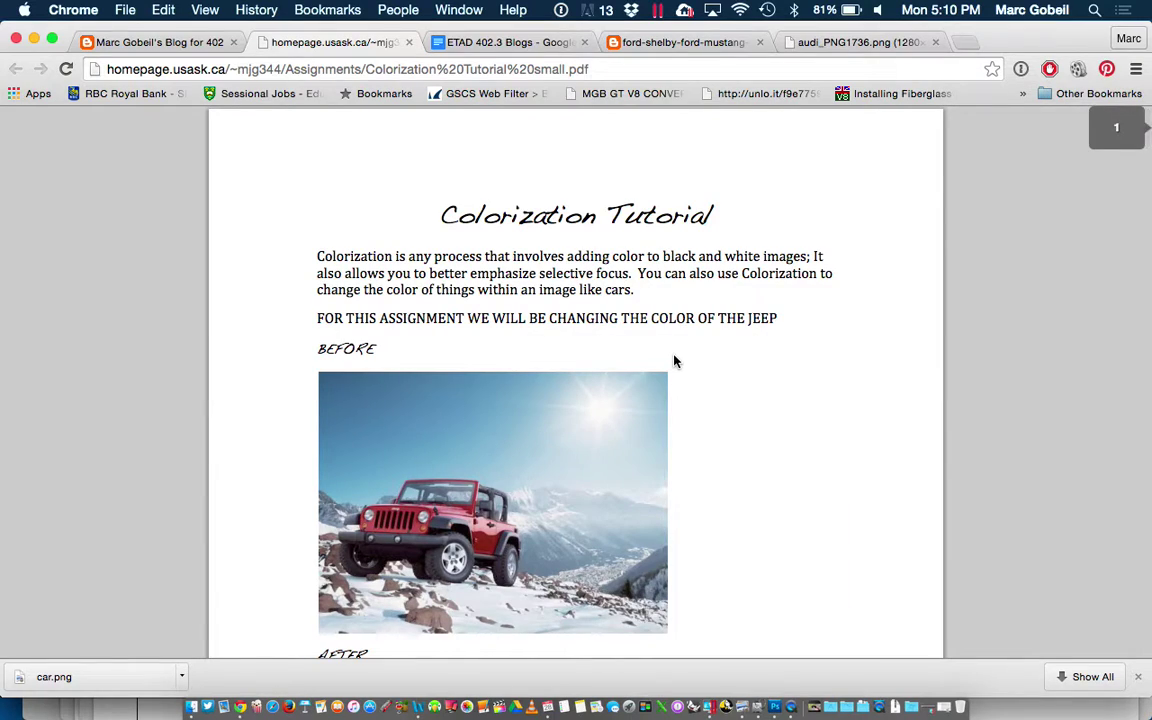
{"action": "scroll", "coordinate": [674, 361], "scroll_direction": "down", "scroll_amount": 1}
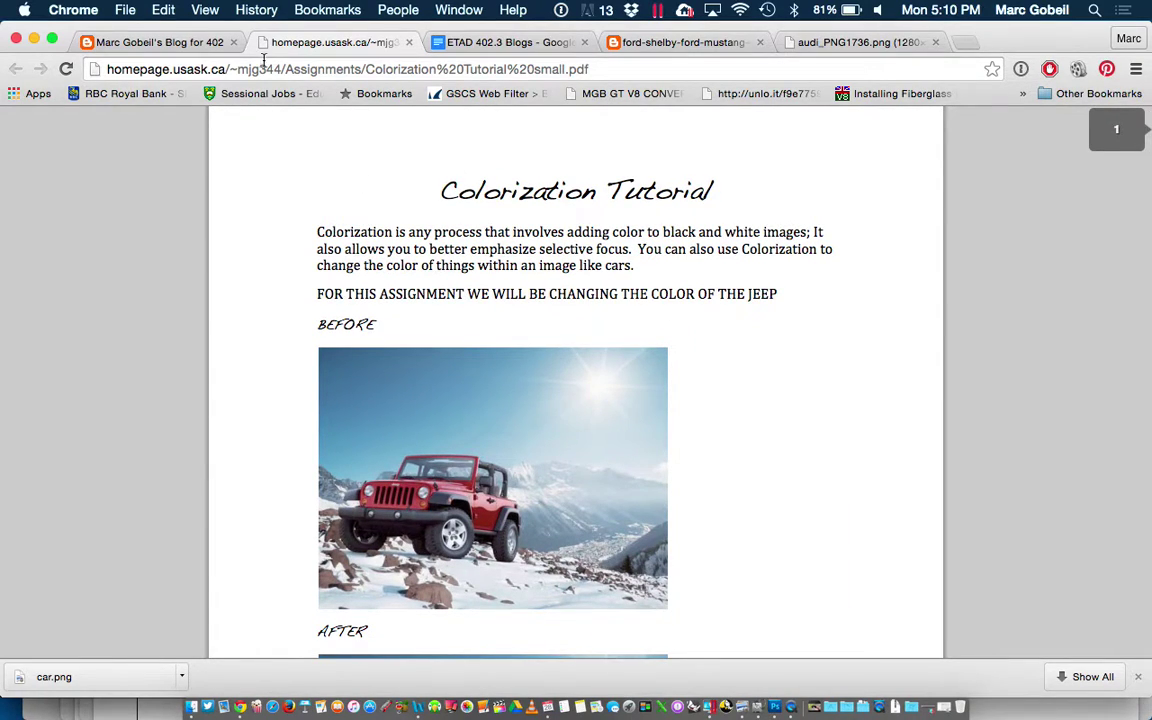
{"action": "scroll", "coordinate": [452, 242], "scroll_direction": "down", "scroll_amount": 1}
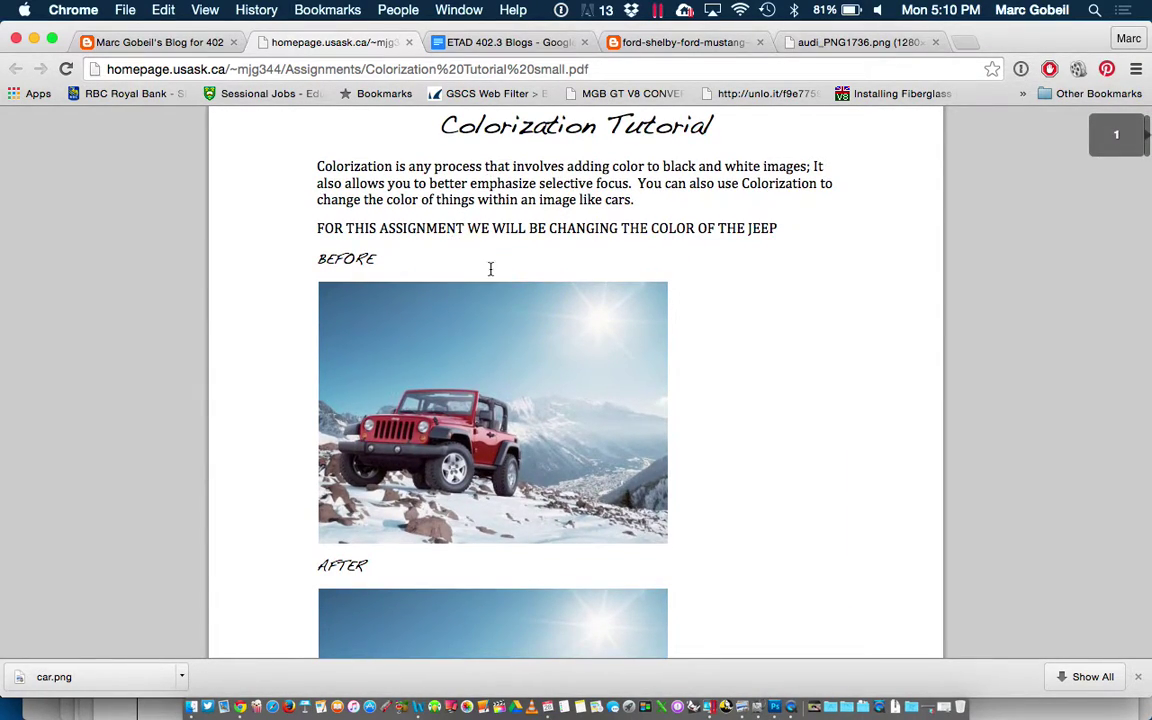
{"action": "scroll", "coordinate": [470, 262], "scroll_direction": "down", "scroll_amount": 1}
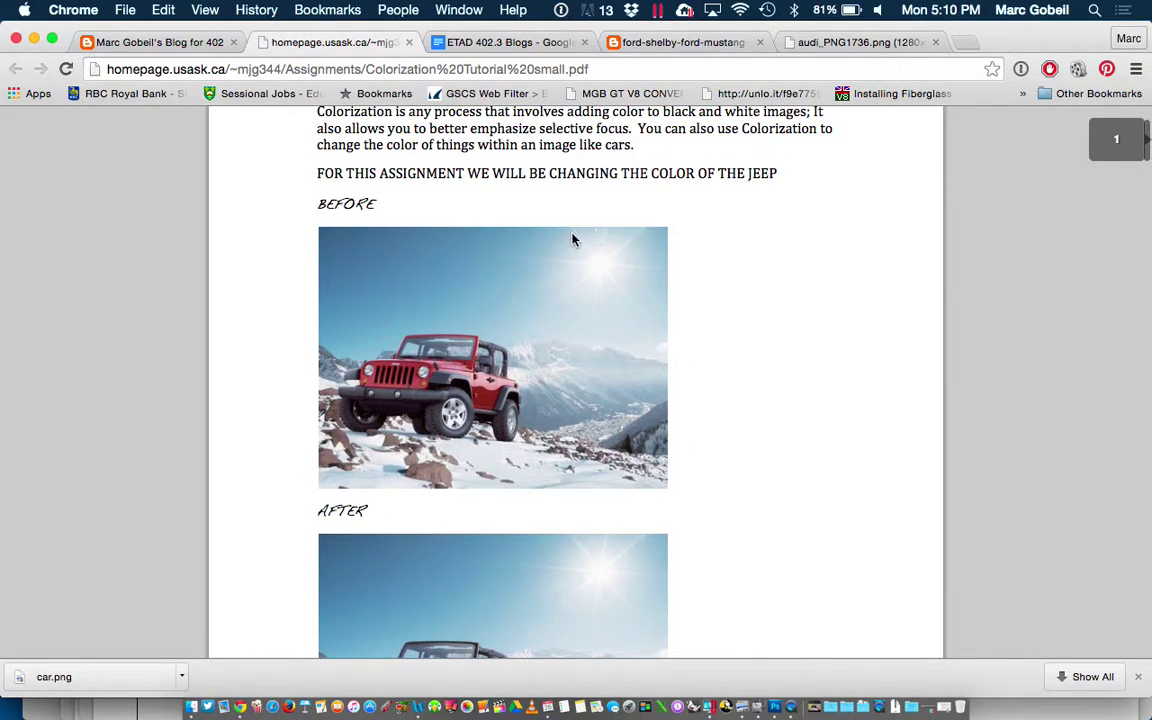
{"action": "scroll", "coordinate": [488, 257], "scroll_direction": "down", "scroll_amount": 2}
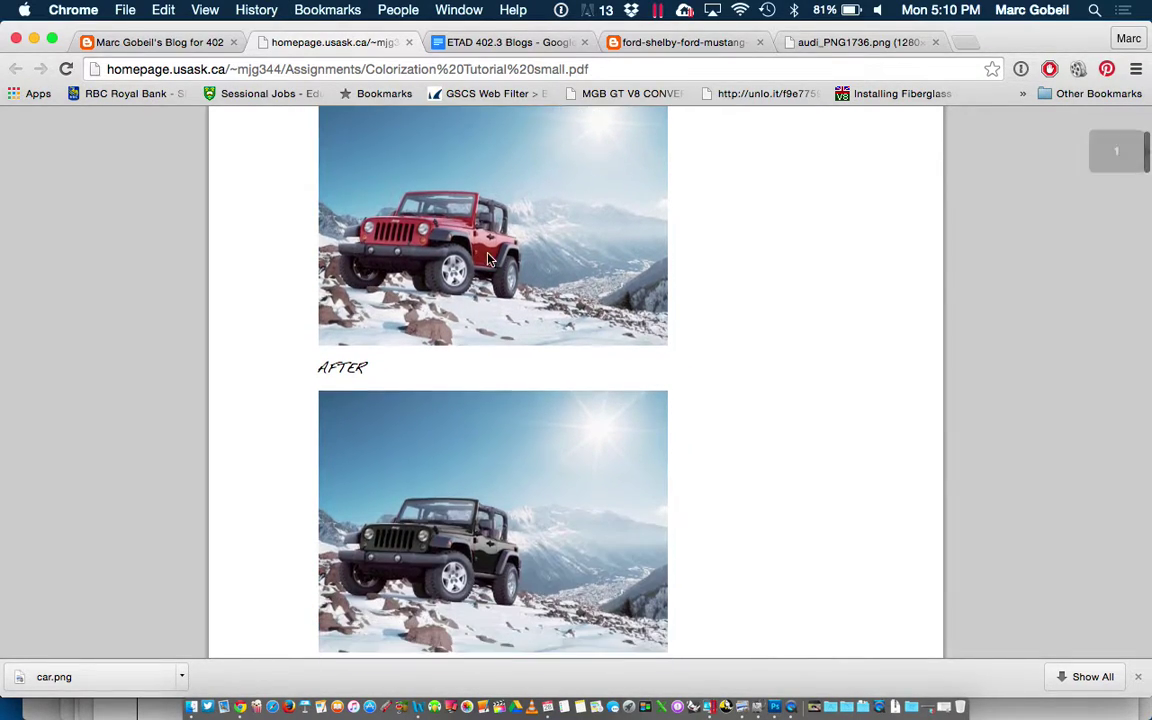
{"action": "scroll", "coordinate": [480, 255], "scroll_direction": "down", "scroll_amount": 1}
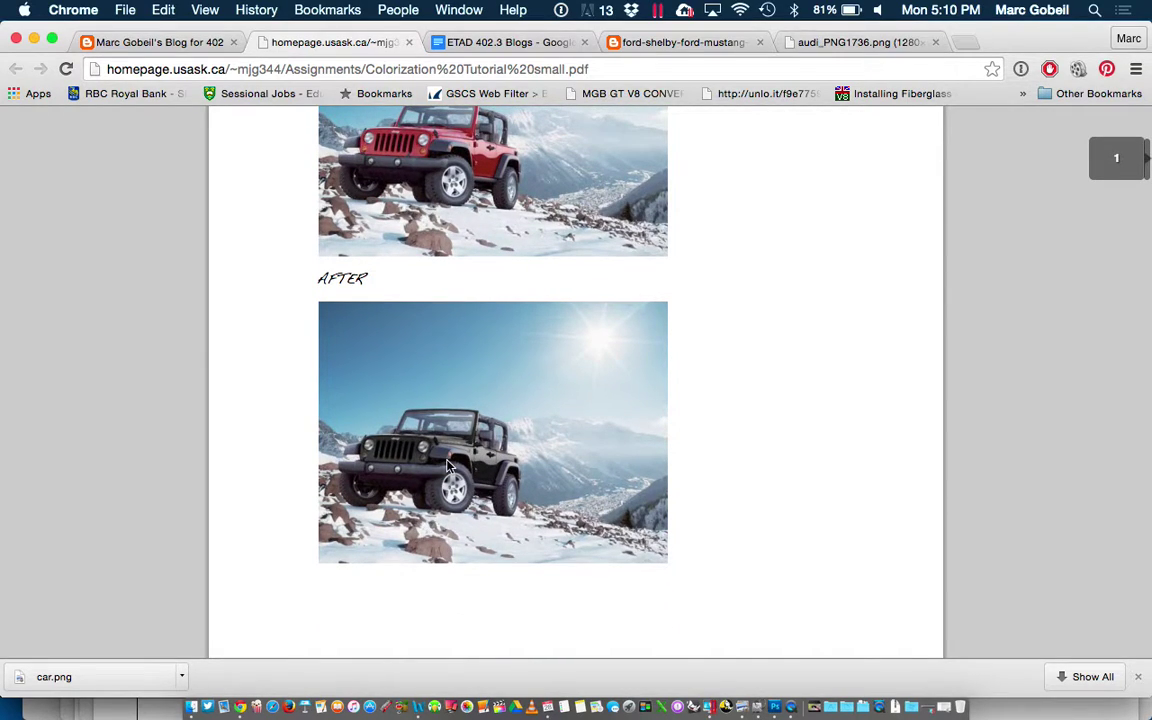
{"action": "scroll", "coordinate": [447, 465], "scroll_direction": "down", "scroll_amount": 20}
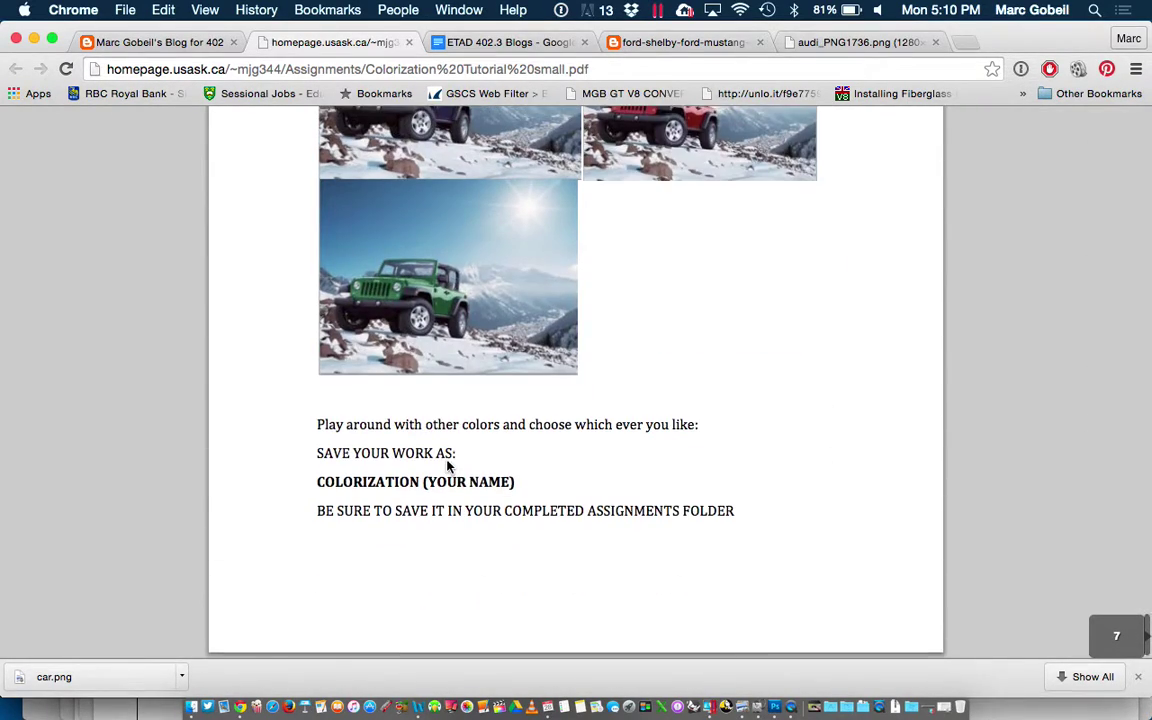
{"action": "scroll", "coordinate": [447, 465], "scroll_direction": "up", "scroll_amount": 5}
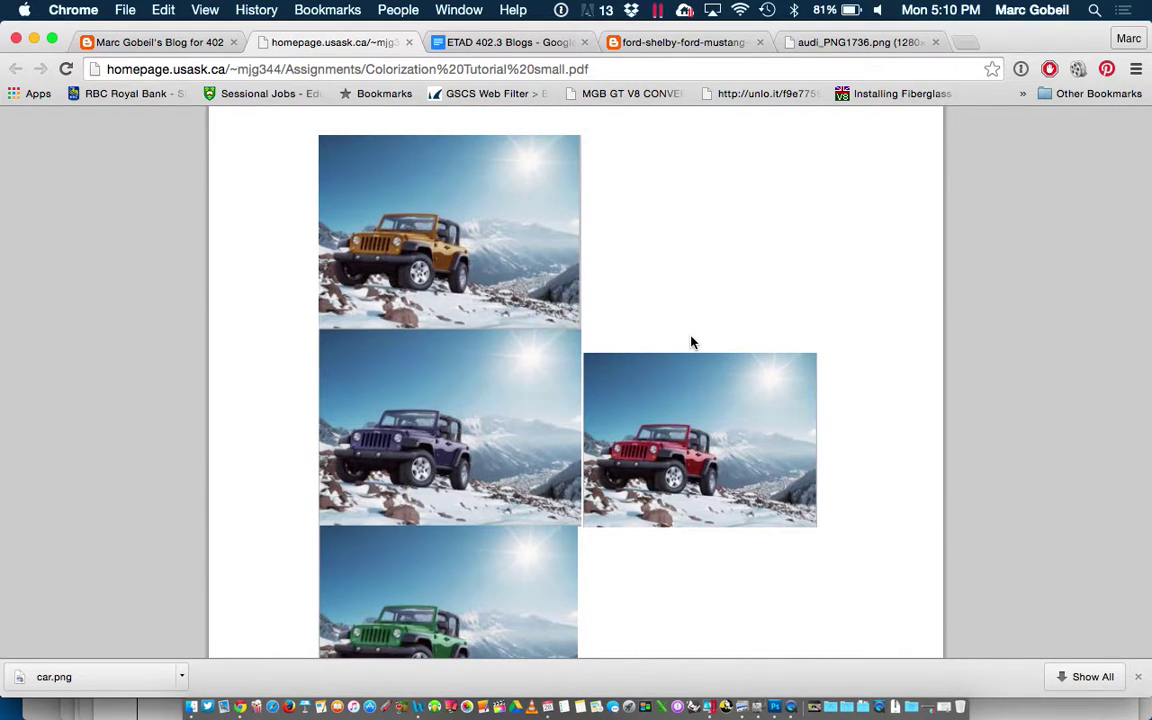
{"action": "scroll", "coordinate": [690, 343], "scroll_direction": "up", "scroll_amount": 20}
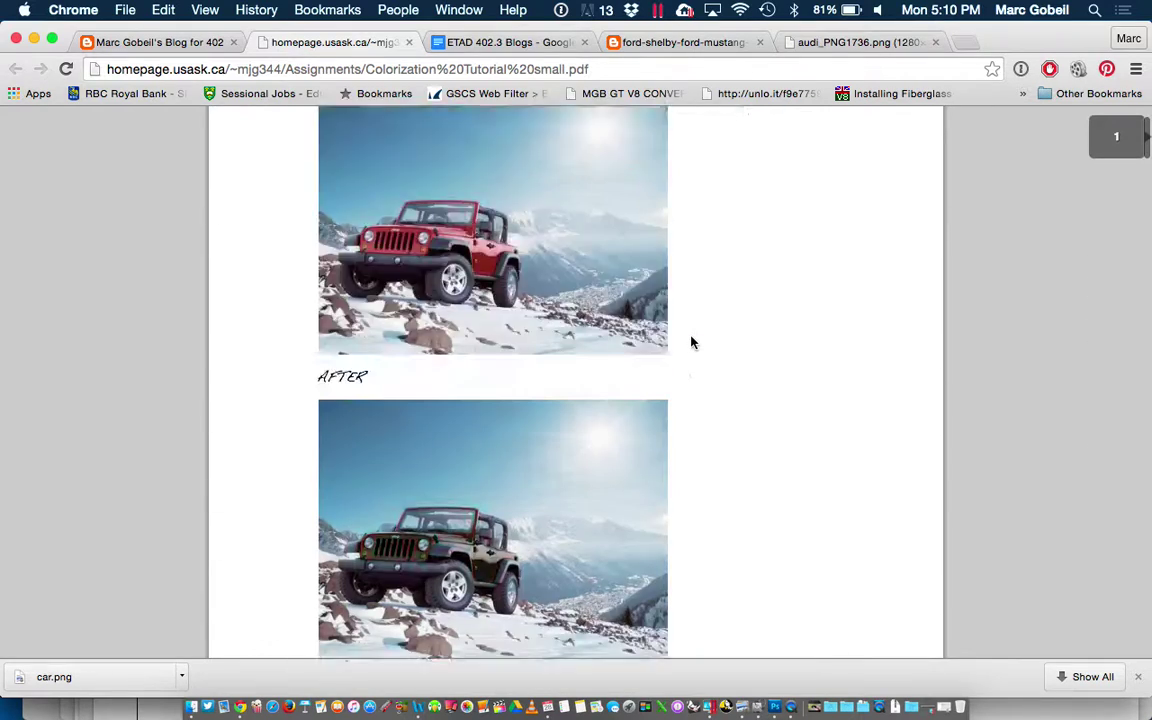
Read Step 1 of the Colorization Tutorial and highlight its image size requirement of "than 8.5”X11”"
{"action": "scroll", "coordinate": [630, 348], "scroll_direction": "down", "scroll_amount": 3}
{"action": "scroll", "coordinate": [630, 348], "scroll_direction": "down", "scroll_amount": 4}
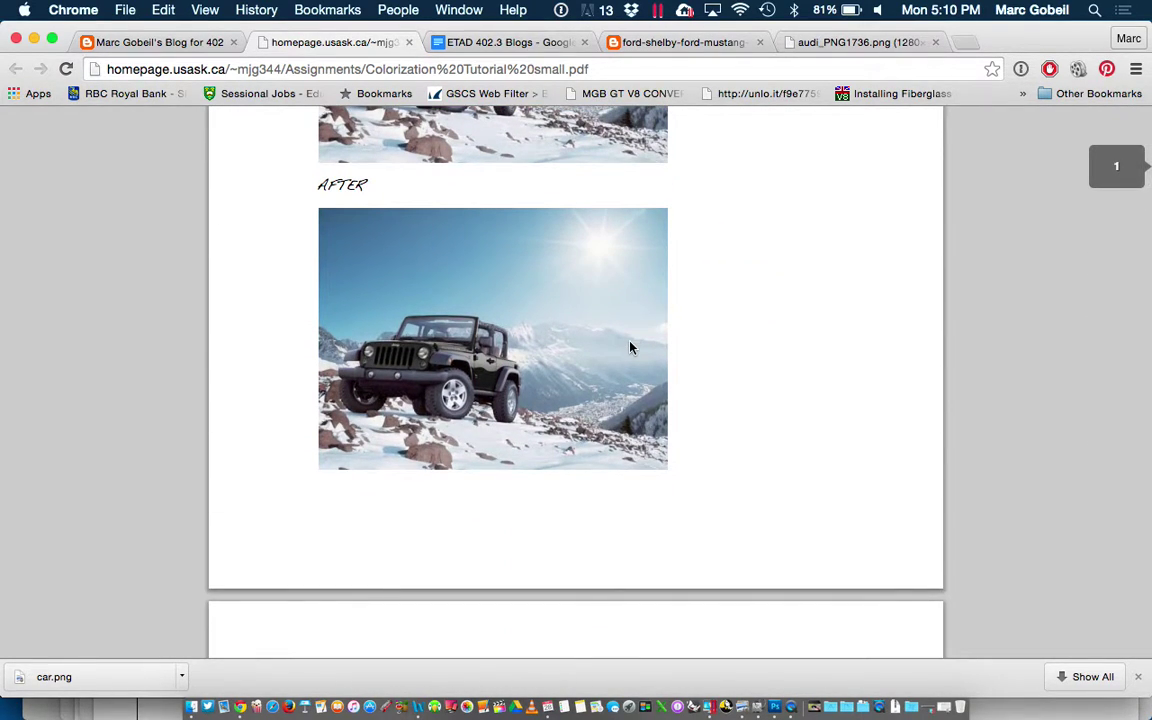
{"action": "scroll", "coordinate": [630, 348], "scroll_direction": "down", "scroll_amount": 5}
{"action": "scroll", "coordinate": [630, 348], "scroll_direction": "down", "scroll_amount": 8}
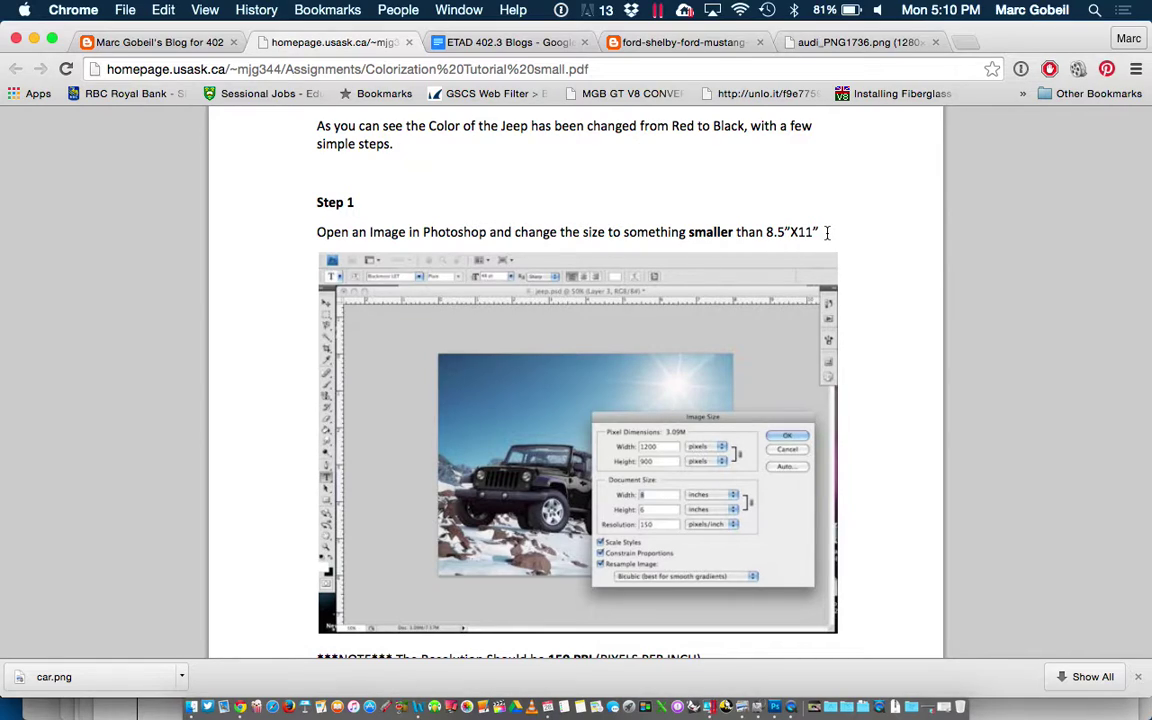
{"action": "left_click_drag", "start_coordinate": [827, 232], "coordinate": [745, 228]}
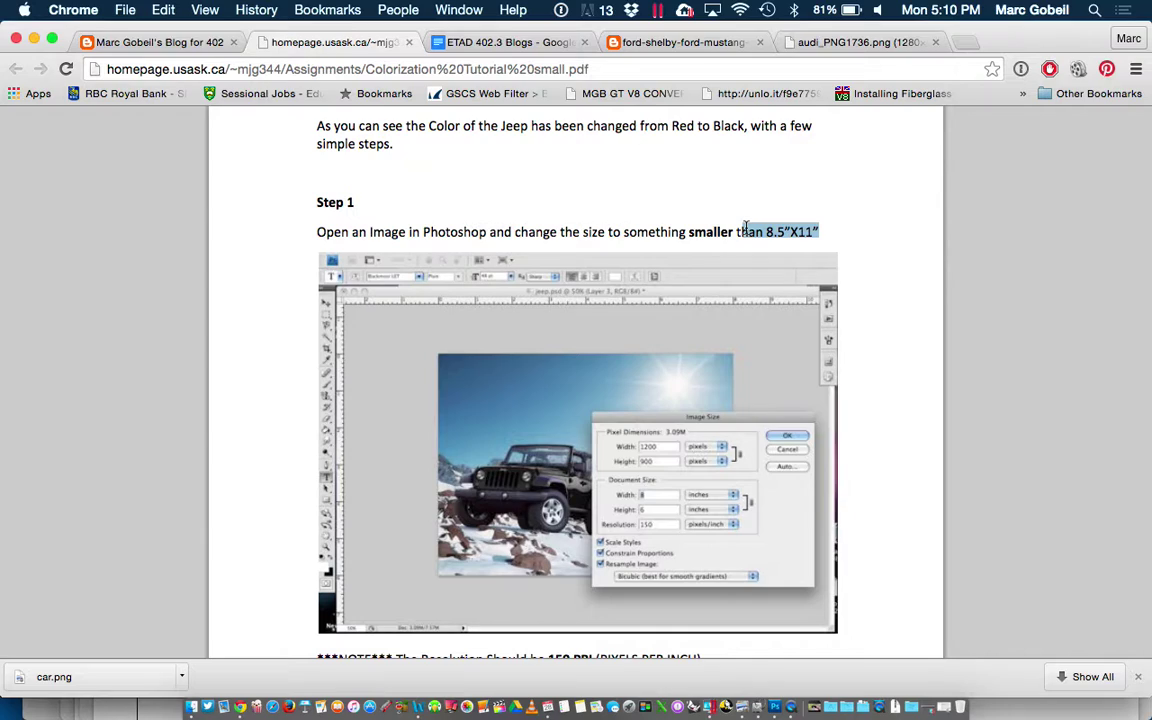
Look for Photoshop among the open windows and desktops and switch to it
{"action": "key", "text": "ctrl+Up"}
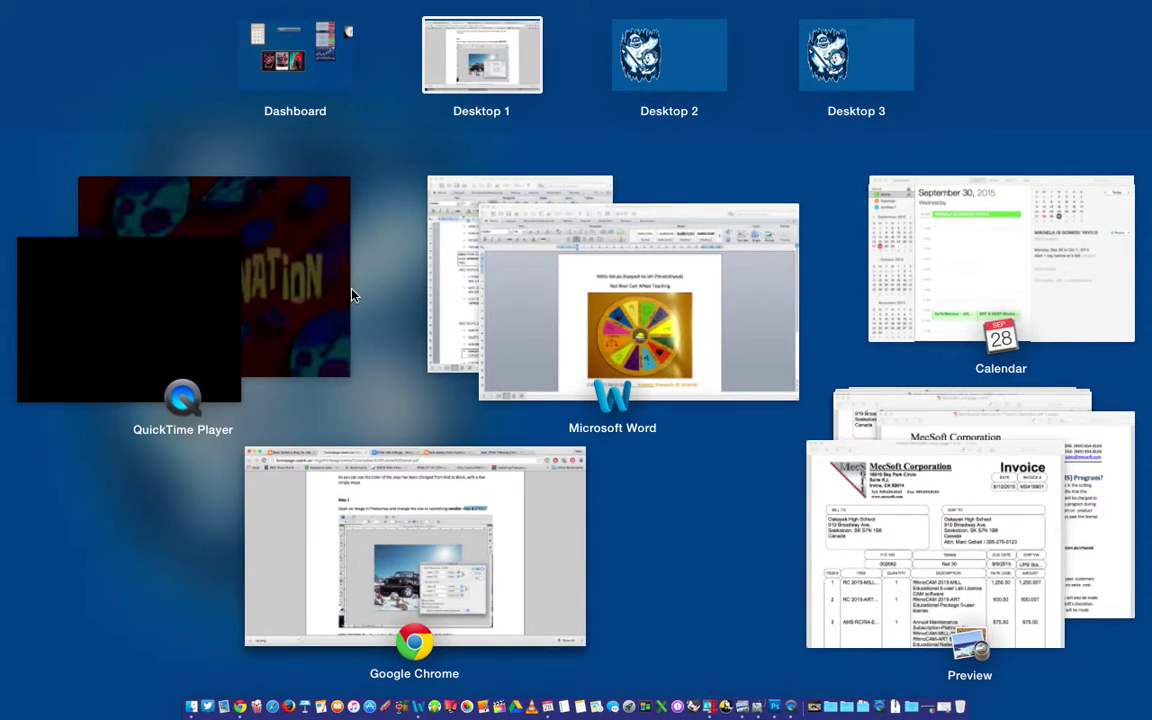
{"action": "key", "text": "ctrl+Up"}
{"action": "key", "text": "ctrl+Right"}
{"action": "key", "text": "ctrl+Left"}
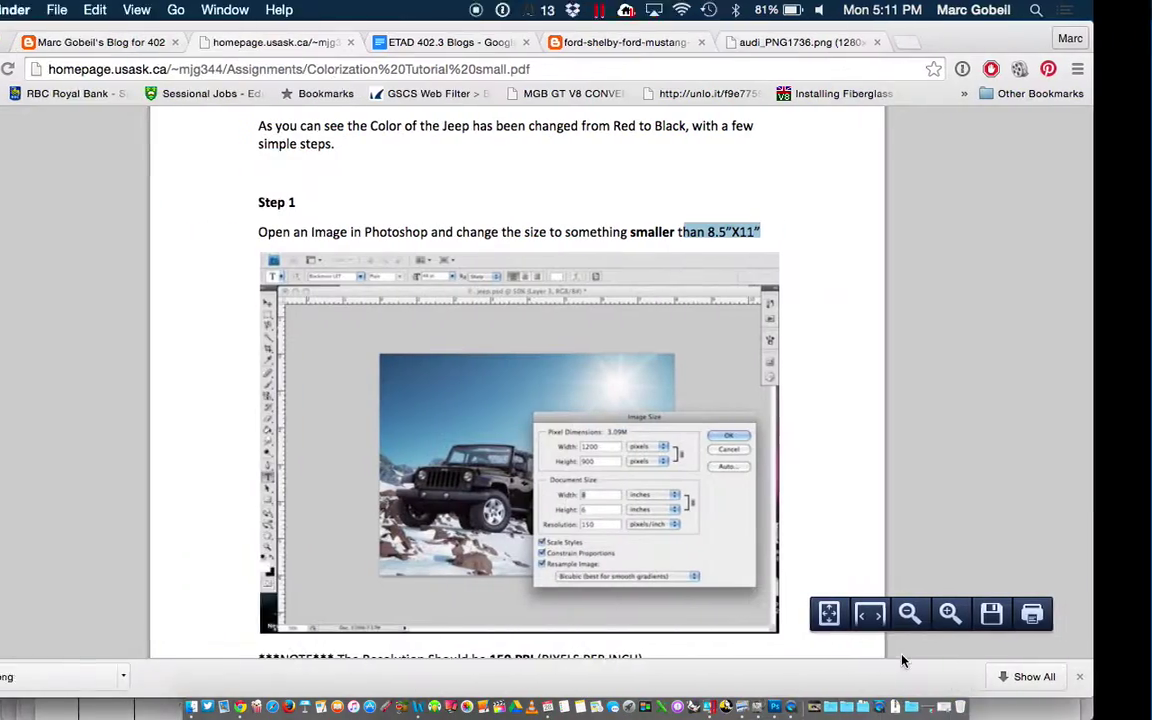
{"action": "left_click", "coordinate": [776, 707]}
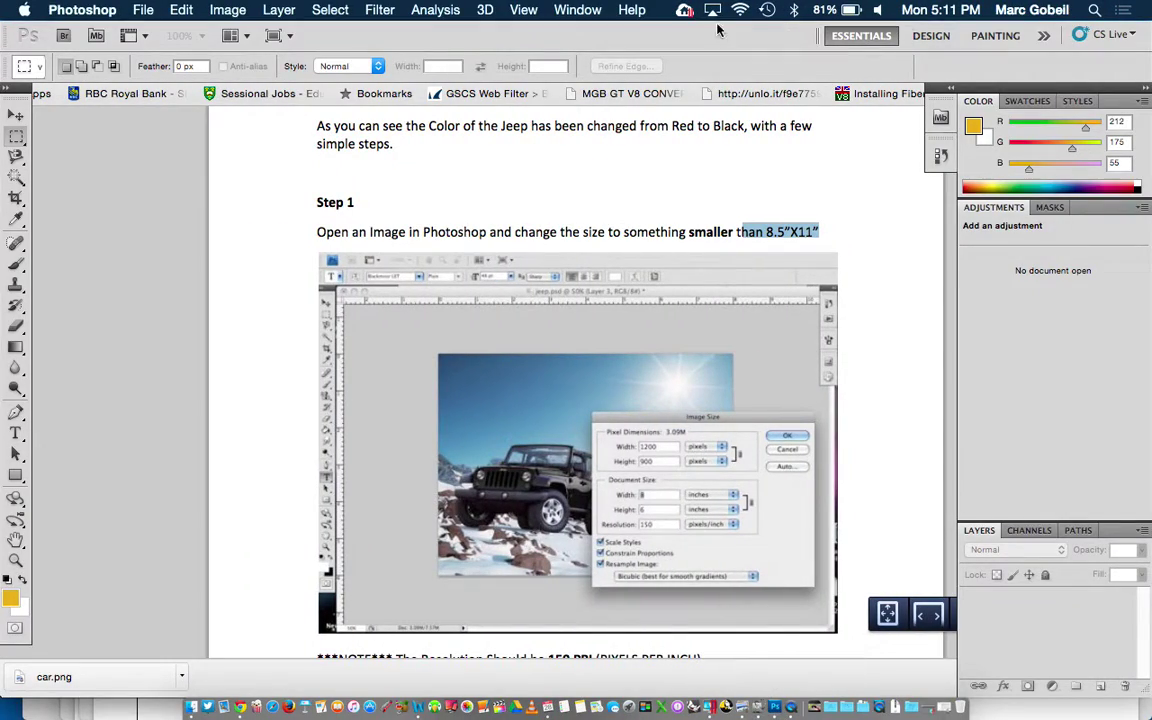
Open car.png from the Desktop in Photoshop, using its embedded color profile instead of the working space
{"action": "left_click", "coordinate": [152, 12]}
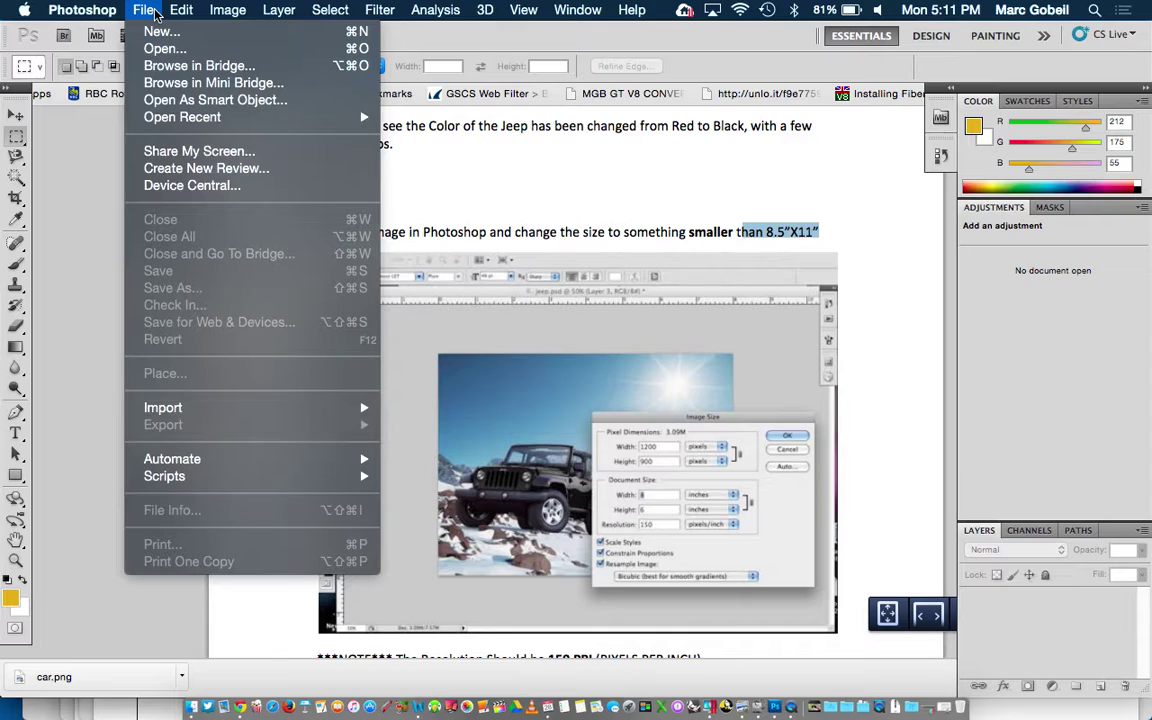
{"action": "left_click", "coordinate": [150, 48]}
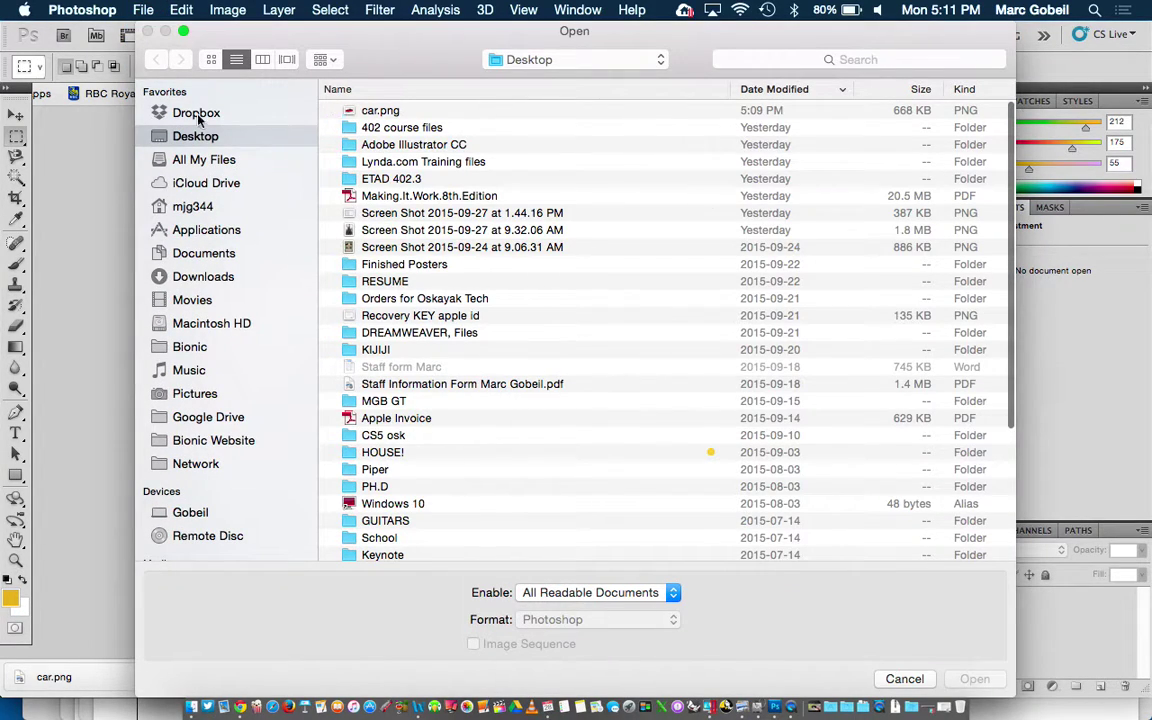
{"action": "left_click", "coordinate": [195, 132]}
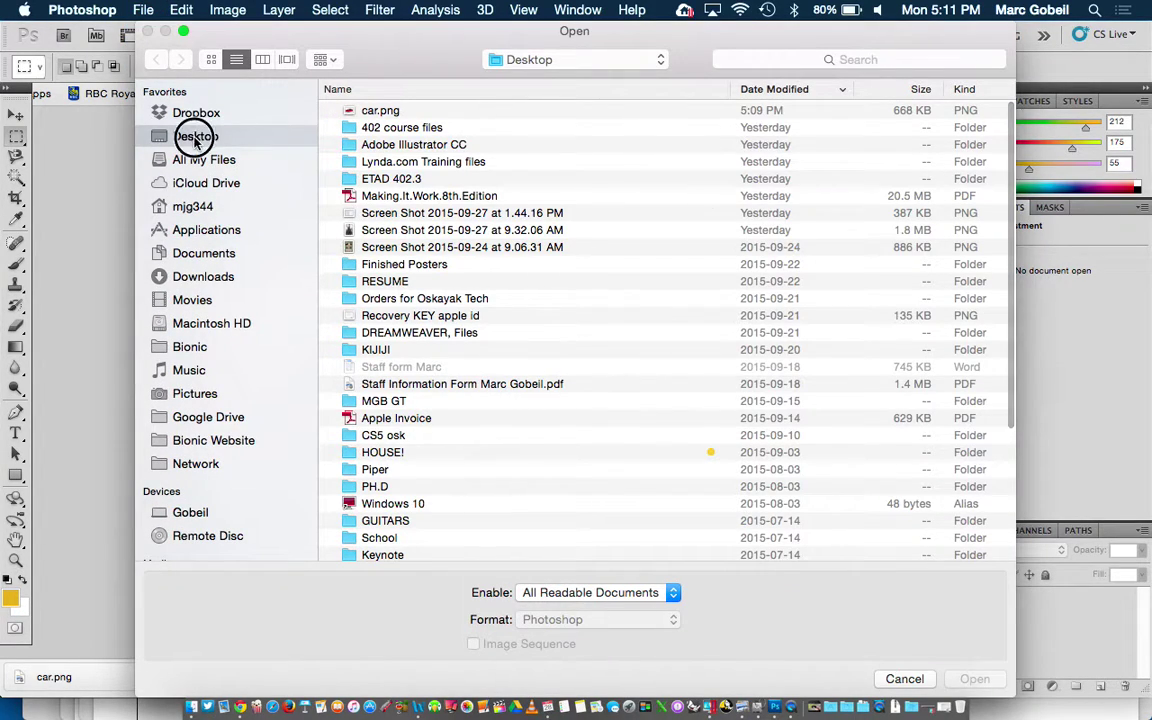
{"action": "left_click", "coordinate": [380, 112]}
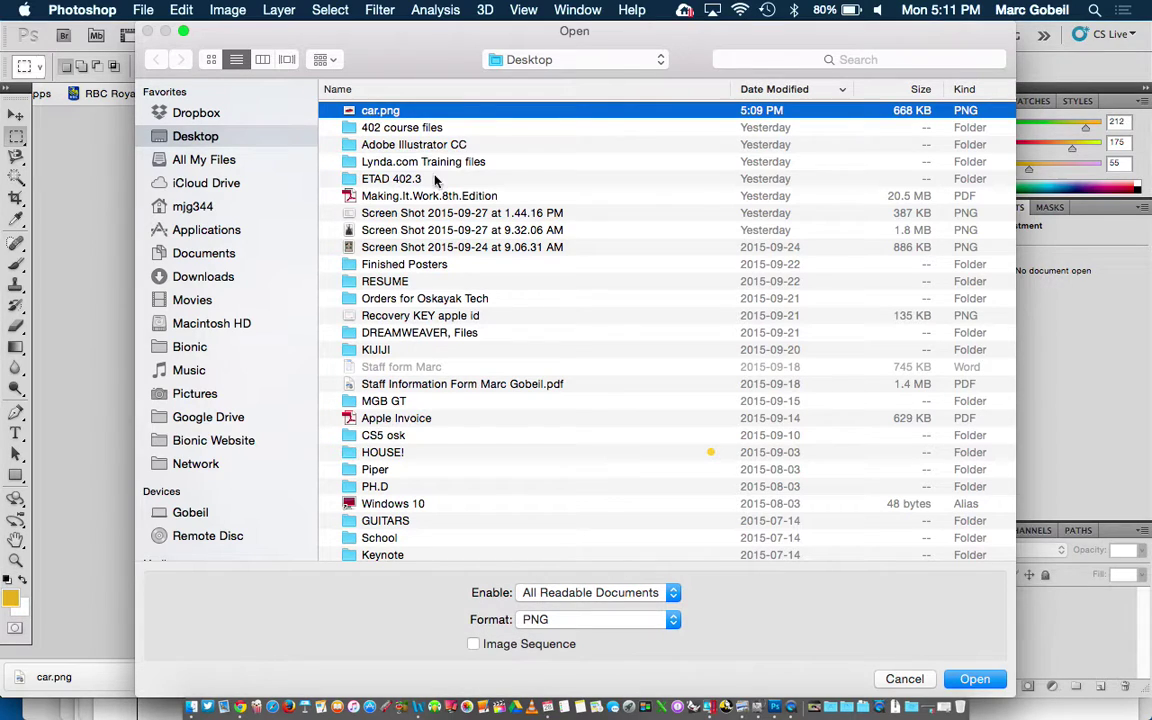
{"action": "left_click", "coordinate": [970, 679]}
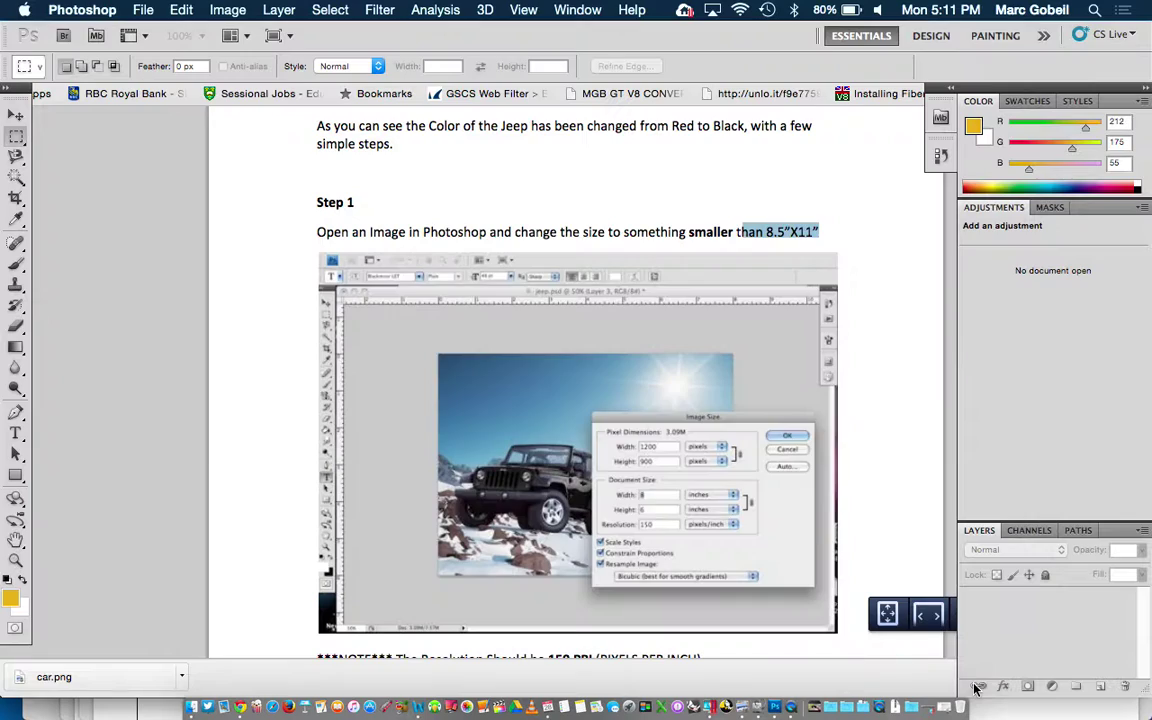
{"action": "left_click_drag", "start_coordinate": [480, 238], "coordinate": [300, 172]}
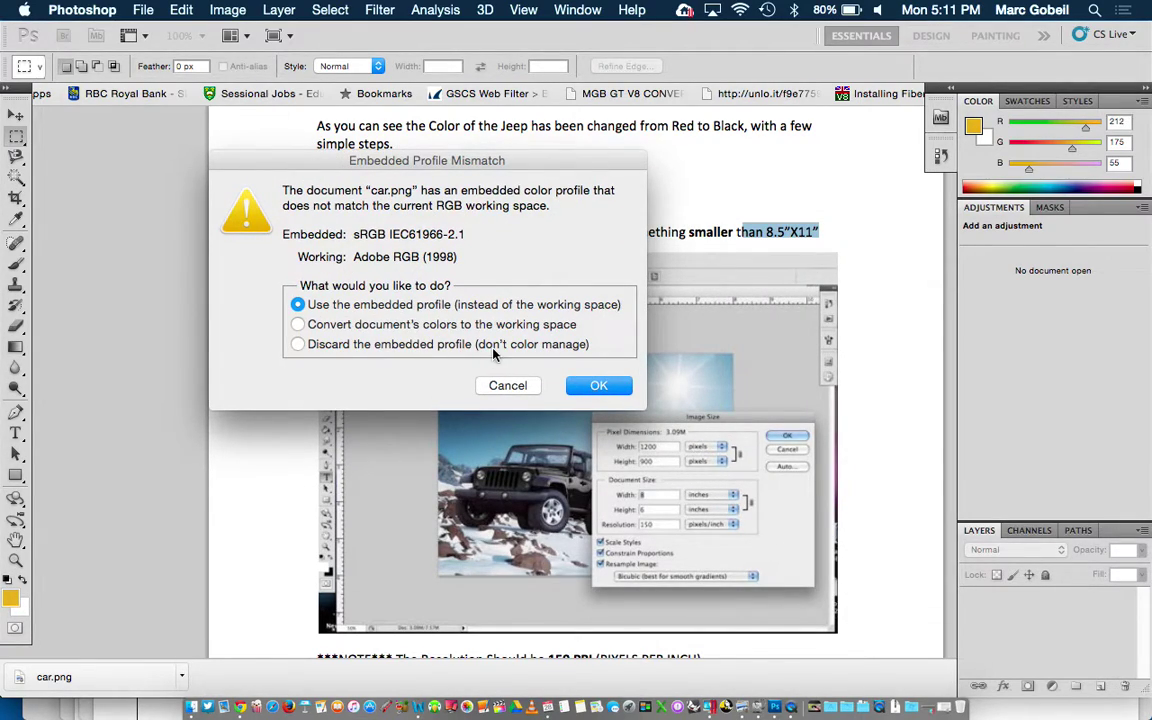
{"action": "left_click", "coordinate": [583, 389]}
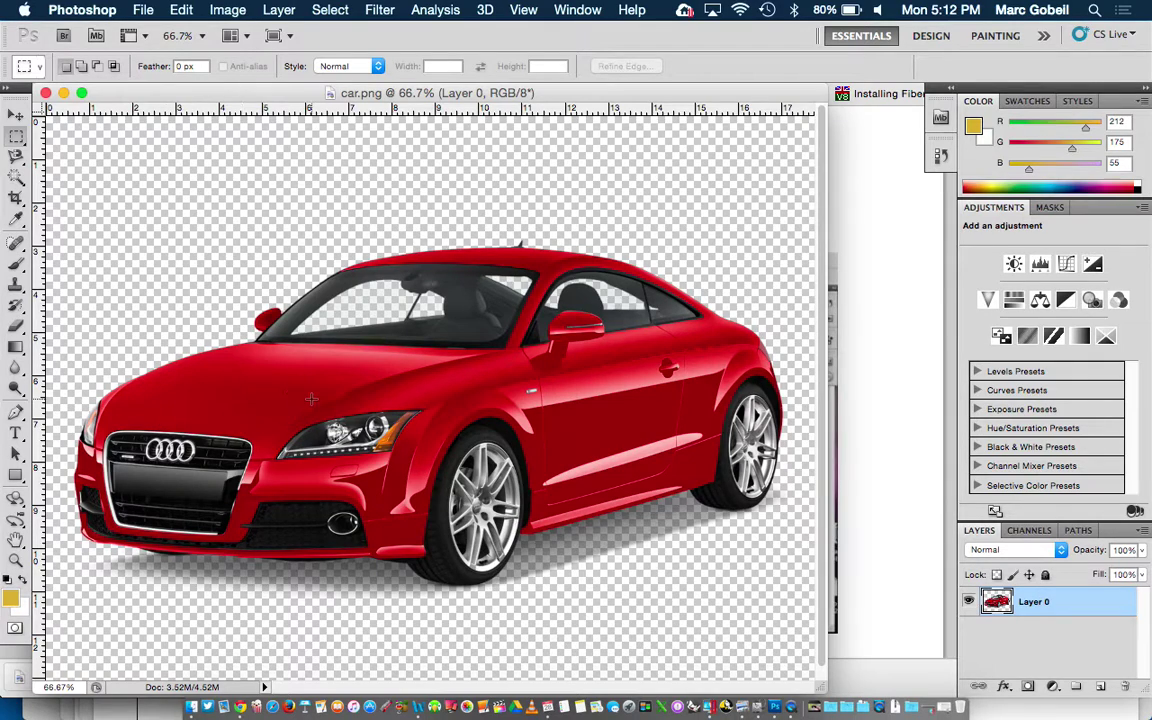
Review Step 1's image size and resolution requirements in the tutorial PDF in Chrome, and return to the car image in Photoshop
{"action": "scroll", "coordinate": [313, 397], "scroll_direction": "down", "scroll_amount": 1}
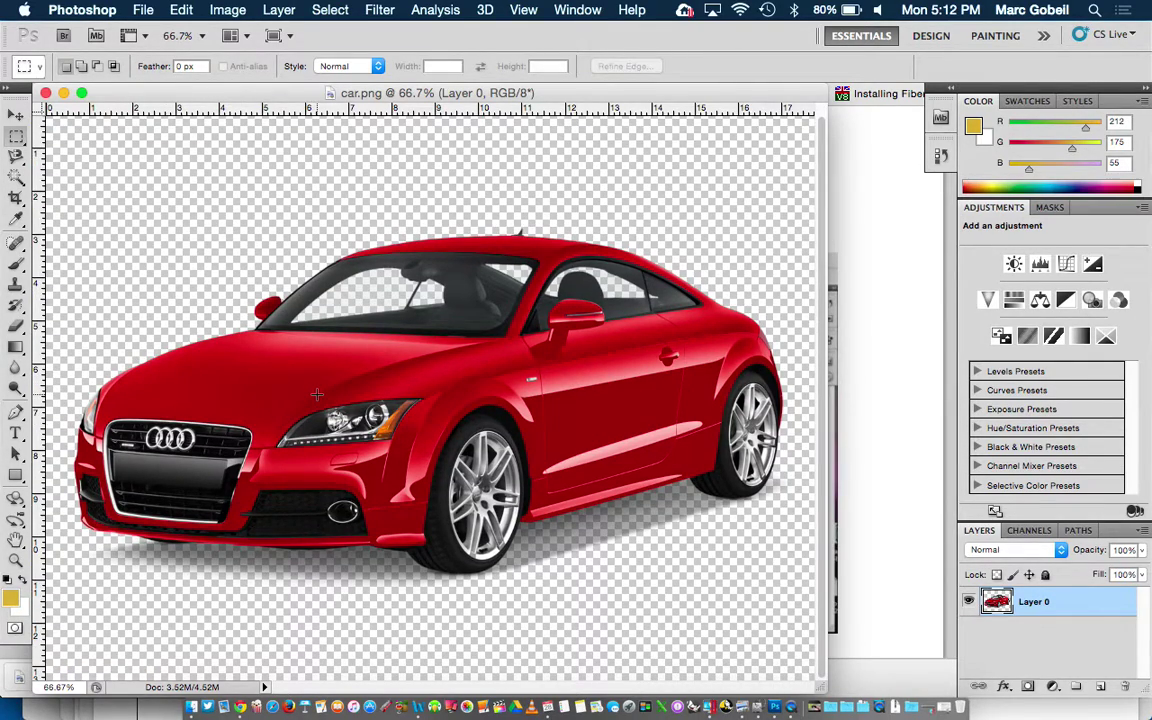
{"action": "left_click", "coordinate": [890, 548]}
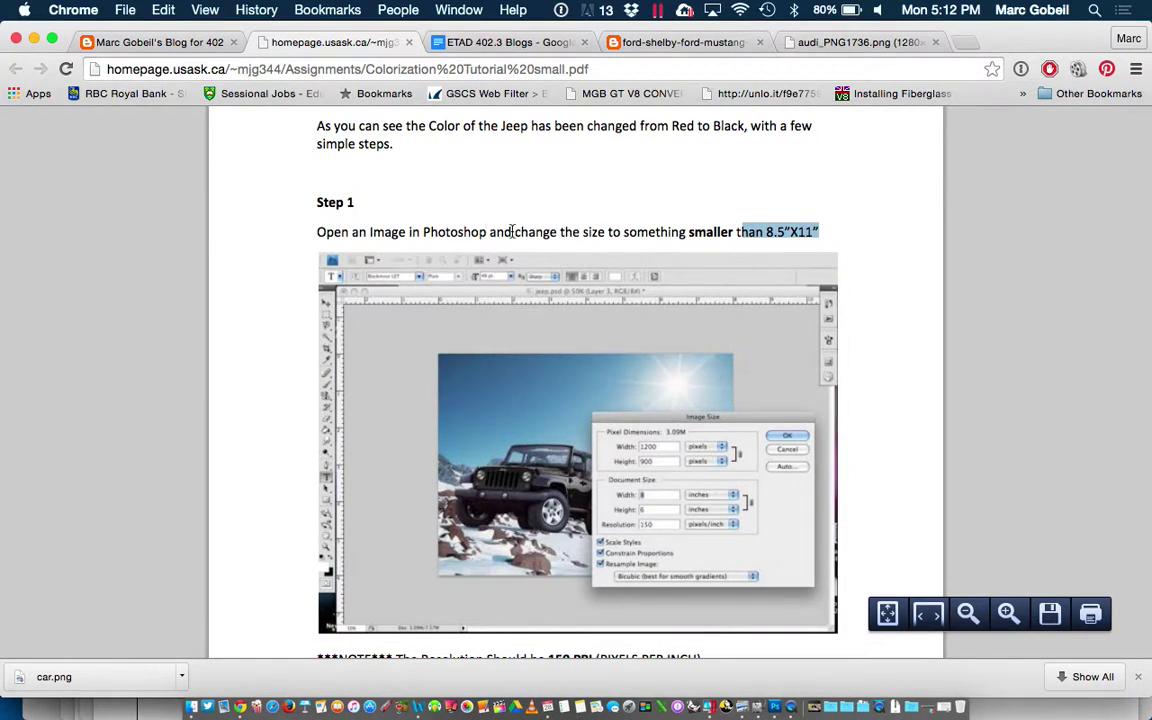
{"action": "left_click", "coordinate": [675, 264]}
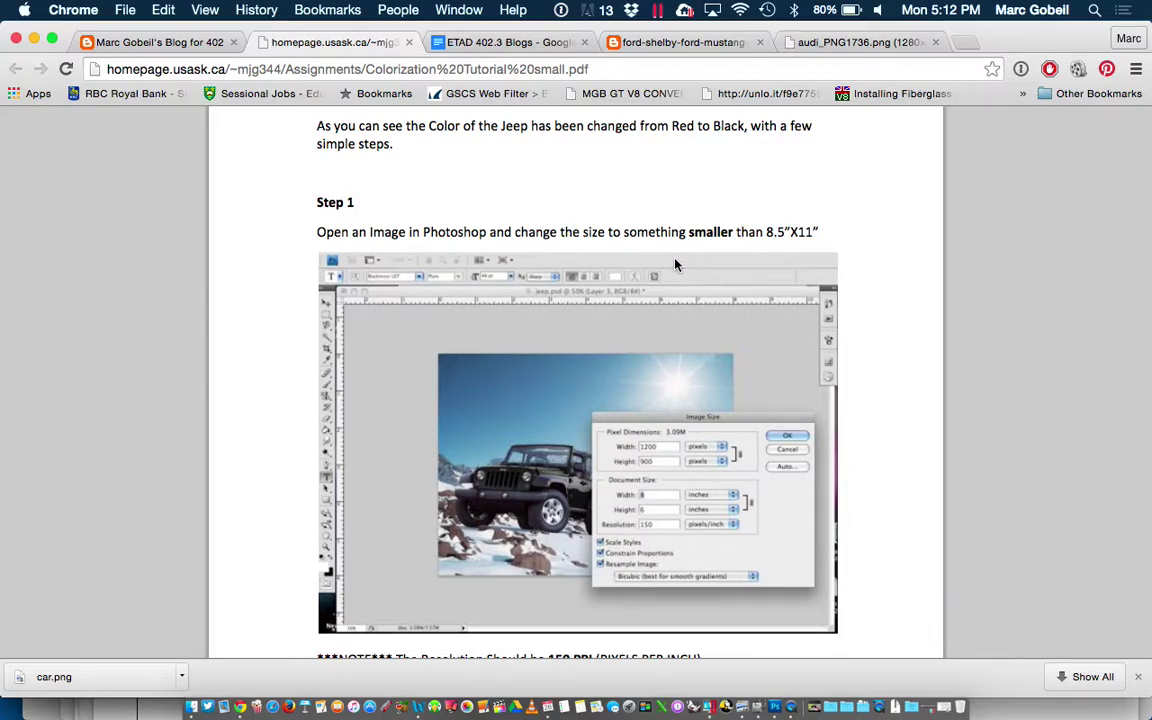
{"action": "scroll", "coordinate": [675, 275], "scroll_direction": "down", "scroll_amount": 3}
{"action": "key", "text": "F3"}
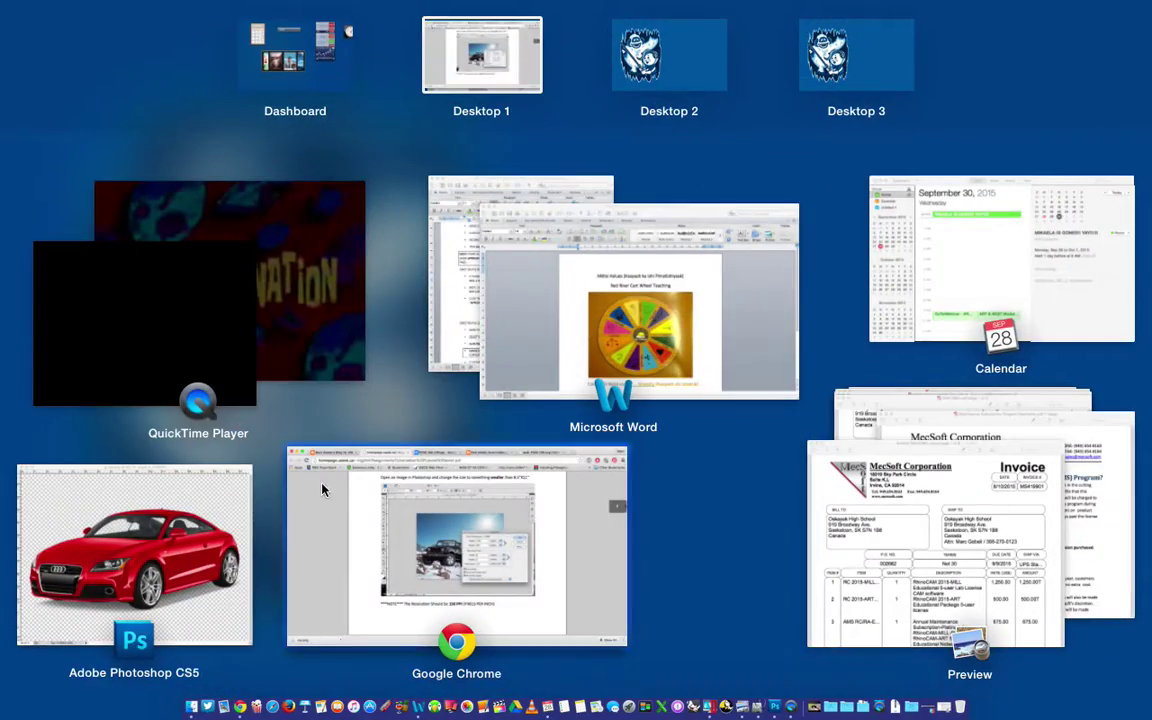
{"action": "left_click", "coordinate": [163, 481]}
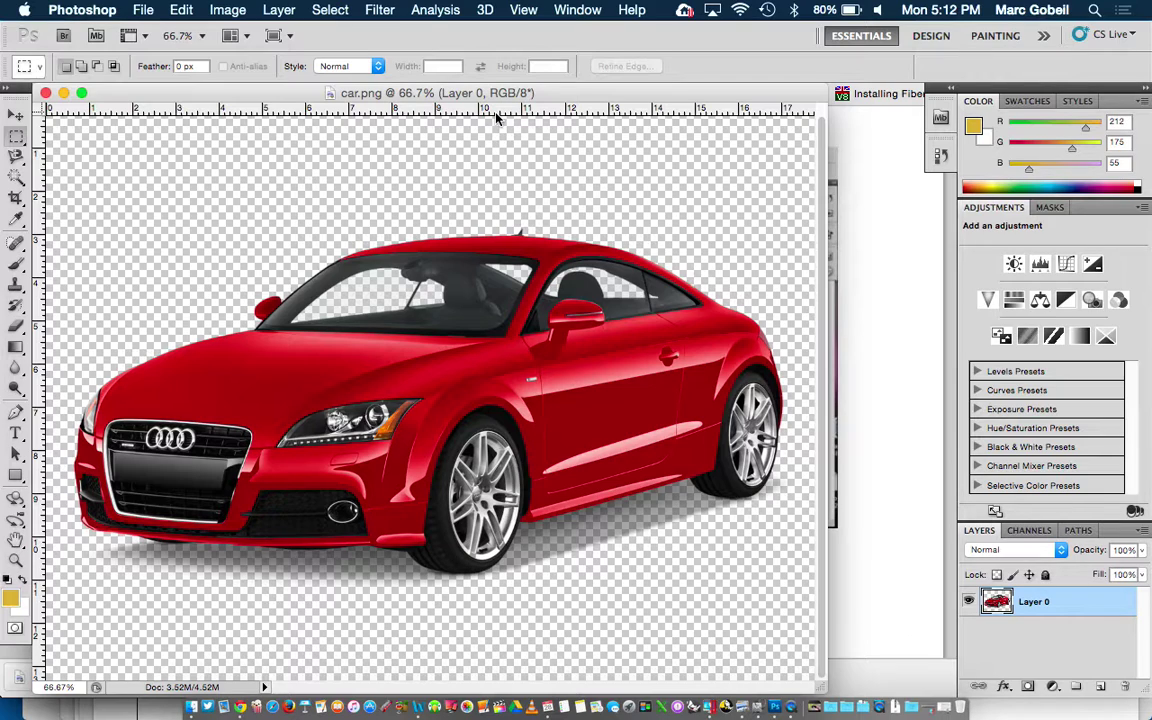
Toggle the rulers around the car image off and on several times, leaving them shown
{"action": "key", "text": "super+r"}
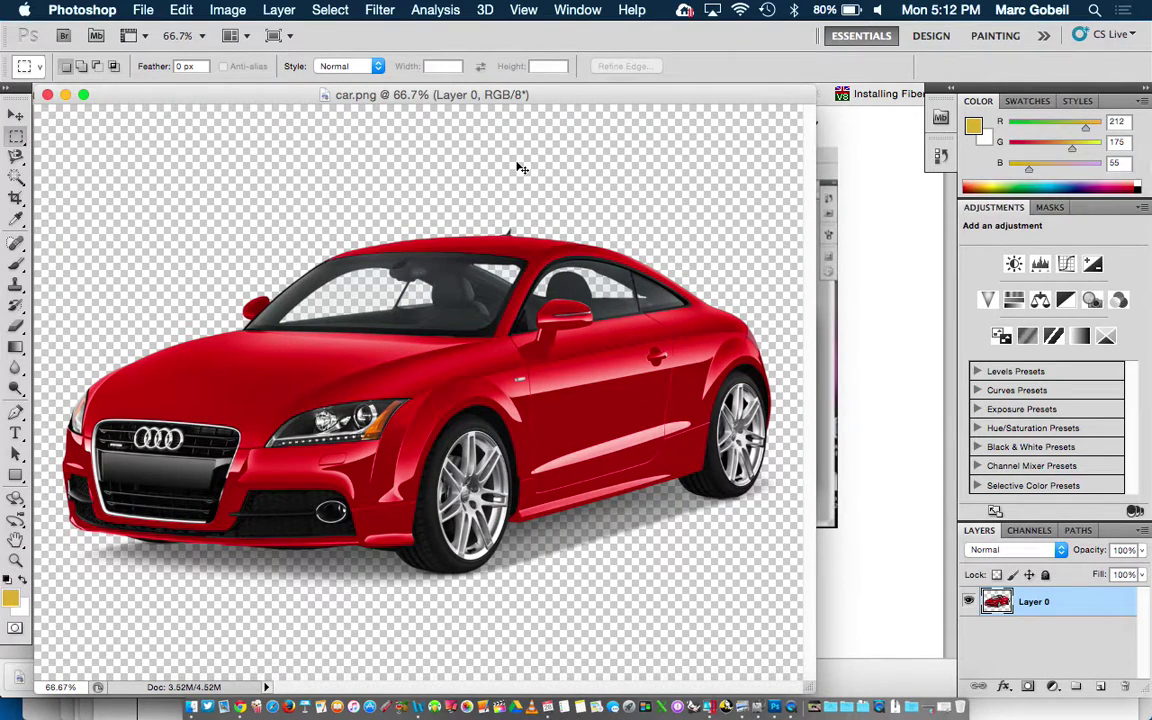
{"action": "key", "text": "super+r"}
{"action": "key", "text": "super+r"}
{"action": "key", "text": "super+r"}
{"action": "key", "text": "super+r"}
{"action": "key", "text": "super+r"}
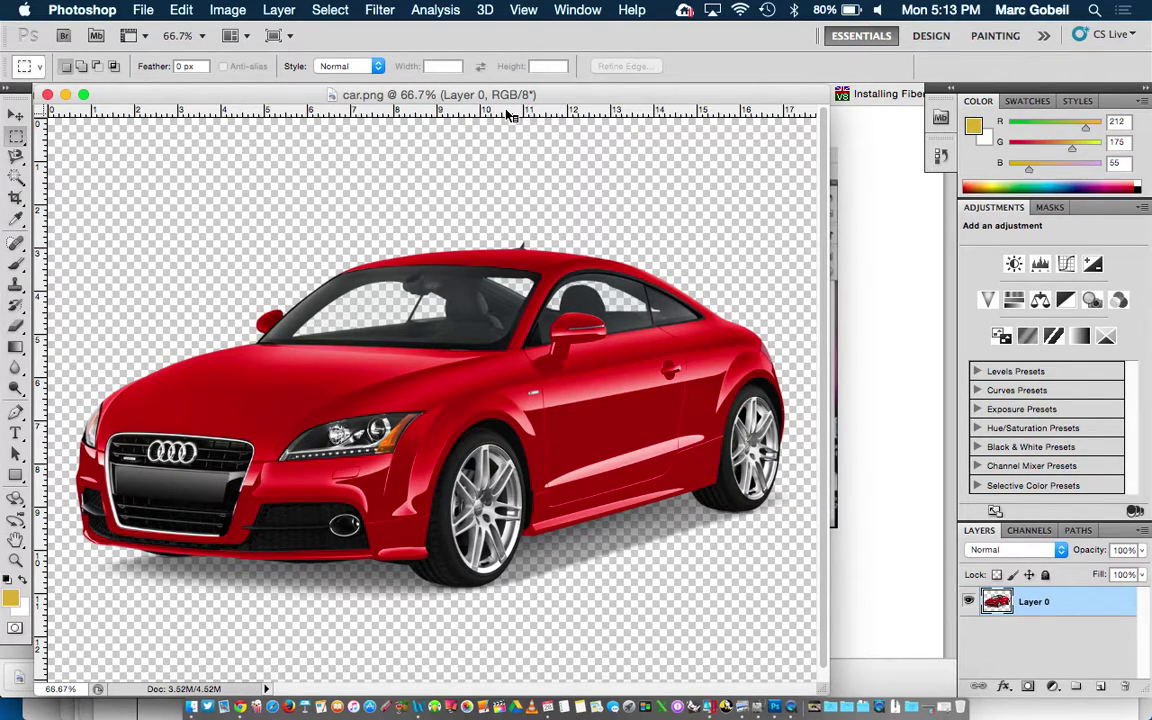
Set the ruler units of the car document to inches
{"action": "right_click", "coordinate": [609, 112]}
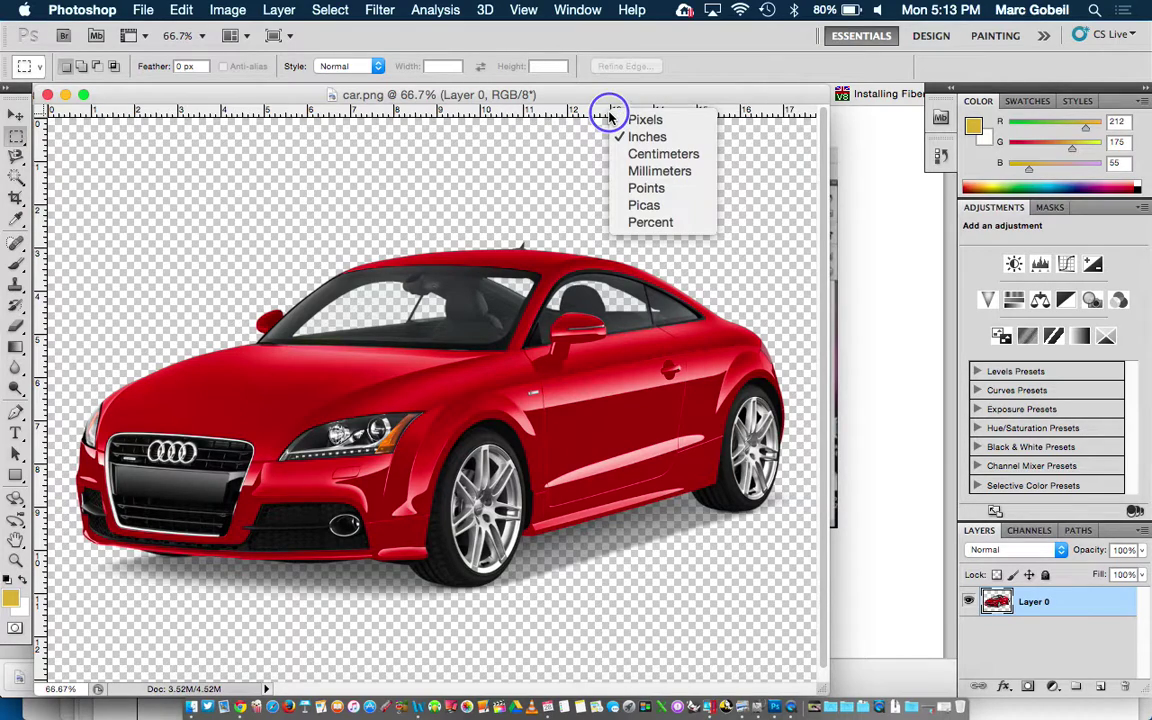
{"action": "left_click", "coordinate": [668, 138]}
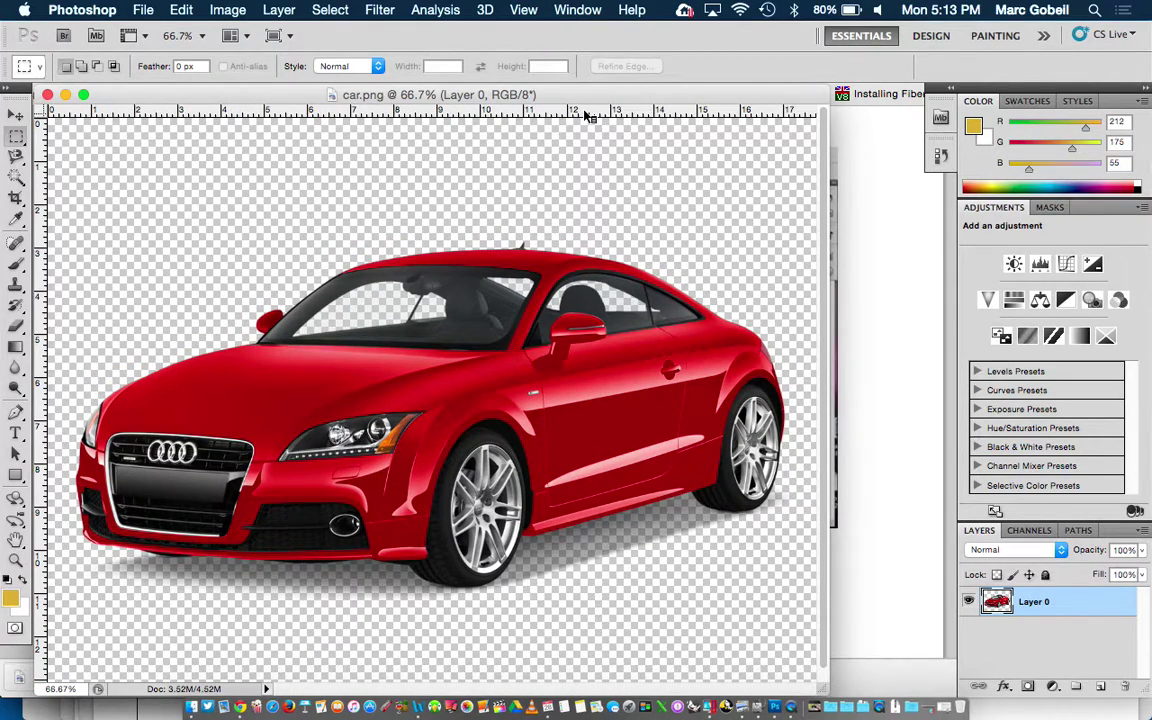
{"action": "right_click", "coordinate": [588, 116]}
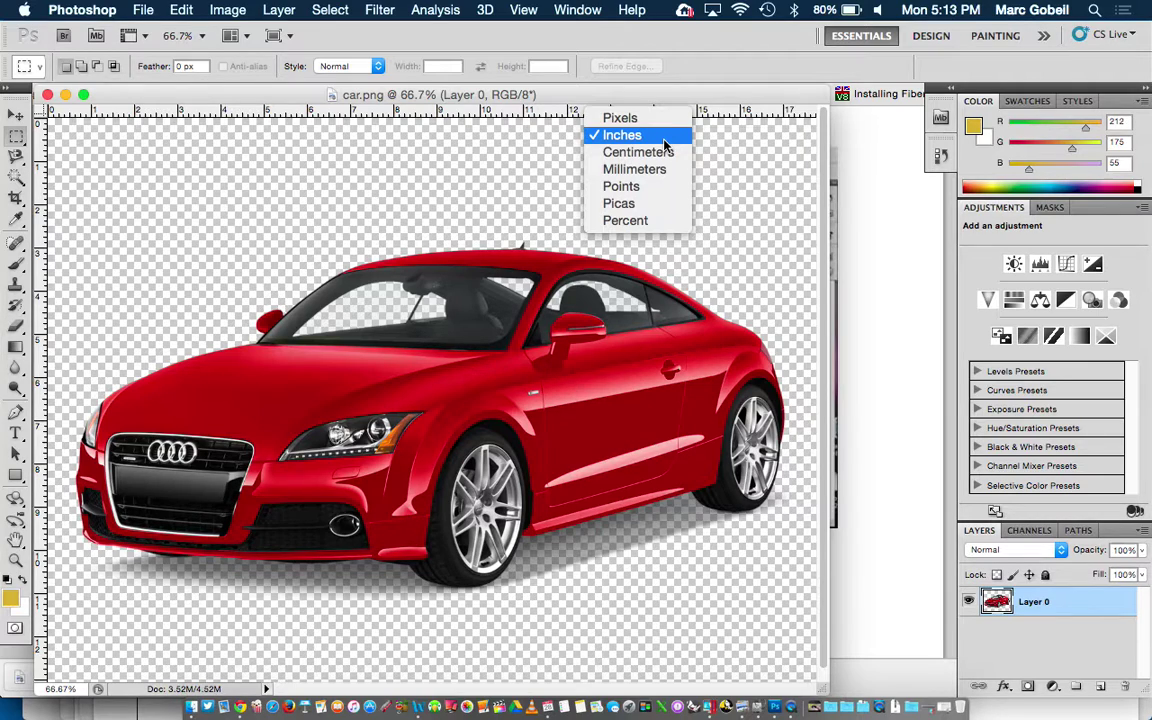
{"action": "left_click", "coordinate": [604, 139]}
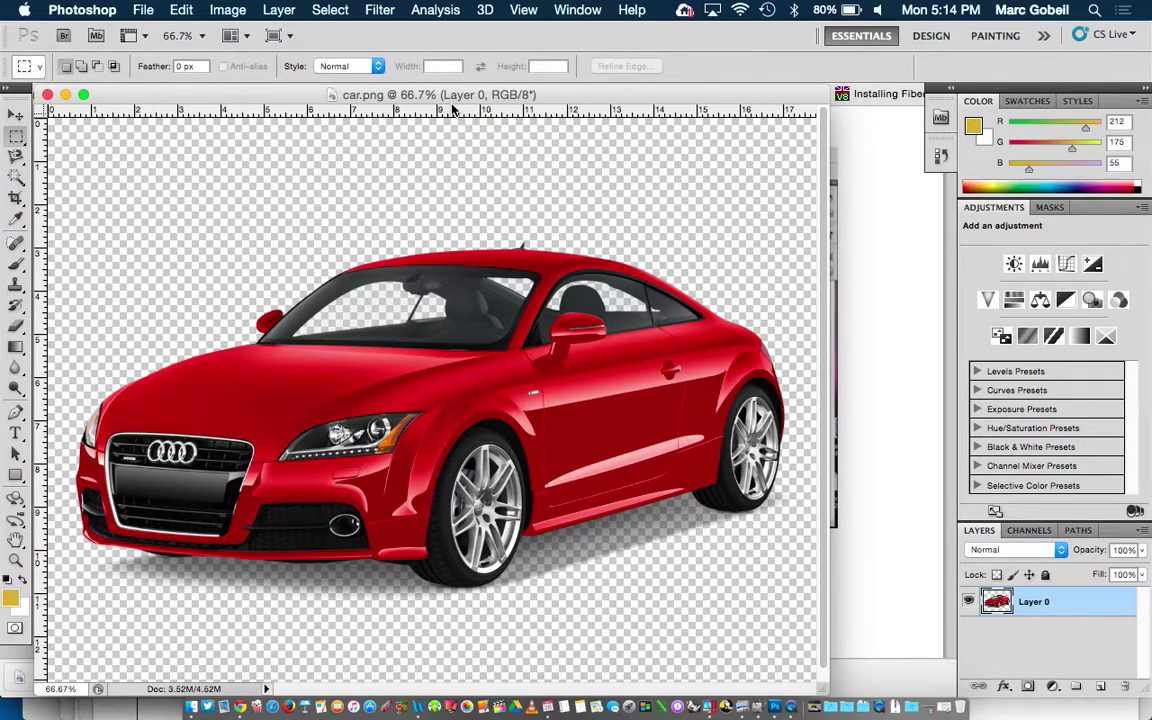
Open the Image Size settings for the car image and turn on Constrain Proportions
{"action": "left_click", "coordinate": [143, 10]}
{"action": "mouse_move", "coordinate": [237, 20]}
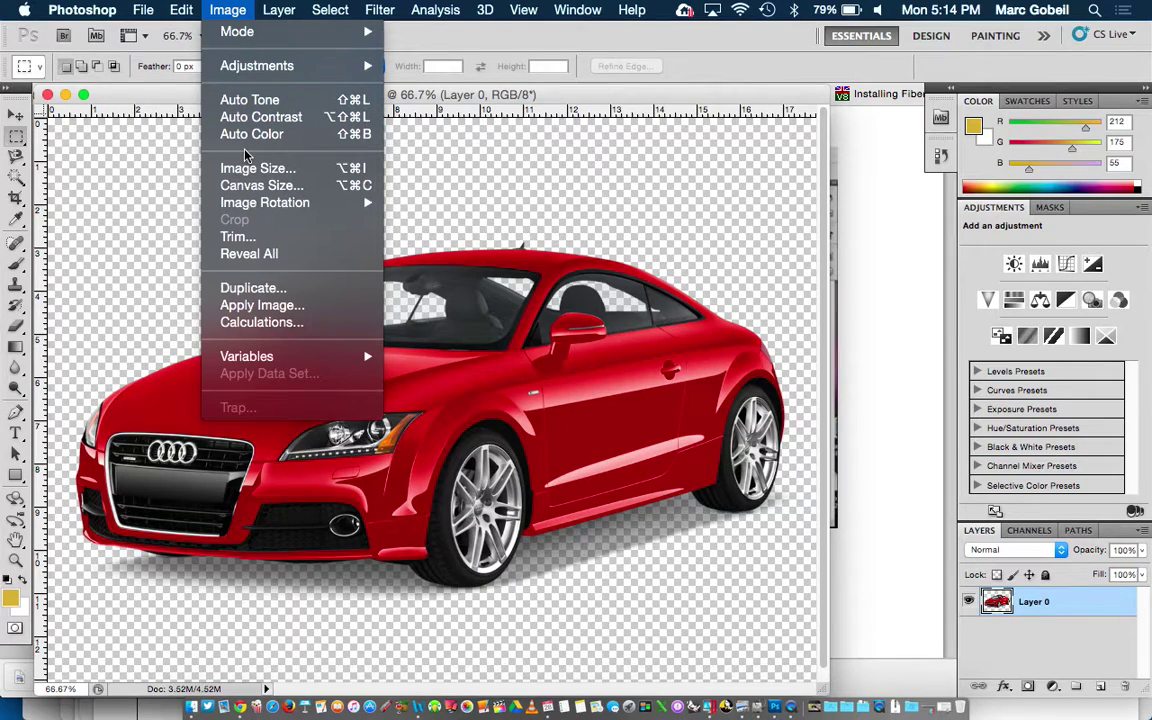
{"action": "left_click", "coordinate": [328, 172]}
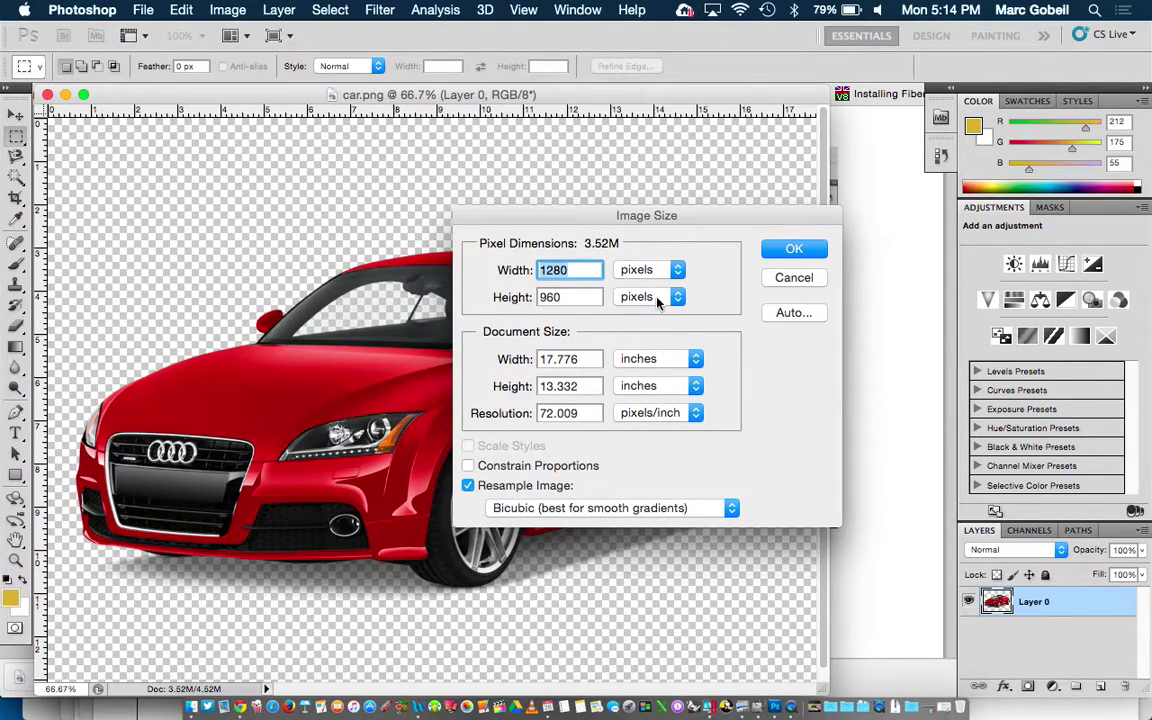
{"action": "left_click_drag", "start_coordinate": [649, 218], "coordinate": [494, 152]}
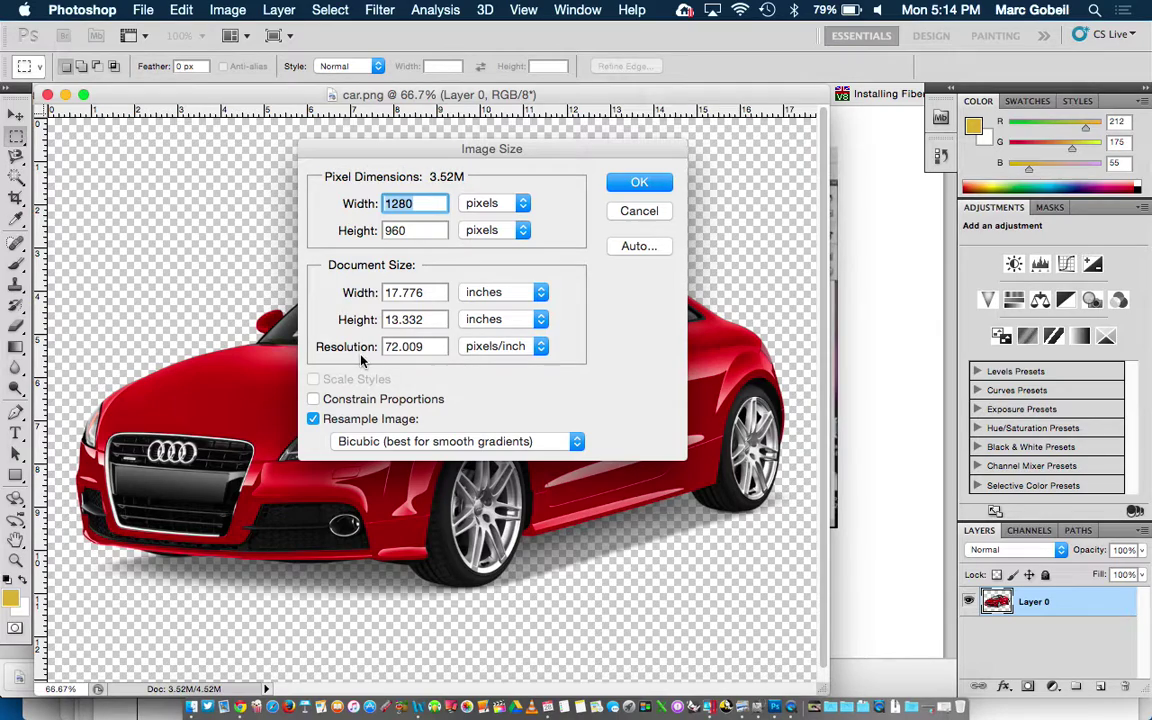
{"action": "left_click", "coordinate": [313, 399]}
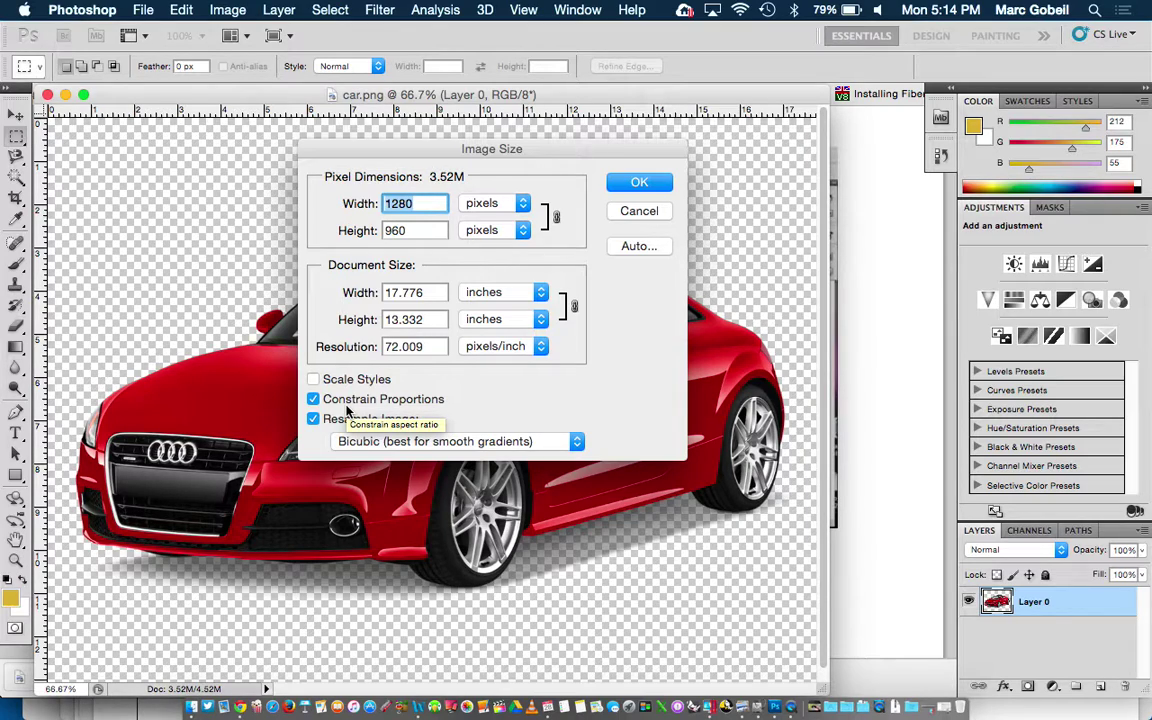
Set the document width to 11 inches and shorten the resolution value to 72.00 pixels/inch
{"action": "double_click", "coordinate": [406, 292]}
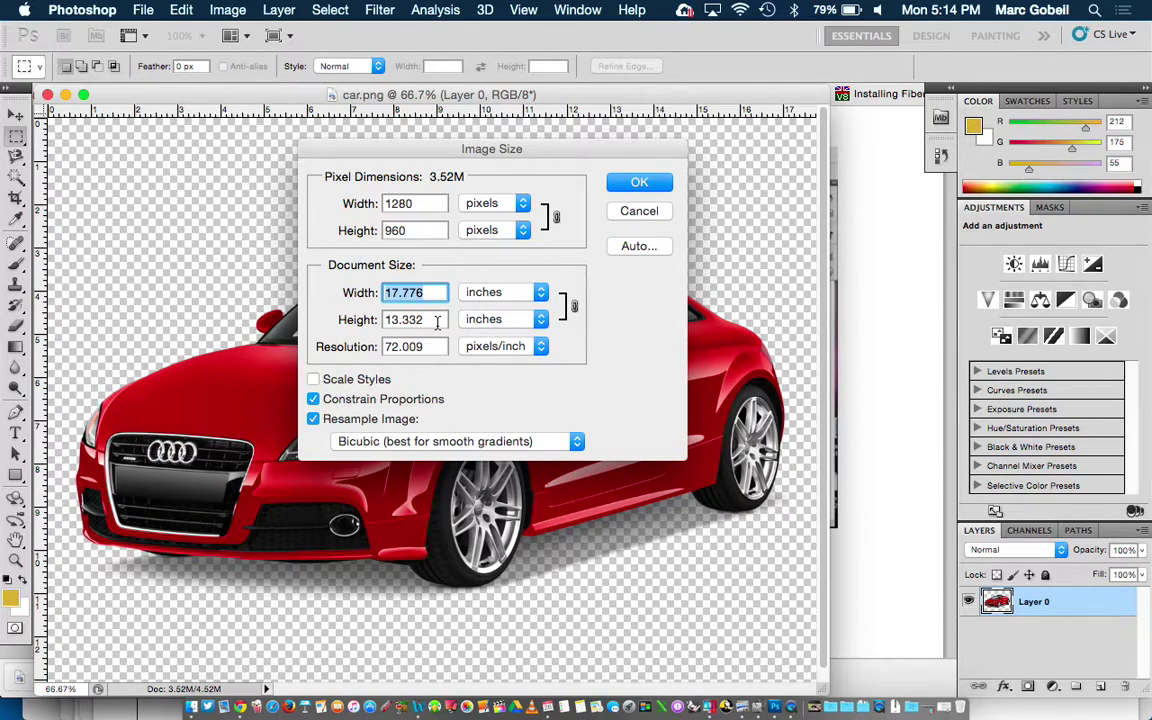
{"action": "type", "text": "11"}
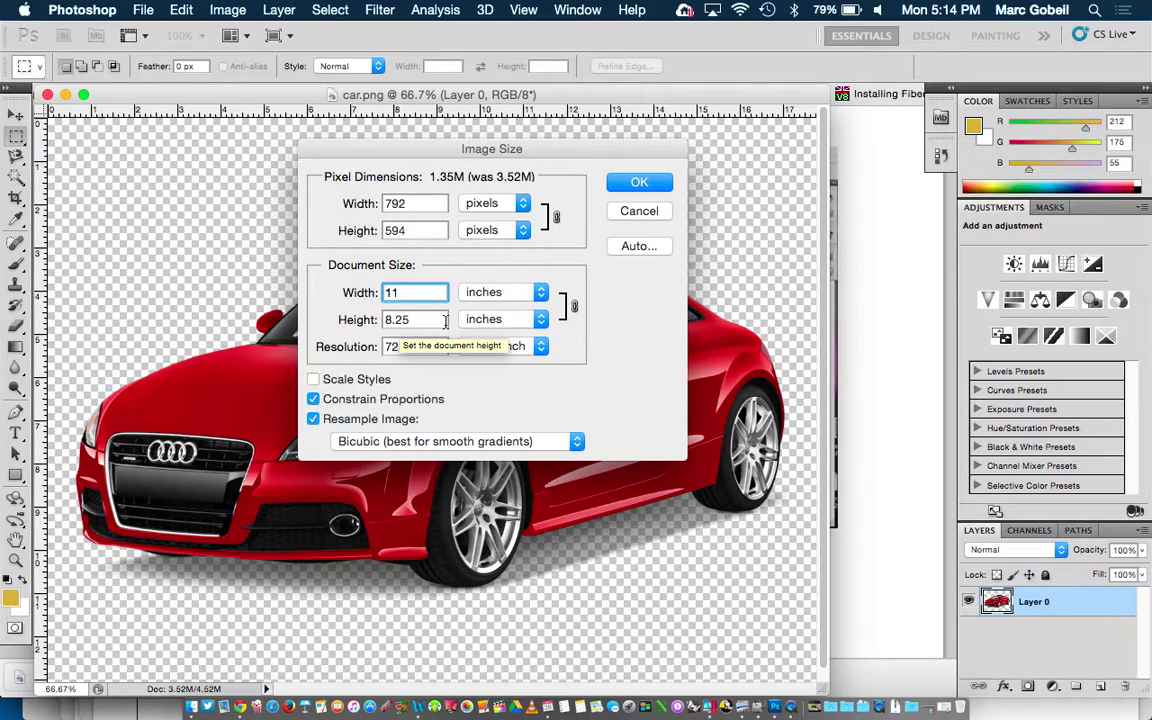
{"action": "left_click", "coordinate": [427, 346]}
{"action": "key", "text": "BackSpace"}
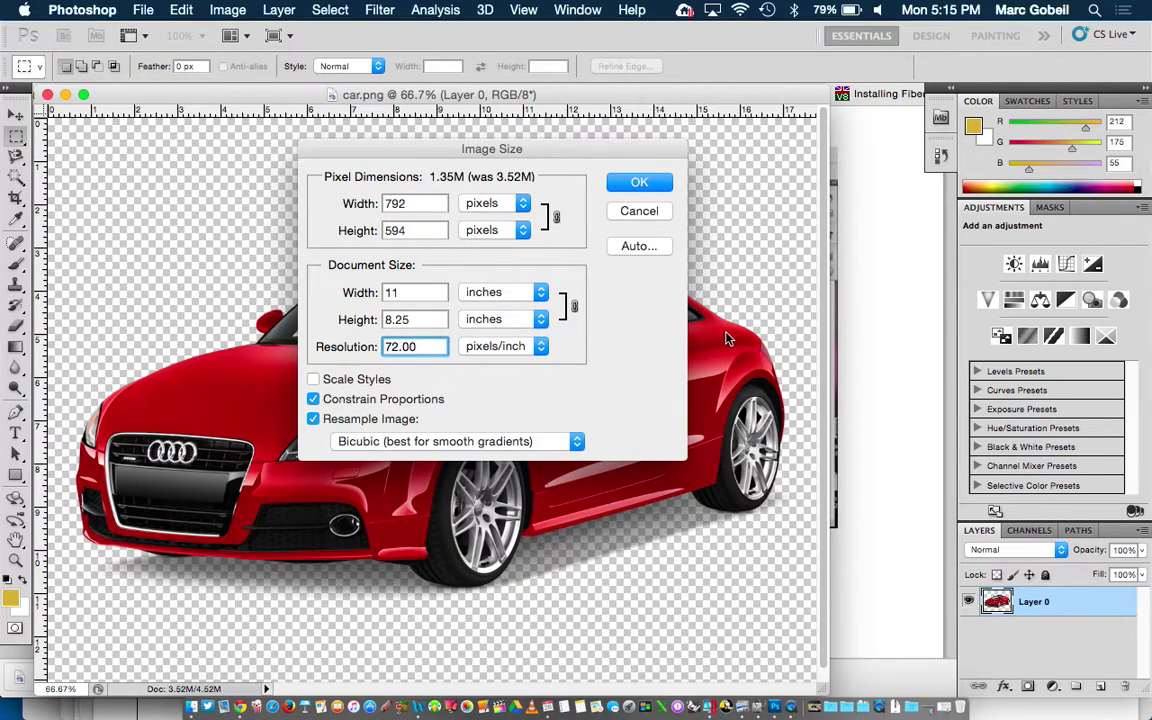
Check the resolution note under Step 1 of the tutorial PDF in Chrome and return to Photoshop's Image Size settings
{"action": "left_click", "coordinate": [848, 300]}
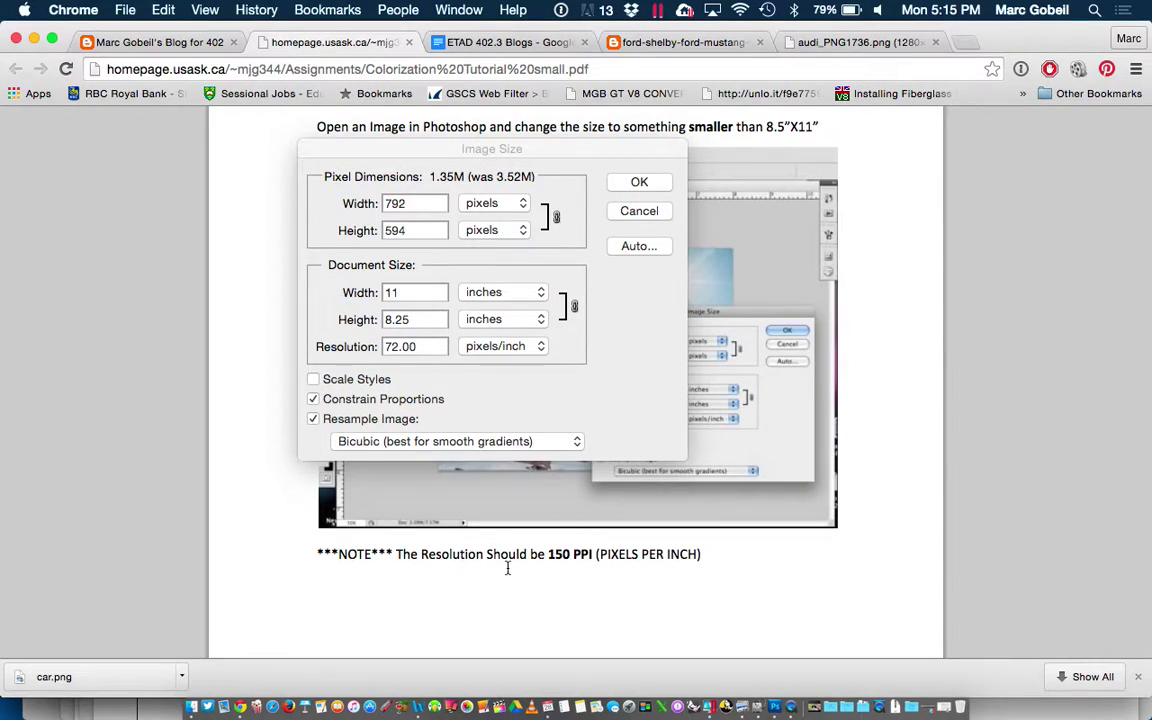
{"action": "key", "text": "ctrl+Up"}
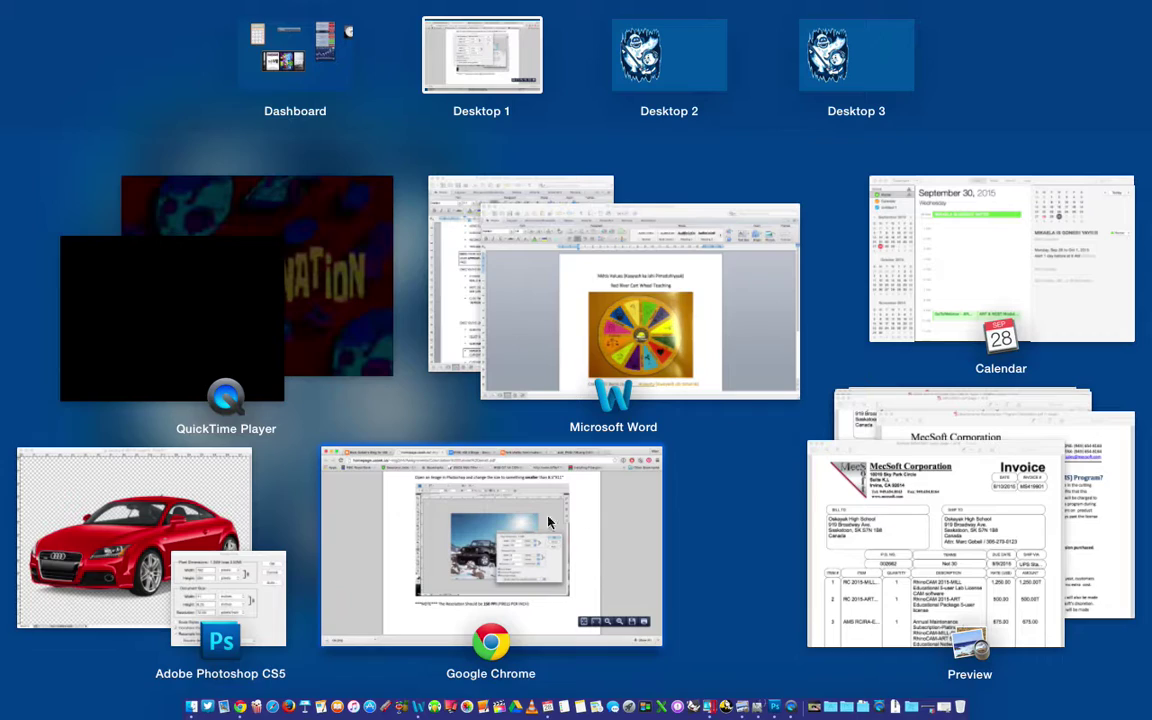
{"action": "left_click", "coordinate": [226, 470]}
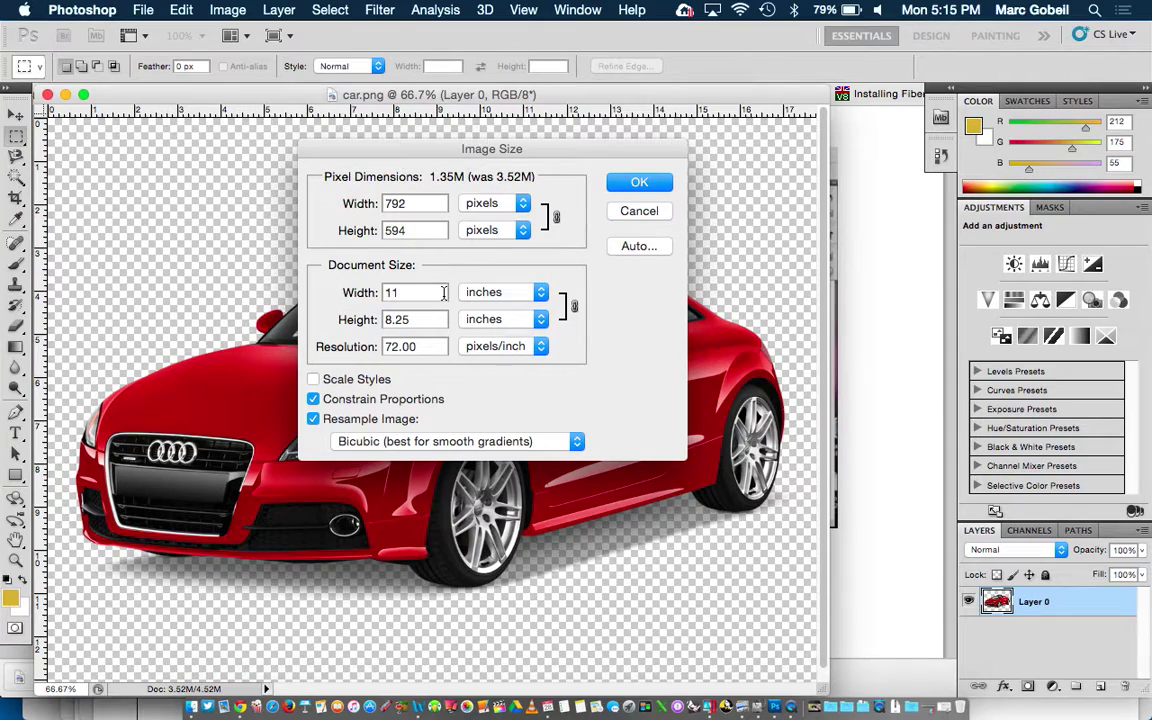
Apply the resize at 11 inches wide with a resolution of 72 pixels/inch and enlarge the car view to 100%
{"action": "double_click", "coordinate": [388, 292]}
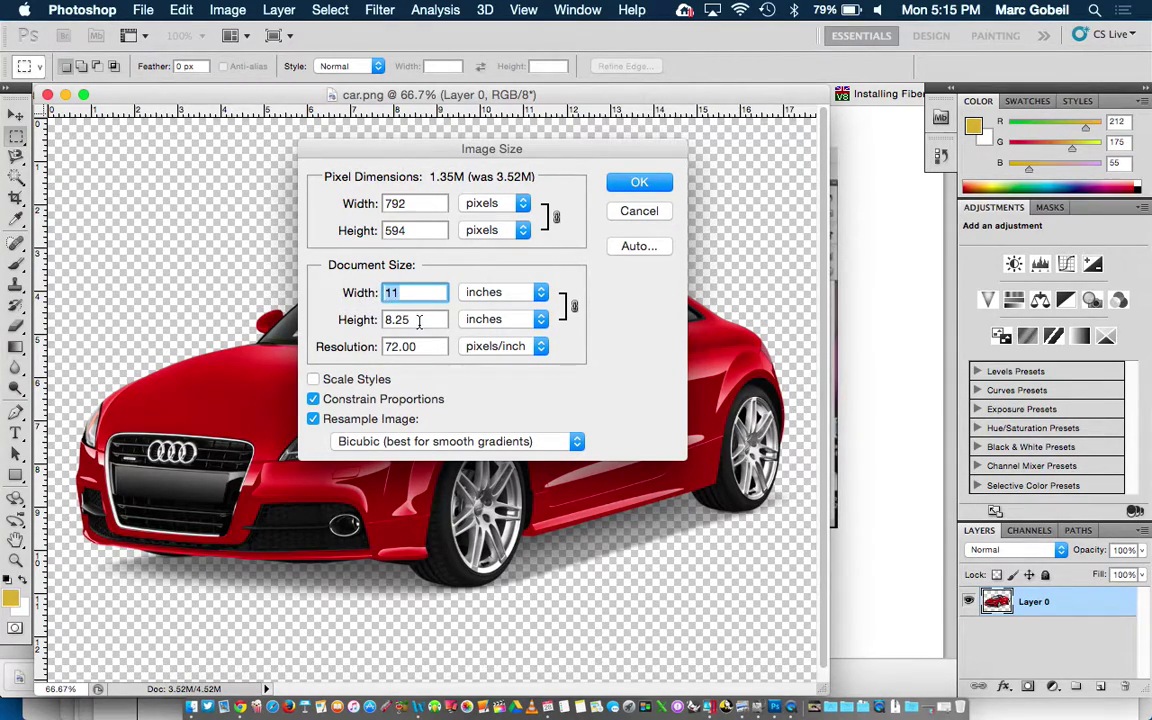
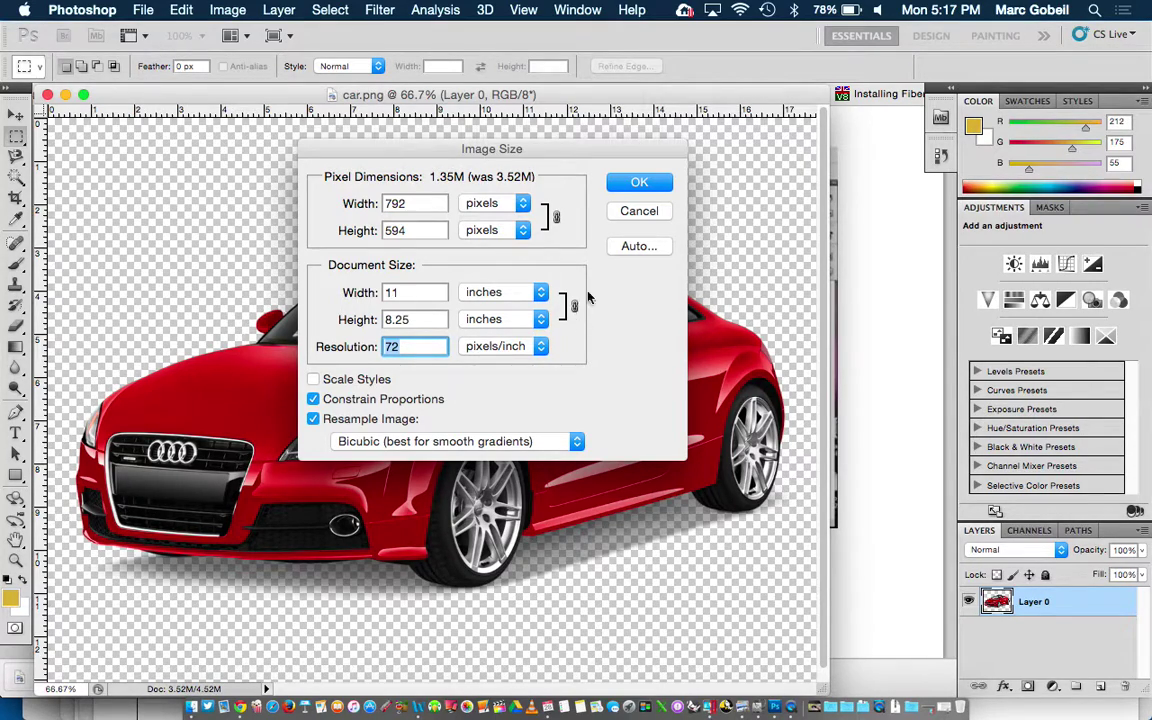
{"action": "left_click", "coordinate": [639, 182]}
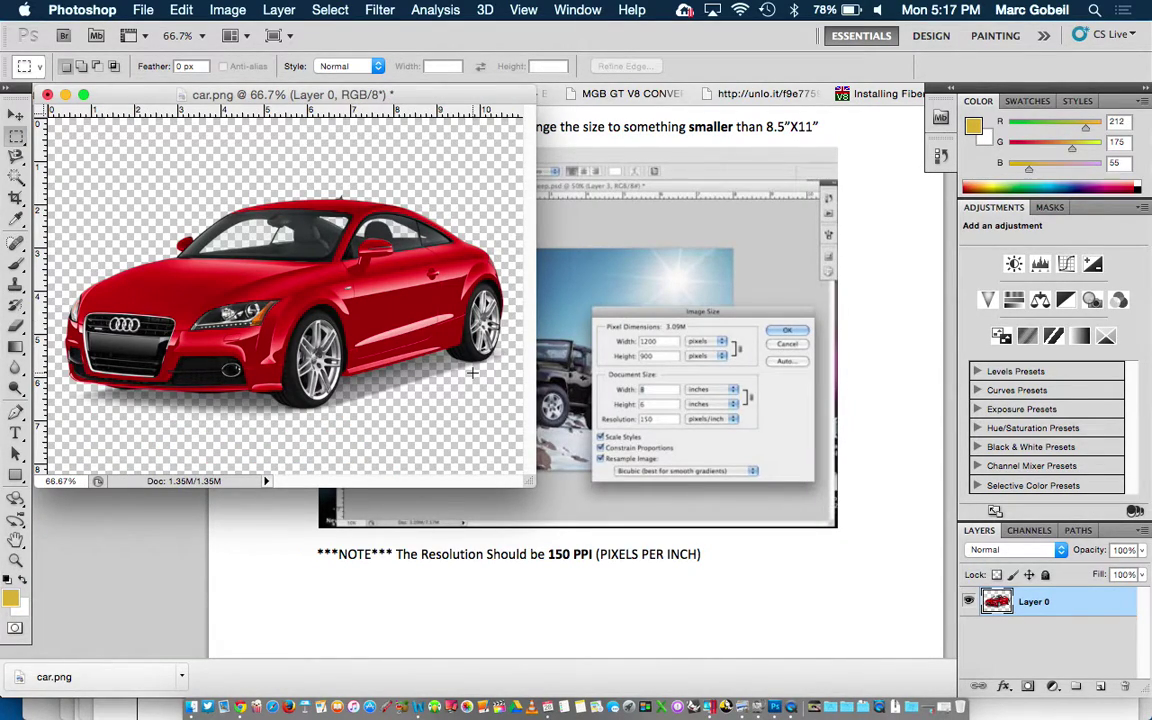
{"action": "left_click_drag", "start_coordinate": [530, 479], "coordinate": [808, 617]}
{"action": "key", "text": "super+equal"}
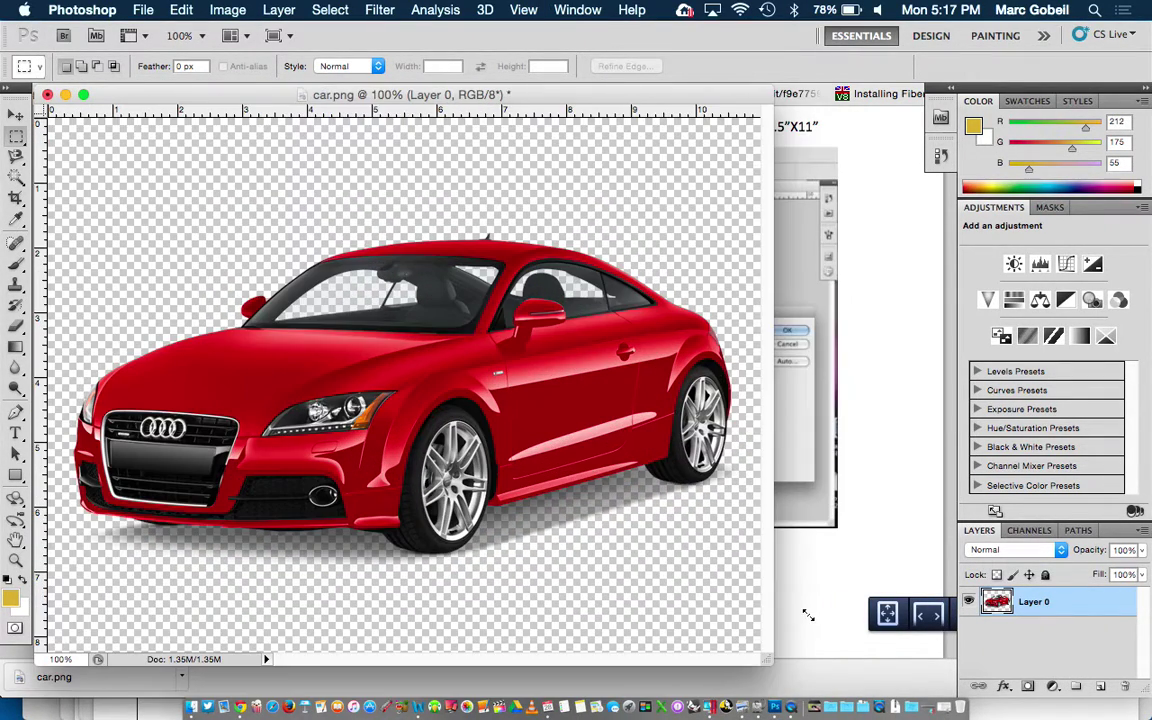
Examine the resized car at zoom levels between 50% and 300%, ending at 100%
{"action": "key", "text": "super+equal"}
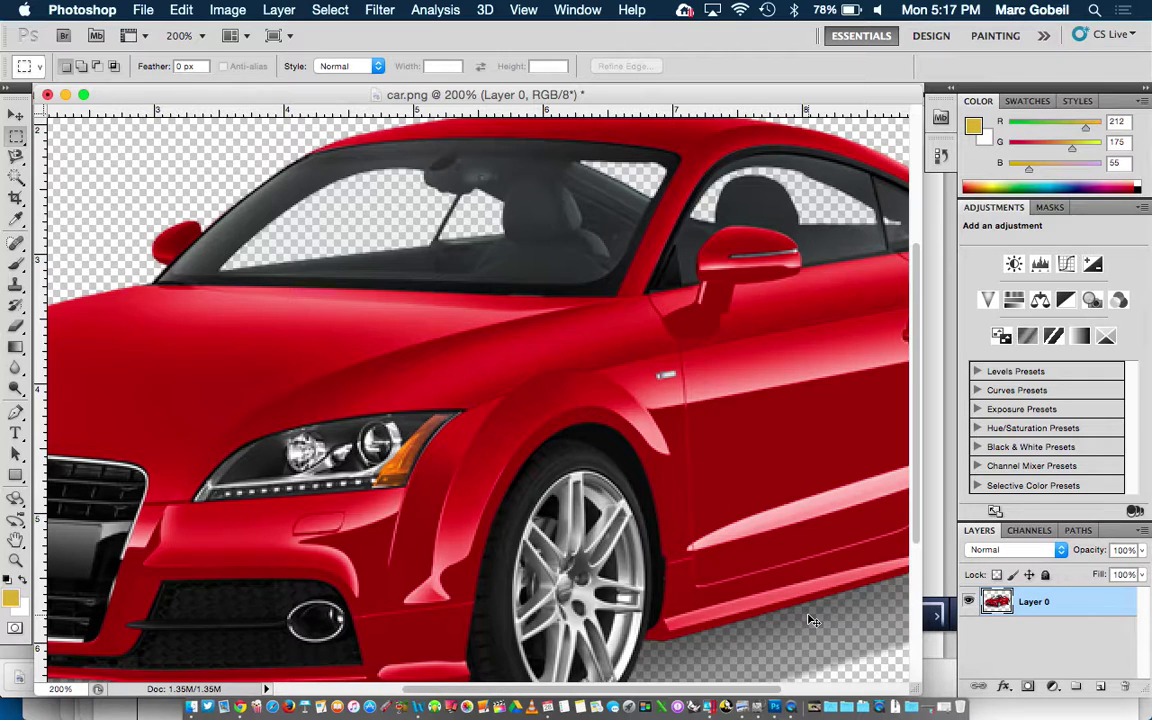
{"action": "key", "text": "super+equal"}
{"action": "key", "text": "super+minus"}
{"action": "key", "text": "super+minus"}
{"action": "key", "text": "super+equal"}
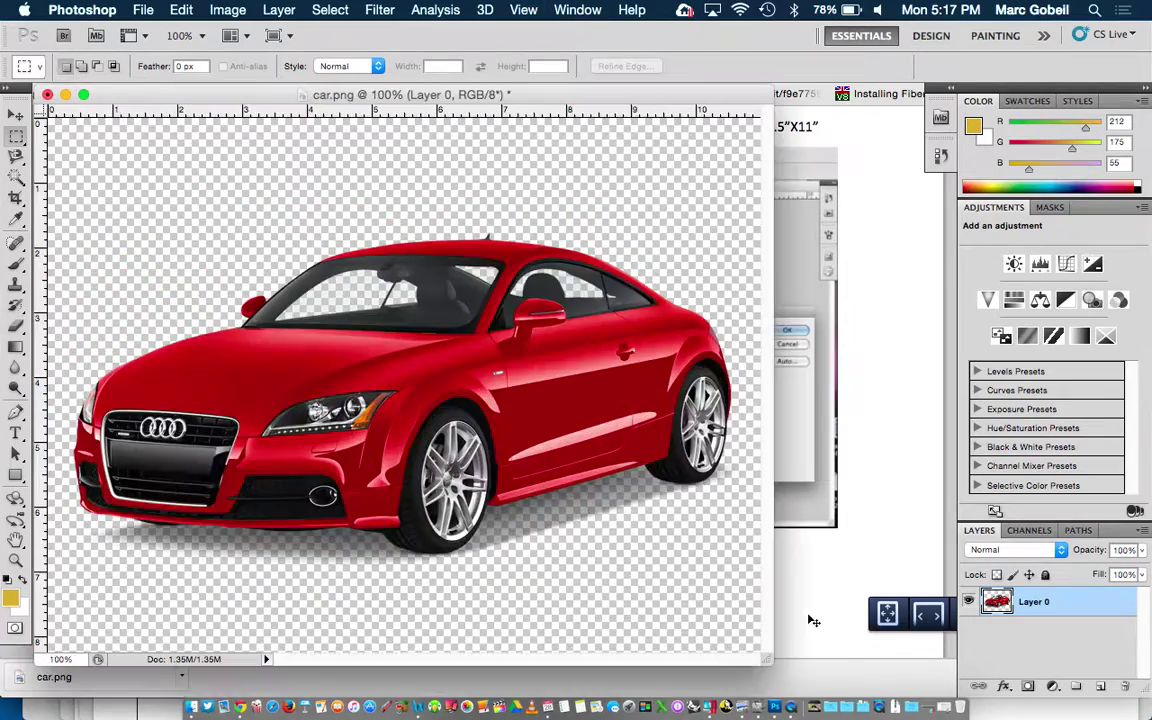
{"action": "key", "text": "super+equal"}
{"action": "key", "text": "super+equal"}
{"action": "key", "text": "super+minus"}
{"action": "key", "text": "super+minus"}
{"action": "key", "text": "super+minus"}
{"action": "key", "text": "super+minus"}
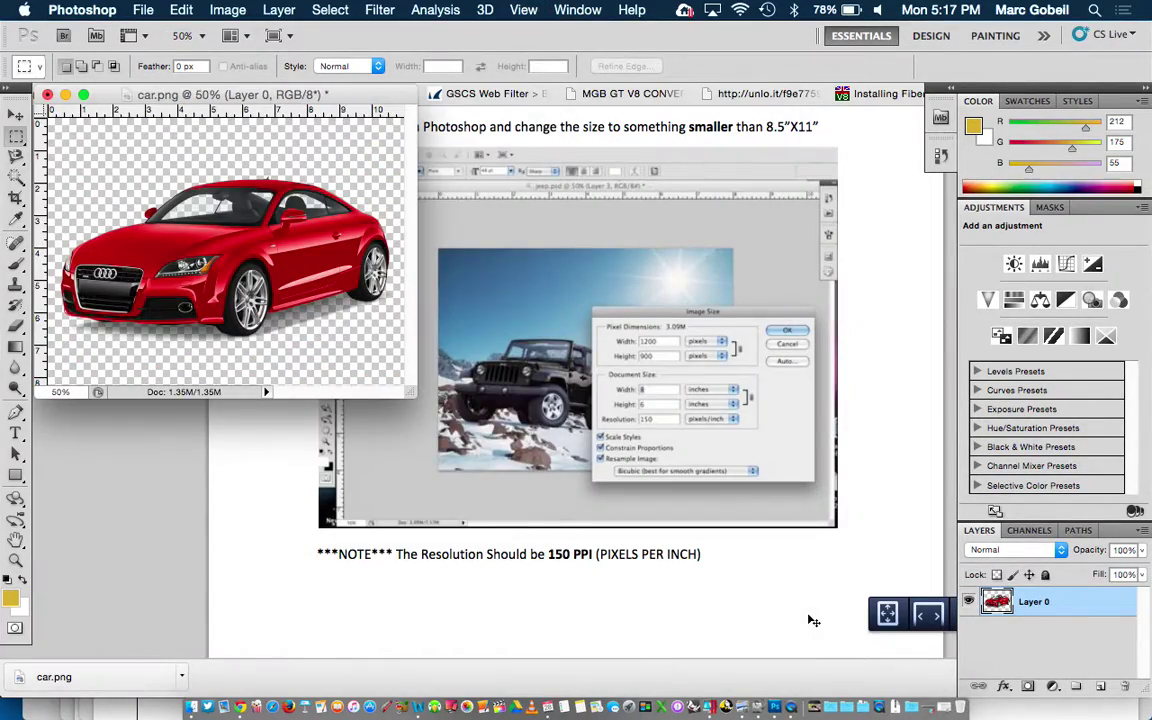
{"action": "key", "text": "super+equal"}
{"action": "key", "text": "super+equal"}
{"action": "key", "text": "super+equal"}
{"action": "key", "text": "super+minus"}
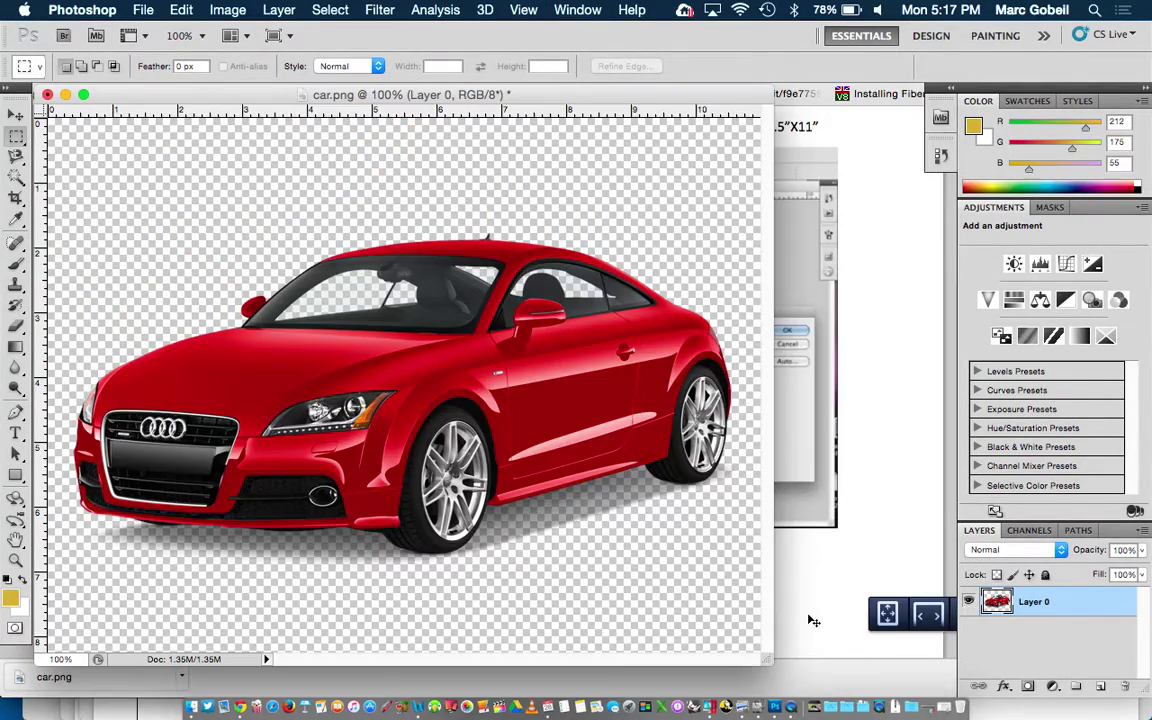
{"action": "key", "text": "super+equal"}
{"action": "key", "text": "super+equal"}
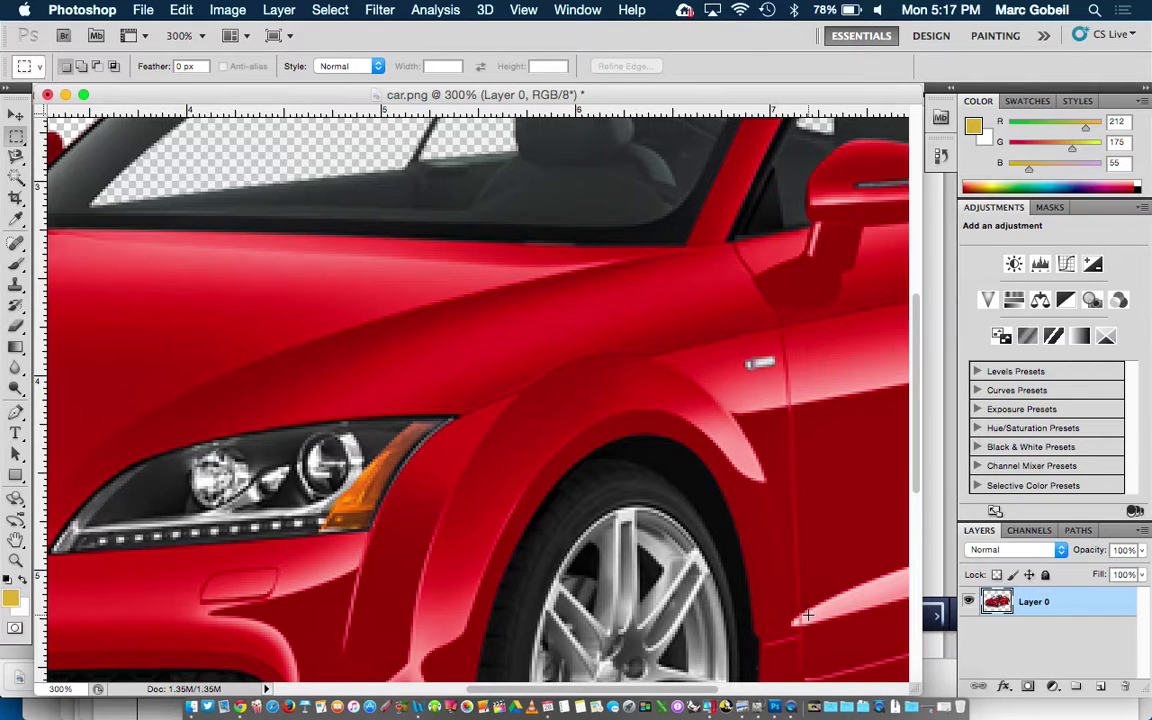
{"action": "key", "text": "super+minus"}
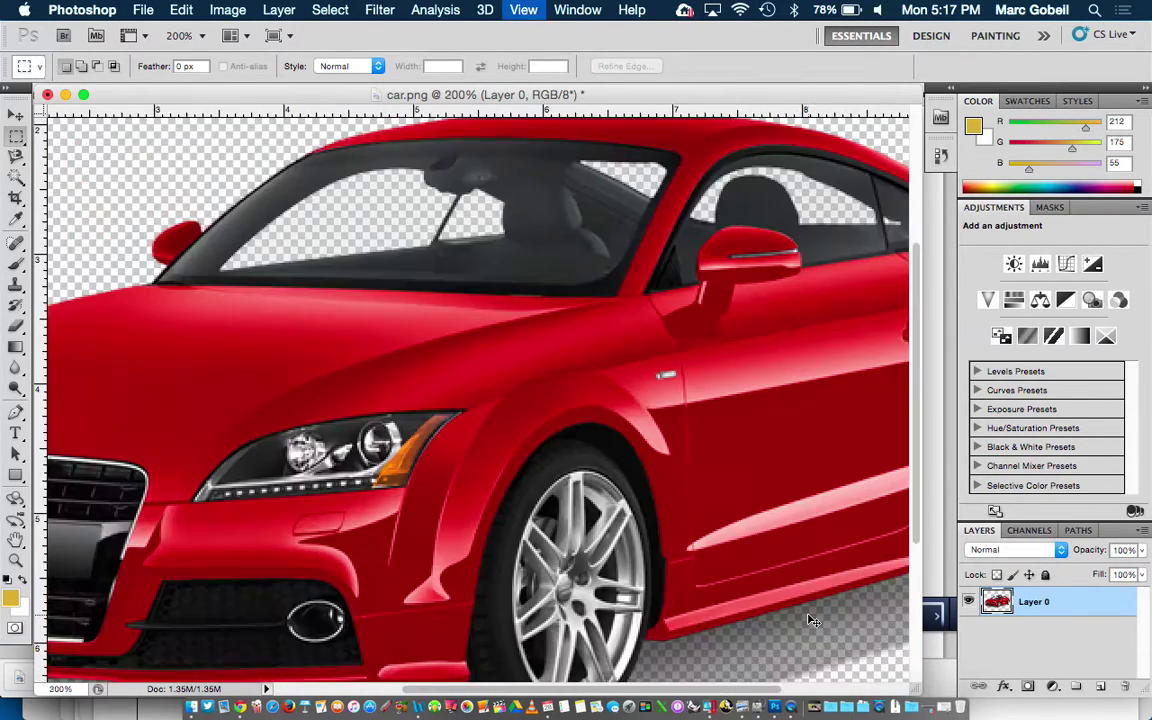
{"action": "key", "text": "super+minus"}
{"action": "key", "text": "super+minus"}
{"action": "key", "text": "super+plus"}
{"action": "key", "text": "super+plus"}
{"action": "key", "text": "super+plus"}
{"action": "key", "text": "super+plus"}
{"action": "key", "text": "super+plus"}
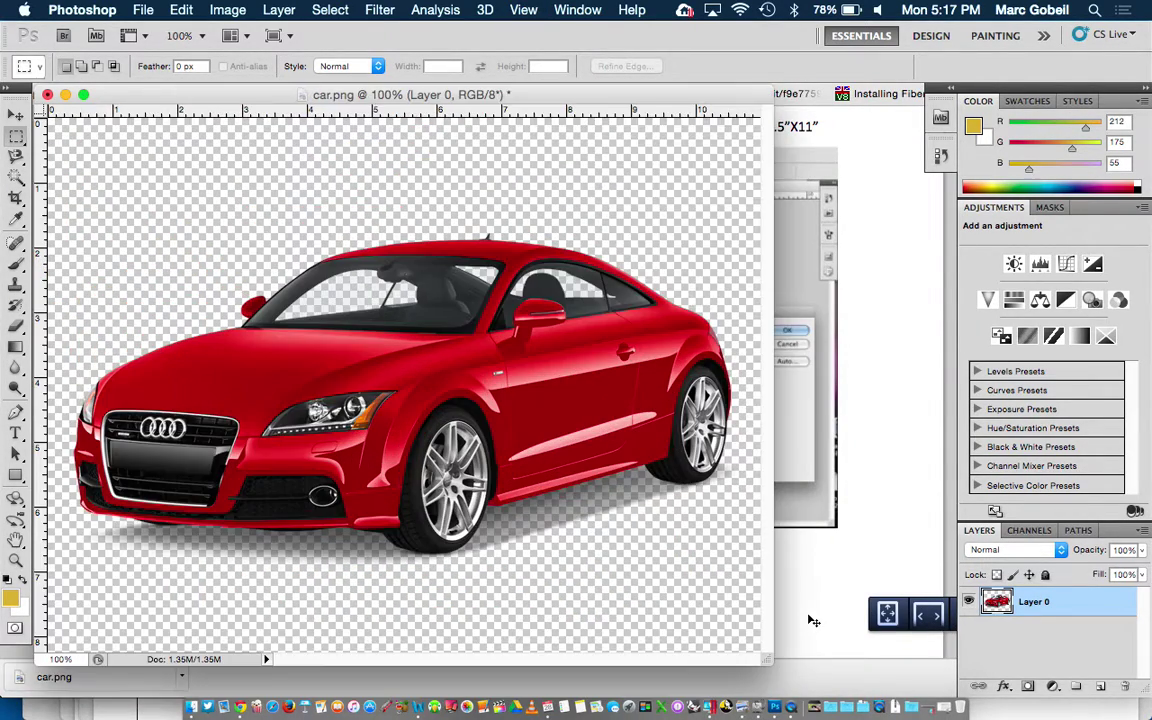
{"action": "key", "text": "super+minus"}
{"action": "key", "text": "super+minus"}
{"action": "key", "text": "super+minus"}
Switch to the tutorial PDF in Chrome and read Step 2 on the rectangular marquee and the new layer
{"action": "left_click", "coordinate": [864, 367]}
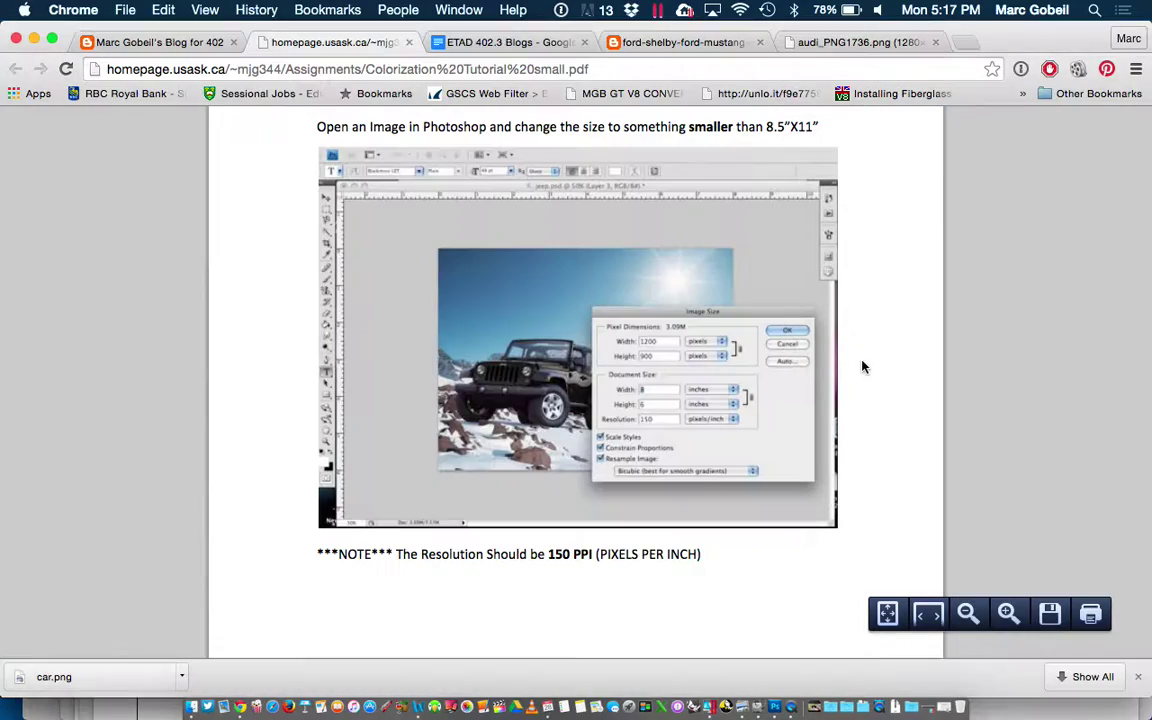
{"action": "scroll", "coordinate": [692, 446], "scroll_direction": "down", "scroll_amount": 5}
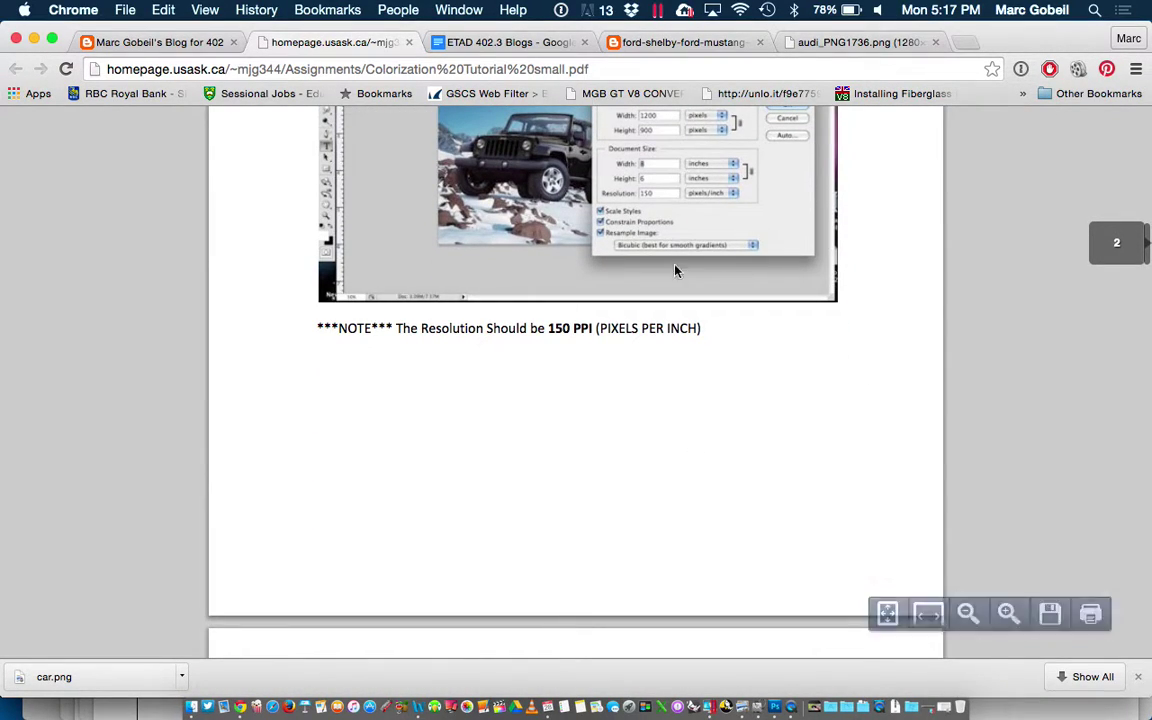
{"action": "scroll", "coordinate": [675, 143], "scroll_direction": "down", "scroll_amount": 7}
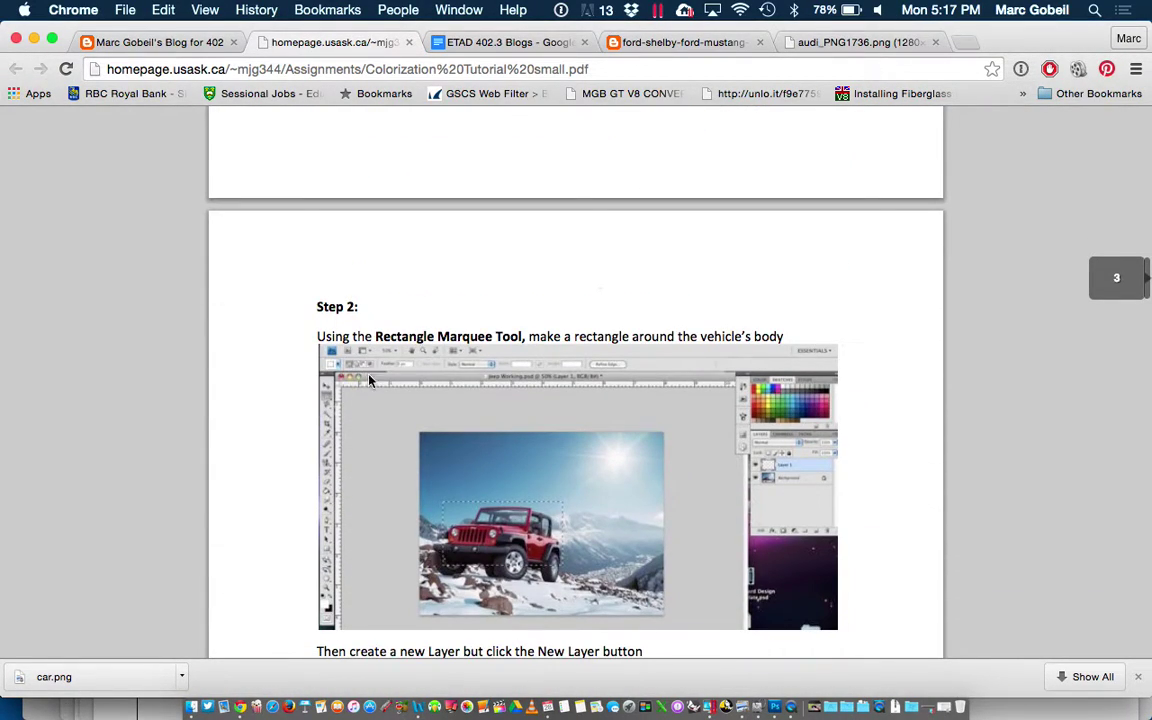
{"action": "scroll", "coordinate": [369, 379], "scroll_direction": "down", "scroll_amount": 2}
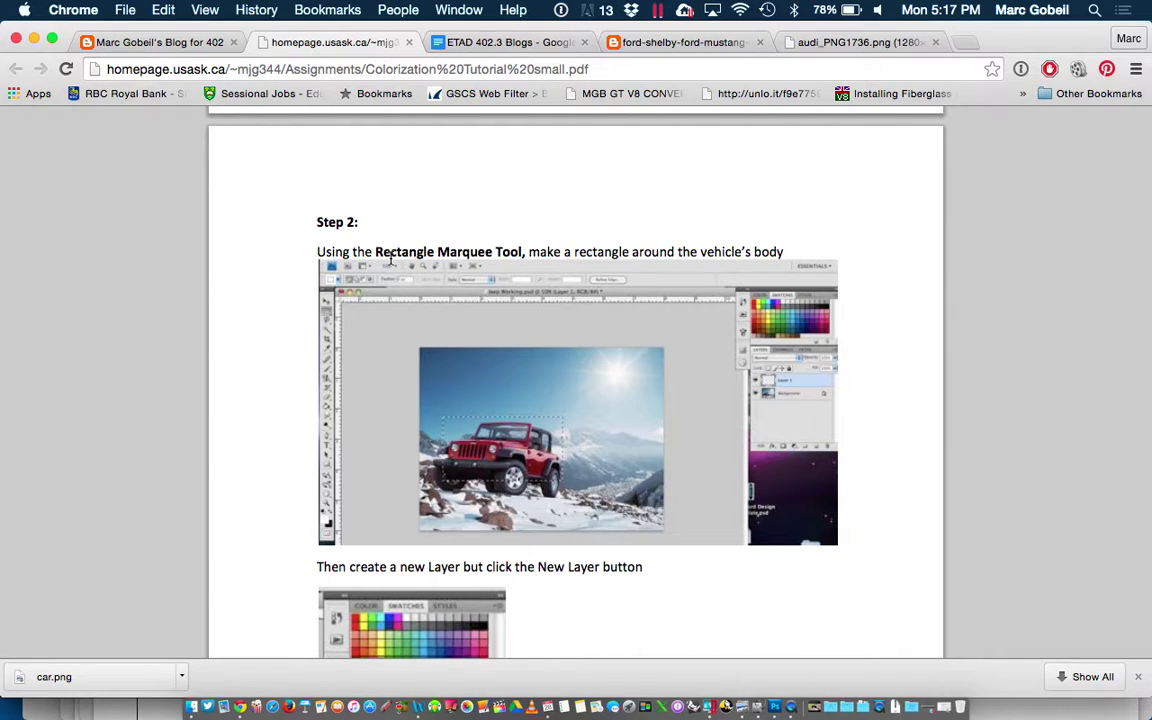
{"action": "left_click_drag", "start_coordinate": [377, 251], "coordinate": [520, 252]}
{"action": "left_click", "coordinate": [722, 197]}
{"action": "scroll", "coordinate": [490, 260], "scroll_direction": "down", "scroll_amount": 1}
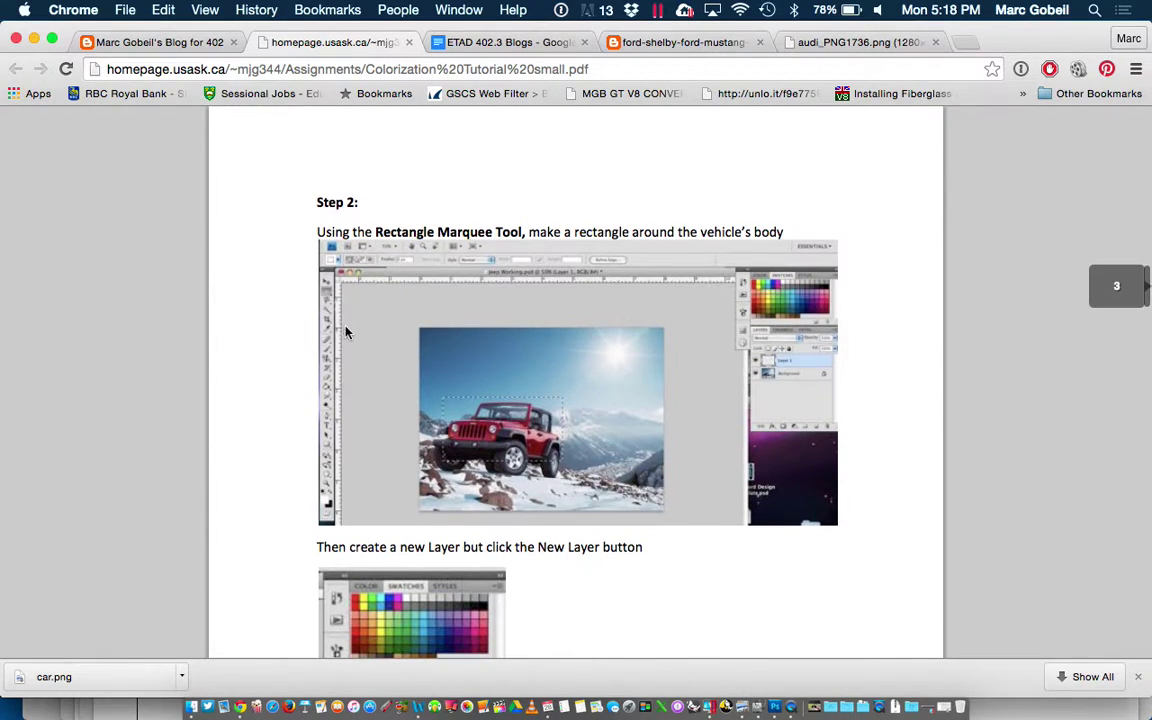
{"action": "scroll", "coordinate": [354, 313], "scroll_direction": "down", "scroll_amount": 3}
{"action": "scroll", "coordinate": [419, 428], "scroll_direction": "up", "scroll_amount": 5}
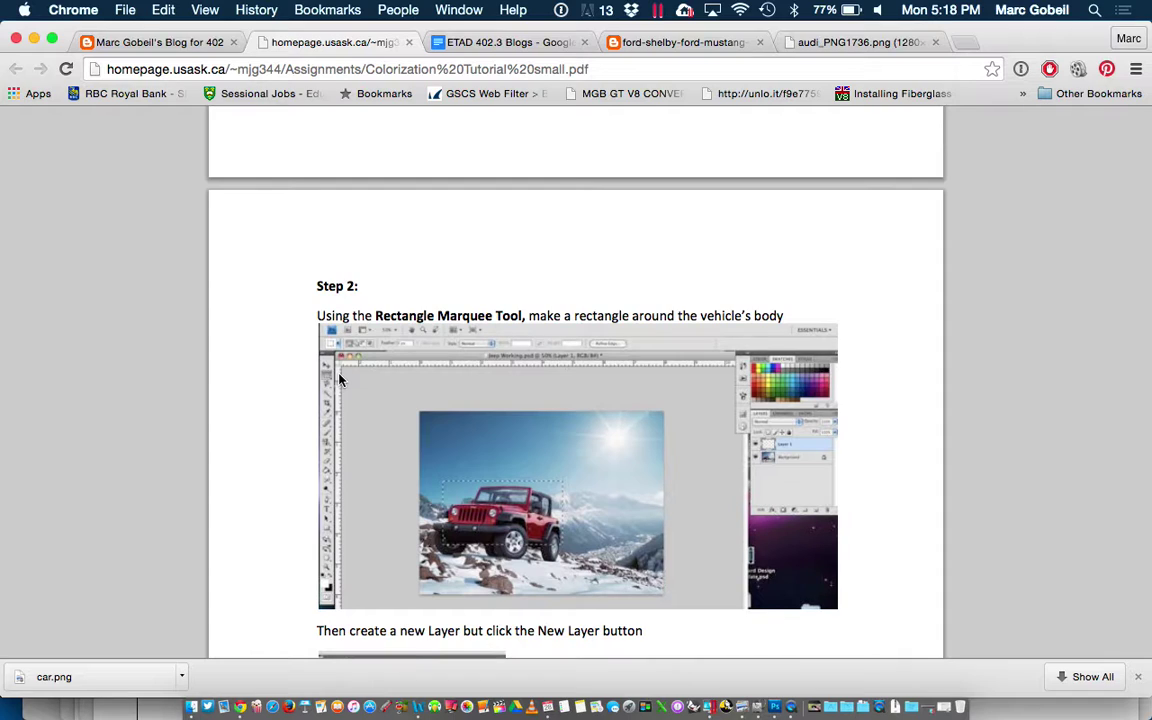
{"action": "scroll", "coordinate": [482, 369], "scroll_direction": "down", "scroll_amount": 2}
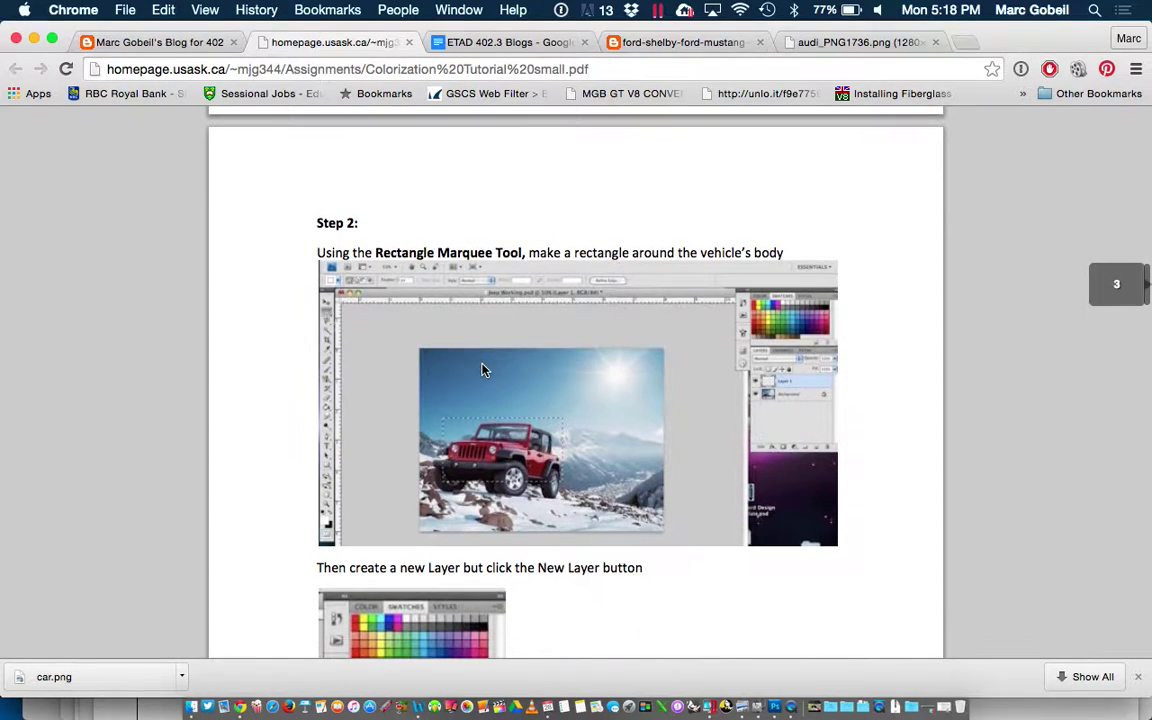
{"action": "scroll", "coordinate": [558, 278], "scroll_direction": "down", "scroll_amount": 10}
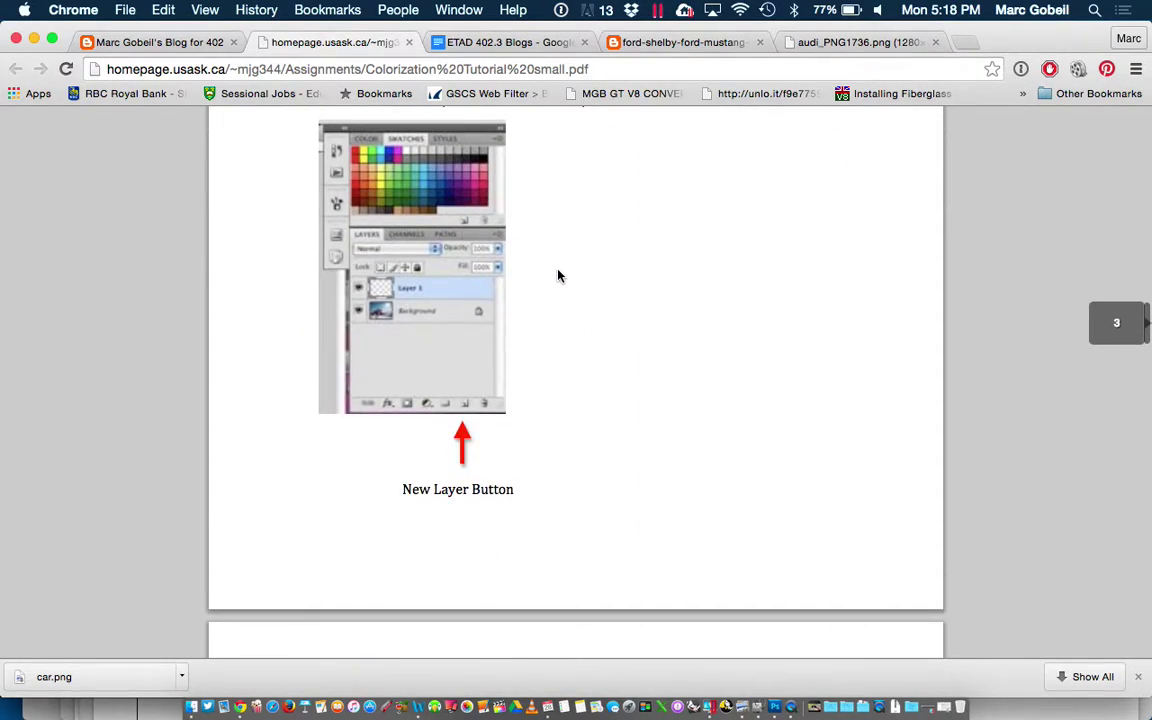
{"action": "scroll", "coordinate": [558, 276], "scroll_direction": "up", "scroll_amount": 3}
Return to Photoshop, activate the Rectangular Marquee tool and enlarge the document window so there is empty space around the car canvas
{"action": "key", "text": "ctrl+Up"}
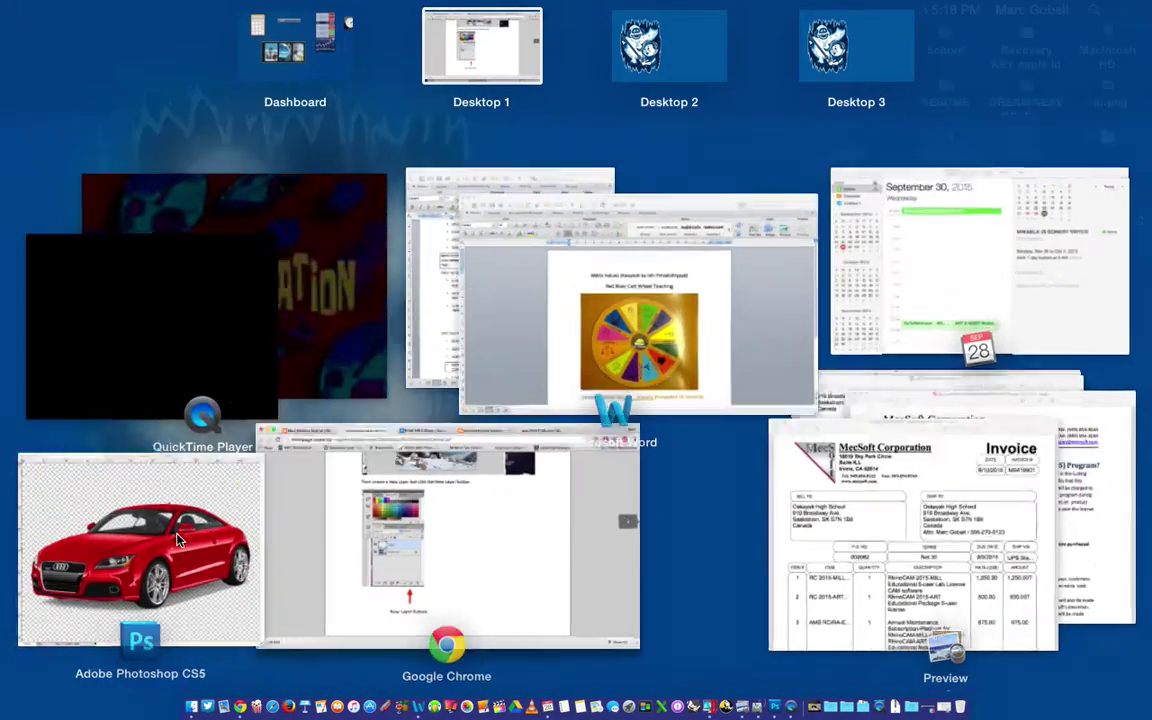
{"action": "left_click", "coordinate": [177, 540]}
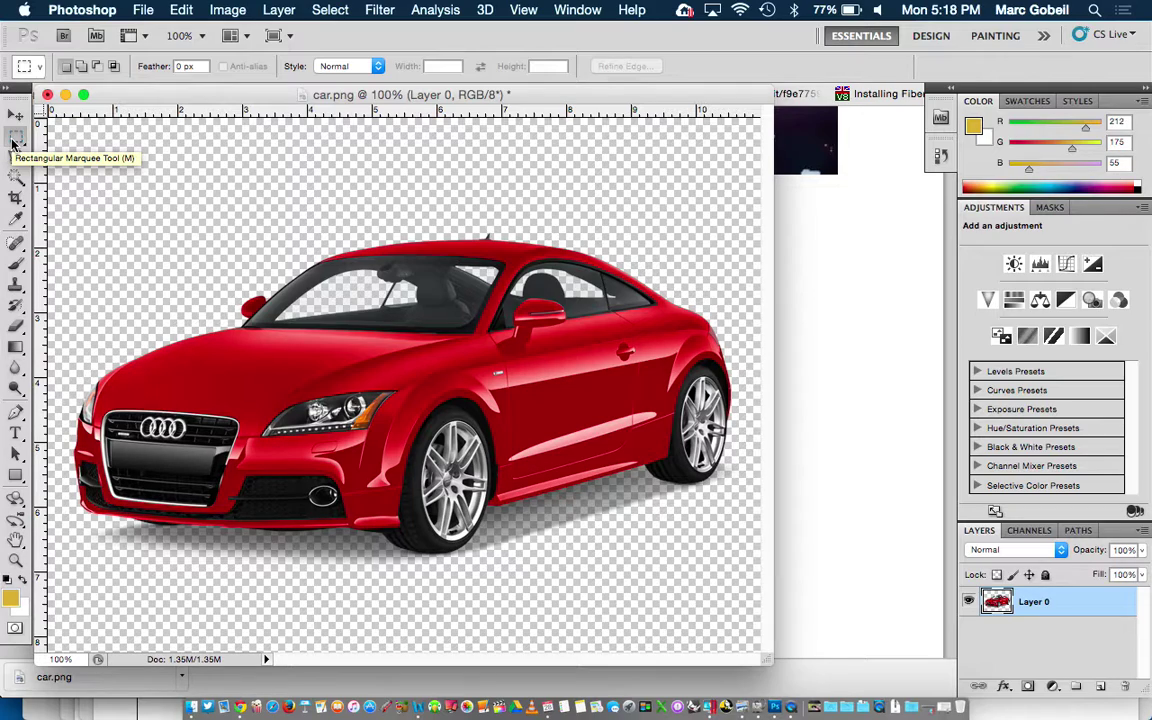
{"action": "left_click", "coordinate": [14, 143]}
{"action": "left_click_drag", "start_coordinate": [14, 143], "coordinate": [80, 134]}
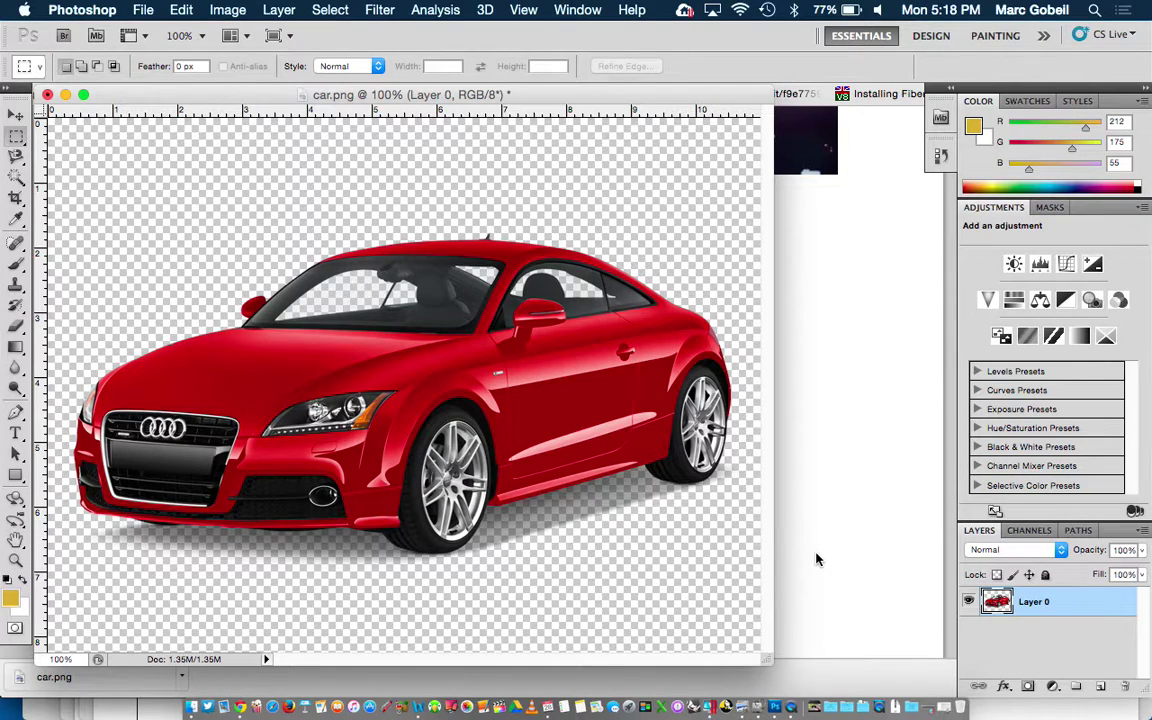
{"action": "left_click_drag", "start_coordinate": [768, 663], "coordinate": [853, 678]}
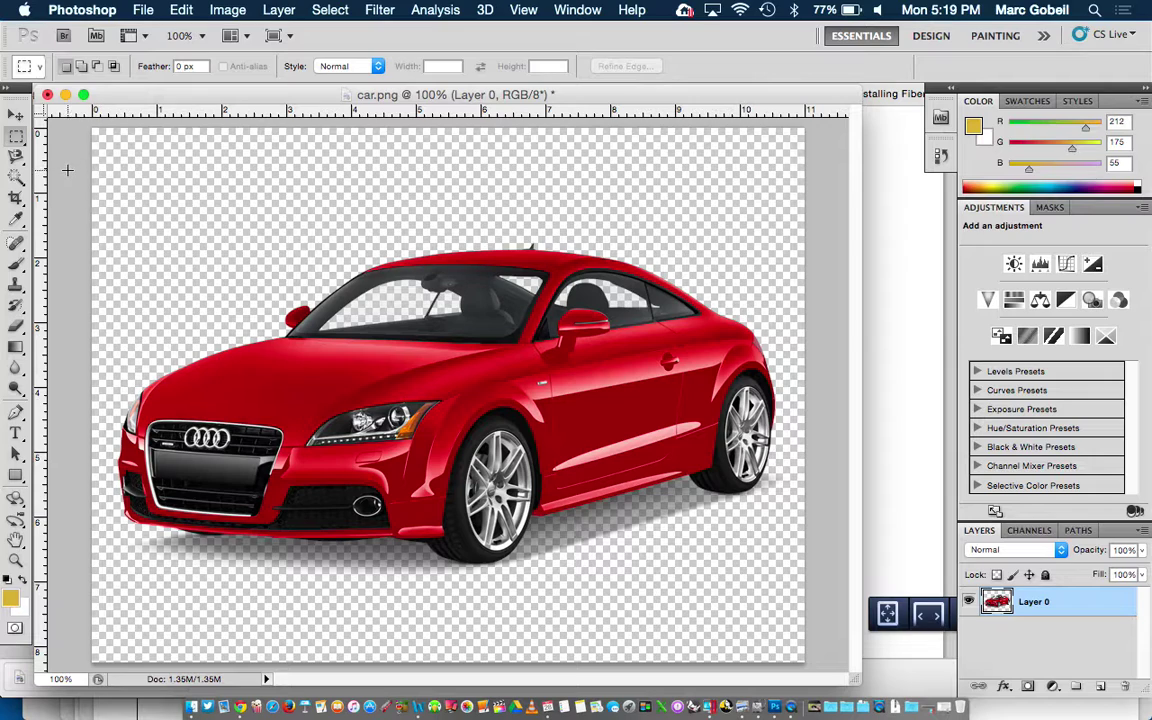
{"action": "left_click_drag", "start_coordinate": [72, 178], "coordinate": [782, 548]}
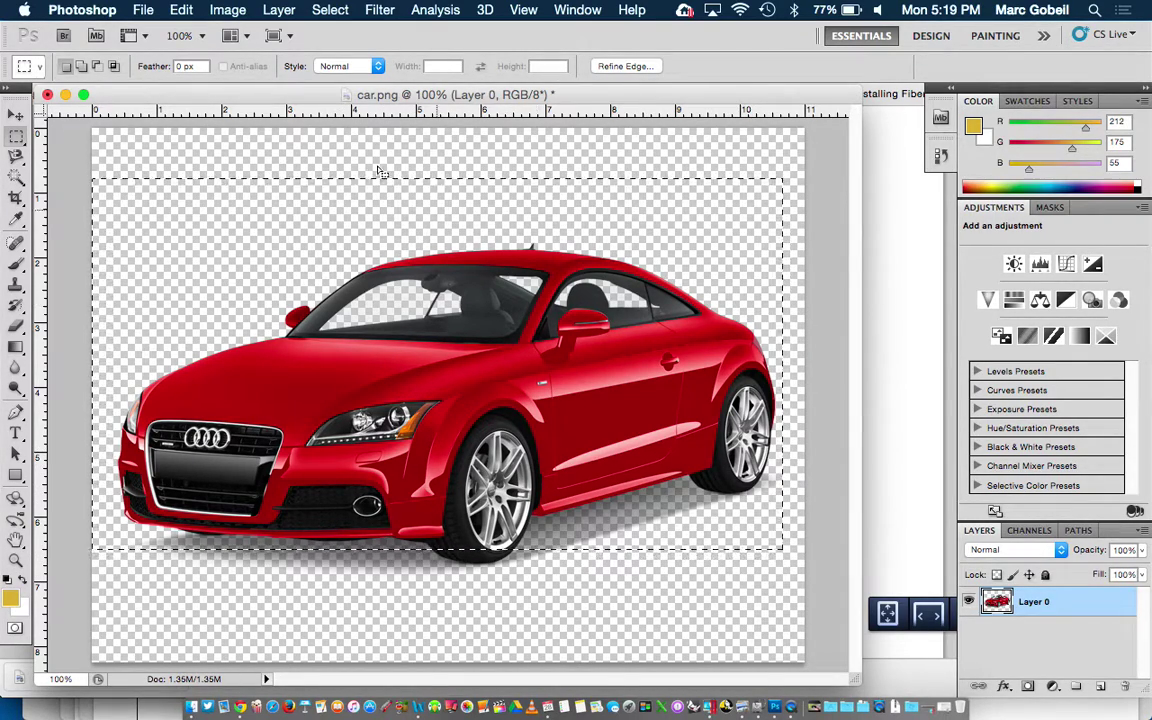
{"action": "left_click", "coordinate": [109, 183]}
{"action": "left_click_drag", "start_coordinate": [109, 183], "coordinate": [757, 556]}
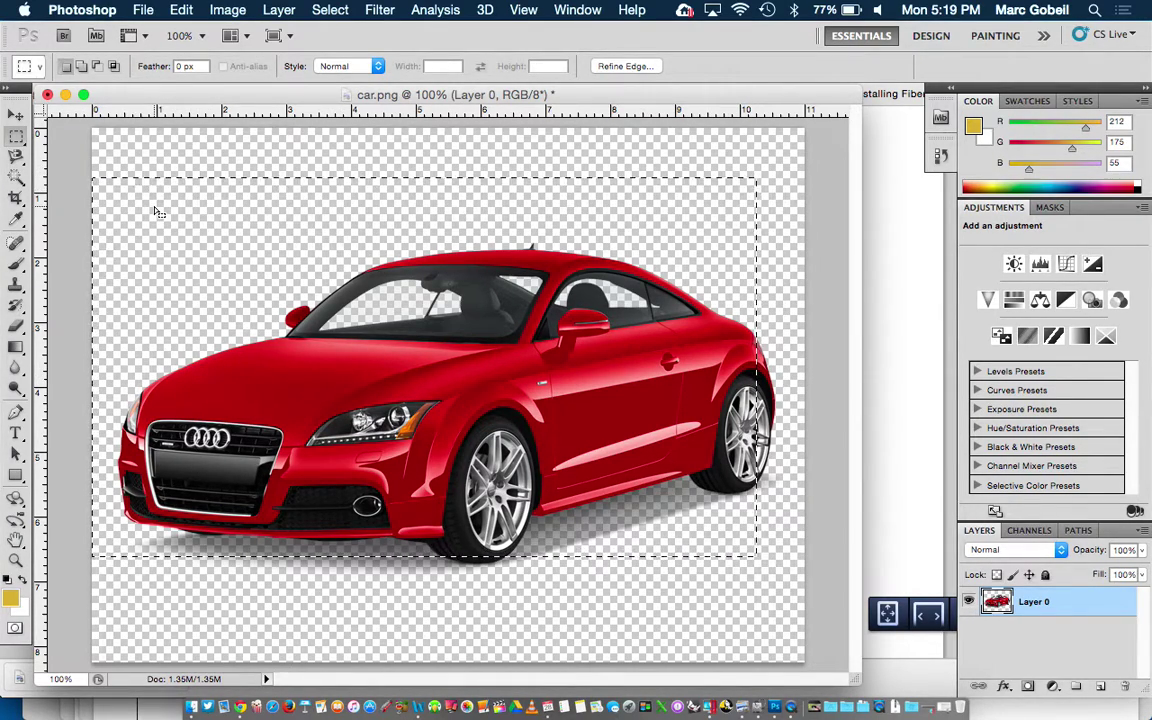
{"action": "key", "text": "super+z"}
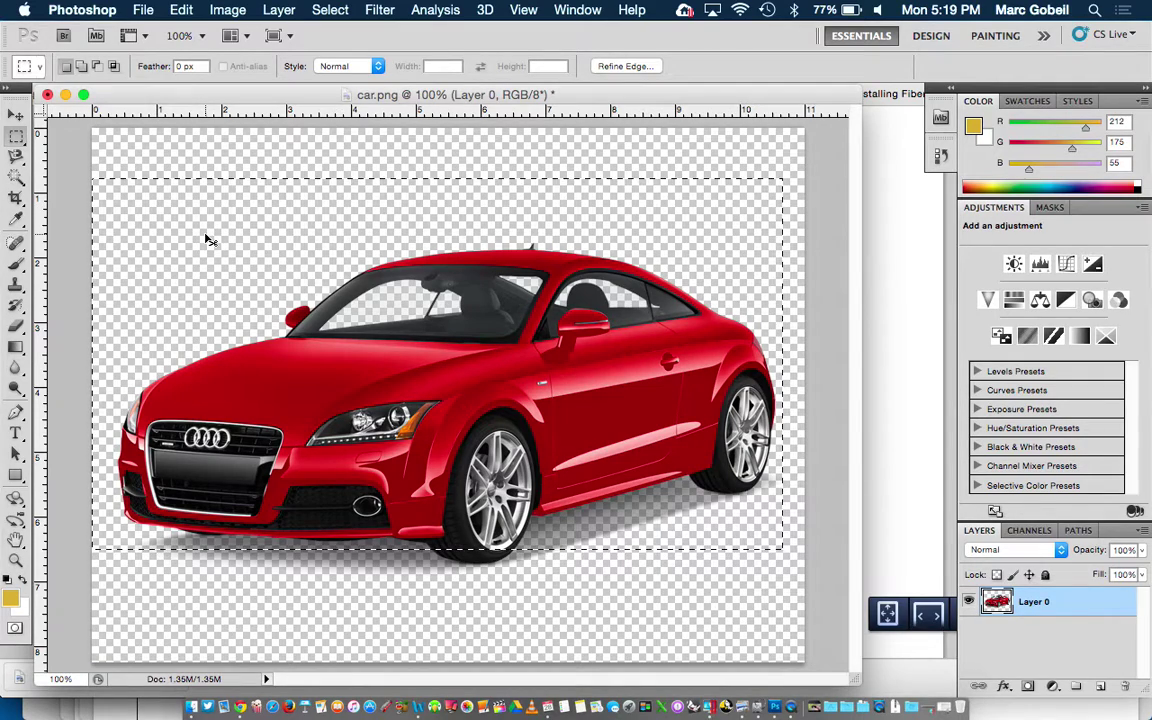
{"action": "key", "text": "super+d"}
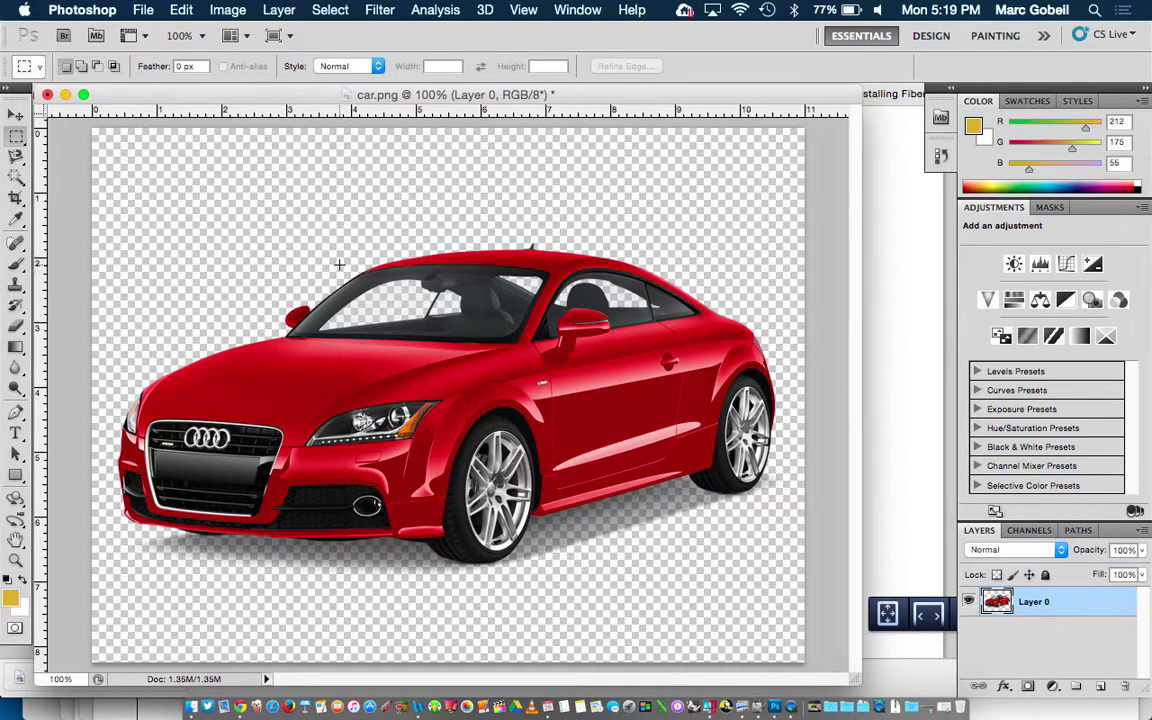
{"action": "left_click_drag", "start_coordinate": [77, 167], "coordinate": [805, 581]}
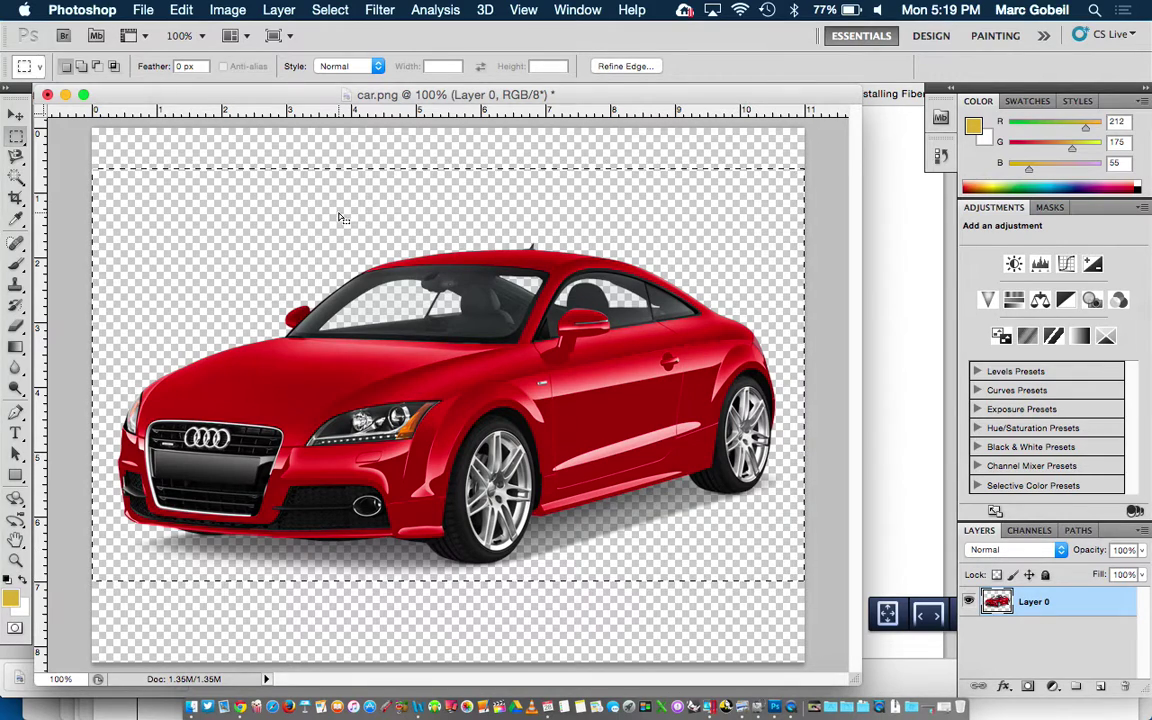
{"action": "left_click_drag", "start_coordinate": [337, 216], "coordinate": [610, 412]}
{"action": "left_click_drag", "start_coordinate": [510, 377], "coordinate": [518, 395]}
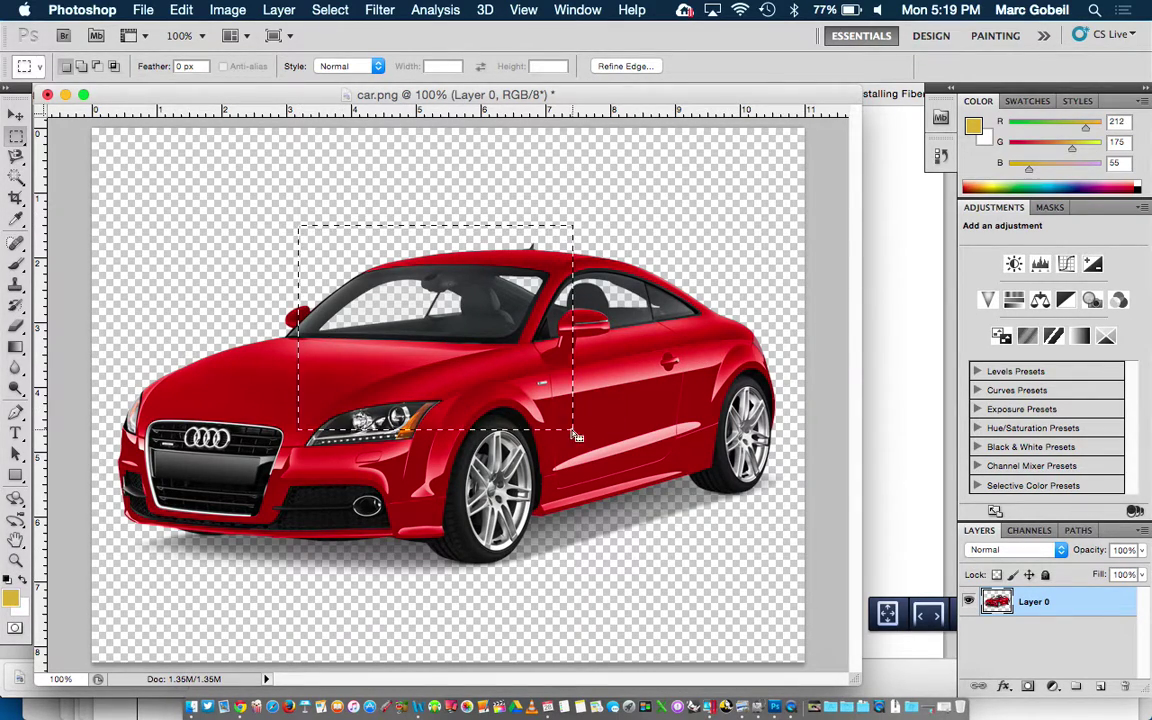
{"action": "left_click_drag", "start_coordinate": [198, 247], "coordinate": [598, 517]}
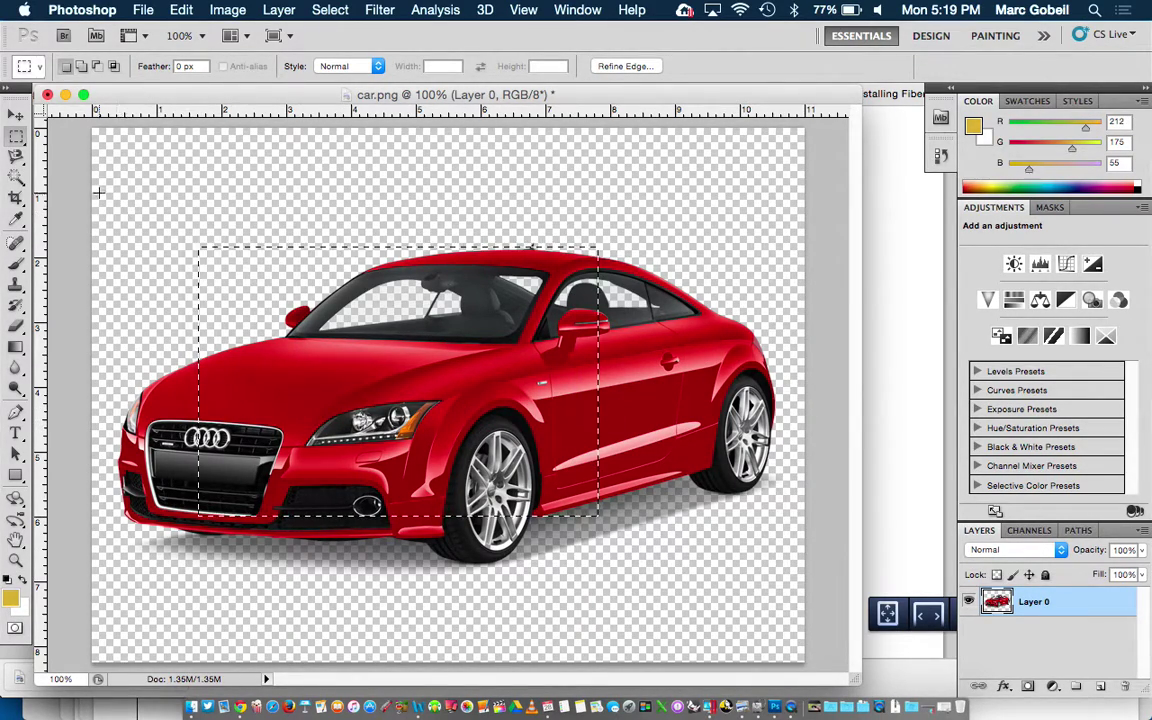
{"action": "left_click_drag", "start_coordinate": [98, 187], "coordinate": [782, 551]}
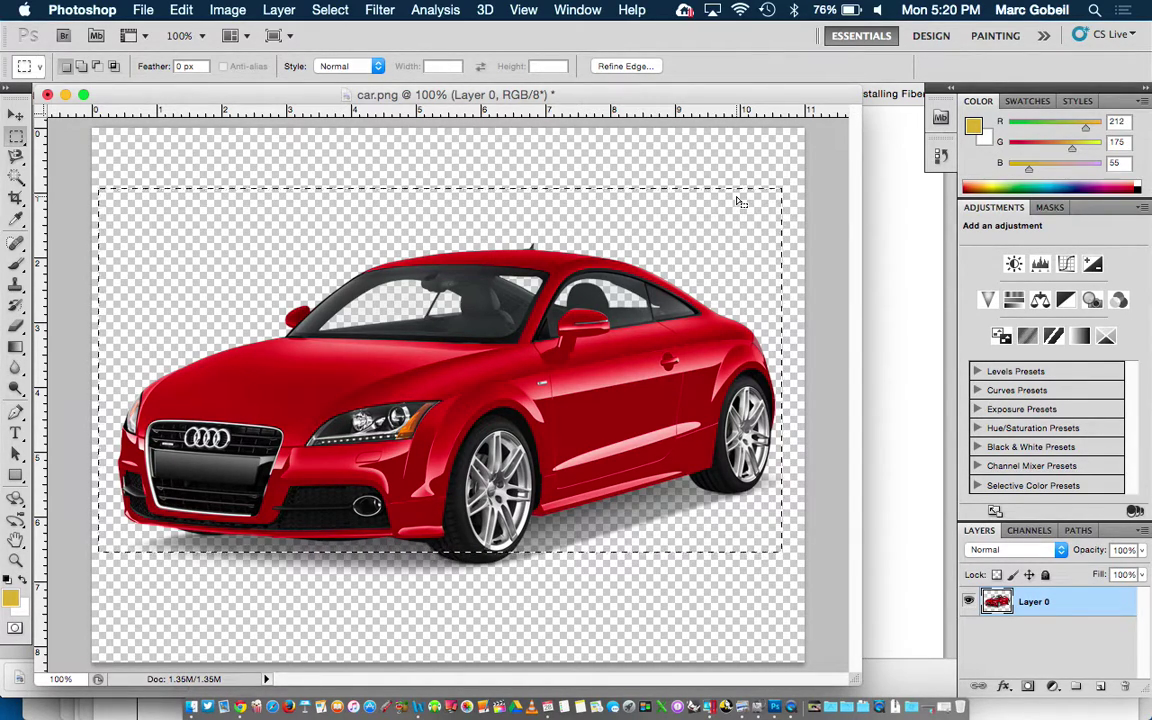
Deselect the current area and draw a rectangular selection of about 10.5 by 5.5 inches around the car's body
{"action": "key", "text": "super+d"}
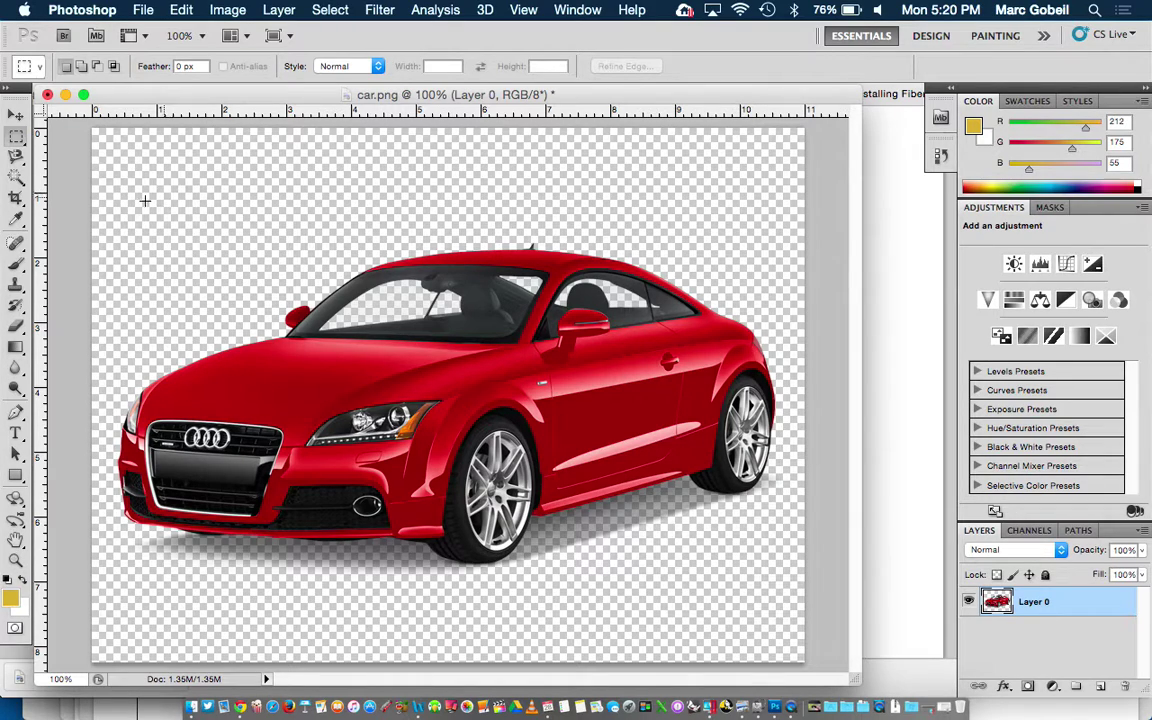
{"action": "left_click_drag", "start_coordinate": [105, 197], "coordinate": [781, 556]}
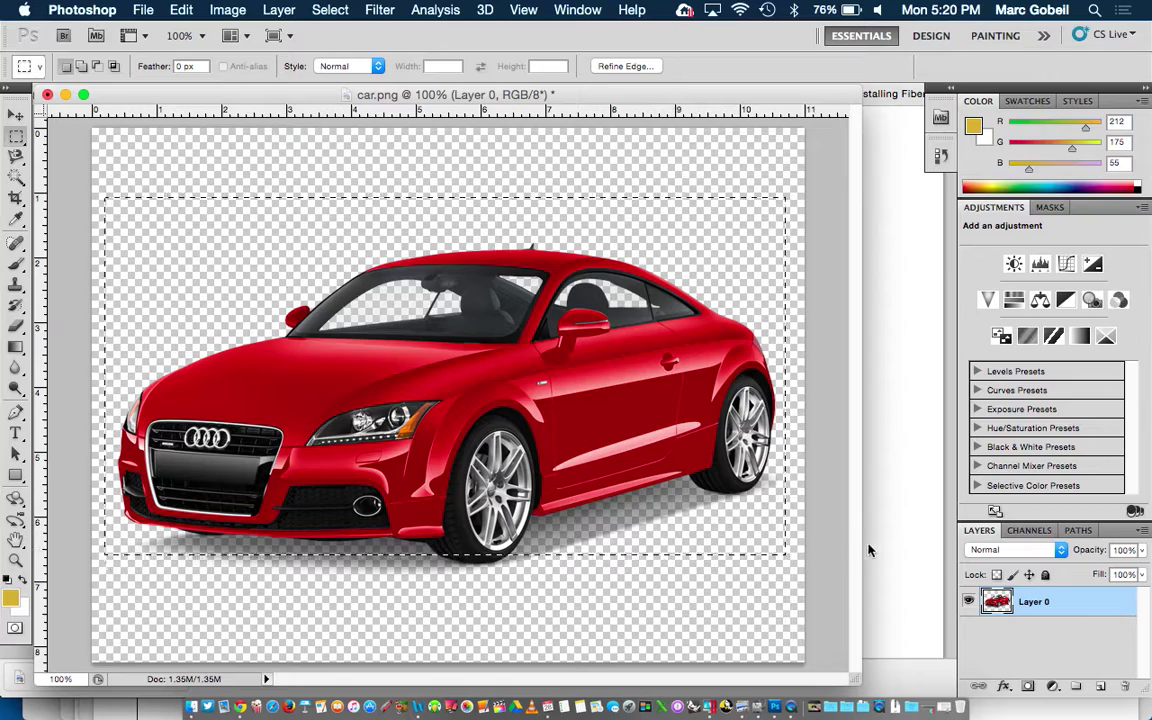
Check the New Layer instruction in the tutorial PDF in Chrome, and add a blank layer above the car layer in Photoshop
{"action": "left_click", "coordinate": [869, 545]}
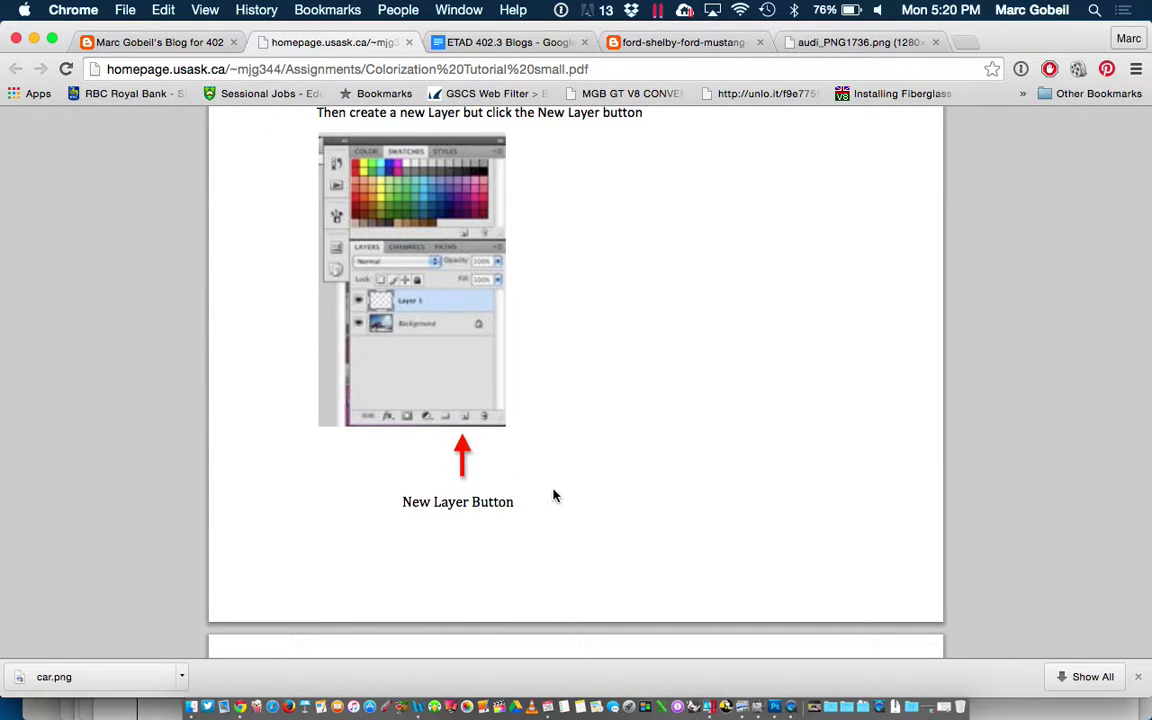
{"action": "scroll", "coordinate": [555, 495], "scroll_direction": "down", "scroll_amount": 5}
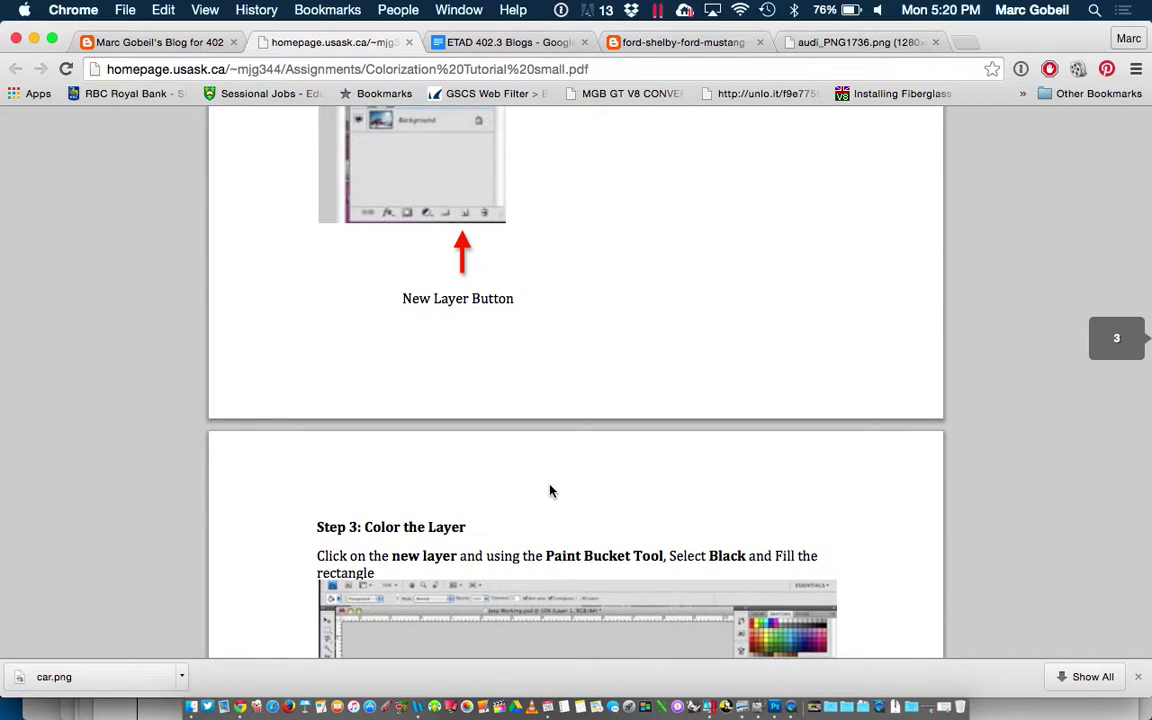
{"action": "scroll", "coordinate": [502, 279], "scroll_direction": "up", "scroll_amount": 1}
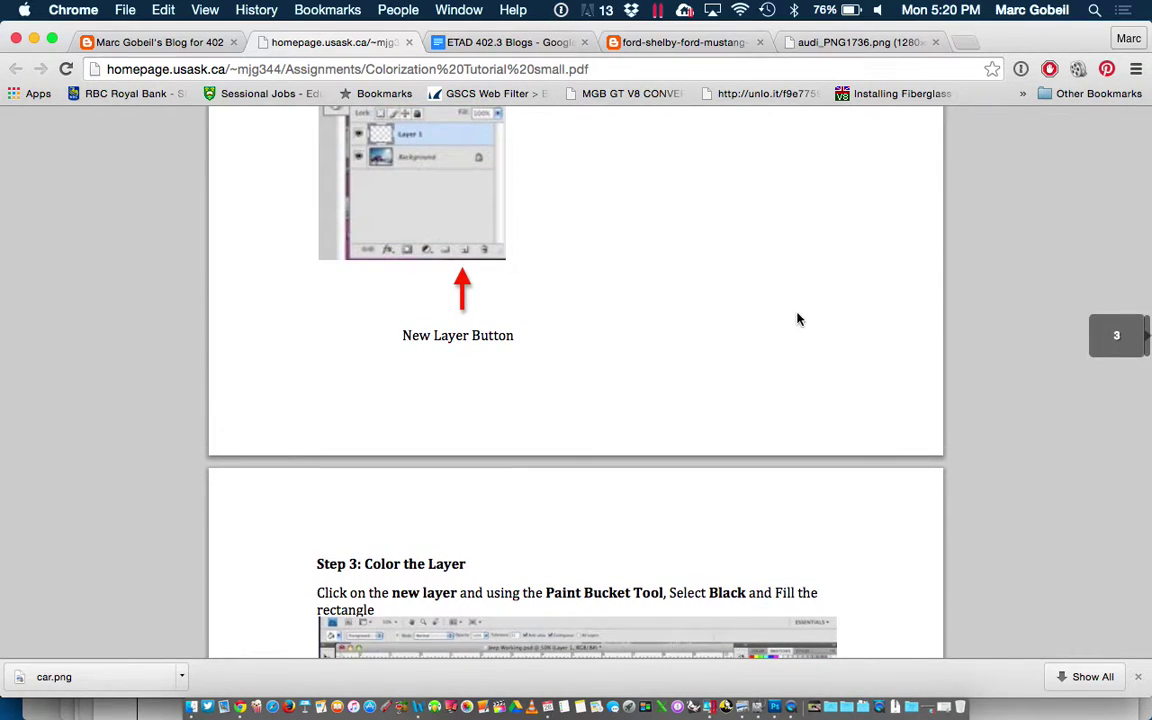
{"action": "key", "text": "ctrl+Up"}
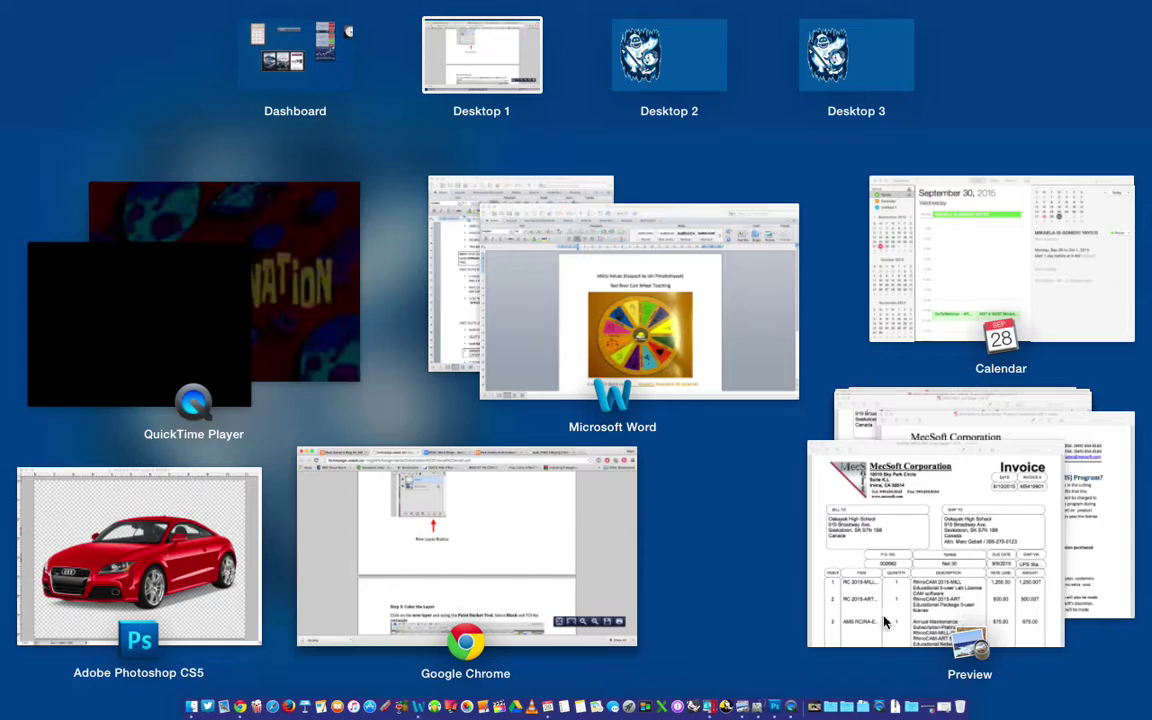
{"action": "left_click", "coordinate": [153, 572]}
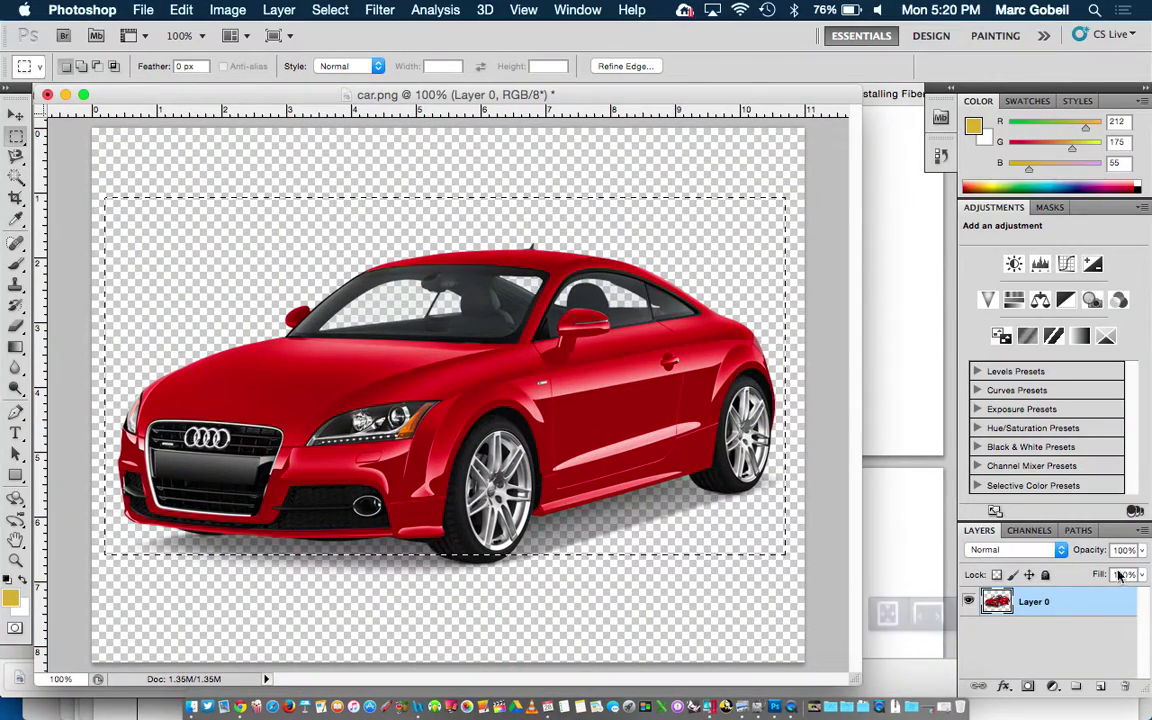
{"action": "left_click", "coordinate": [1101, 689]}
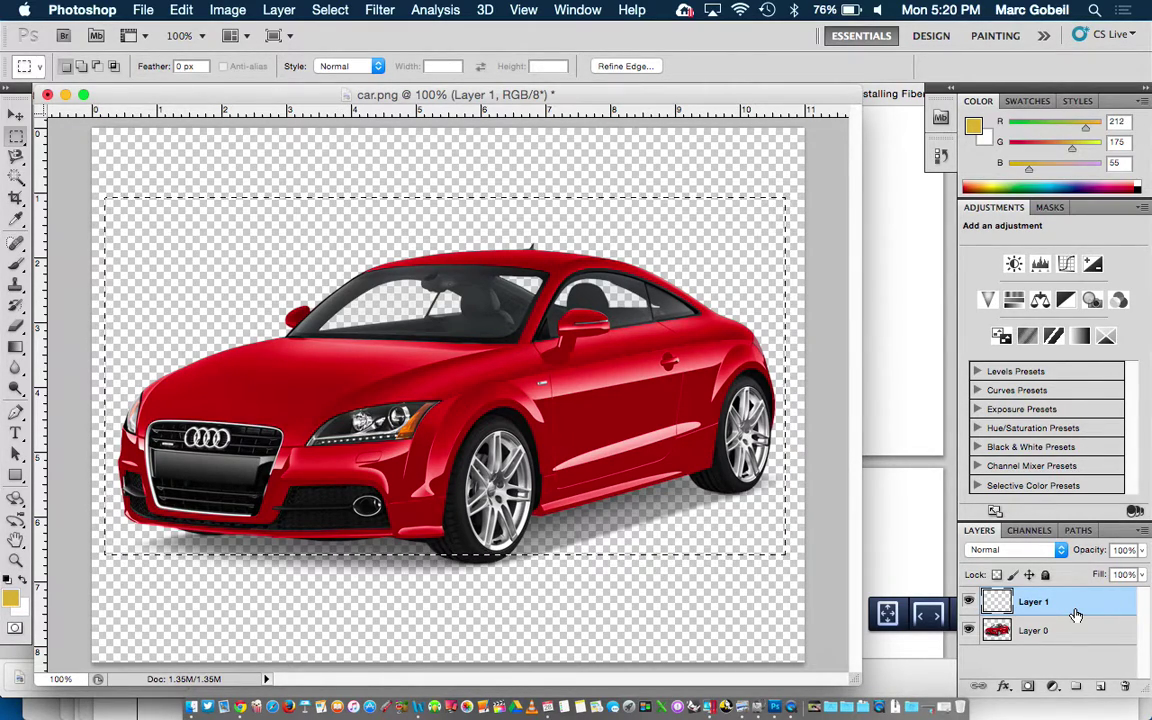
Lock the car layer completely and make the blank Layer 1 above it the active layer
{"action": "left_click", "coordinate": [1078, 632]}
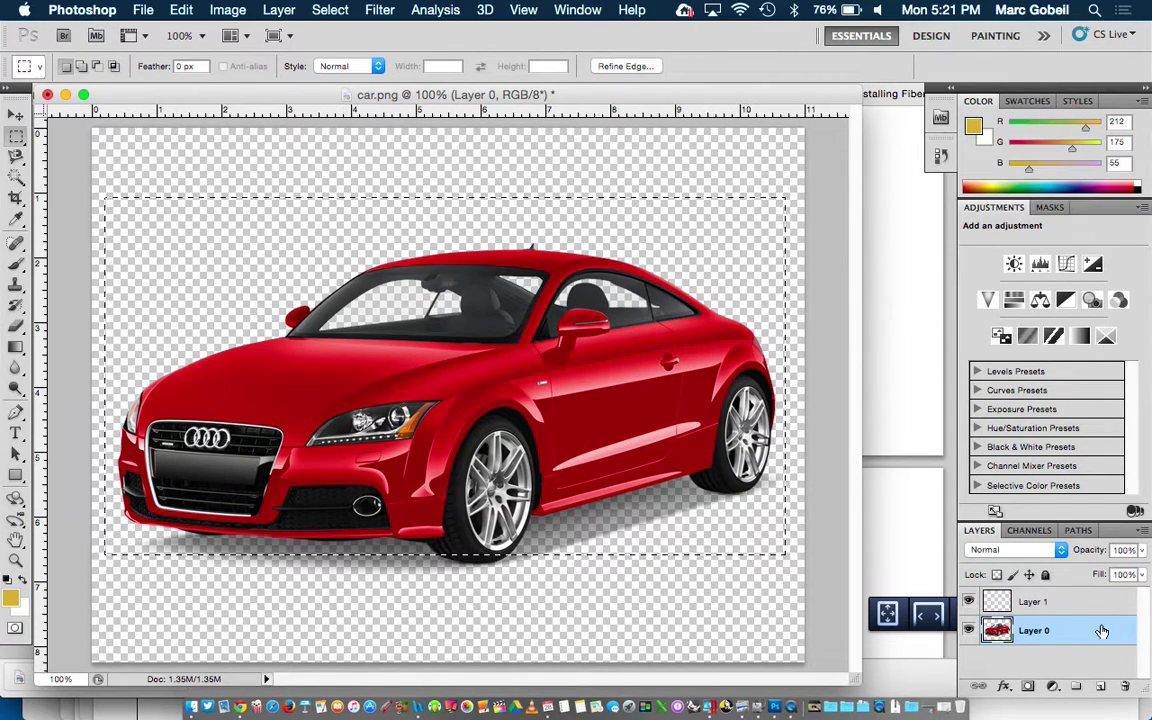
{"action": "left_click", "coordinate": [1046, 575]}
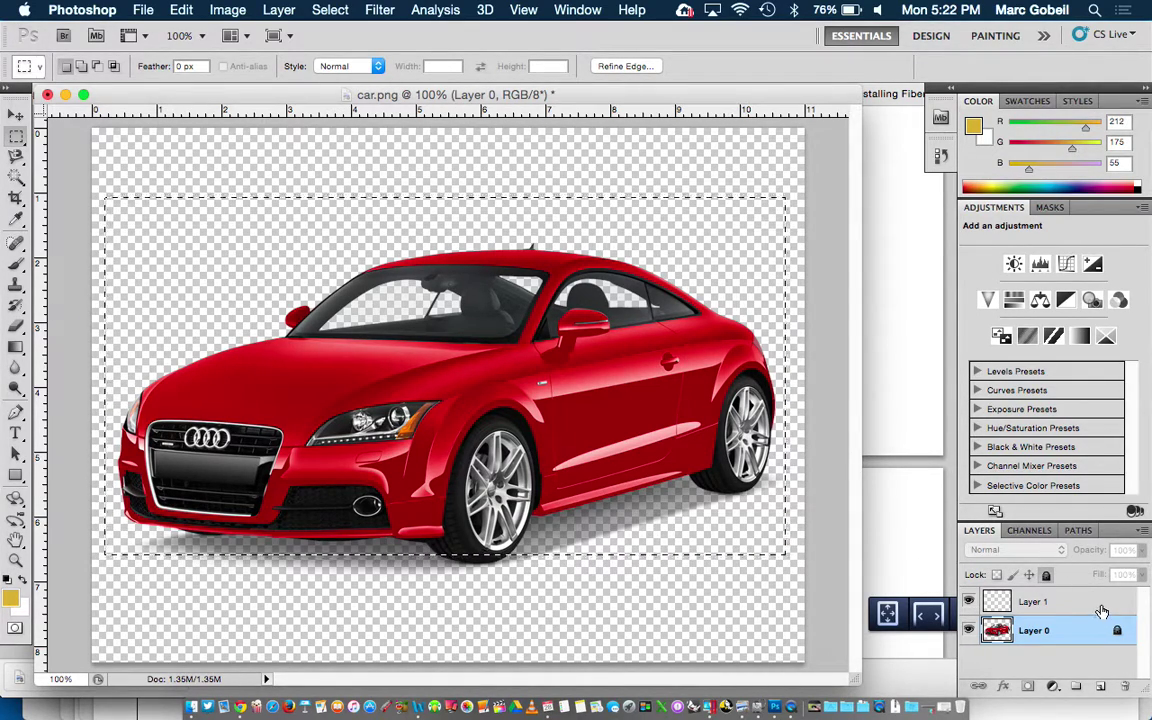
{"action": "left_click", "coordinate": [1045, 601]}
Switch to the tutorial PDF in Chrome and read Step 3 on colouring the layer with the Paint Bucket
{"action": "left_click", "coordinate": [925, 518]}
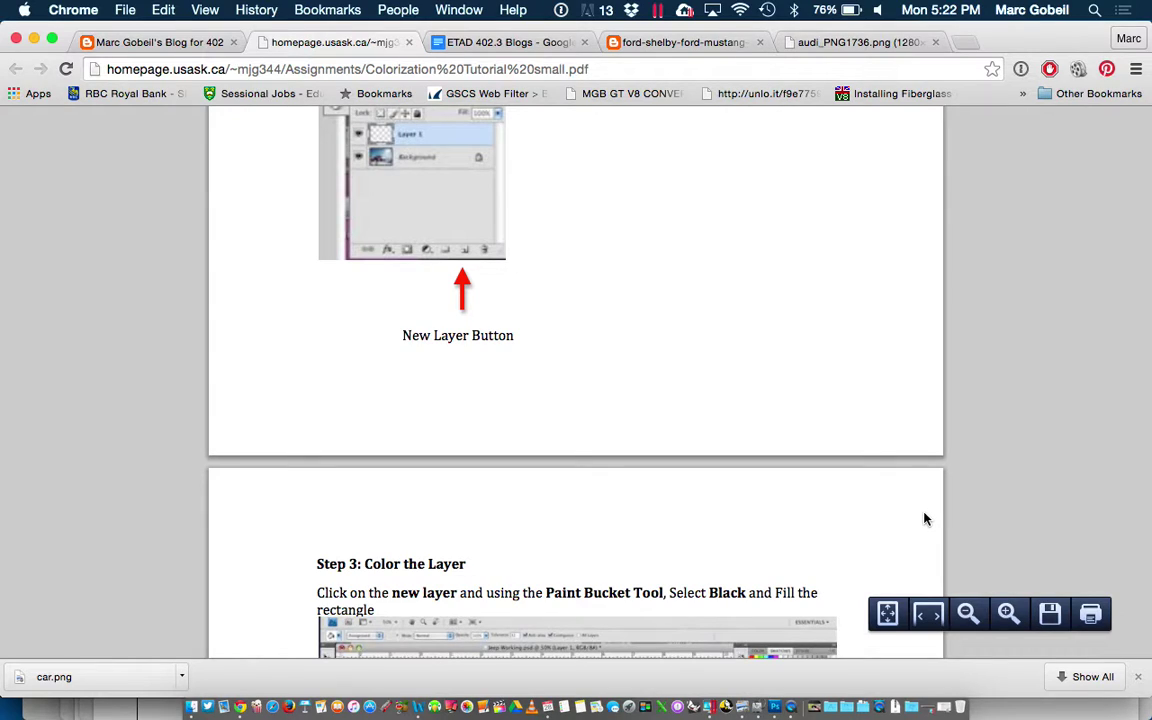
{"action": "scroll", "coordinate": [925, 518], "scroll_direction": "down", "scroll_amount": 3}
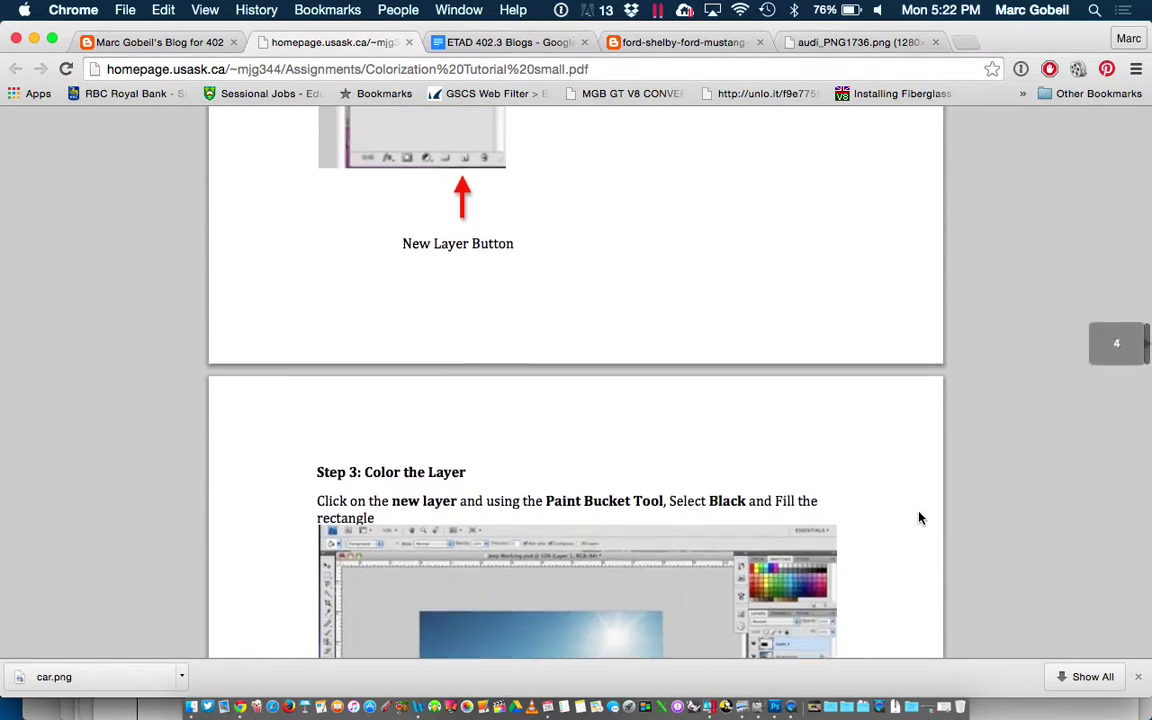
{"action": "scroll", "coordinate": [609, 467], "scroll_direction": "down", "scroll_amount": 1}
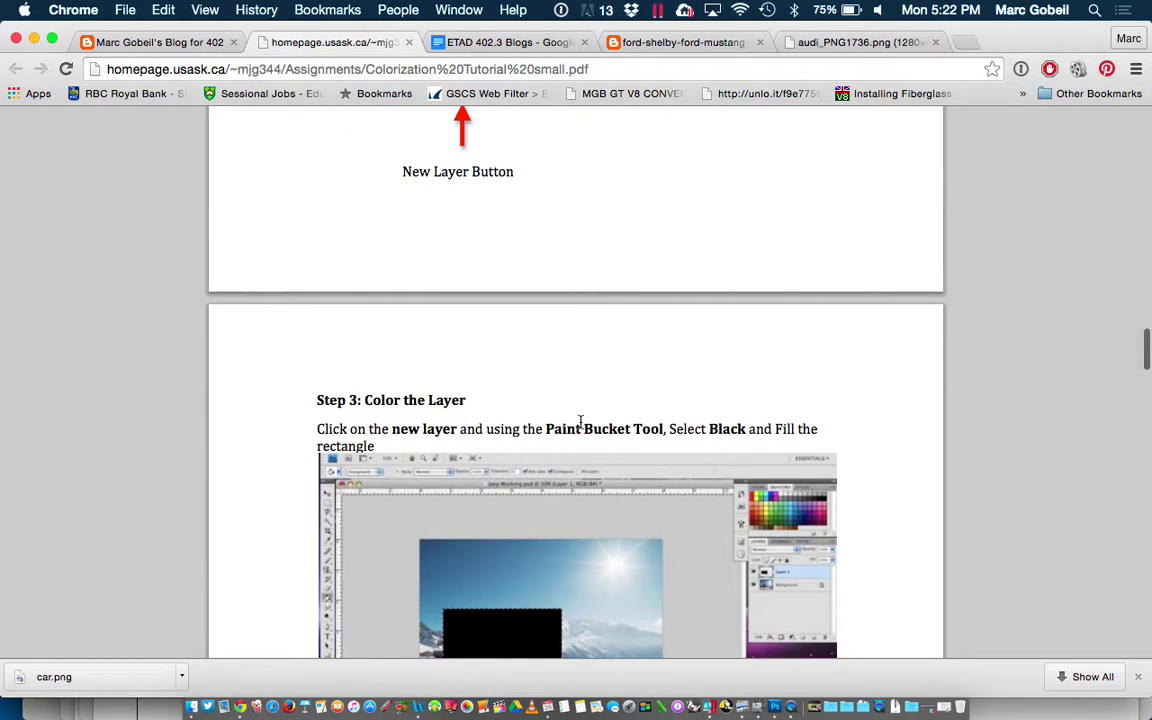
{"action": "scroll", "coordinate": [600, 400], "scroll_direction": "down", "scroll_amount": 2}
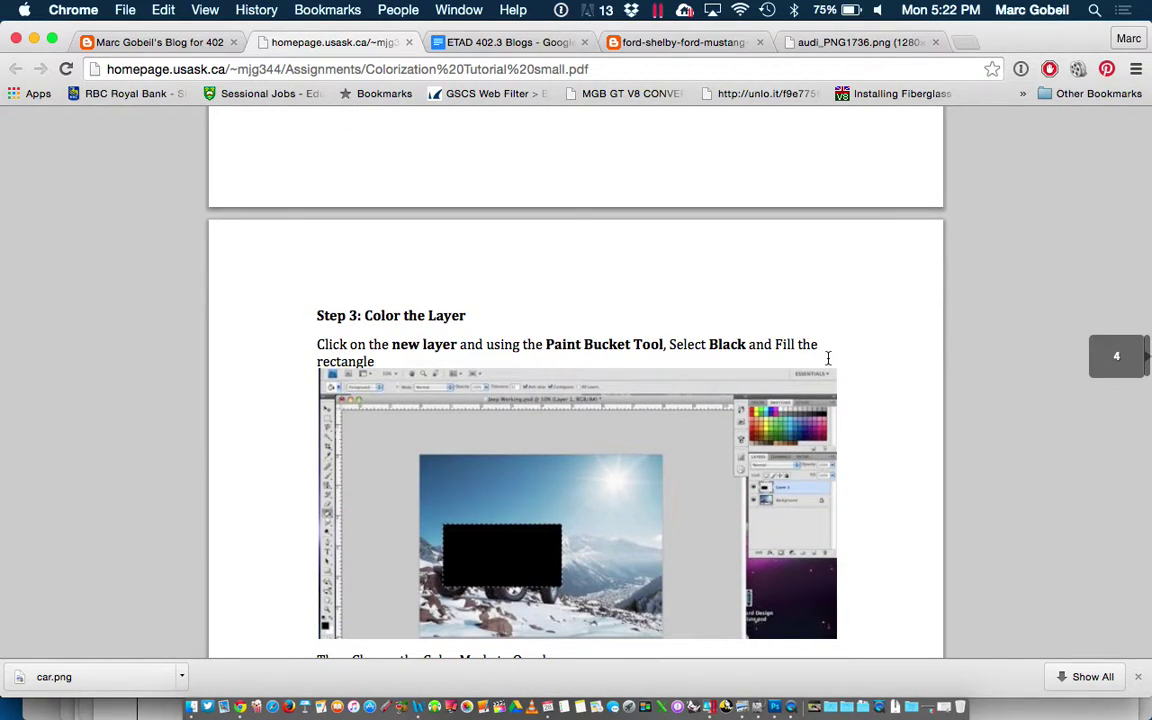
{"action": "scroll", "coordinate": [828, 357], "scroll_direction": "down", "scroll_amount": 2}
{"action": "scroll", "coordinate": [828, 357], "scroll_direction": "down", "scroll_amount": 4}
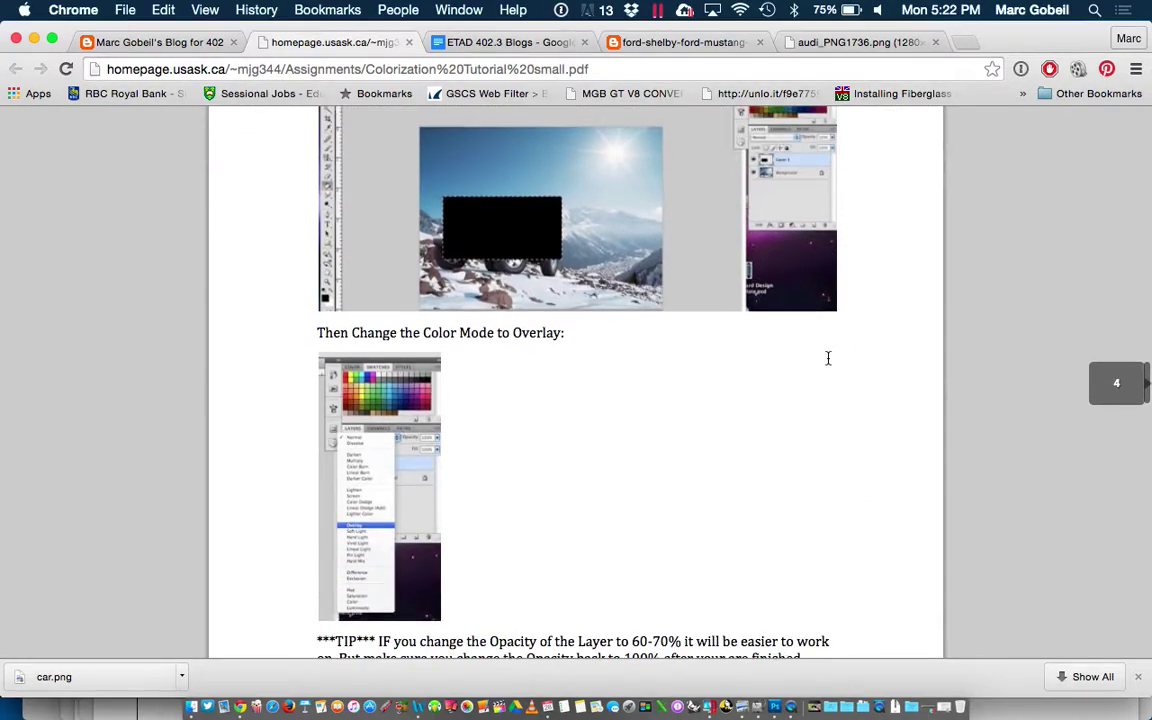
Return to Photoshop, activate the Paint Bucket tool and reset the foreground and background colours to default black and white
{"action": "key", "text": "F3"}
{"action": "left_click", "coordinate": [242, 581]}
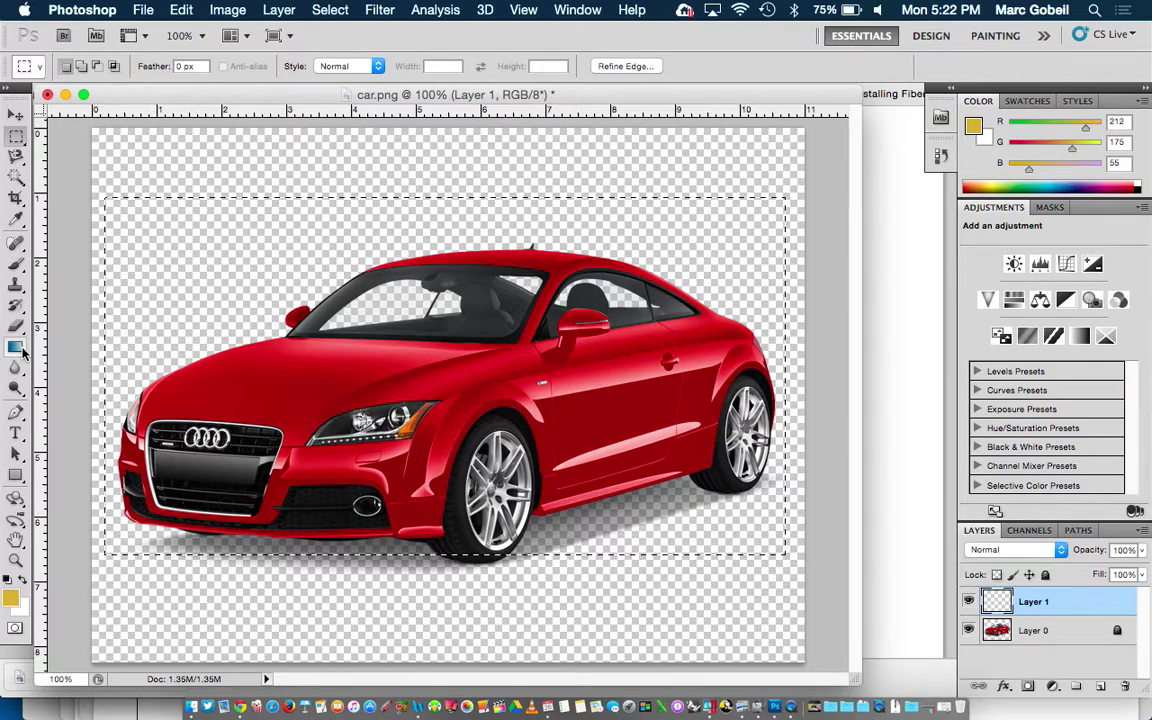
{"action": "left_click", "coordinate": [16, 347]}
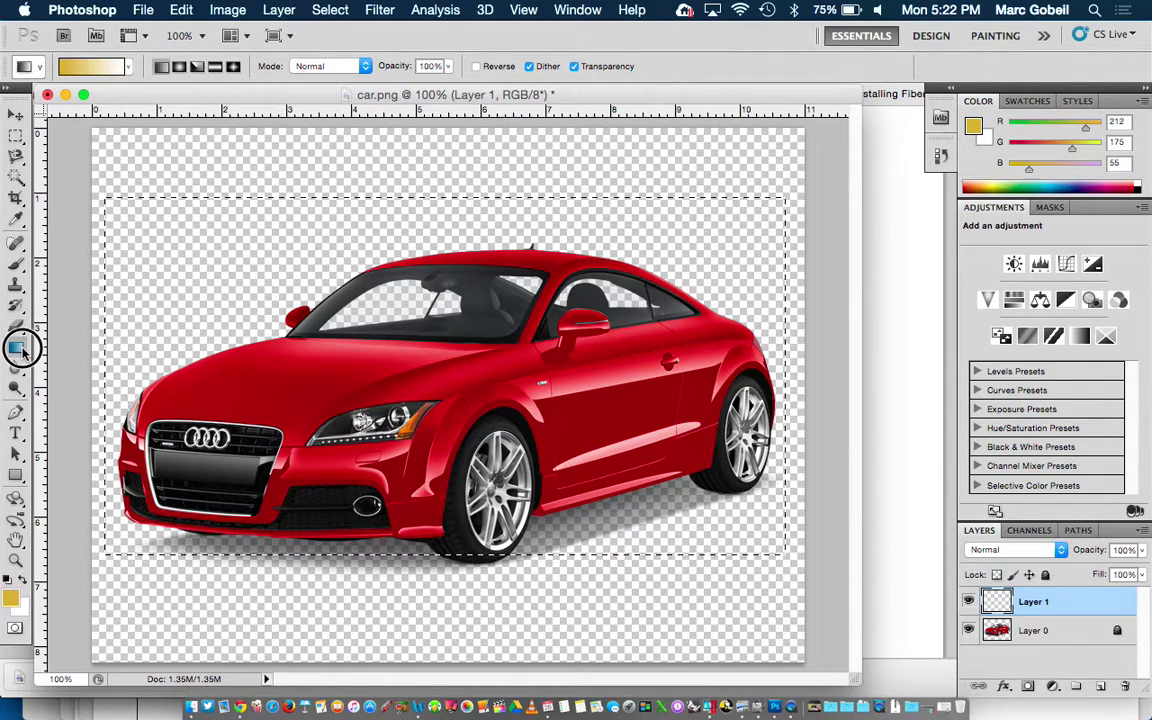
{"action": "left_click", "coordinate": [23, 350]}
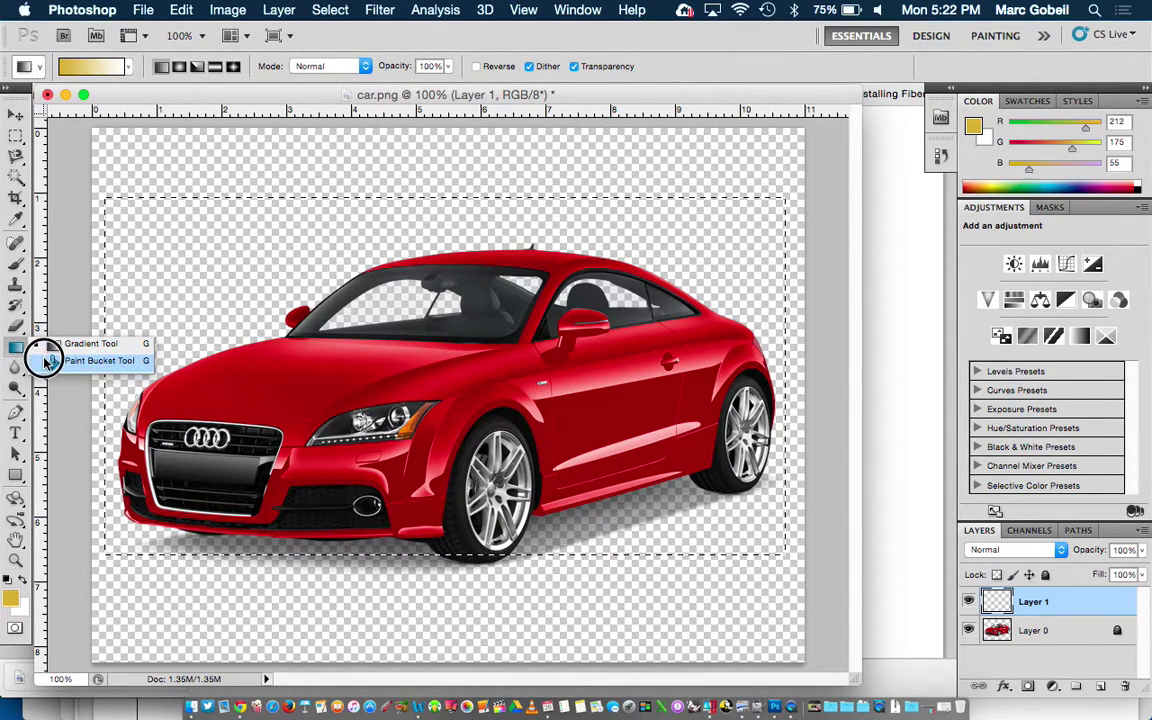
{"action": "left_click", "coordinate": [45, 361]}
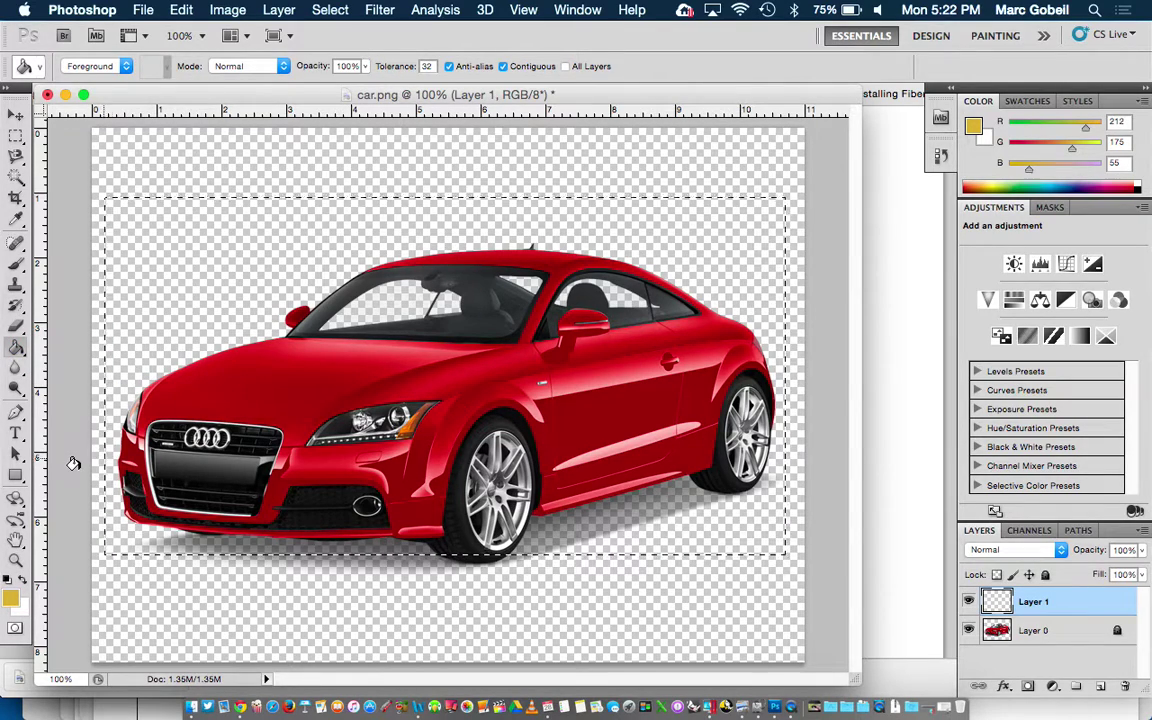
{"action": "left_click", "coordinate": [5, 580]}
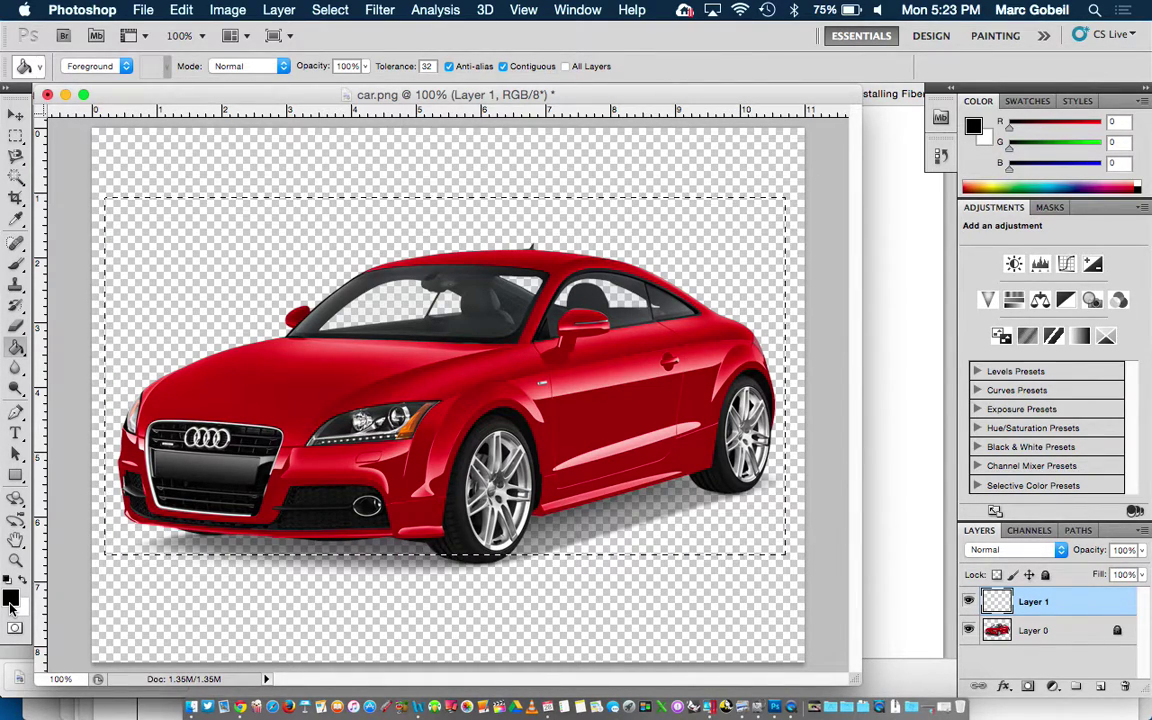
Fill the rectangular selection on Layer 1 with black and clear the fill again
{"action": "key", "text": "super+BackSpace"}
{"action": "key", "text": "alt+BackSpace"}
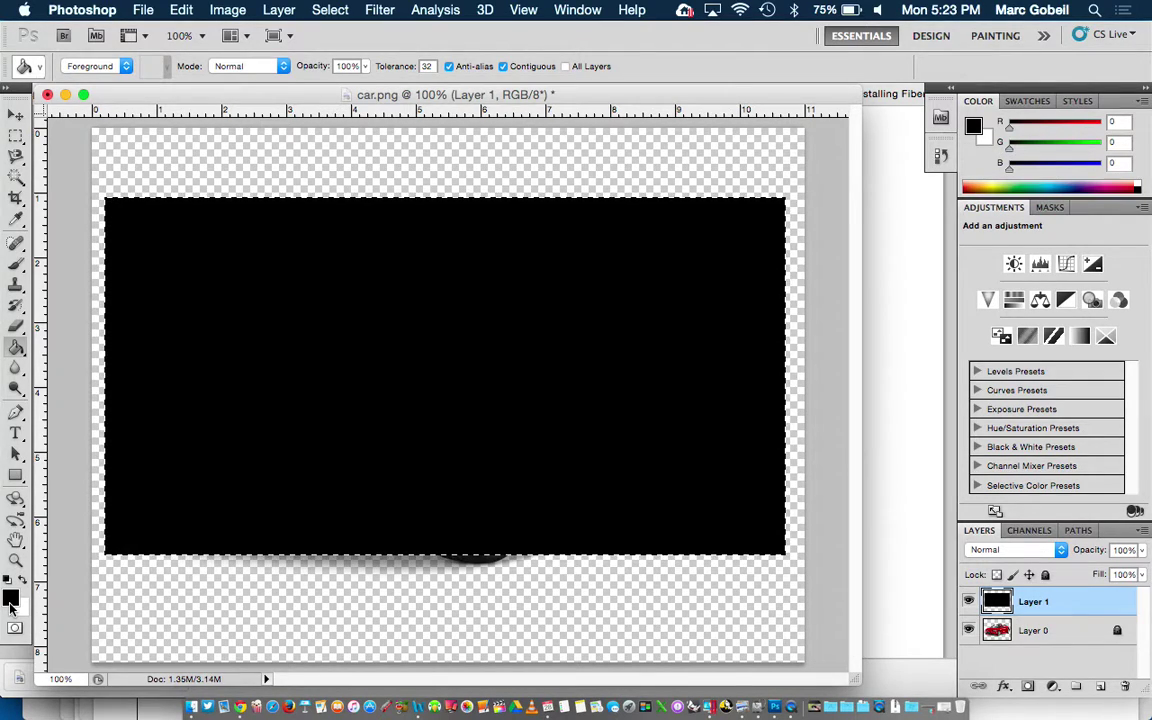
{"action": "key", "text": "super+BackSpace"}
{"action": "key", "text": "alt+BackSpace"}
{"action": "key", "text": "Delete"}
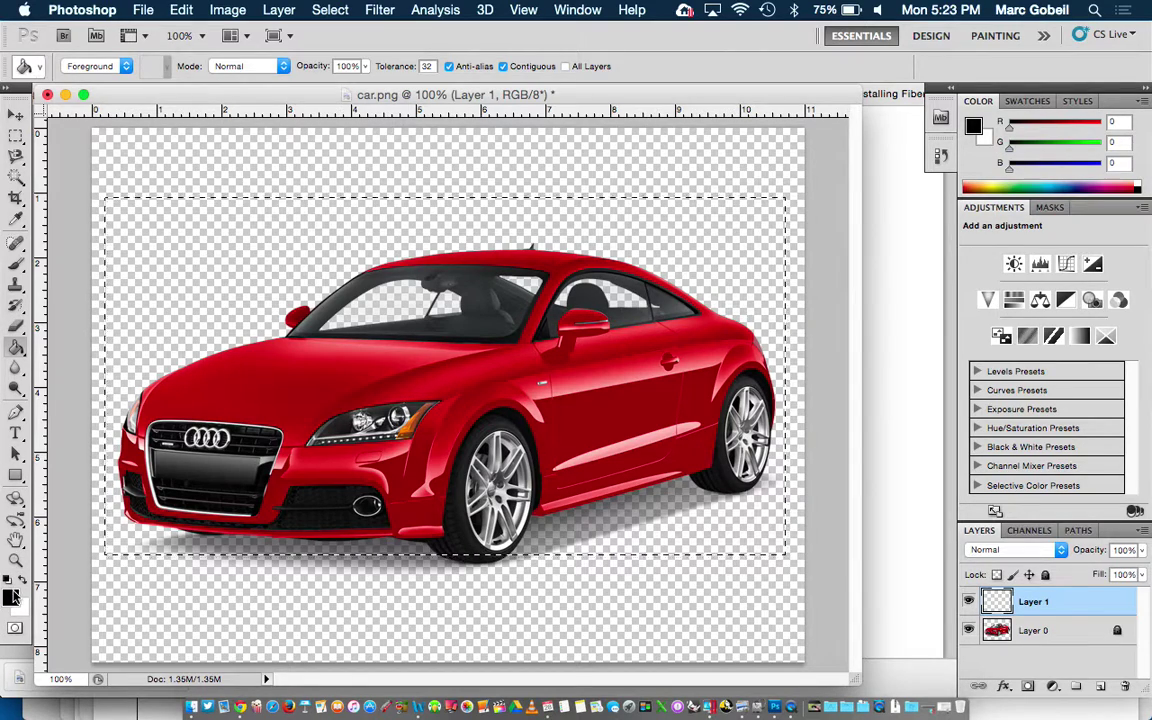
Set the foreground colour to bright red, f30a0a
{"action": "left_click", "coordinate": [12, 599]}
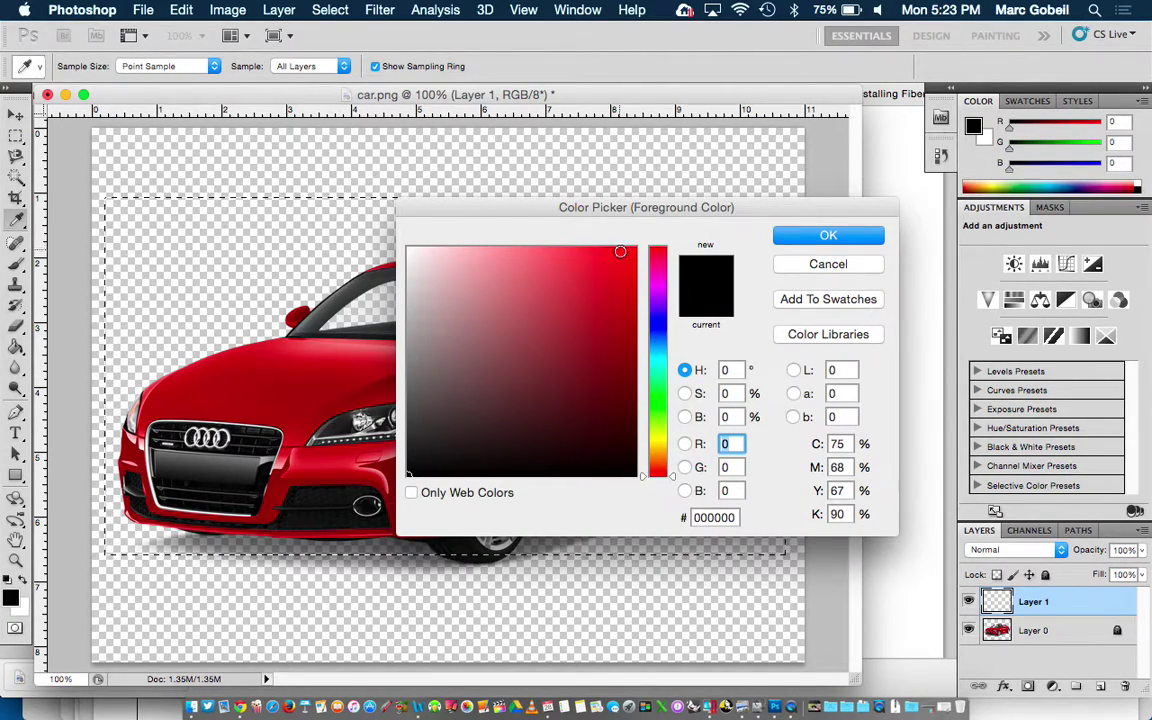
{"action": "left_click", "coordinate": [627, 255]}
{"action": "left_click", "coordinate": [820, 235]}
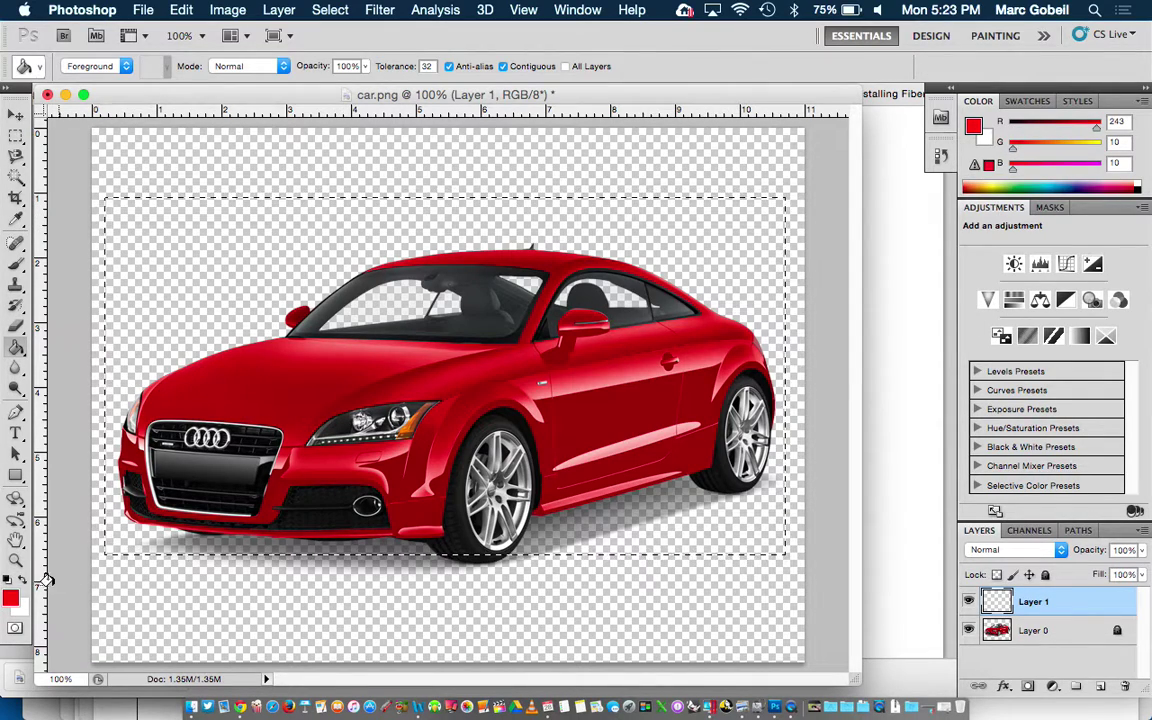
Set the foreground colour to black, 000000, and fill the rectangular selection on Layer 1 with the Paint Bucket
{"action": "left_click", "coordinate": [12, 599]}
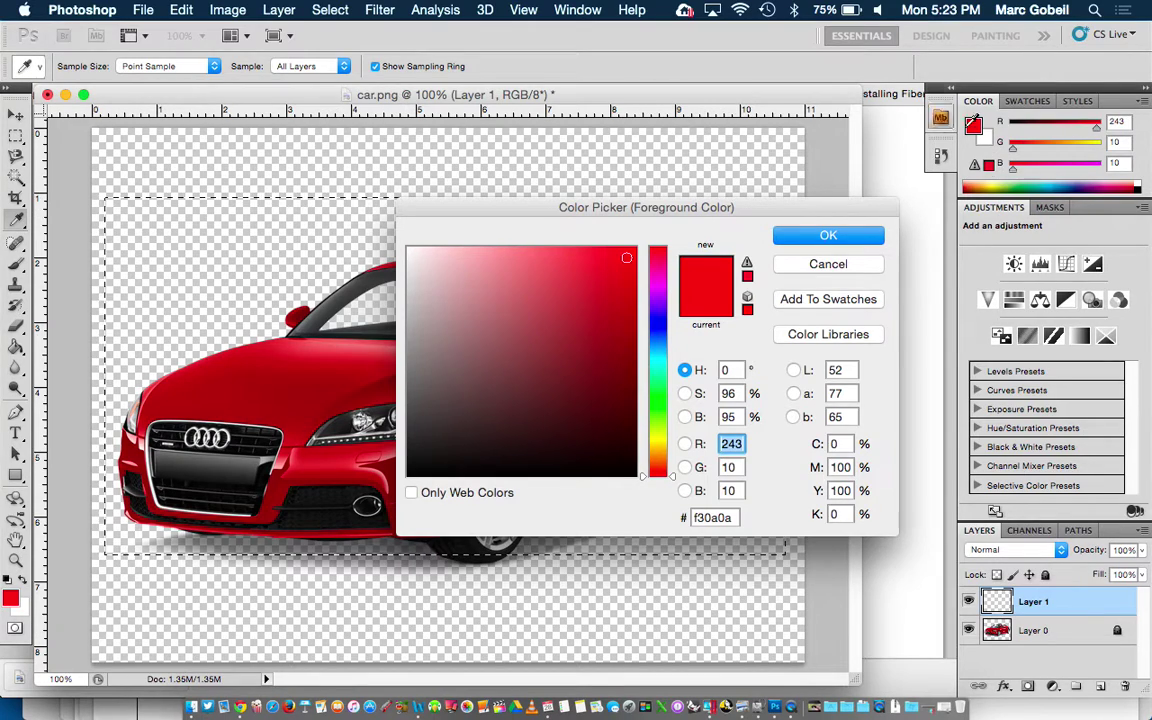
{"action": "left_click_drag", "start_coordinate": [594, 429], "coordinate": [638, 474]}
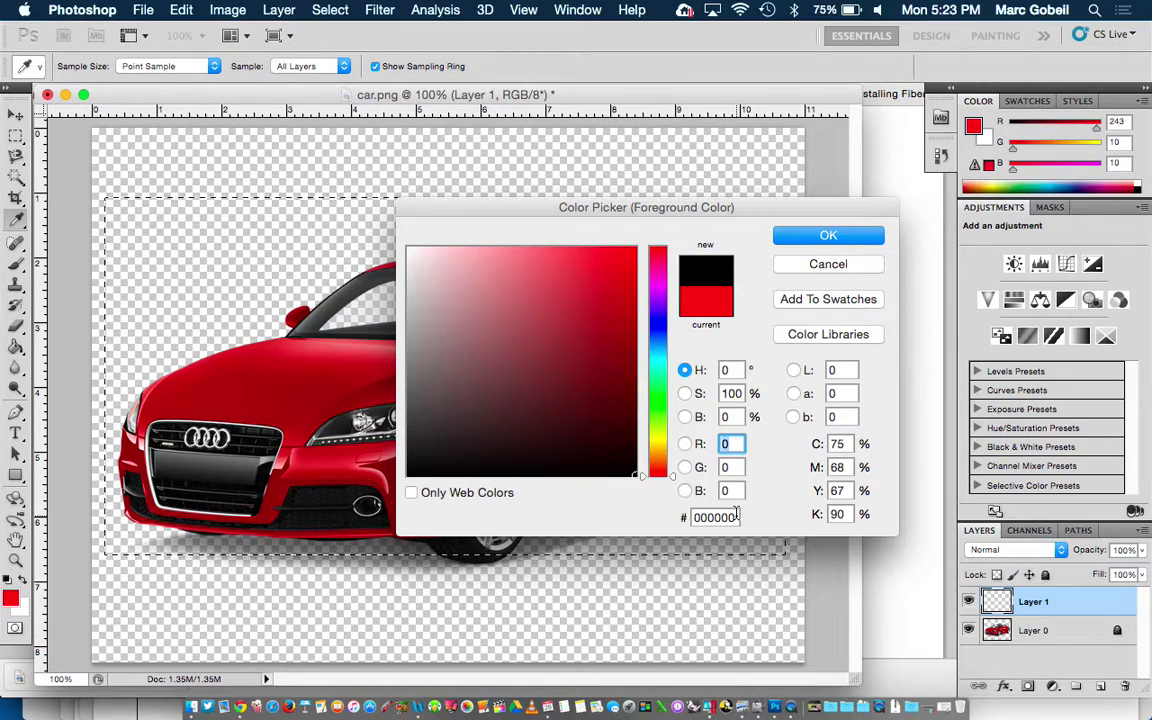
{"action": "left_click_drag", "start_coordinate": [681, 208], "coordinate": [531, 9]}
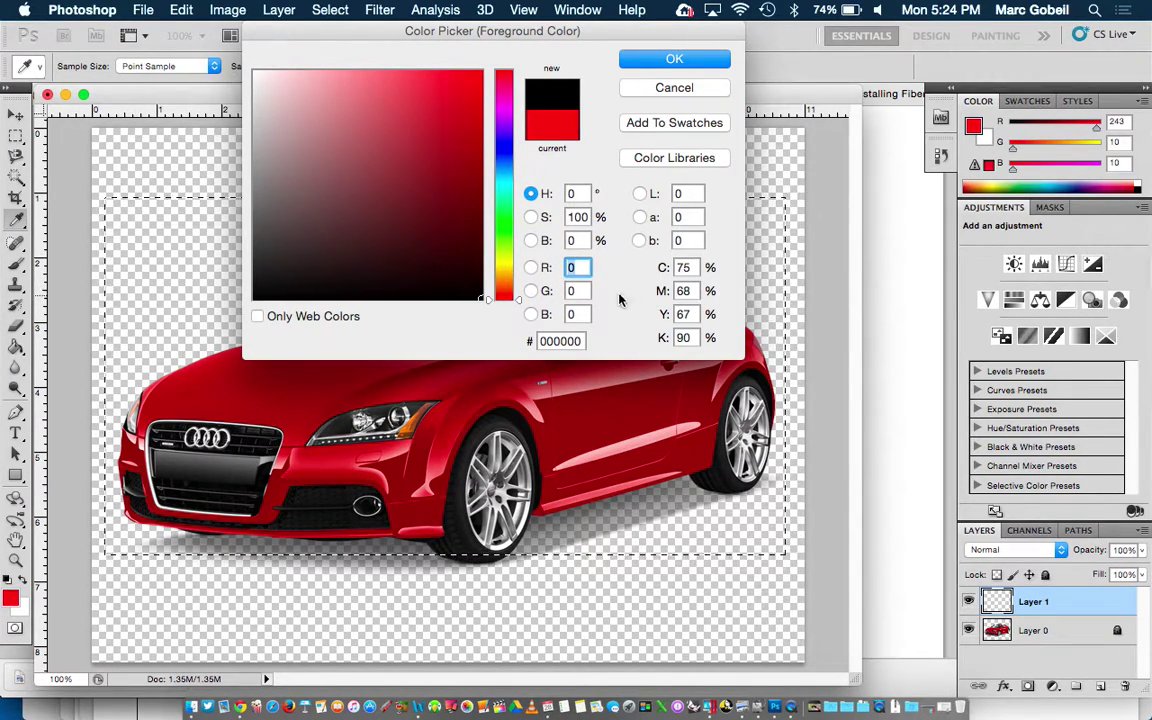
{"action": "double_click", "coordinate": [580, 267]}
{"action": "left_click", "coordinate": [690, 58]}
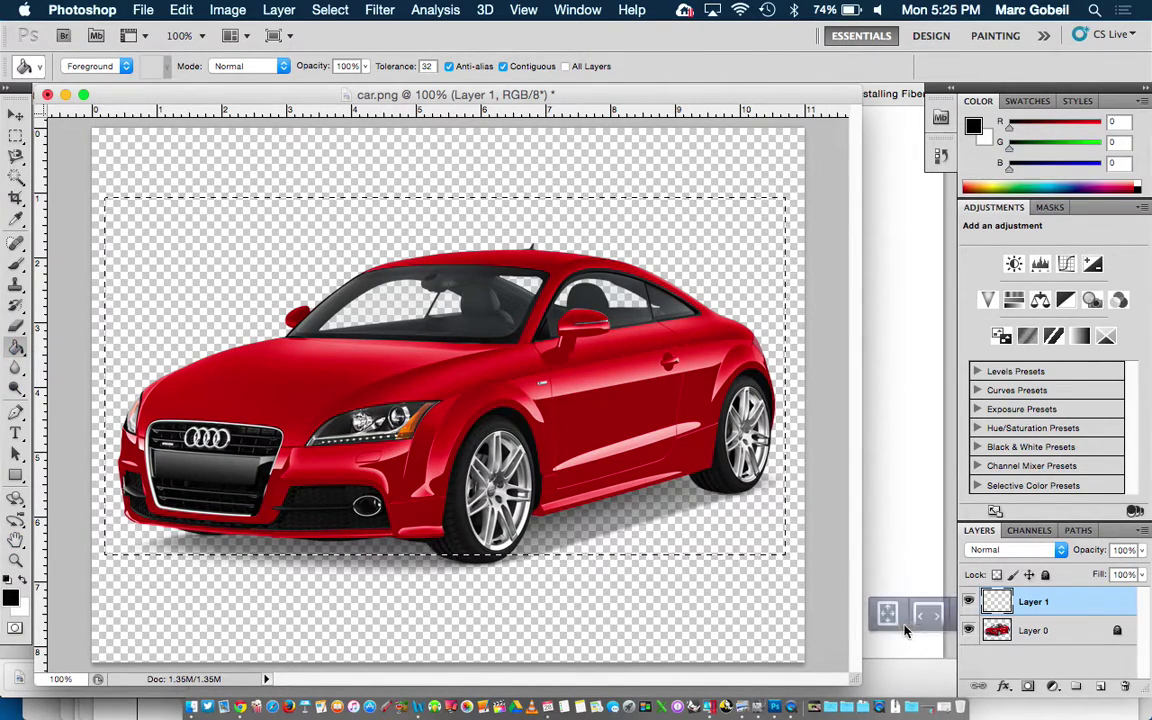
{"action": "left_click", "coordinate": [176, 273]}
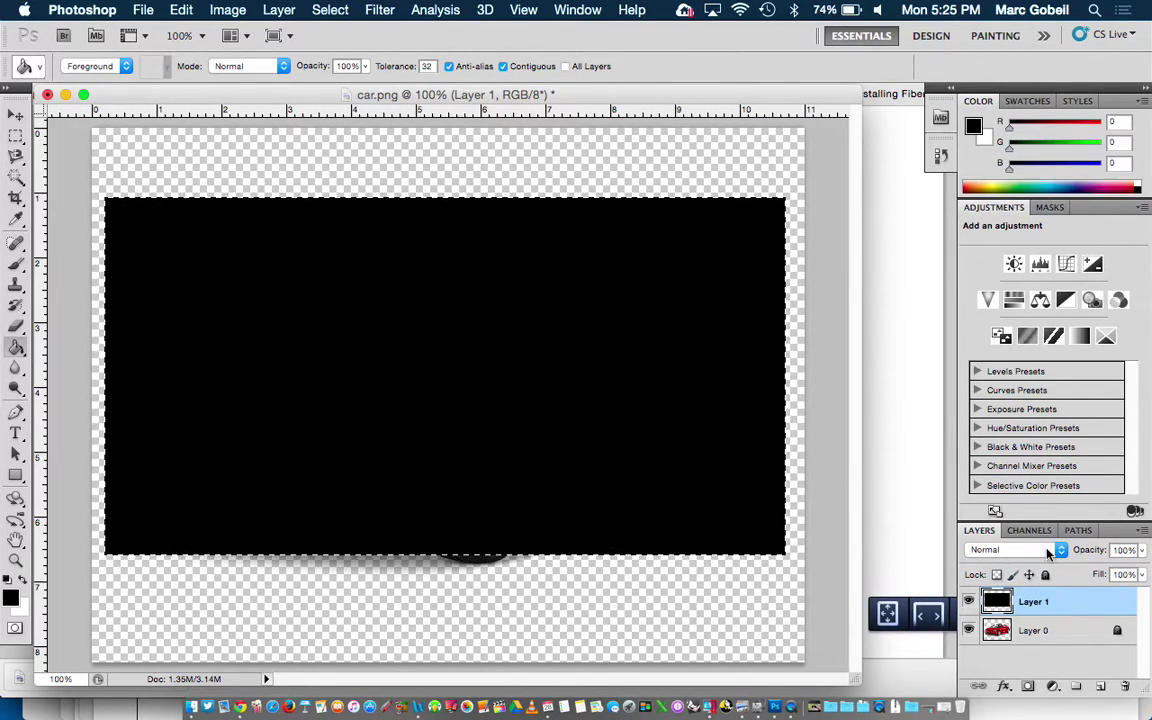
Check the Overlay instruction and the layer opacity tip in the tutorial PDF in Chrome, and return to Photoshop
{"action": "left_click", "coordinate": [918, 535]}
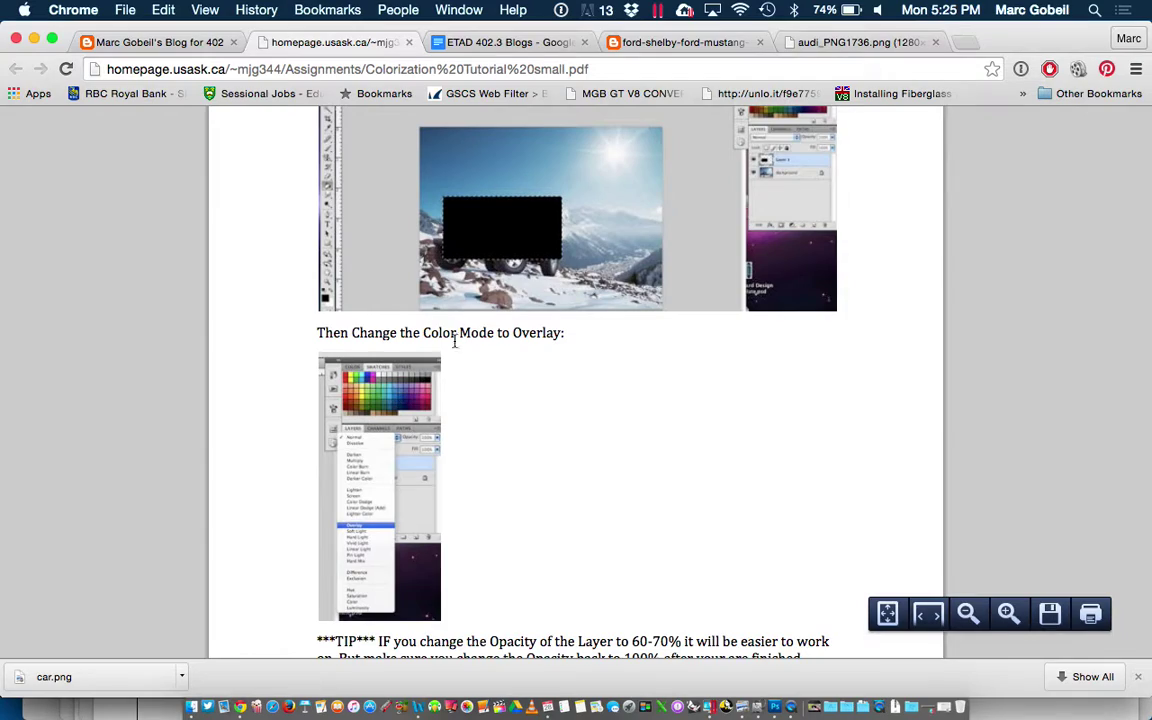
{"action": "key", "text": "ctrl+Up"}
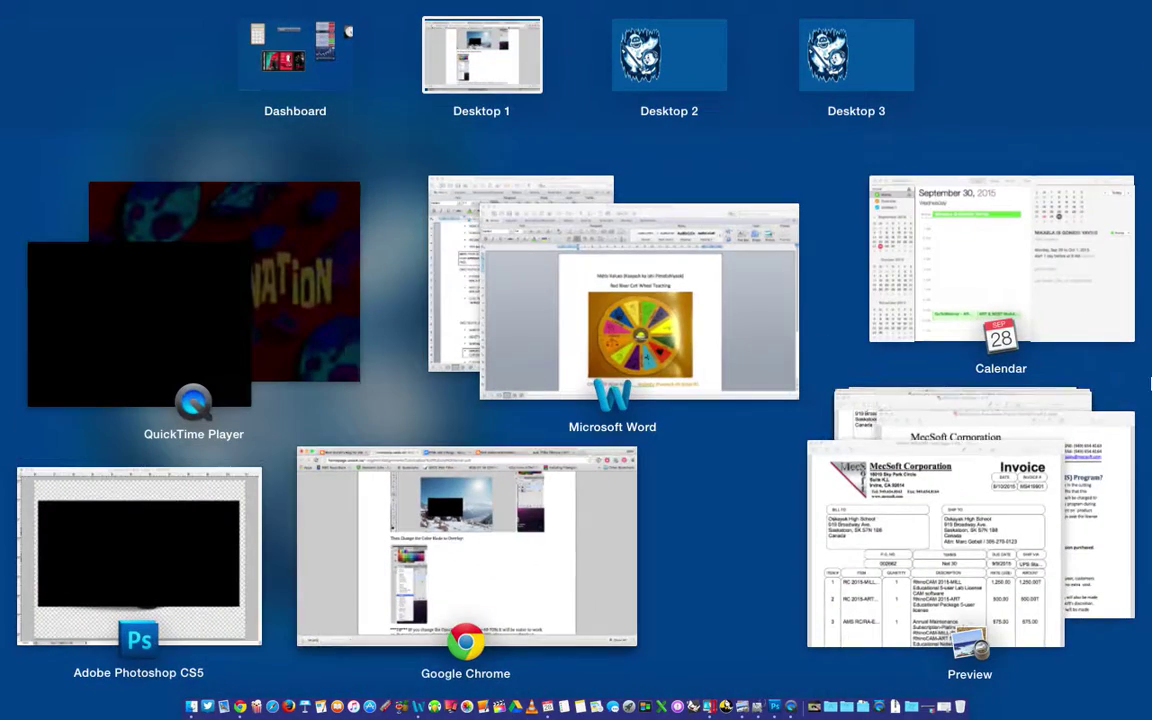
{"action": "left_click", "coordinate": [476, 550]}
{"action": "scroll", "coordinate": [465, 551], "scroll_direction": "down", "scroll_amount": 3}
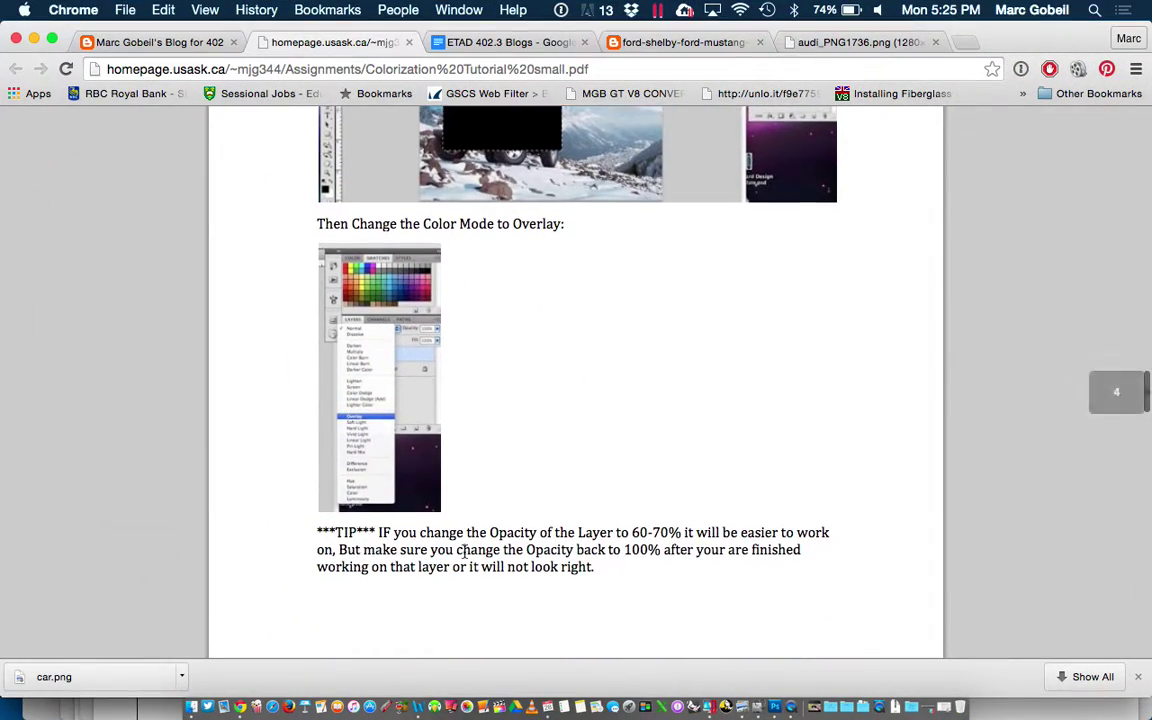
{"action": "key", "text": "ctrl+Up"}
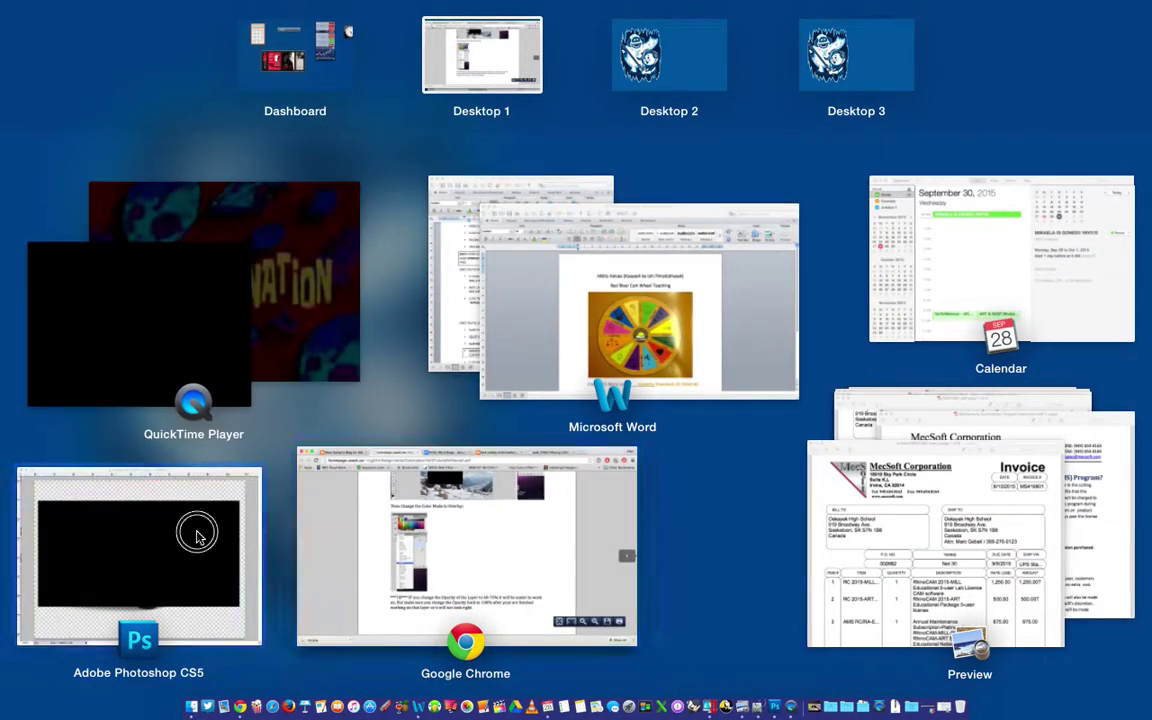
{"action": "left_click", "coordinate": [193, 532]}
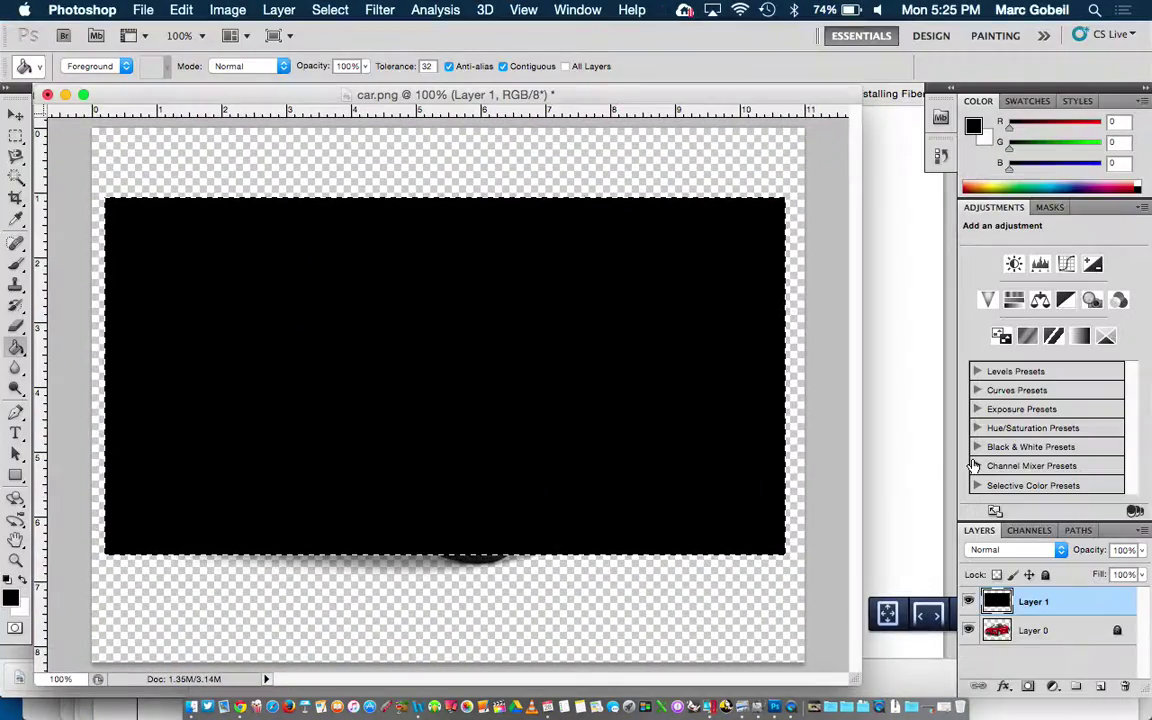
Try the Overlay blending mode on the black-filled Layer 1 and set it back to Normal
{"action": "left_click", "coordinate": [1018, 550]}
{"action": "mouse_move", "coordinate": [1008, 684]}
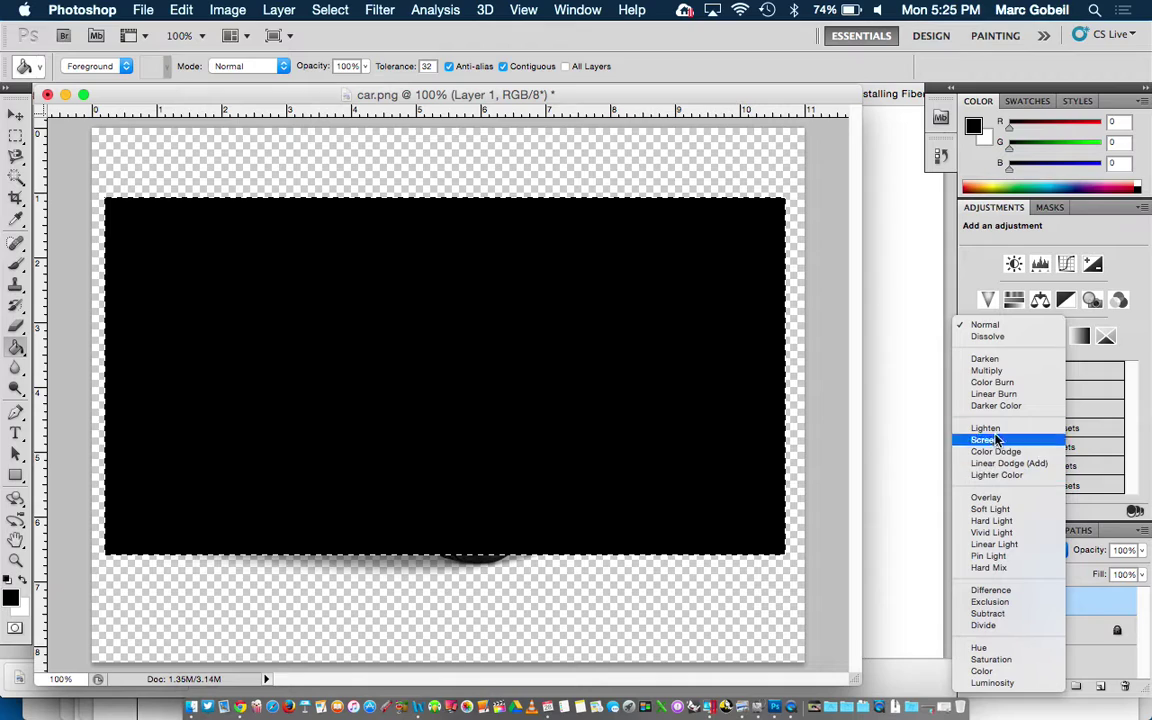
{"action": "left_click", "coordinate": [1005, 499]}
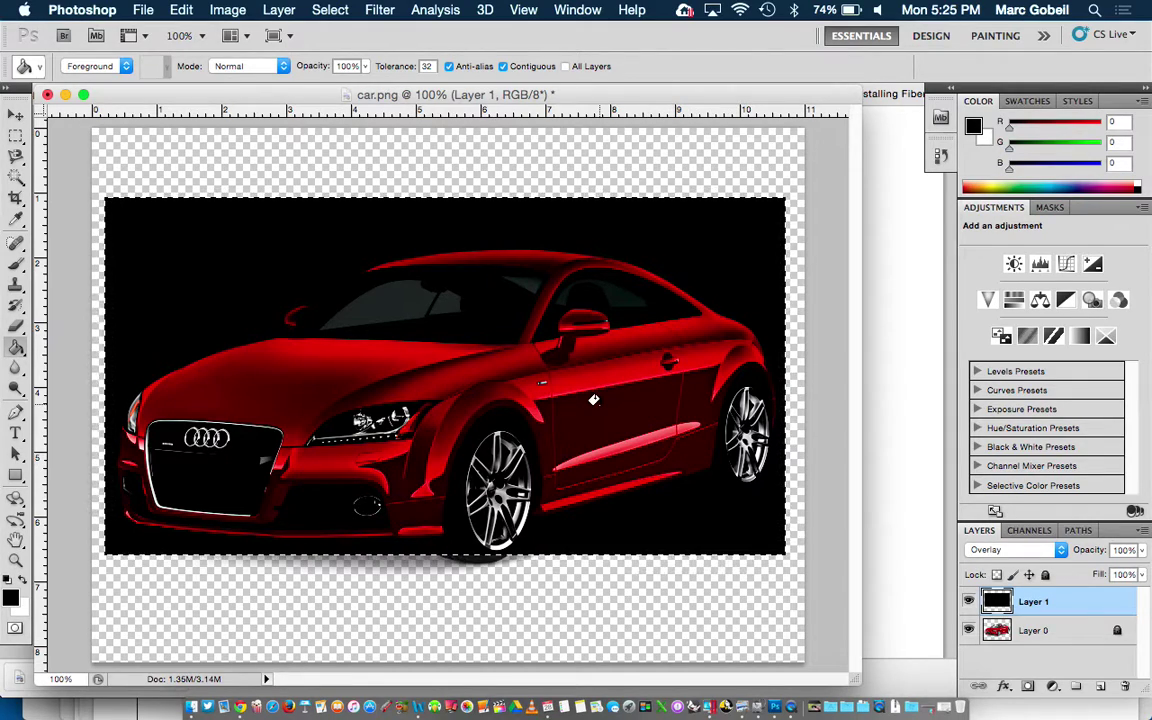
{"action": "left_click", "coordinate": [1058, 553]}
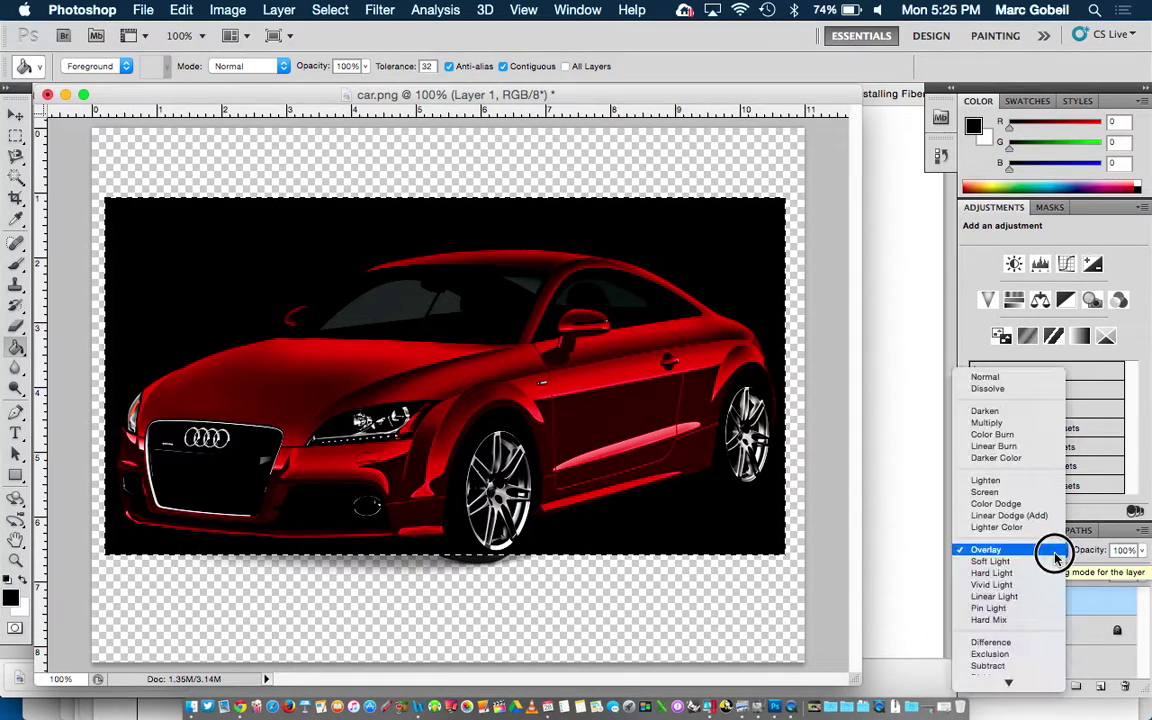
{"action": "left_click", "coordinate": [985, 377]}
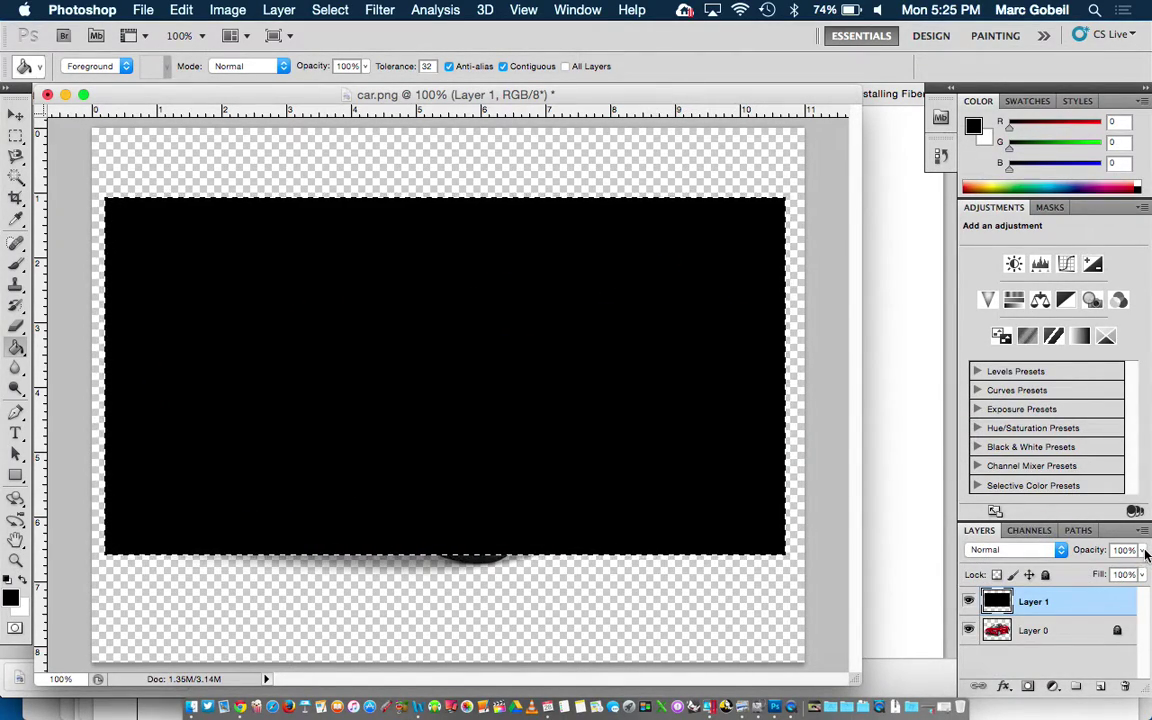
Lower the opacity of the black-filled Layer 1 to 61%, and readjust it to 73%
{"action": "left_click", "coordinate": [1143, 551]}
{"action": "left_click_drag", "start_coordinate": [1139, 568], "coordinate": [1100, 574]}
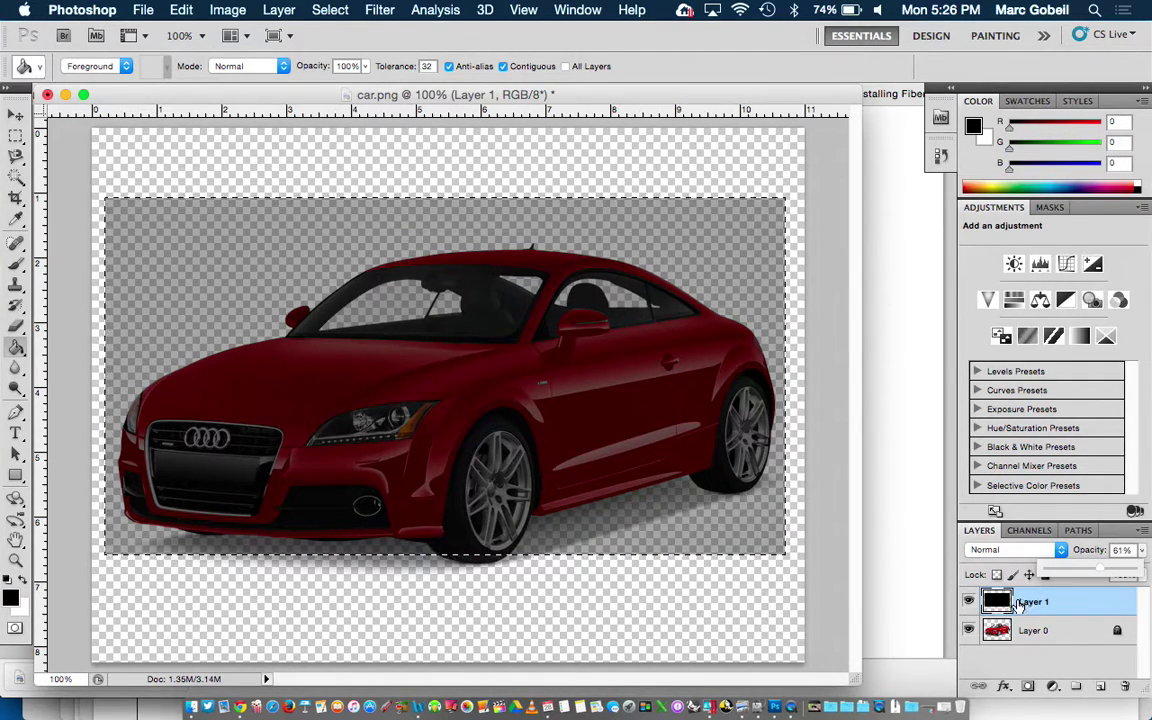
{"action": "left_click", "coordinate": [1031, 553]}
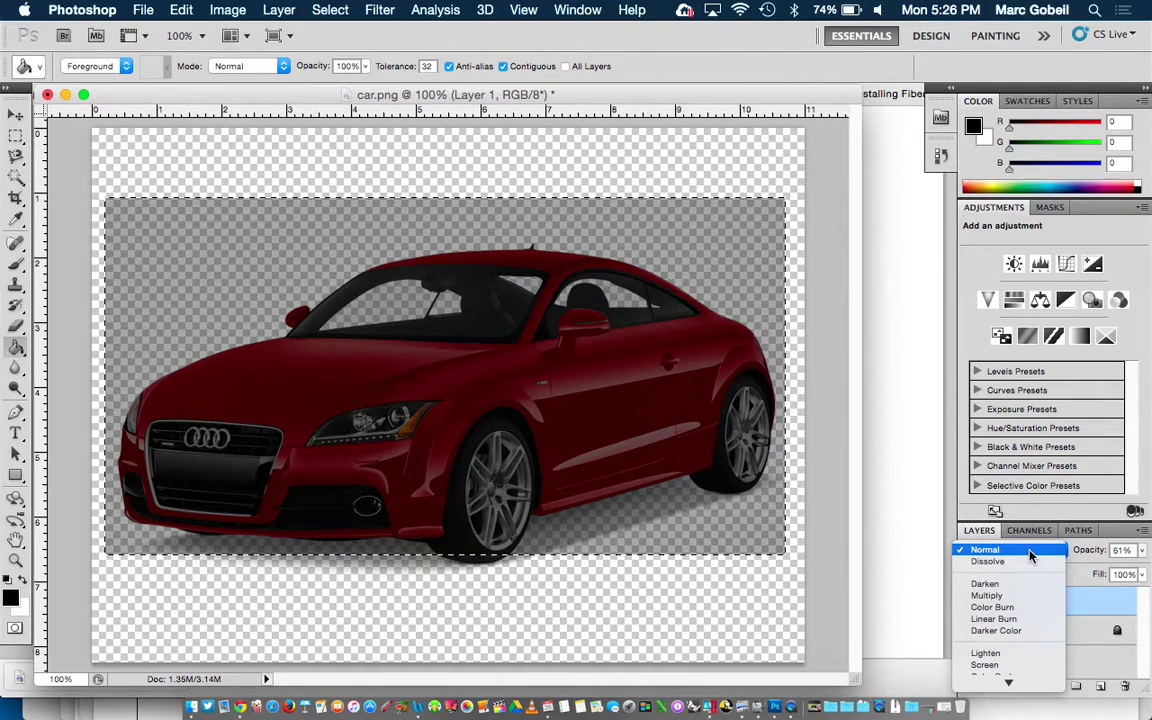
{"action": "left_click", "coordinate": [1031, 553]}
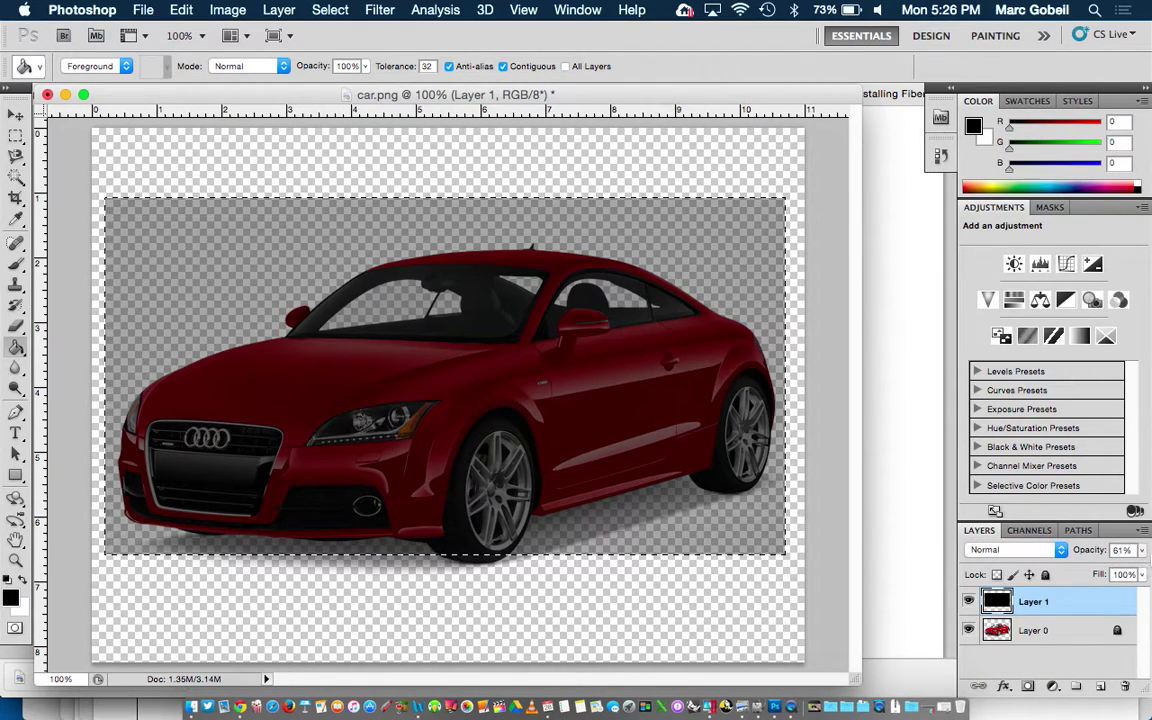
{"action": "left_click", "coordinate": [1141, 550]}
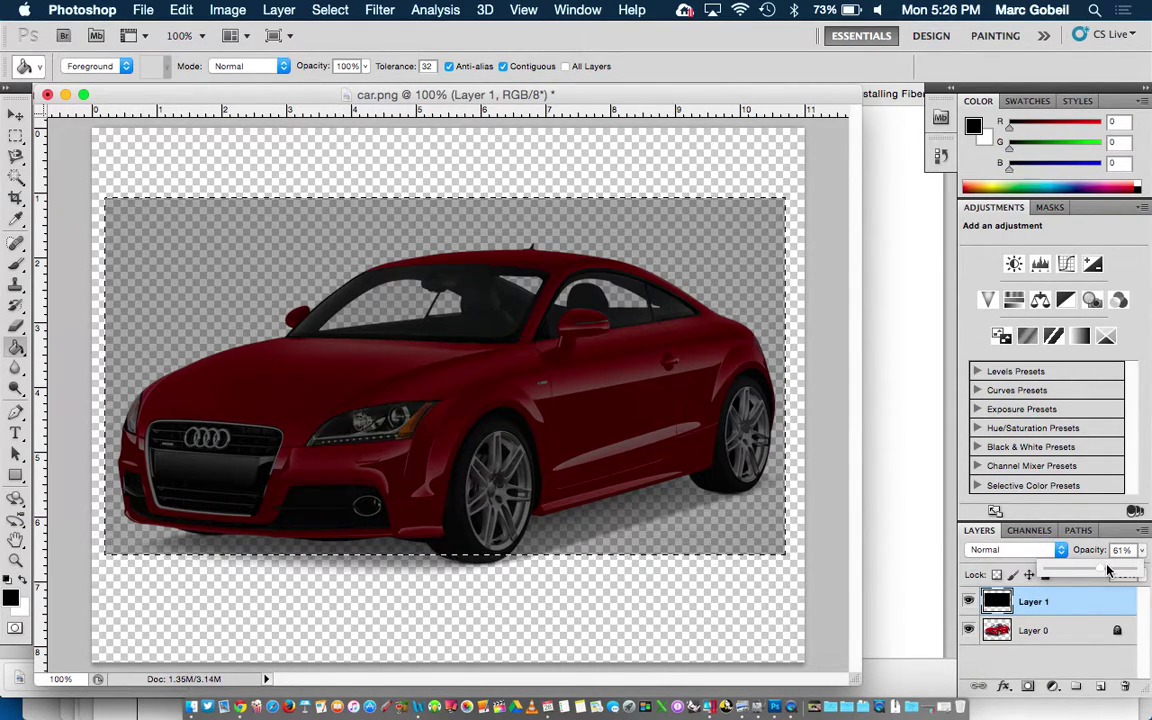
{"action": "left_click_drag", "start_coordinate": [1107, 570], "coordinate": [1111, 573]}
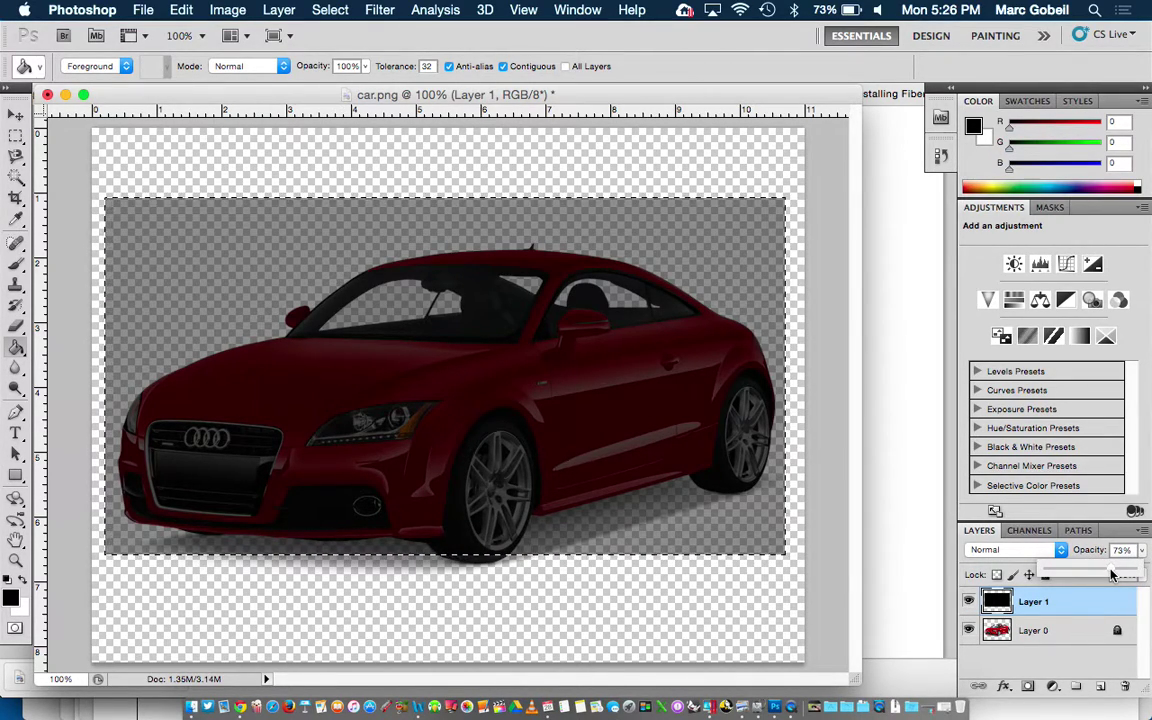
Try opacities between 100% and 24% on the black-filled Layer 1, and set it to 57%
{"action": "left_click_drag", "start_coordinate": [1111, 573], "coordinate": [1146, 575]}
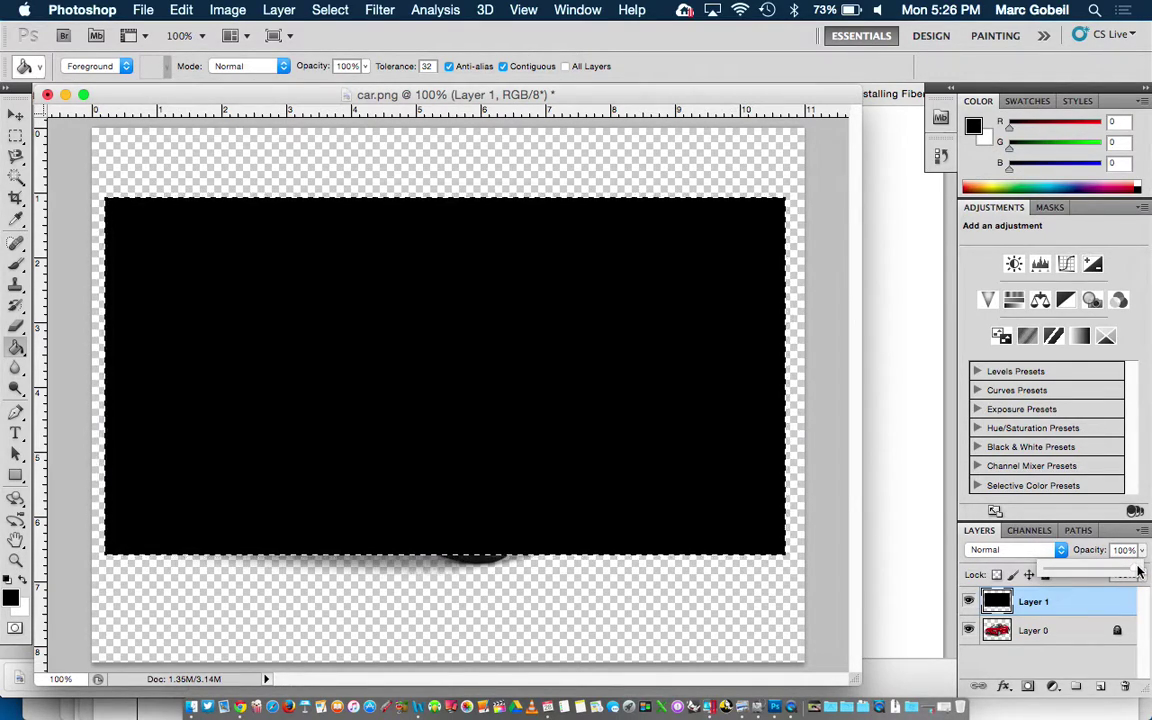
{"action": "left_click_drag", "start_coordinate": [1138, 570], "coordinate": [1090, 572]}
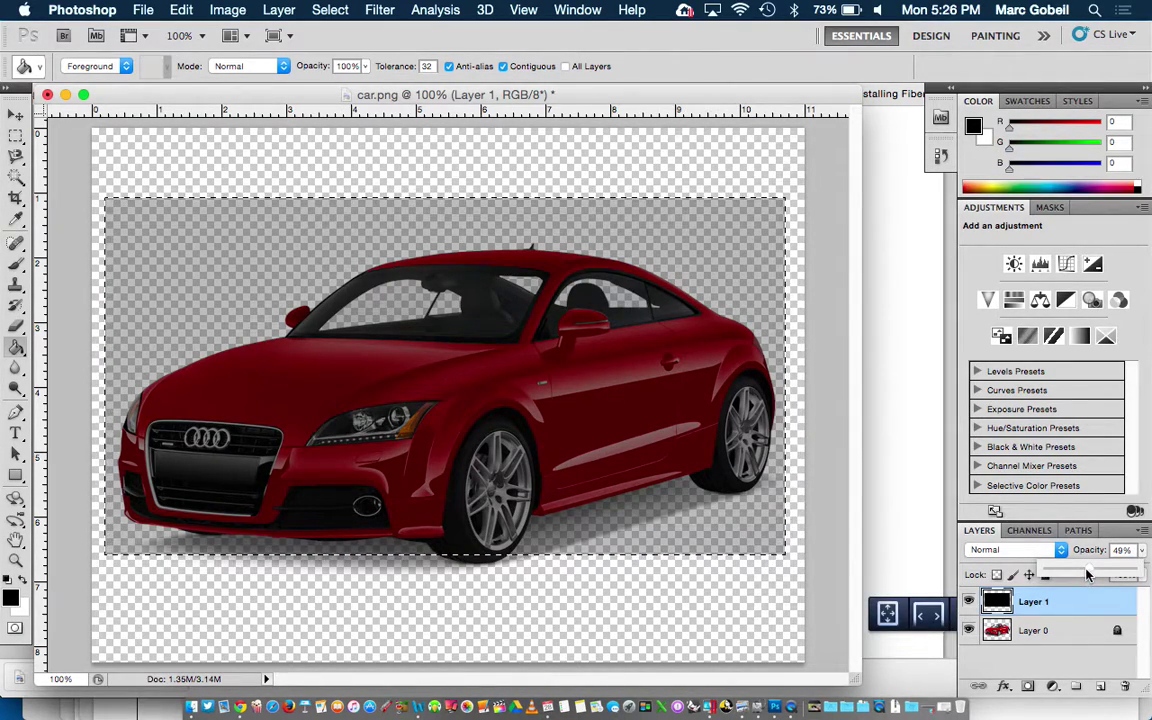
{"action": "left_click_drag", "start_coordinate": [1082, 571], "coordinate": [1067, 575]}
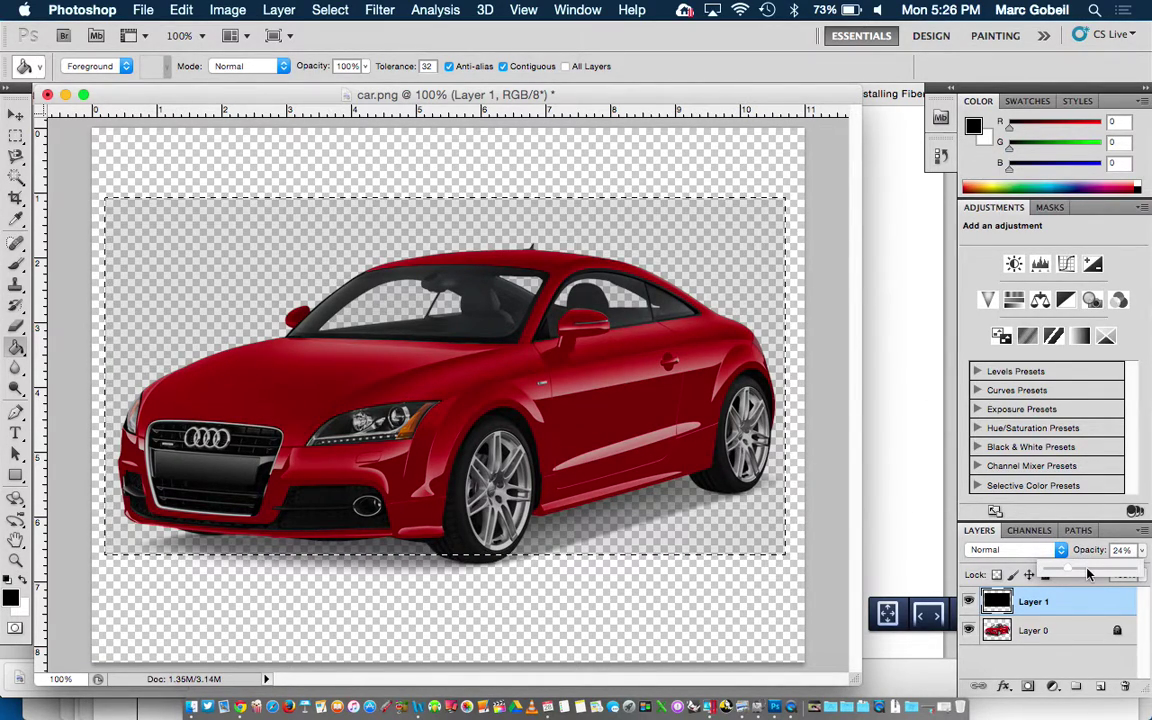
{"action": "left_click_drag", "start_coordinate": [1088, 573], "coordinate": [1100, 573]}
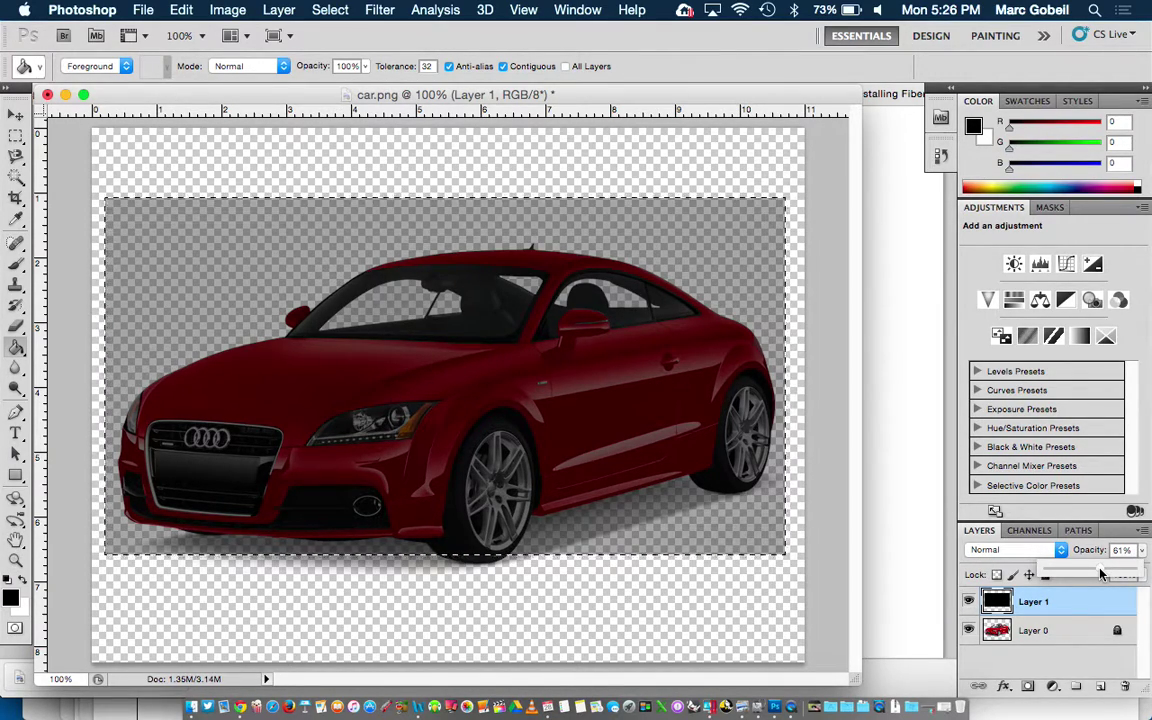
{"action": "left_click_drag", "start_coordinate": [1100, 573], "coordinate": [1097, 572]}
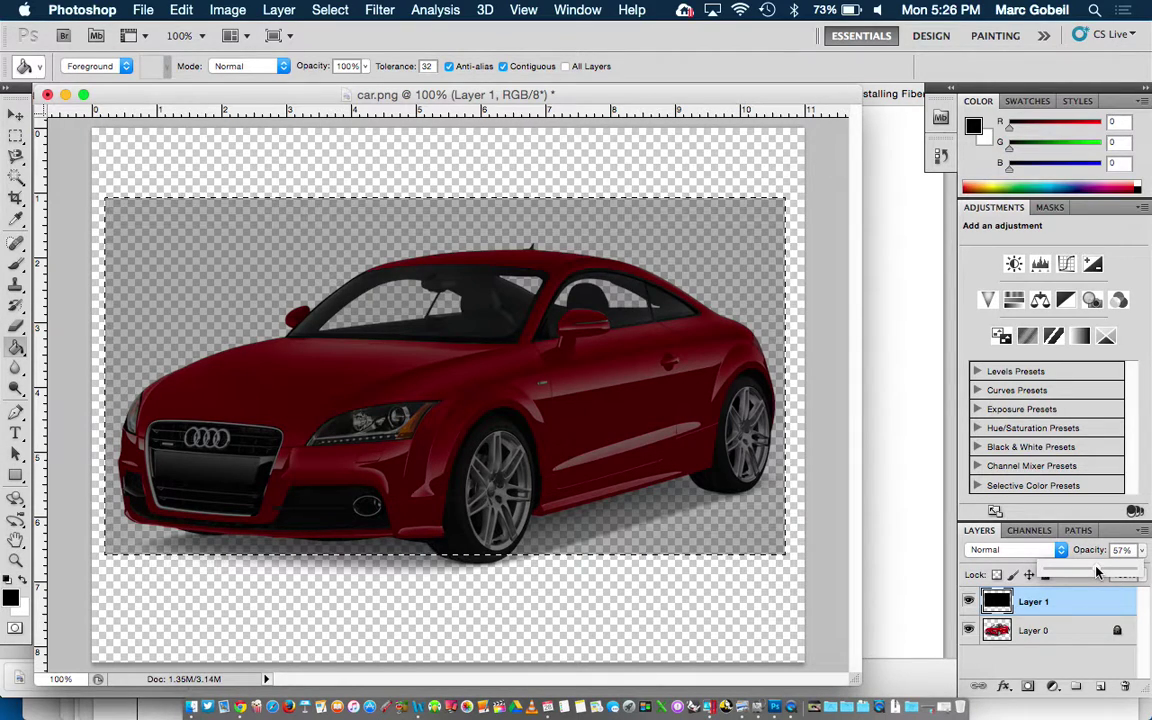
Check the opacity tip and Step 4, Erase to Create the Mask, in the tutorial PDF in Chrome, and return to Photoshop
{"action": "key", "text": "super+equal"}
{"action": "key", "text": "super+equal"}
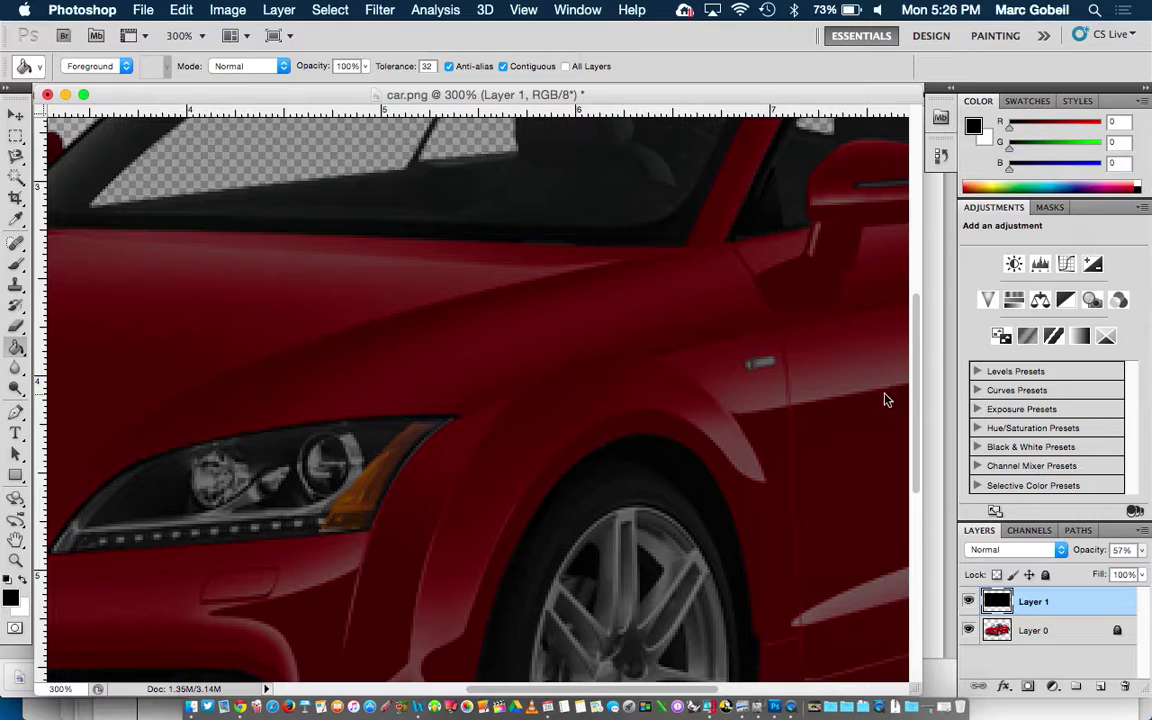
{"action": "scroll", "coordinate": [541, 190], "scroll_direction": "up", "scroll_amount": 5}
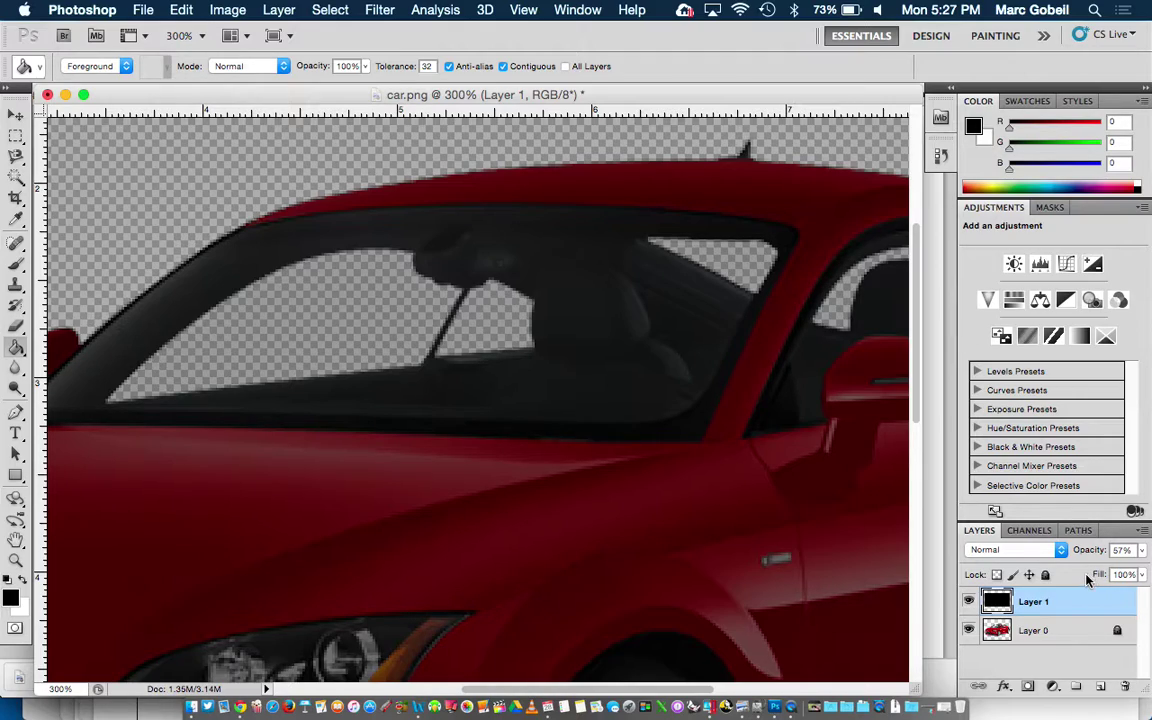
{"action": "key", "text": "F3"}
{"action": "left_click", "coordinate": [599, 586]}
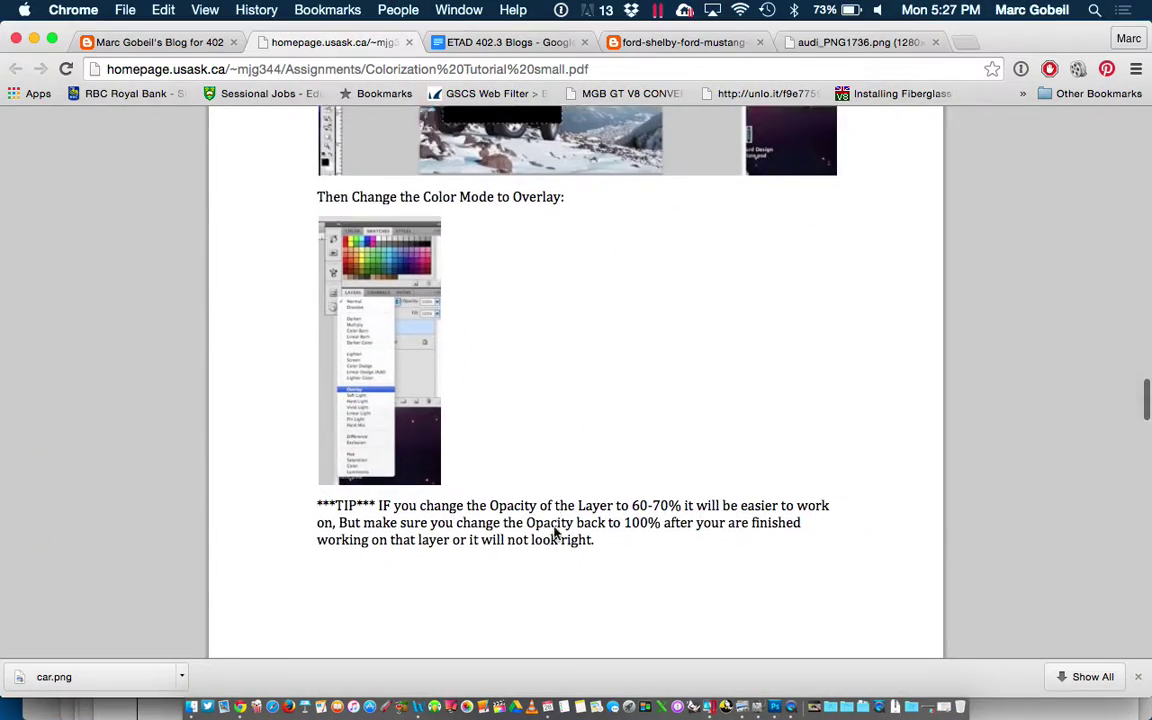
{"action": "scroll", "coordinate": [553, 500], "scroll_direction": "down", "scroll_amount": 4}
{"action": "left_click_drag", "start_coordinate": [321, 303], "coordinate": [602, 355]}
{"action": "scroll", "coordinate": [602, 355], "scroll_direction": "down", "scroll_amount": 3}
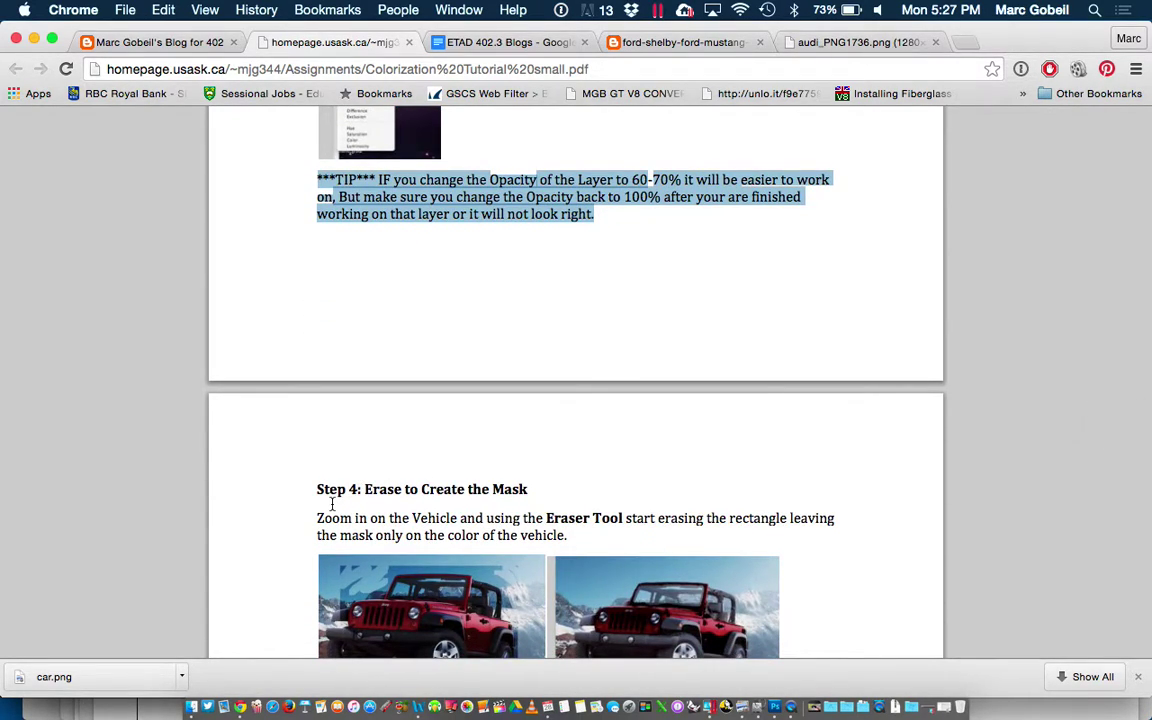
{"action": "key", "text": "ctrl+Up"}
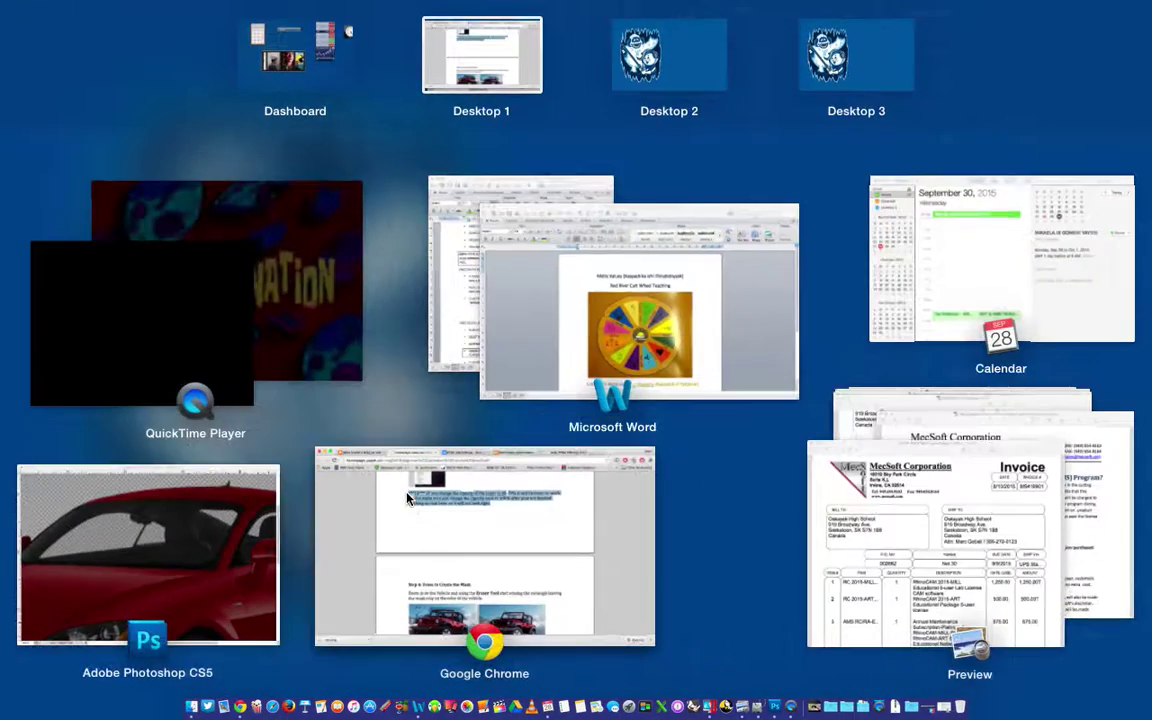
{"action": "left_click", "coordinate": [207, 517]}
Activate the Eraser tool, look through its brush presets, and choose a hard round 80 px tip with 100% hardness
{"action": "scroll", "coordinate": [230, 480], "scroll_direction": "left", "scroll_amount": 5}
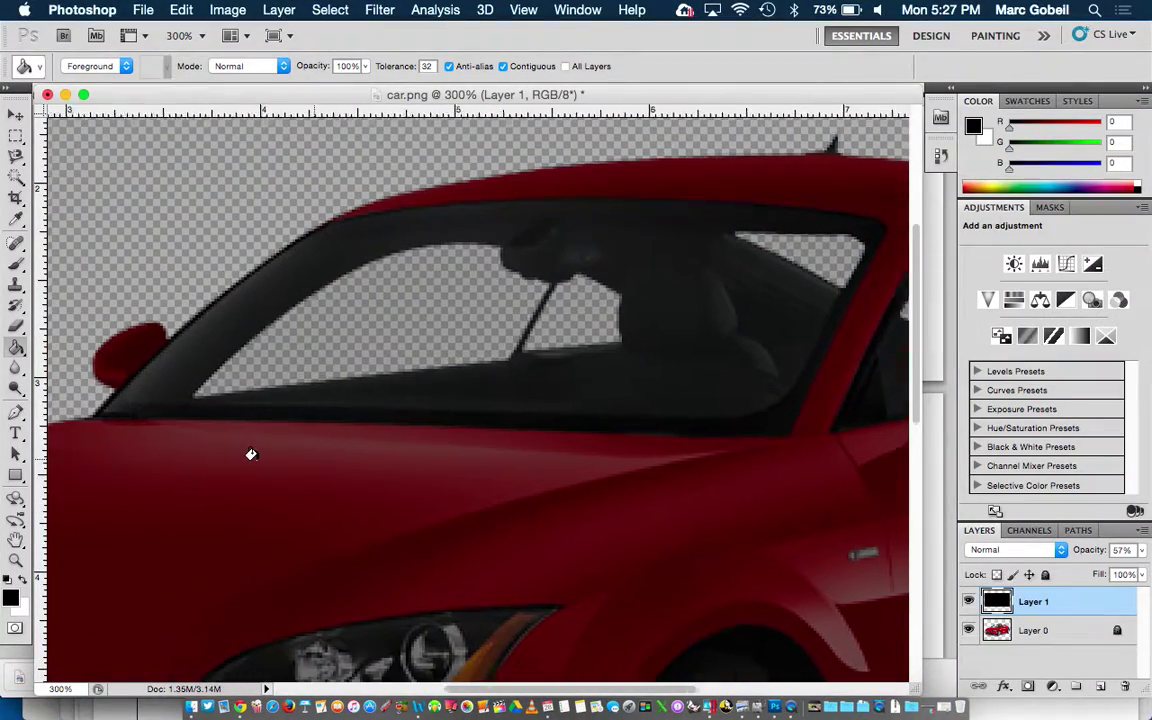
{"action": "scroll", "coordinate": [252, 450], "scroll_direction": "left", "scroll_amount": 5}
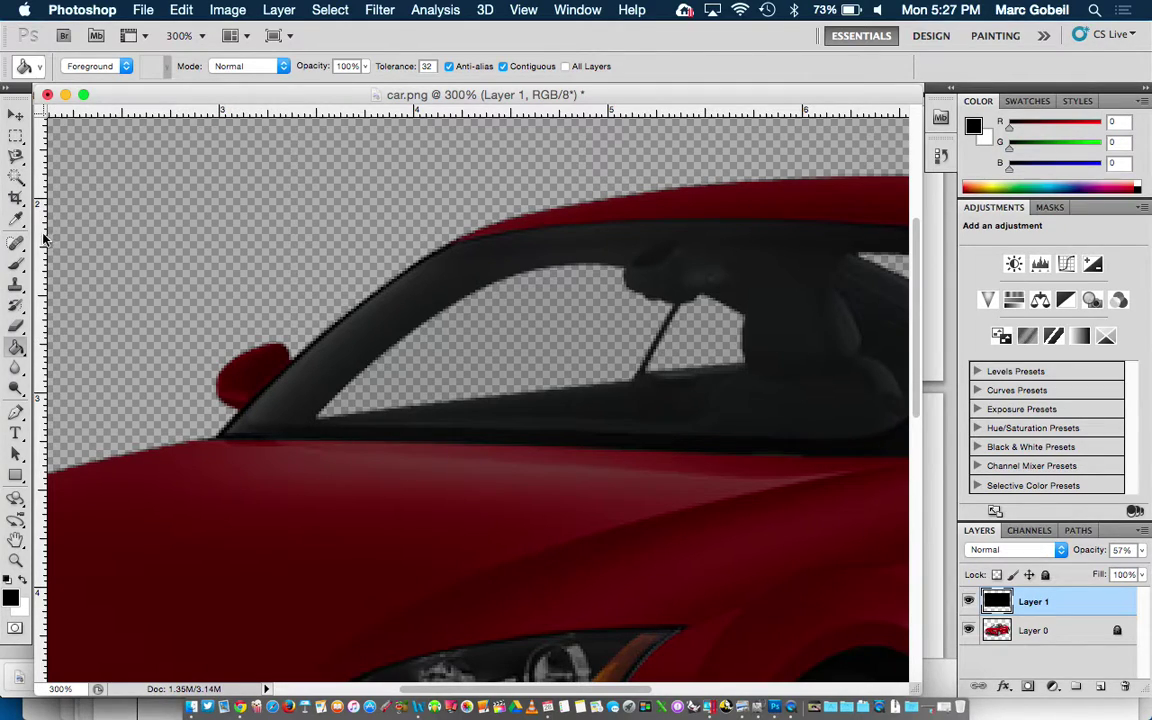
{"action": "left_click", "coordinate": [17, 327]}
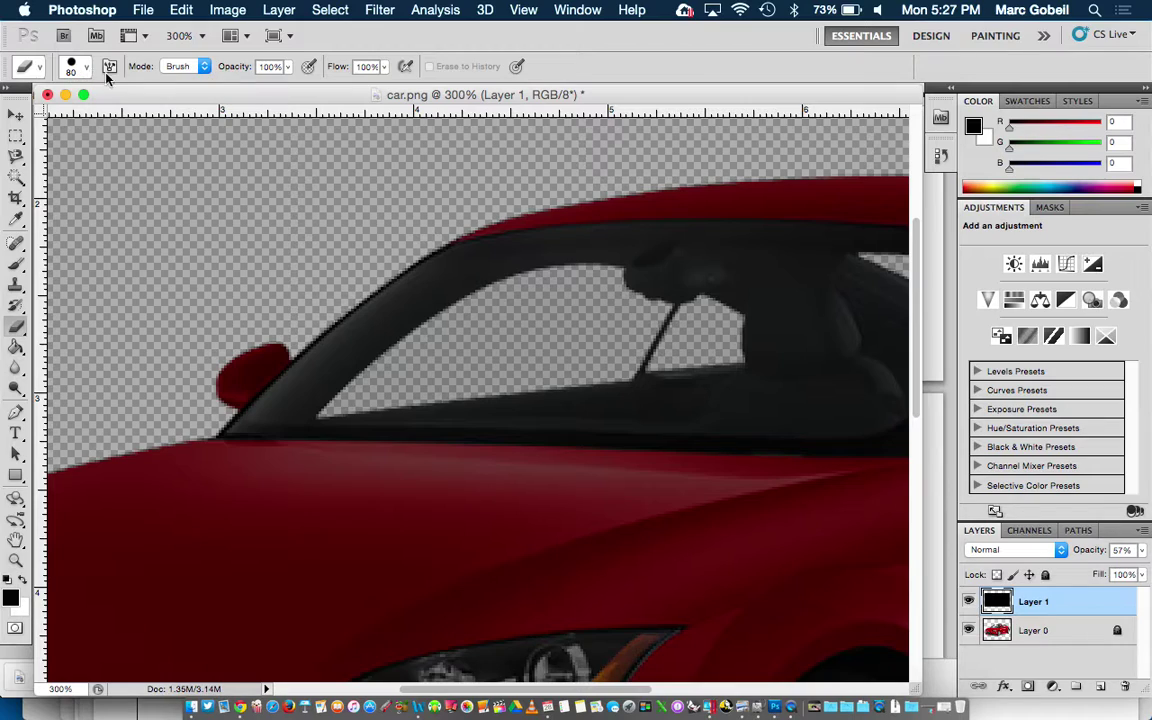
{"action": "left_click", "coordinate": [76, 64]}
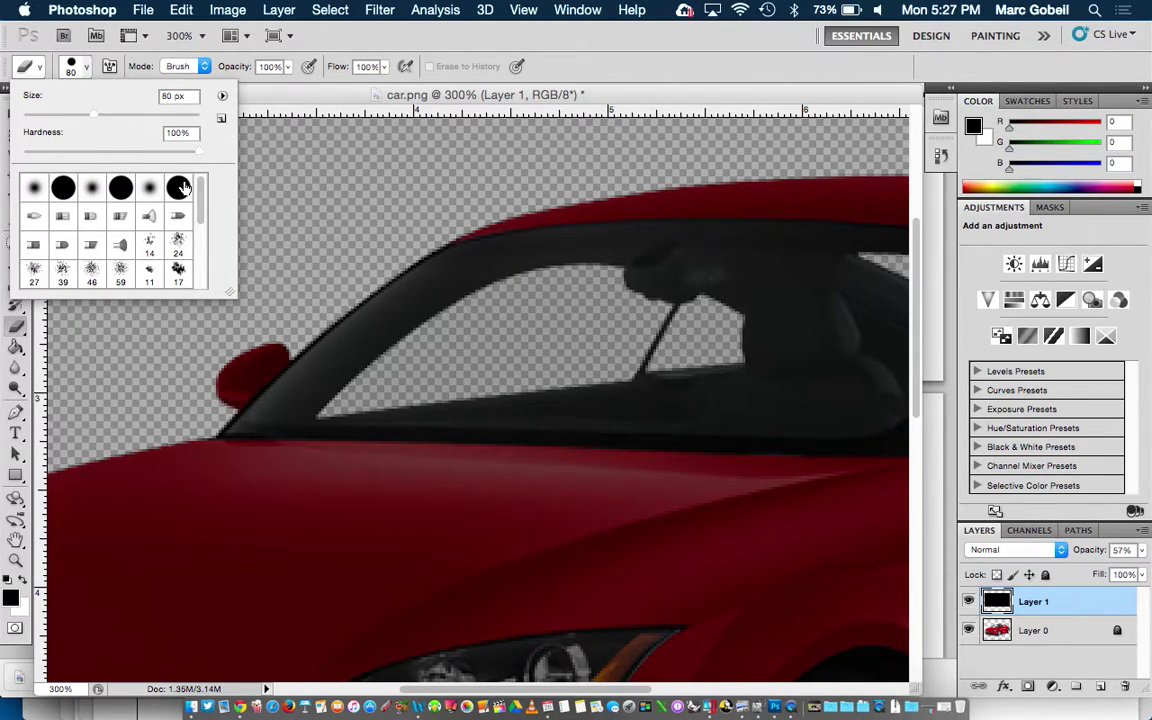
{"action": "left_click", "coordinate": [68, 70]}
{"action": "left_click", "coordinate": [88, 70]}
{"action": "left_click", "coordinate": [200, 218]}
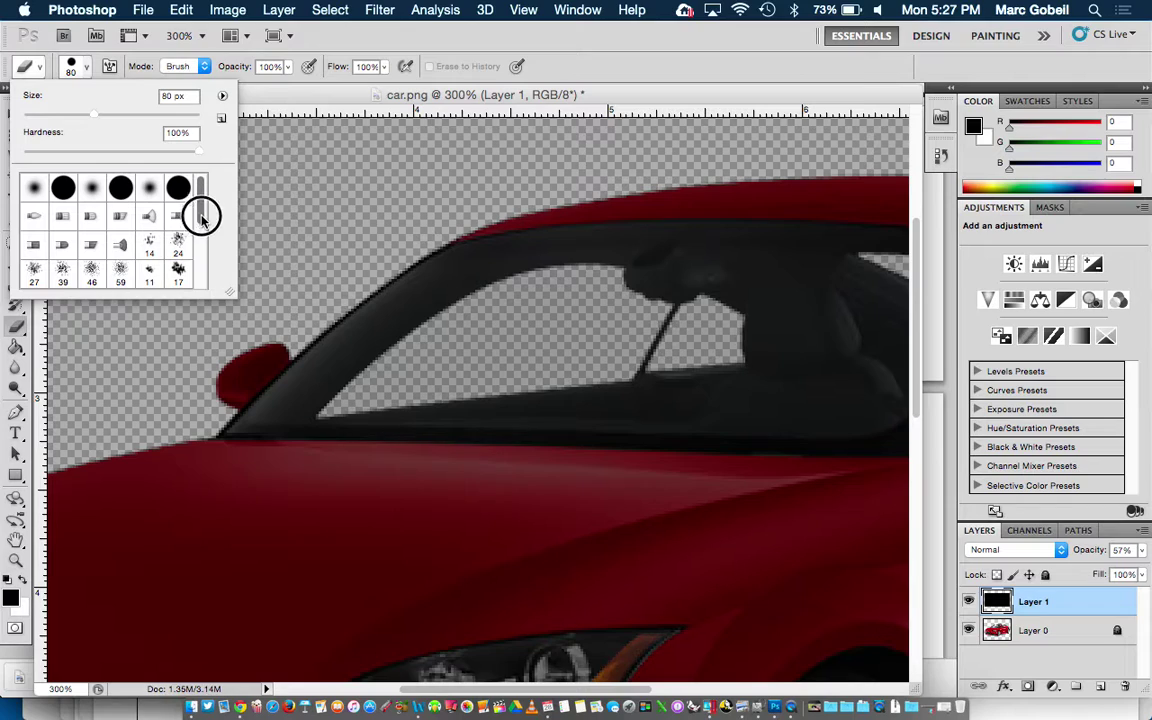
{"action": "left_click_drag", "start_coordinate": [200, 218], "coordinate": [189, 291]}
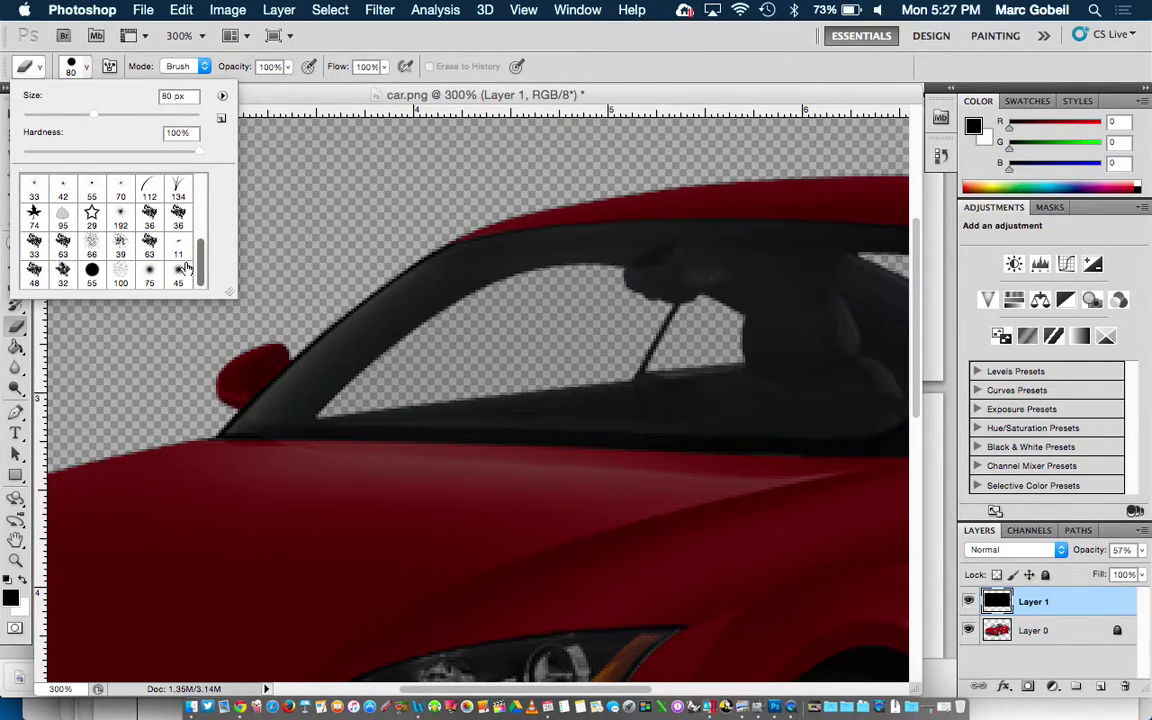
{"action": "left_click_drag", "start_coordinate": [199, 240], "coordinate": [215, 185]}
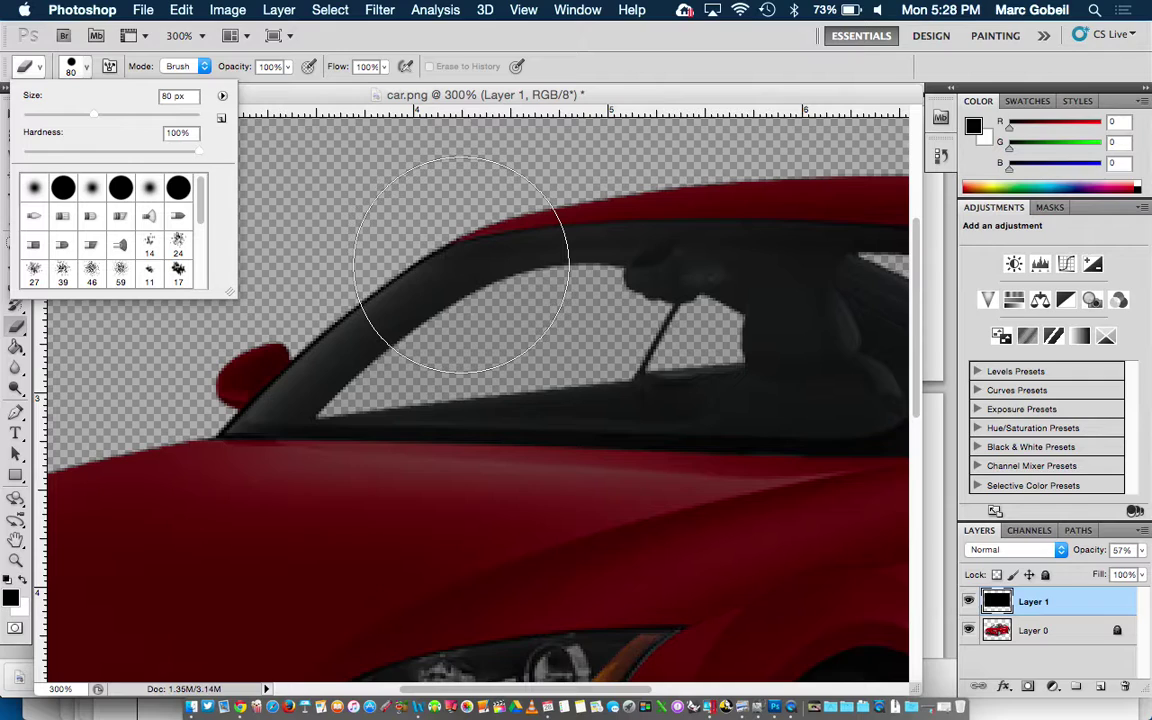
{"action": "double_click", "coordinate": [181, 195]}
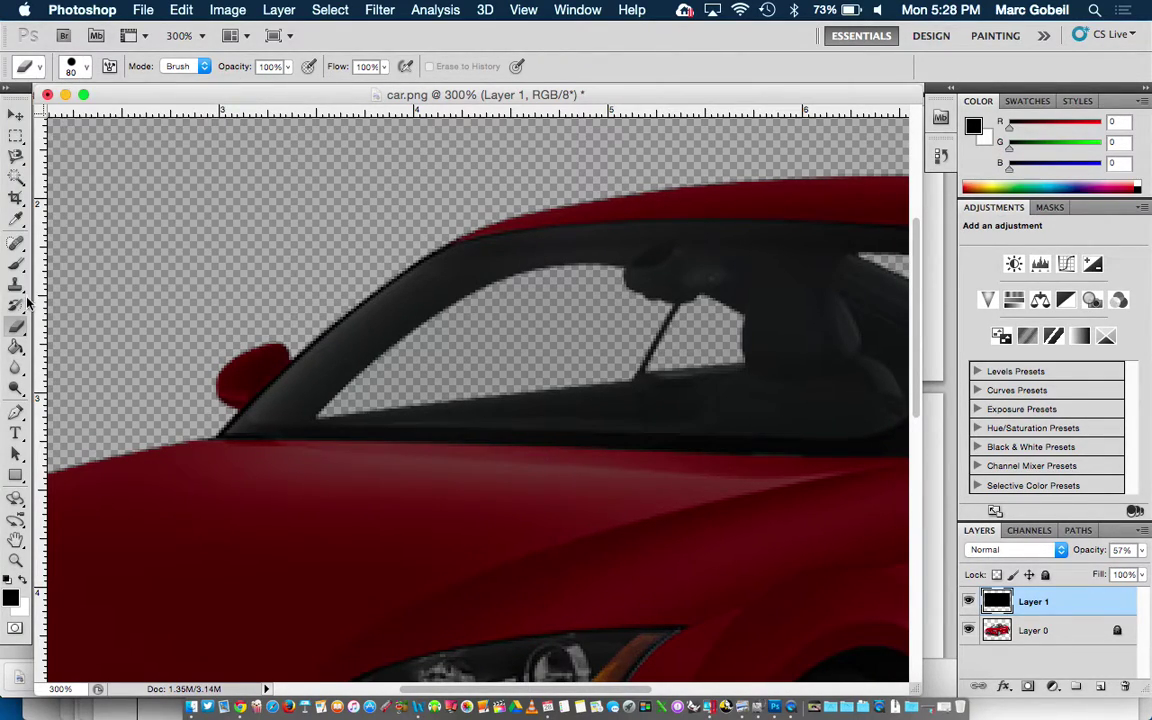
Compare two hard round tips in the eraser's brush presets and keep the 80 px one with 100% hardness
{"action": "left_click", "coordinate": [87, 70]}
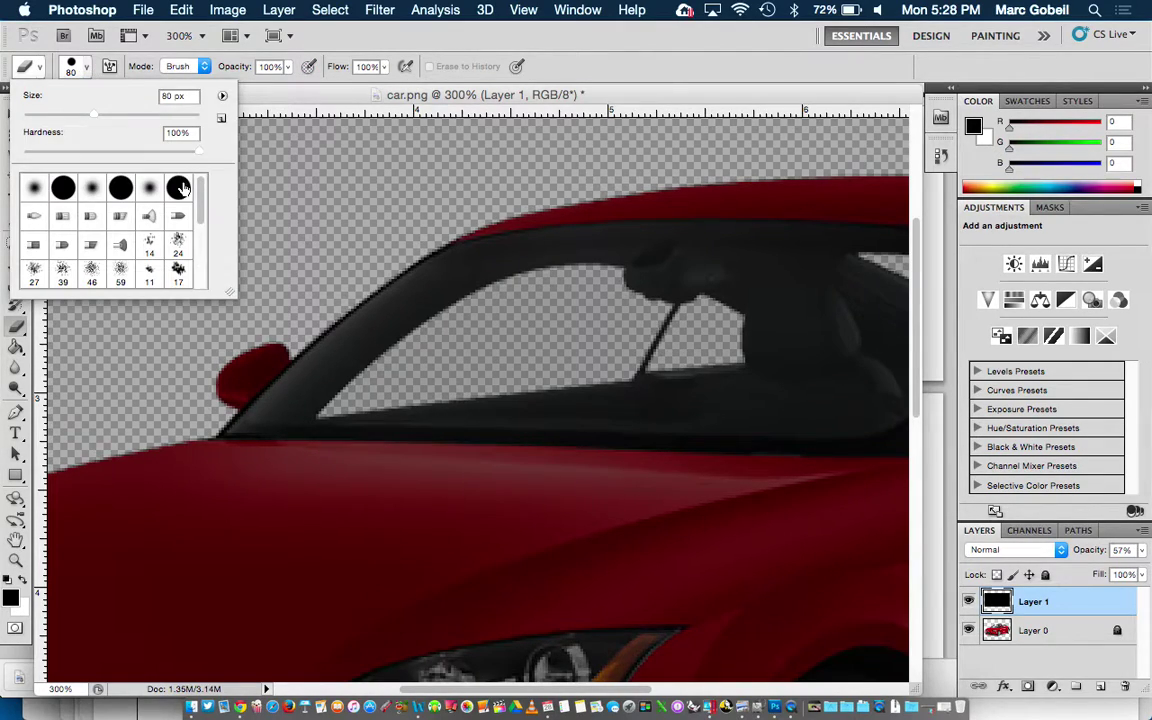
{"action": "left_click", "coordinate": [121, 187]}
{"action": "left_click", "coordinate": [180, 191]}
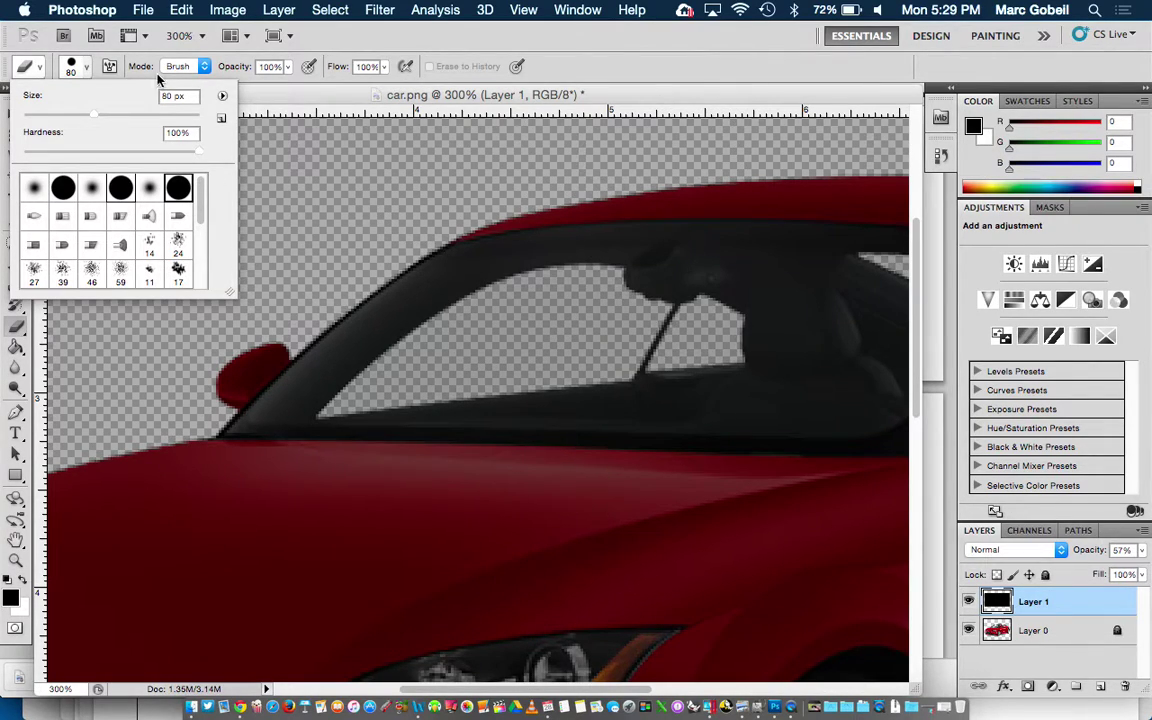
{"action": "left_click", "coordinate": [91, 68]}
Try eraser brush sizes of 45 px and 90 px, and reduce the brush to 50 px
{"action": "key", "text": "bracketleft"}
{"action": "key", "text": "bracketleft"}
{"action": "key", "text": "bracketleft"}
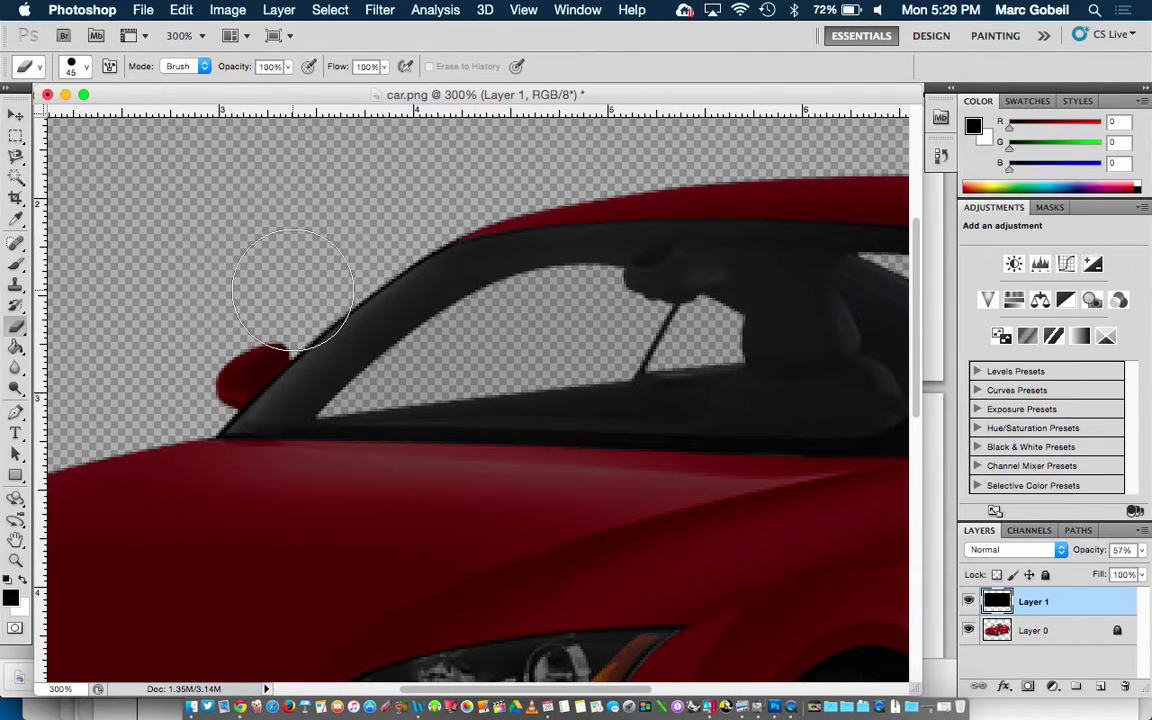
{"action": "key", "text": "bracketright"}
{"action": "key", "text": "bracketright"}
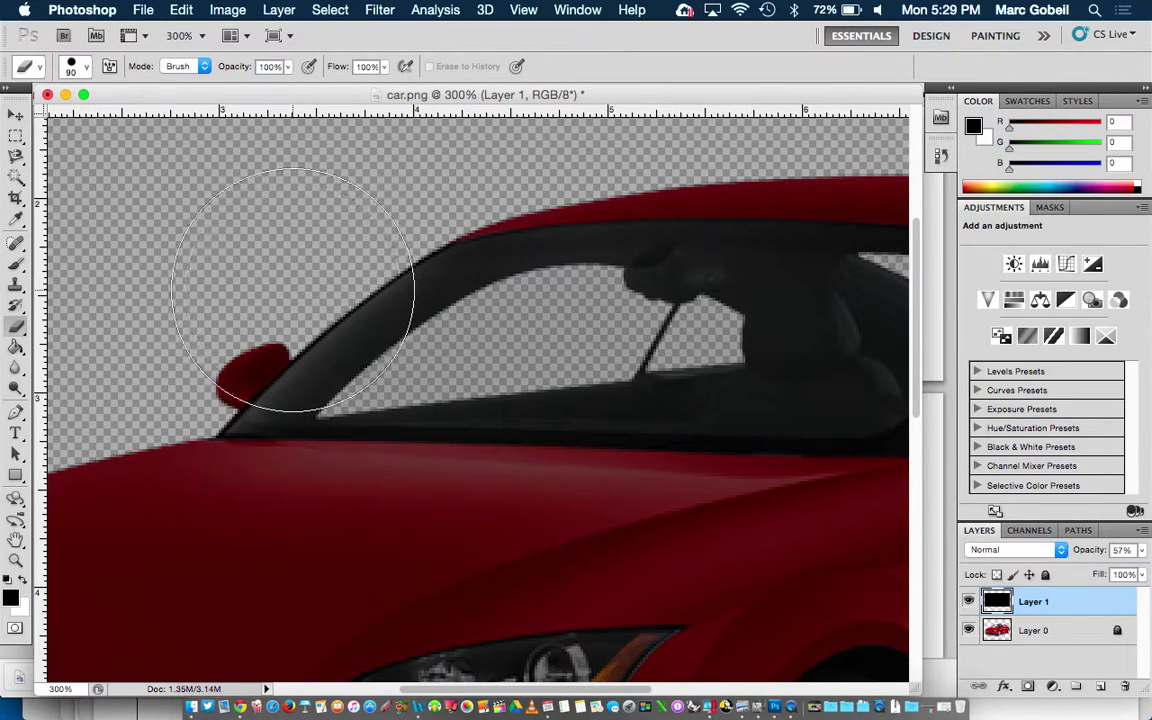
{"action": "key", "text": "bracketleft"}
{"action": "key", "text": "bracketleft"}
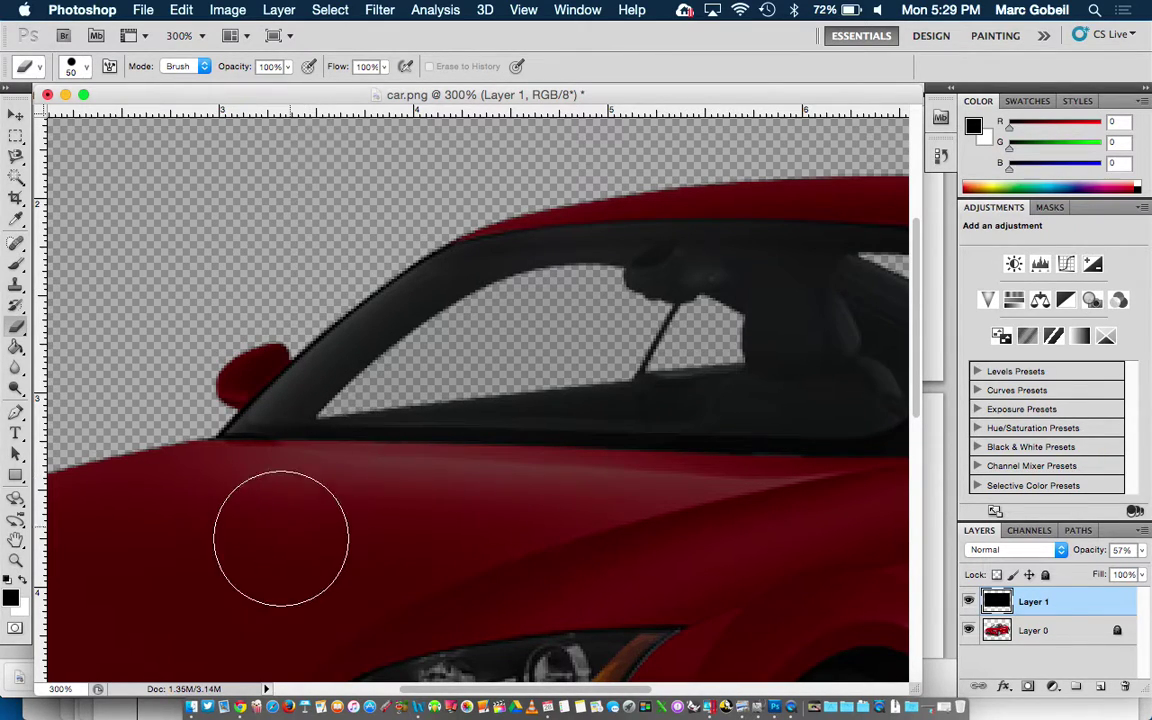
Shrink the eraser brush to 20 px and on to 15 px near the car's headlight
{"action": "scroll", "coordinate": [277, 535], "scroll_direction": "down", "scroll_amount": 5}
{"action": "scroll", "coordinate": [267, 555], "scroll_direction": "down", "scroll_amount": 3}
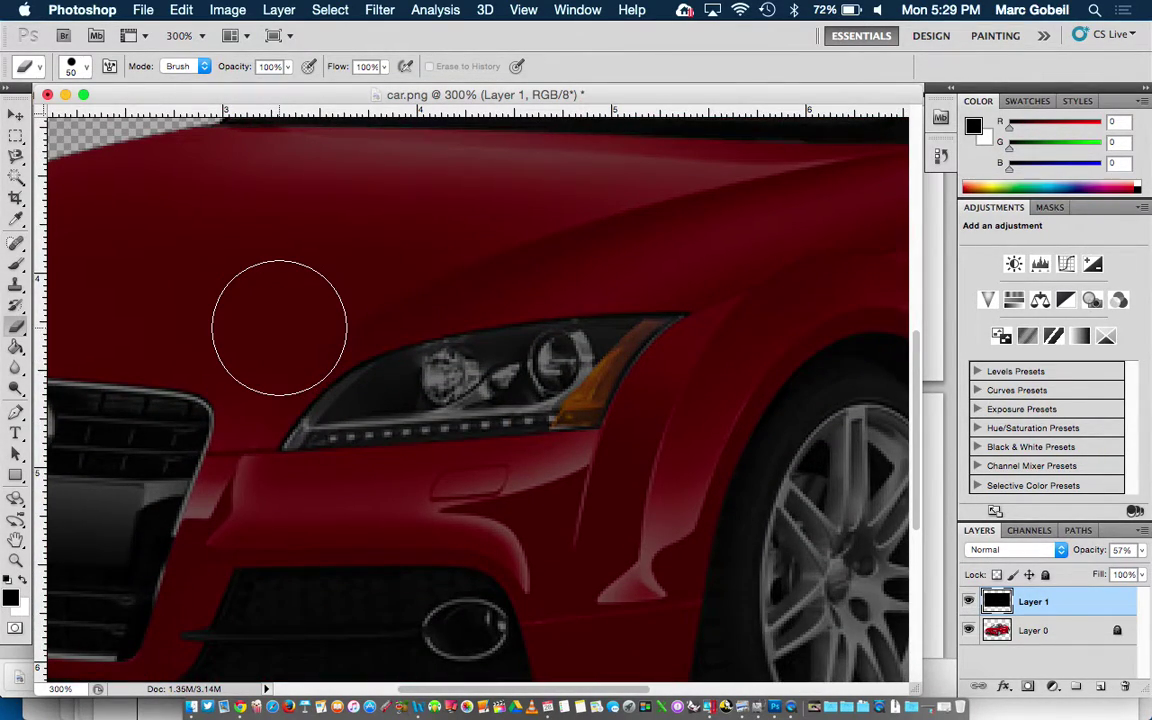
{"action": "key", "text": "bracketleft"}
{"action": "key", "text": "bracketleft"}
{"action": "key", "text": "bracketleft"}
{"action": "key", "text": "bracketleft"}
{"action": "key", "text": "bracketleft"}
{"action": "key", "text": "bracketleft"}
{"action": "key", "text": "bracketleft"}
{"action": "key", "text": "bracketright"}
{"action": "key", "text": "bracketright"}
{"action": "key", "text": "bracketright"}
{"action": "key", "text": "bracketright"}
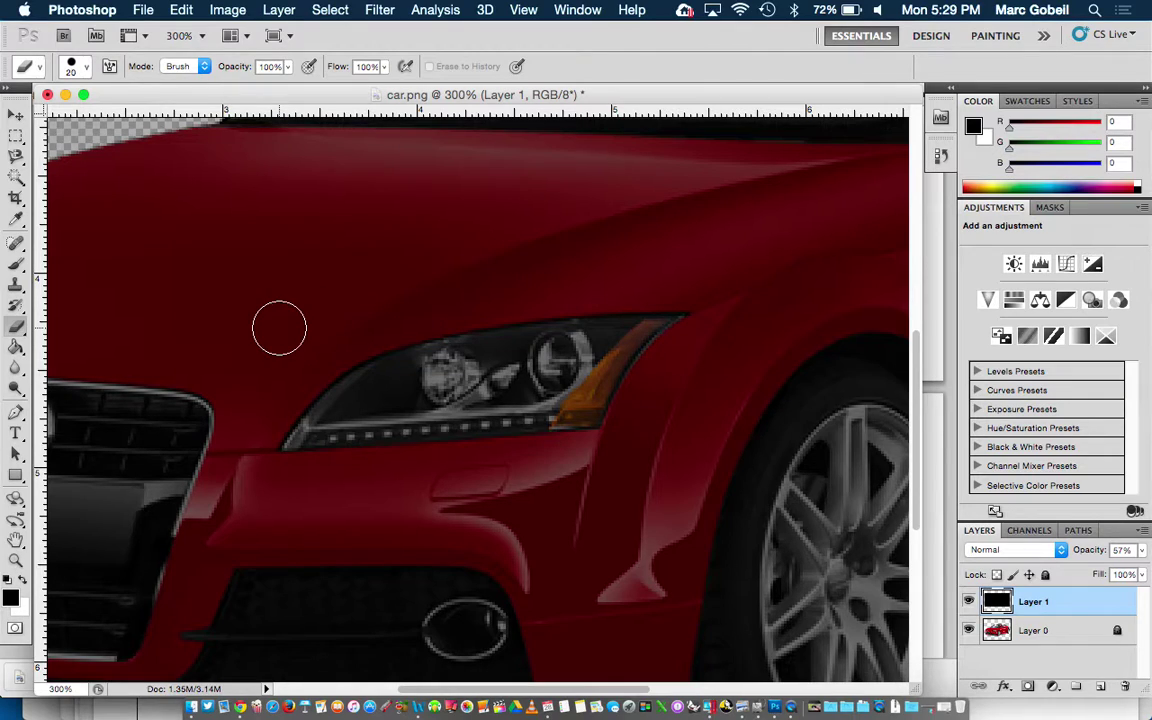
{"action": "key", "text": "bracketleft"}
{"action": "key", "text": "bracketleft"}
{"action": "key", "text": "bracketleft"}
{"action": "key", "text": "bracketleft"}
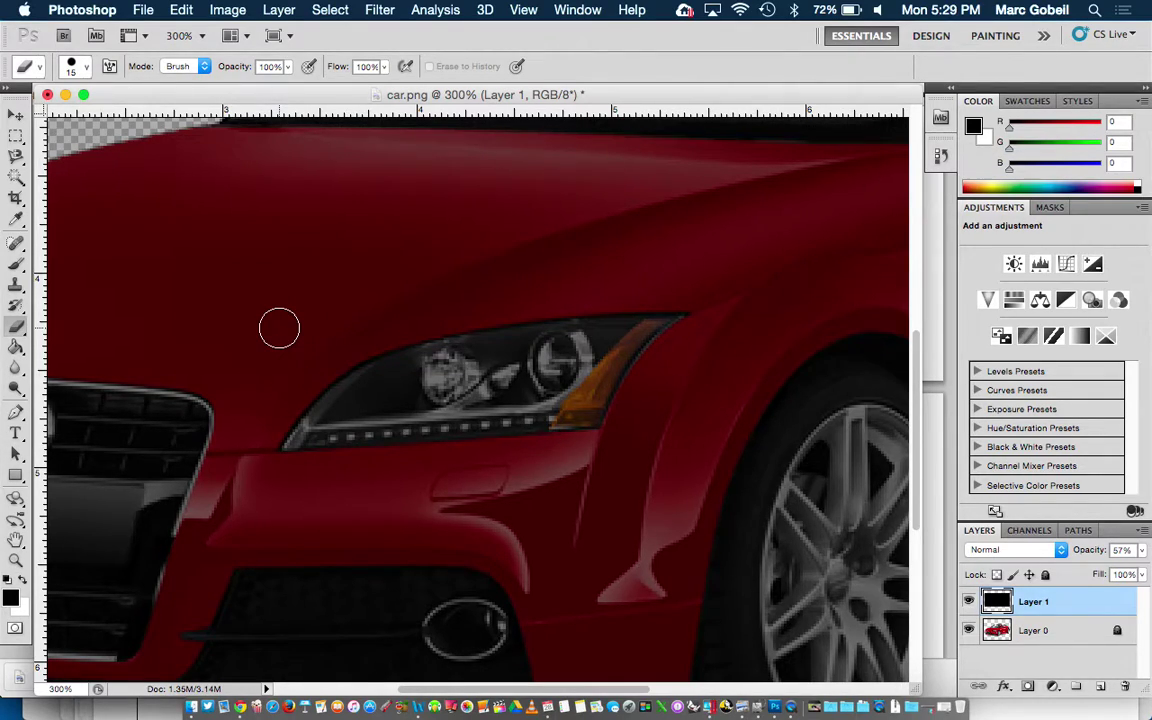
Enlarge the eraser brush to 40 px and reduce it to 30 px to compare it with the headlight
{"action": "key", "text": "bracketright"}
{"action": "key", "text": "bracketright"}
{"action": "key", "text": "bracketright"}
{"action": "key", "text": "bracketright"}
{"action": "key", "text": "bracketright"}
{"action": "key", "text": "bracketright"}
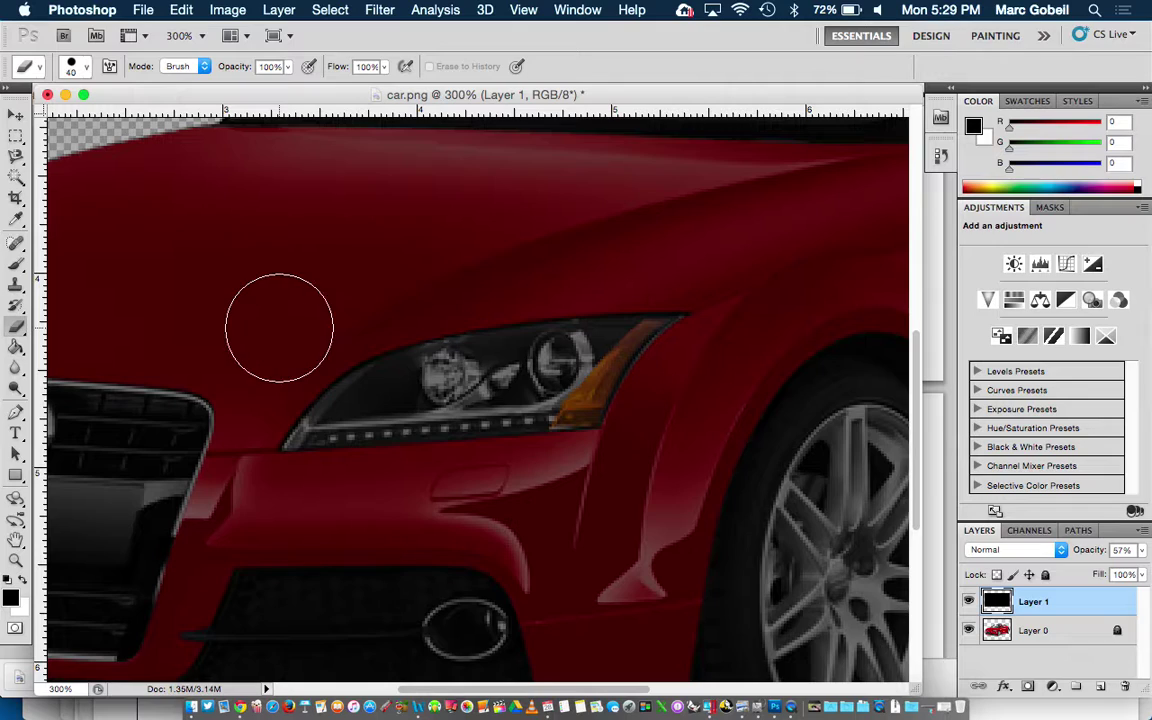
{"action": "key", "text": "bracketleft"}
{"action": "key", "text": "bracketleft"}
{"action": "key", "text": "bracketleft"}
{"action": "mouse_move", "coordinate": [483, 362]}
{"action": "left_mouse_down"}
{"action": "mouse_move", "coordinate": [470, 373]}
{"action": "mouse_move", "coordinate": [586, 373]}
{"action": "mouse_move", "coordinate": [540, 360]}
{"action": "mouse_move", "coordinate": [649, 394]}
{"action": "left_mouse_up"}
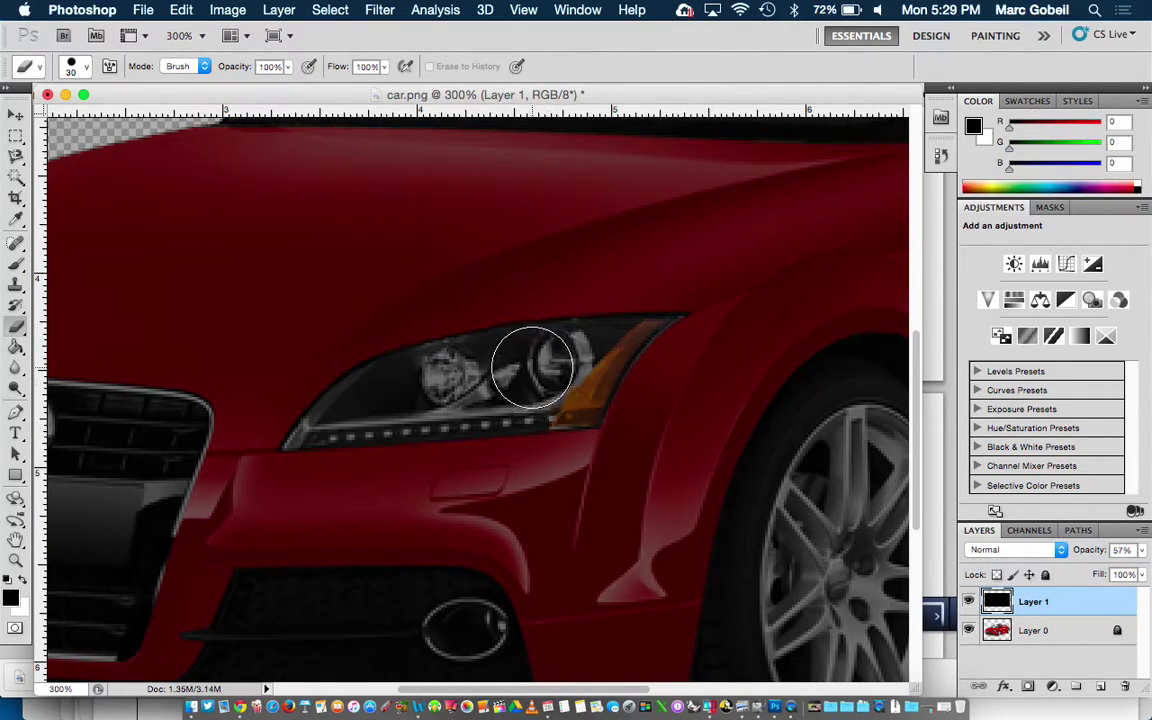
Enlarge the eraser brush to 125 px, erase one spot of Layer 1 over the headlight, and undo the erasure
{"action": "key", "text": "bracketright"}
{"action": "key", "text": "bracketright"}
{"action": "key", "text": "bracketright"}
{"action": "key", "text": "bracketright"}
{"action": "key", "text": "bracketright"}
{"action": "key", "text": "bracketright"}
{"action": "key", "text": "bracketright"}
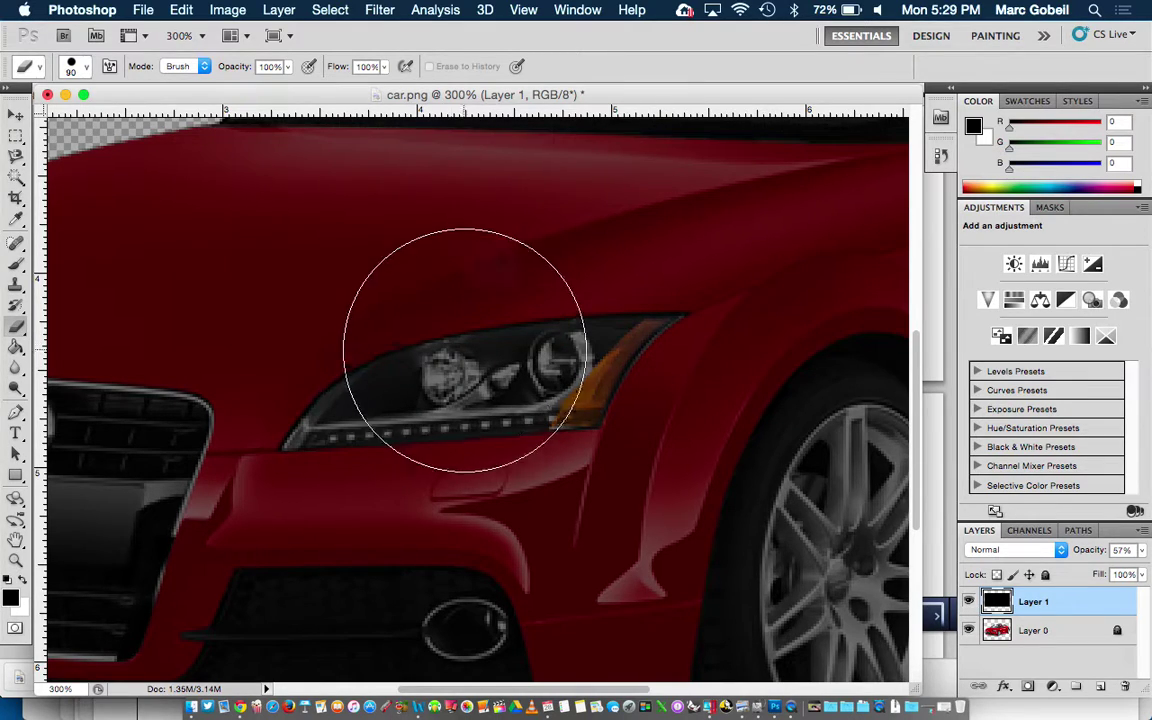
{"action": "key", "text": "bracketright"}
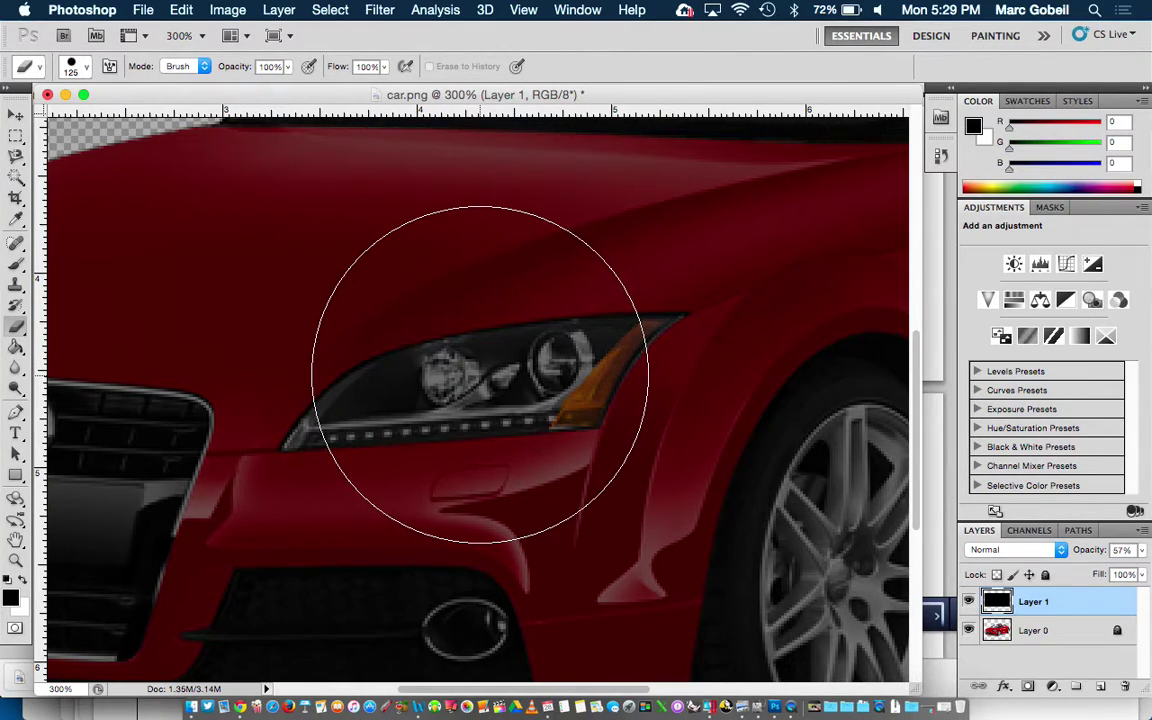
{"action": "left_click", "coordinate": [440, 360]}
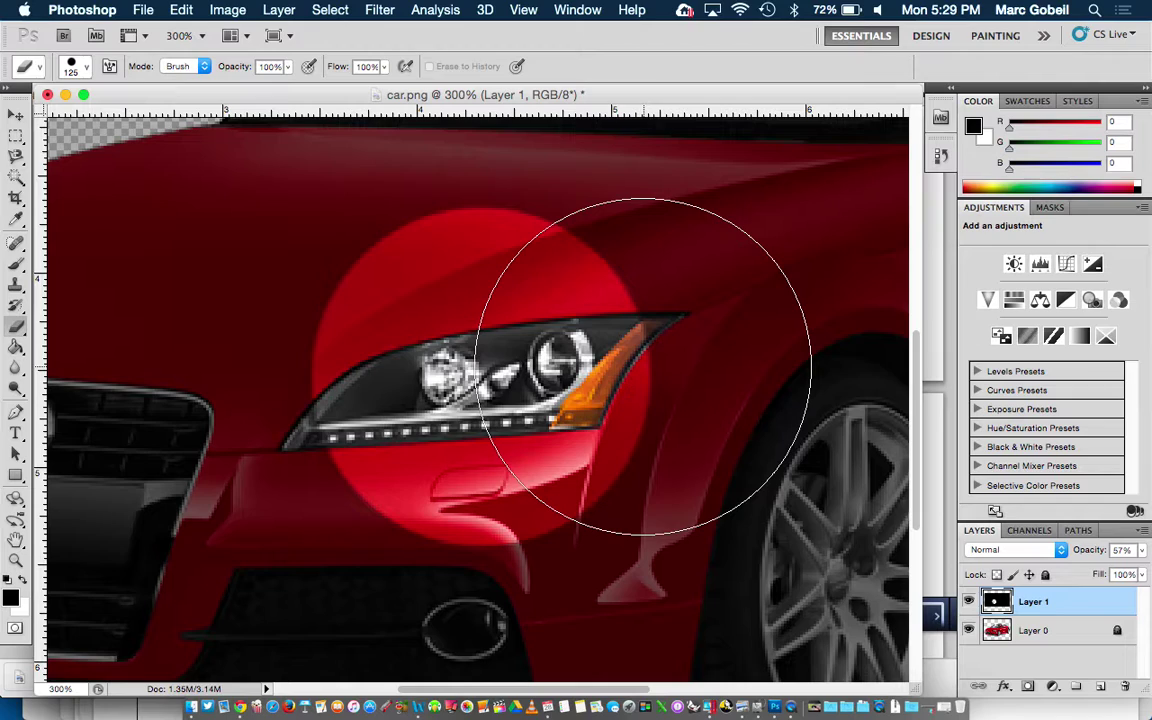
{"action": "key", "text": "super+z"}
Try eraser brush sizes of 35 px and 50 px over the headlight, and set the brush to 15 px
{"action": "key", "text": "bracketleft"}
{"action": "key", "text": "bracketleft"}
{"action": "key", "text": "bracketleft"}
{"action": "key", "text": "bracketleft"}
{"action": "key", "text": "bracketleft"}
{"action": "key", "text": "bracketleft"}
{"action": "key", "text": "bracketleft"}
{"action": "key", "text": "bracketleft"}
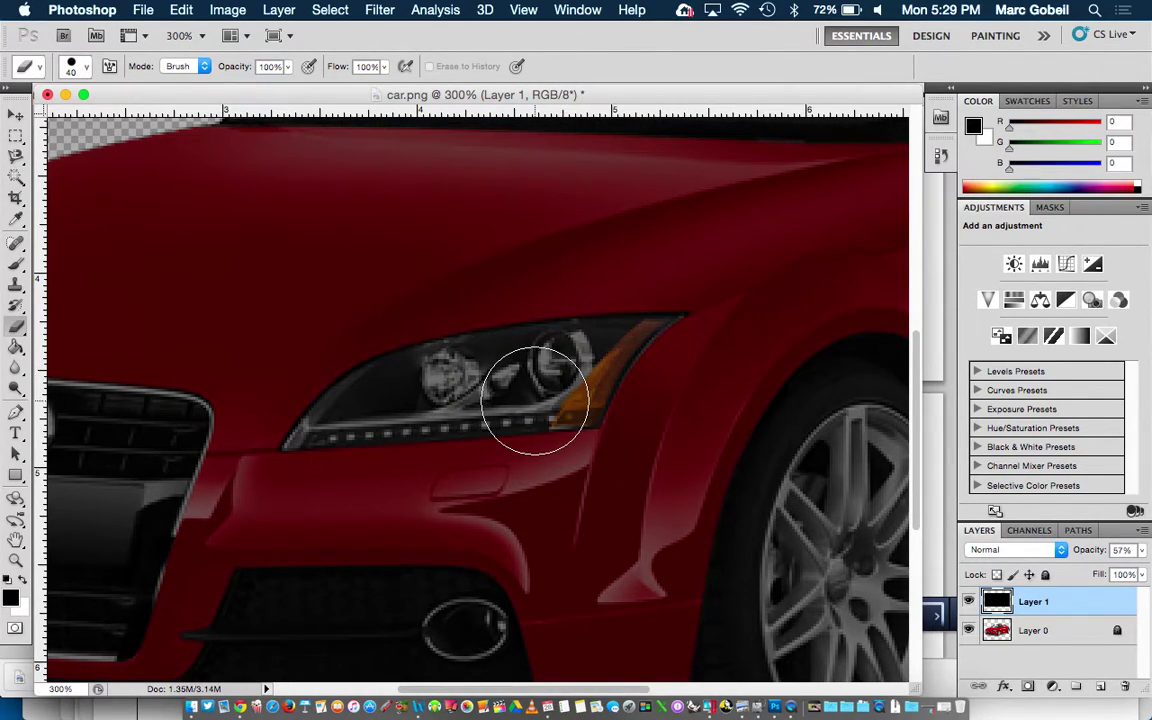
{"action": "key", "text": "bracketleft"}
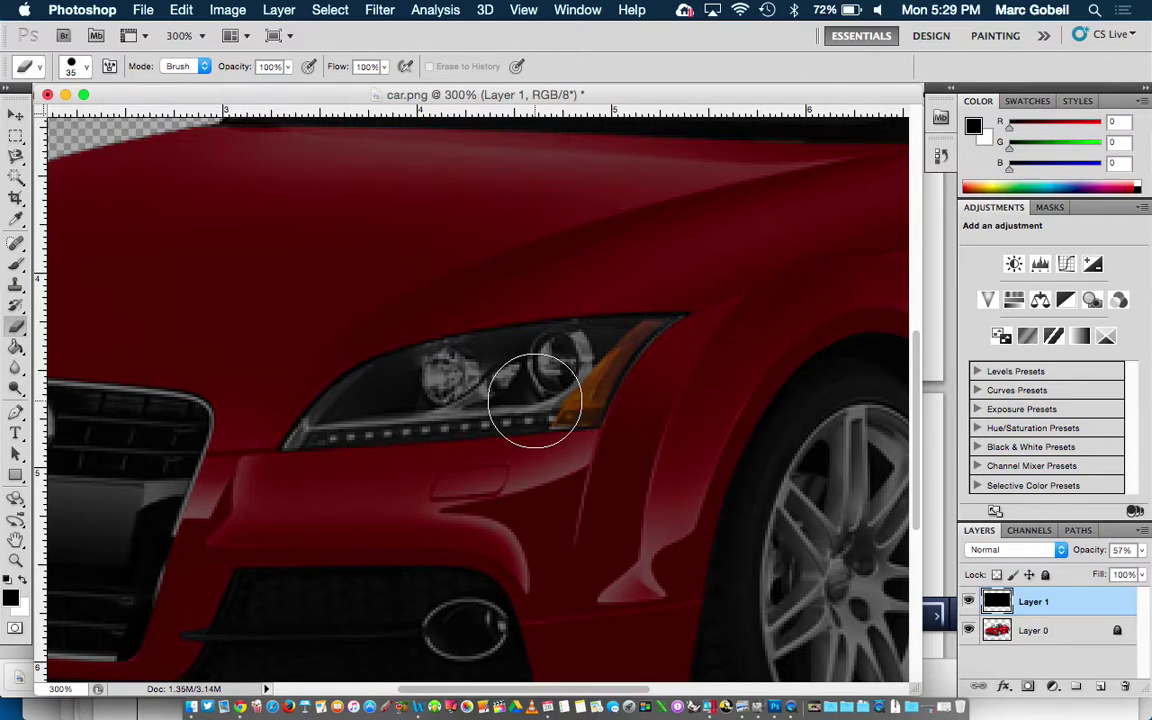
{"action": "key", "text": "bracketright"}
{"action": "key", "text": "bracketright"}
{"action": "key", "text": "bracketright"}
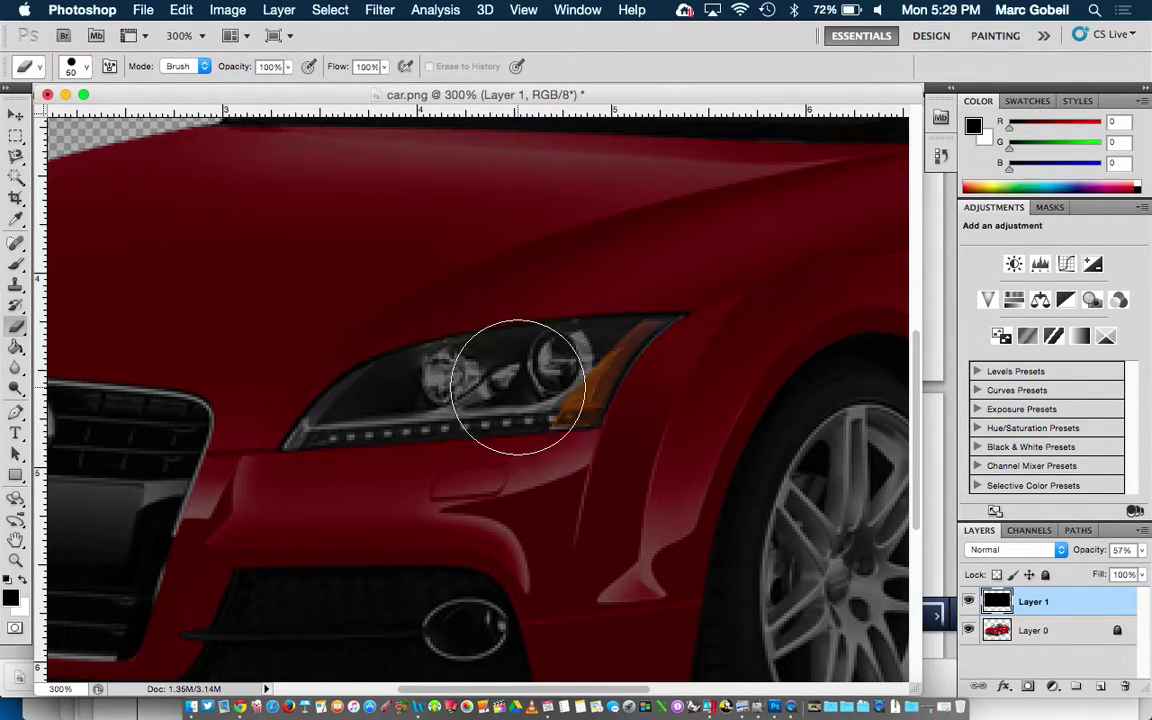
{"action": "key", "text": "bracketleft"}
{"action": "key", "text": "bracketleft"}
{"action": "key", "text": "bracketright"}
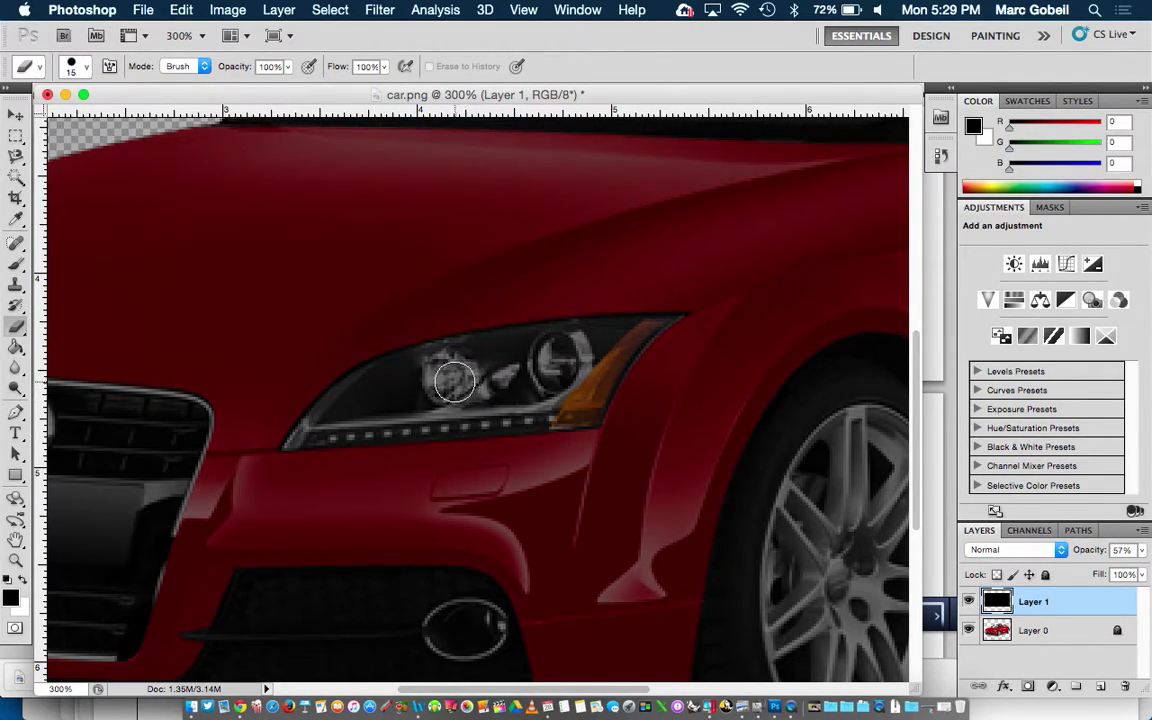
Erase Layer 1 over the headlight's lamps with the 15 px eraser
{"action": "mouse_move", "coordinate": [437, 386]}
{"action": "left_mouse_down"}
{"action": "mouse_move", "coordinate": [536, 367]}
{"action": "mouse_move", "coordinate": [522, 350]}
{"action": "mouse_move", "coordinate": [445, 352]}
{"action": "mouse_move", "coordinate": [373, 389]}
{"action": "left_mouse_up"}
{"action": "key", "text": "bracketleft"}
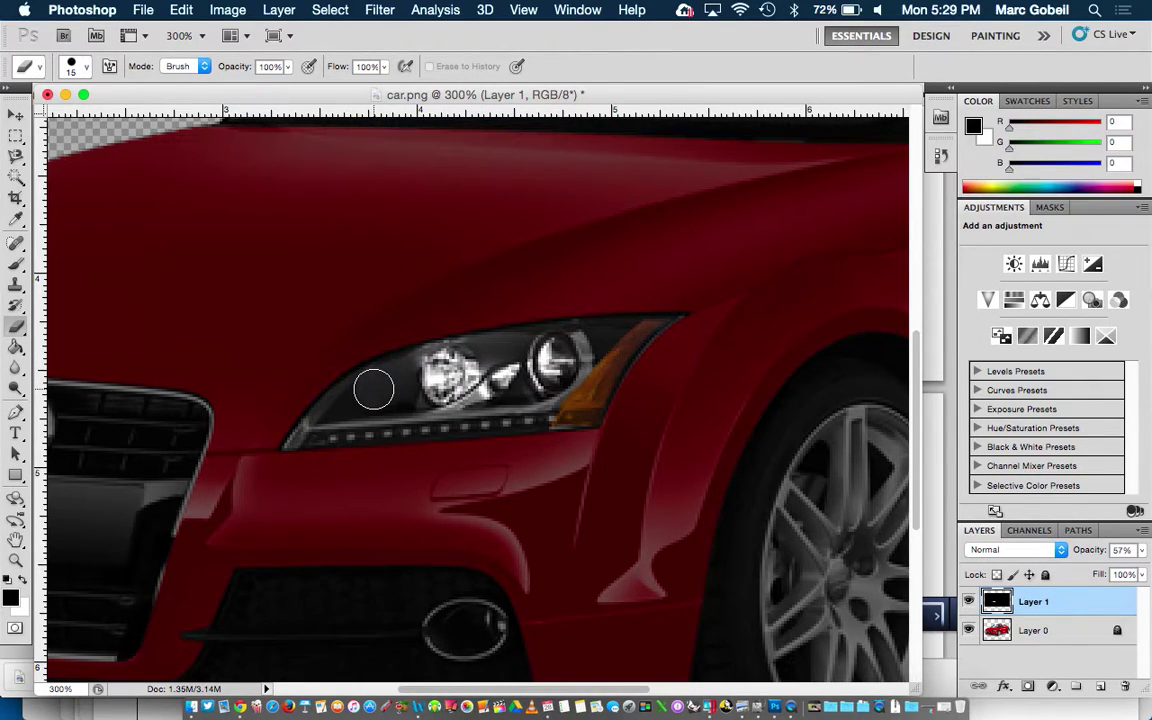
Erase more of Layer 1 around the headlight's round lamp and along its lower trim with the 15 px eraser
{"action": "key", "text": "super+equal"}
{"action": "key", "text": "super+equal"}
{"action": "key", "text": "super+equal"}
{"action": "key", "text": "super+equal"}
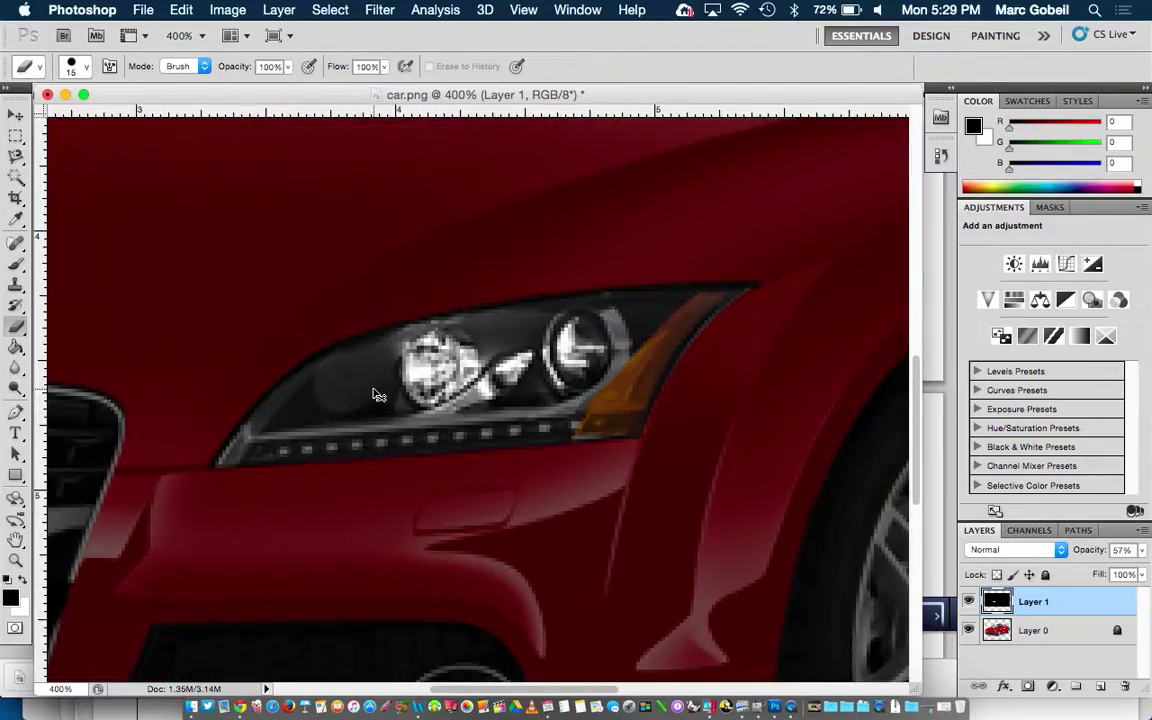
{"action": "key", "text": "super+equal"}
{"action": "key", "text": "super+equal"}
{"action": "key", "text": "super+equal"}
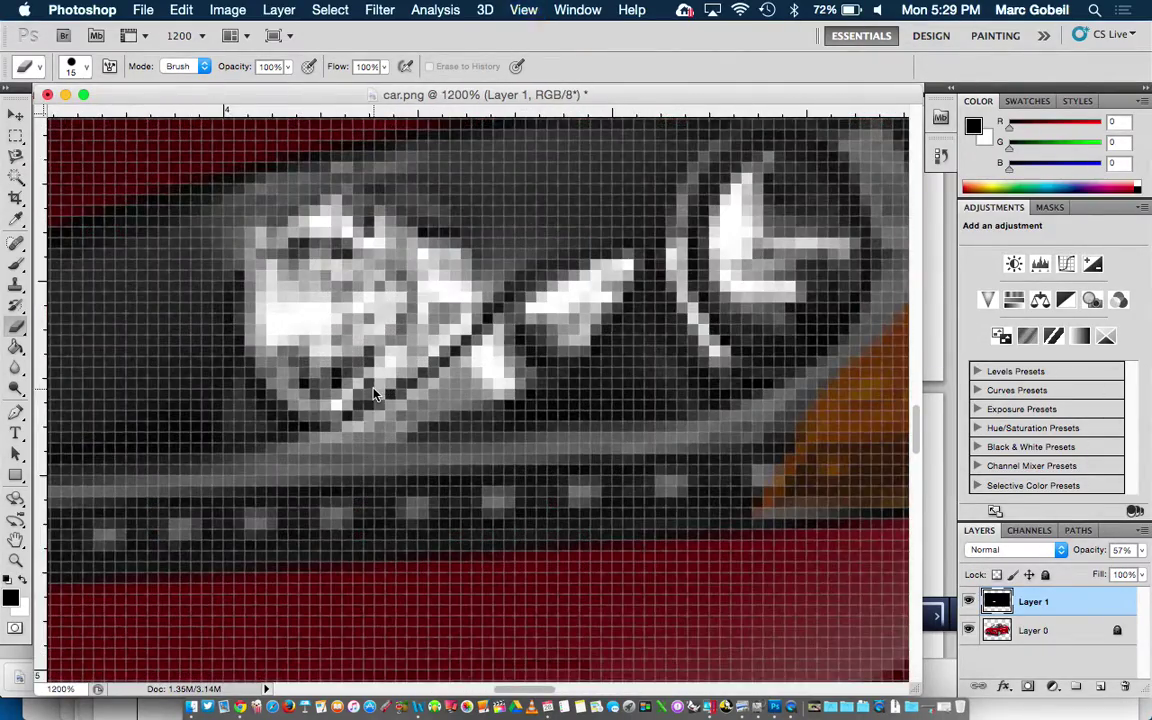
{"action": "key", "text": "super+minus"}
{"action": "key", "text": "super+minus"}
{"action": "key", "text": "super+minus"}
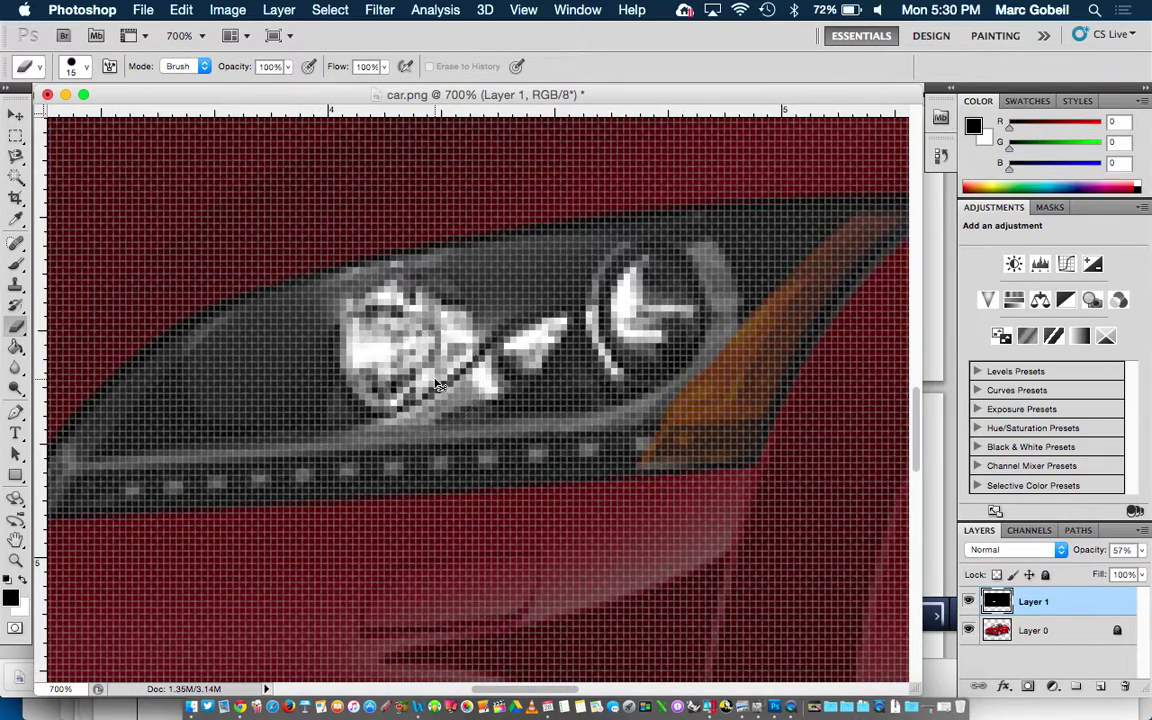
{"action": "key", "text": "super+equal"}
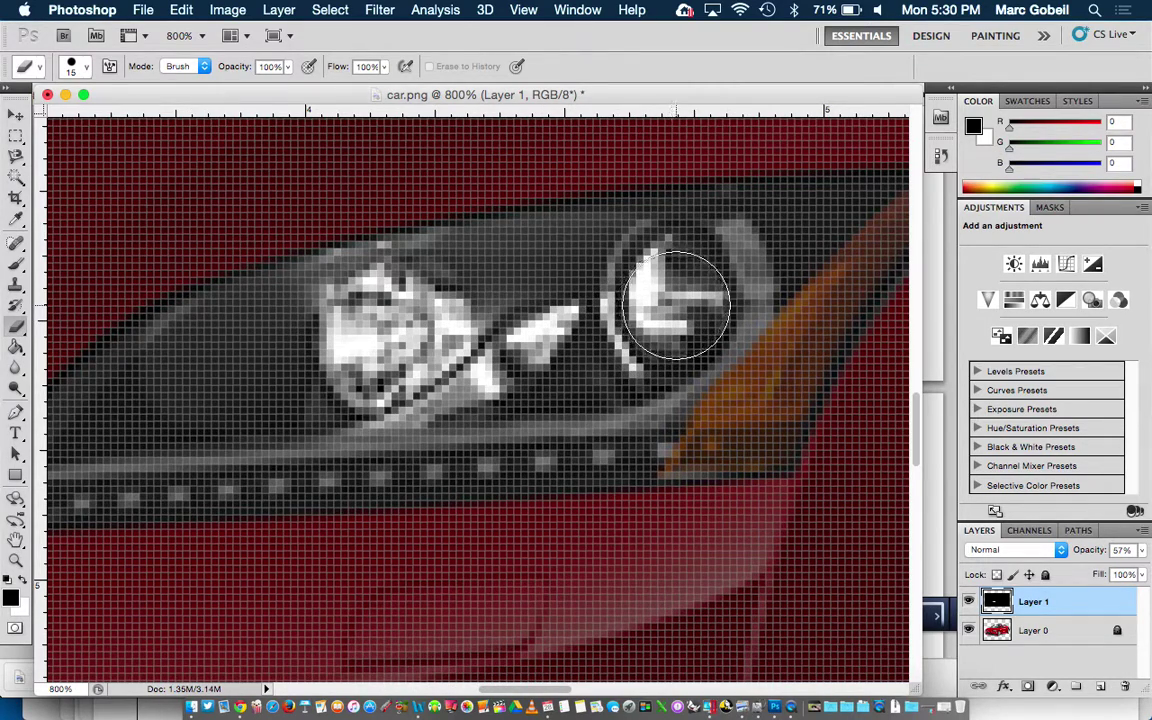
{"action": "key", "text": "bracketright"}
{"action": "key", "text": "bracketright"}
{"action": "key", "text": "bracketleft"}
{"action": "key", "text": "bracketleft"}
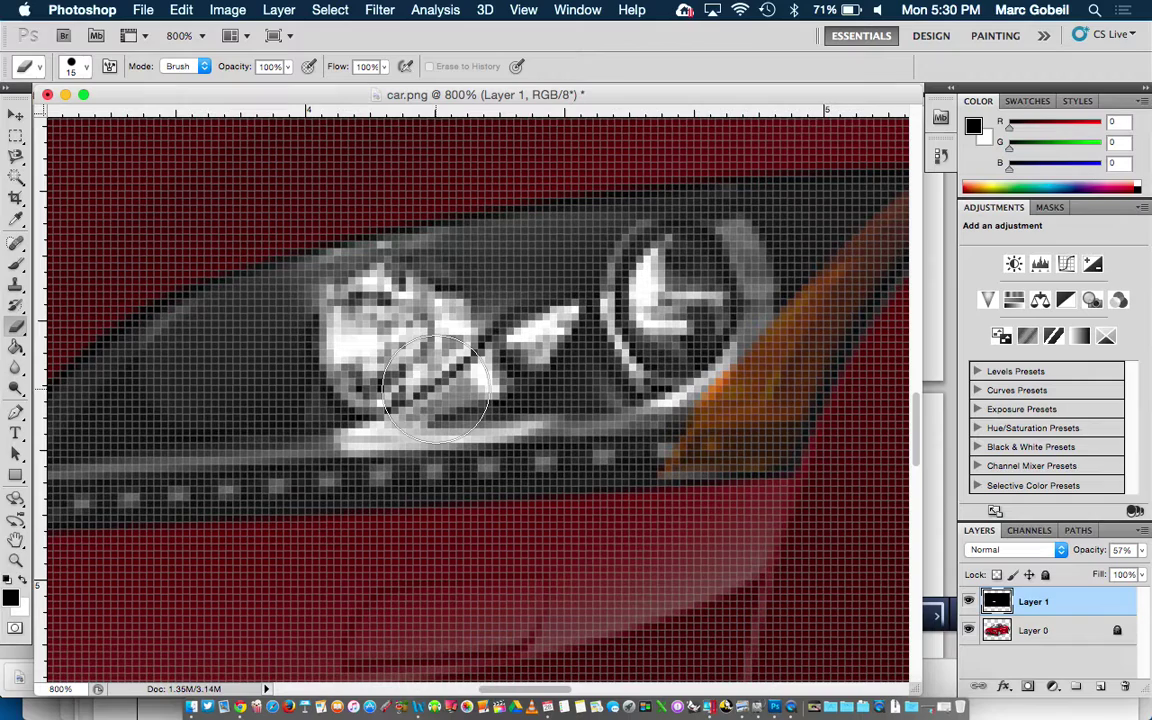
Erase Layer 1 over the upper part of the front wheel's rim and tire with the 15 px eraser
{"action": "scroll", "coordinate": [435, 388], "scroll_direction": "right", "scroll_amount": 2}
{"action": "scroll", "coordinate": [435, 388], "scroll_direction": "right", "scroll_amount": 5}
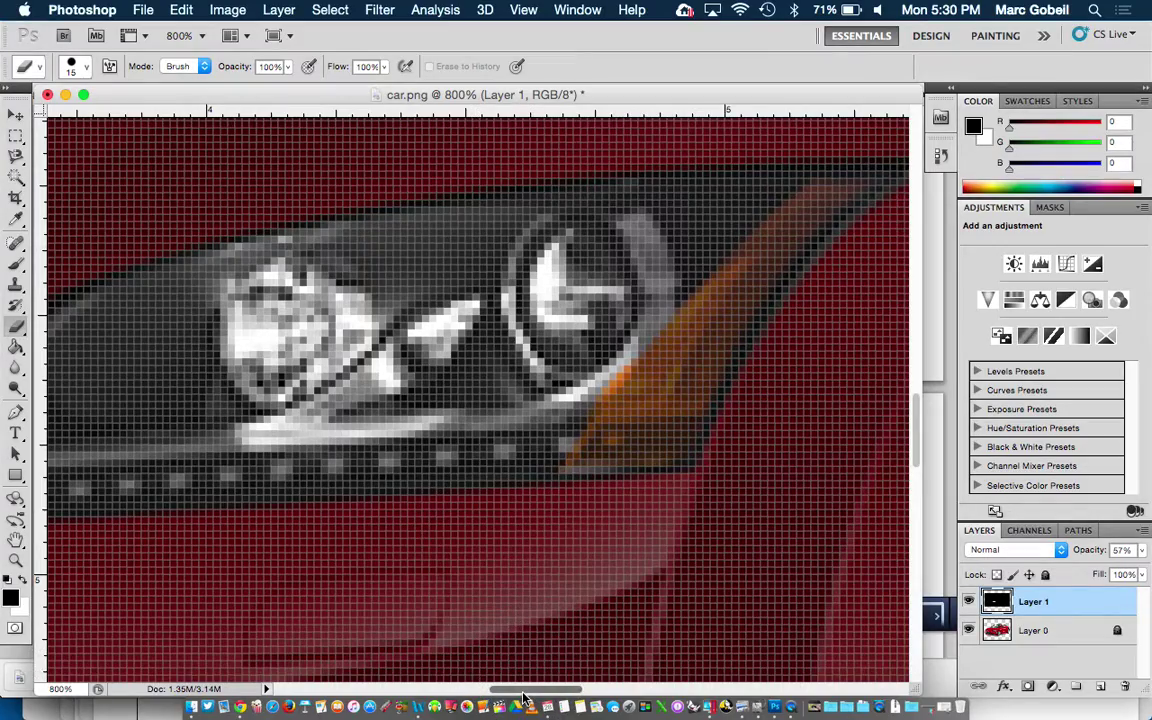
{"action": "scroll", "coordinate": [600, 660], "scroll_direction": "right", "scroll_amount": 5}
{"action": "scroll", "coordinate": [700, 652], "scroll_direction": "down", "scroll_amount": 5}
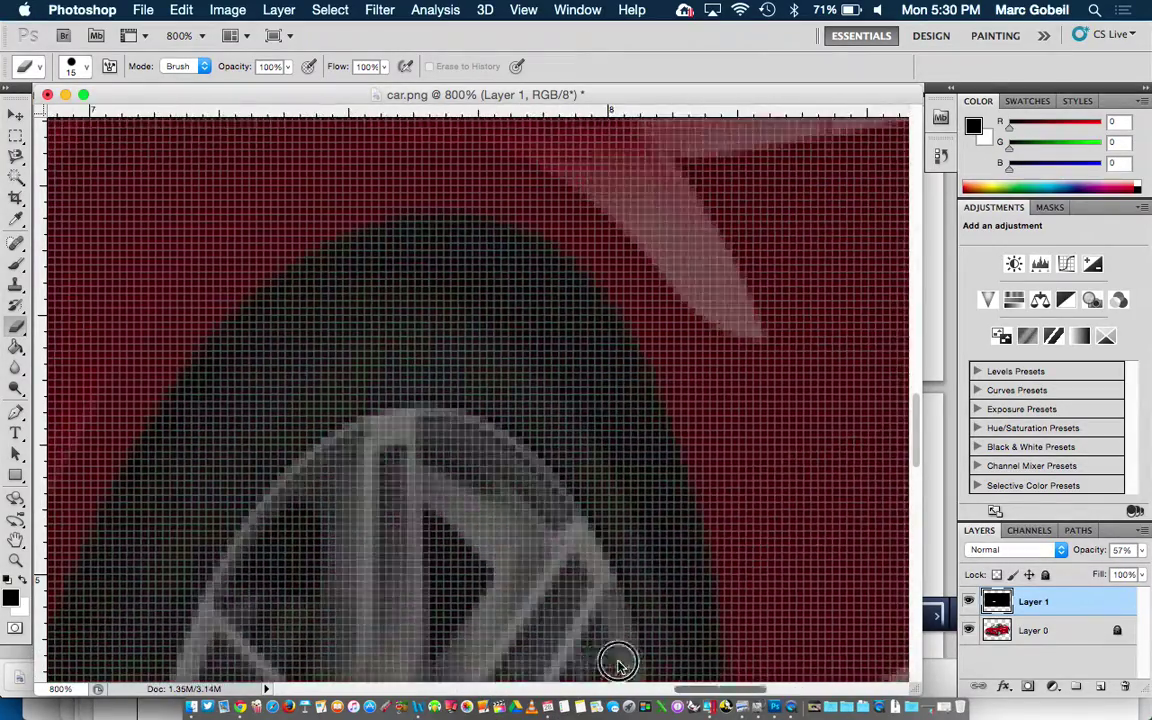
{"action": "scroll", "coordinate": [600, 660], "scroll_direction": "up", "scroll_amount": 5}
{"action": "scroll", "coordinate": [557, 662], "scroll_direction": "down", "scroll_amount": 10}
{"action": "scroll", "coordinate": [640, 645], "scroll_direction": "right", "scroll_amount": 5}
{"action": "scroll", "coordinate": [655, 653], "scroll_direction": "left", "scroll_amount": 10}
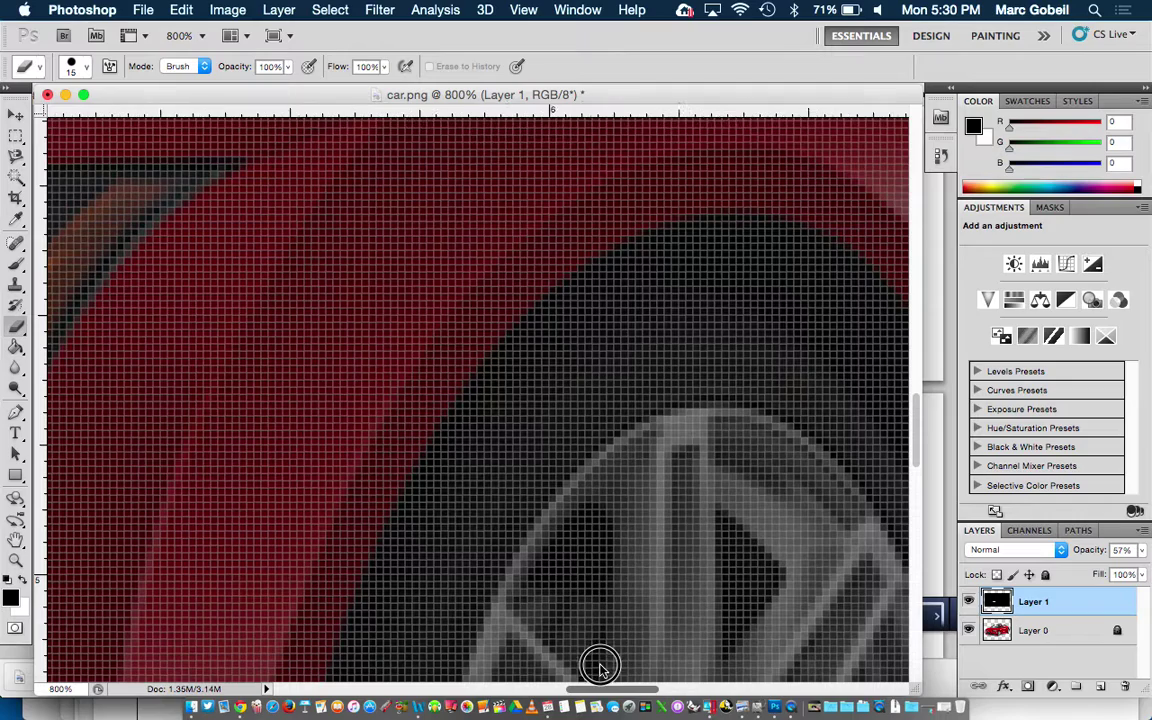
{"action": "key", "text": "super+minus"}
{"action": "key", "text": "super+minus"}
{"action": "key", "text": "super+minus"}
{"action": "key", "text": "super+minus"}
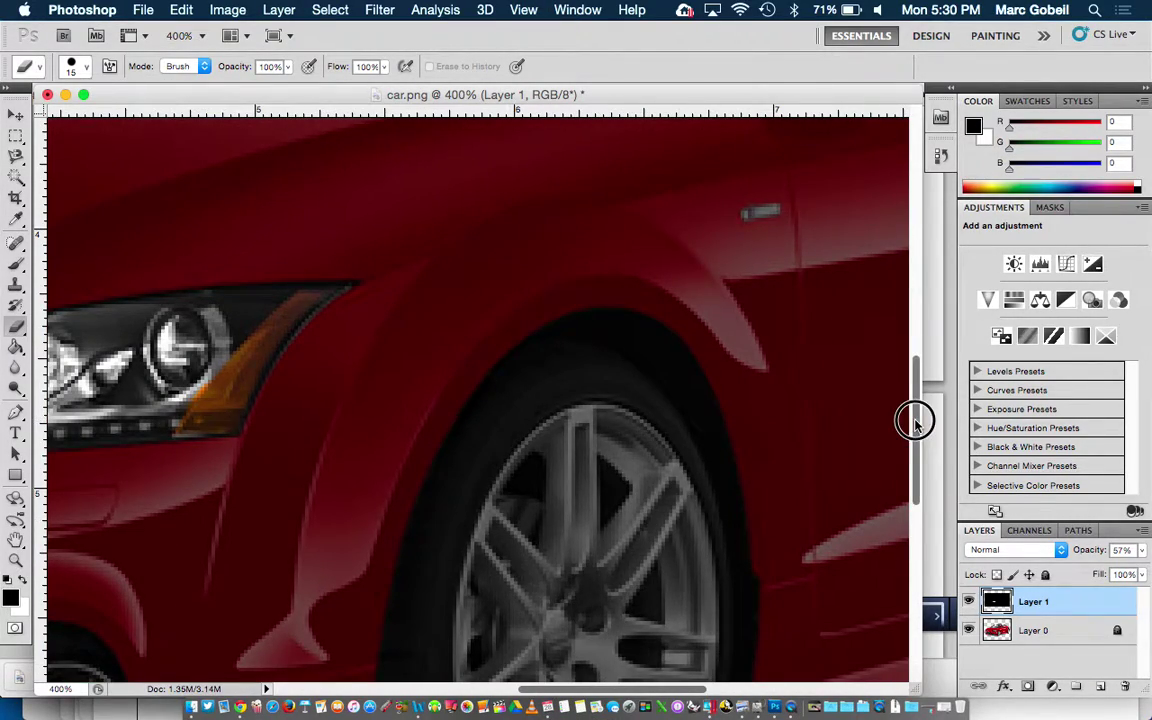
{"action": "left_click_drag", "start_coordinate": [918, 419], "coordinate": [918, 390]}
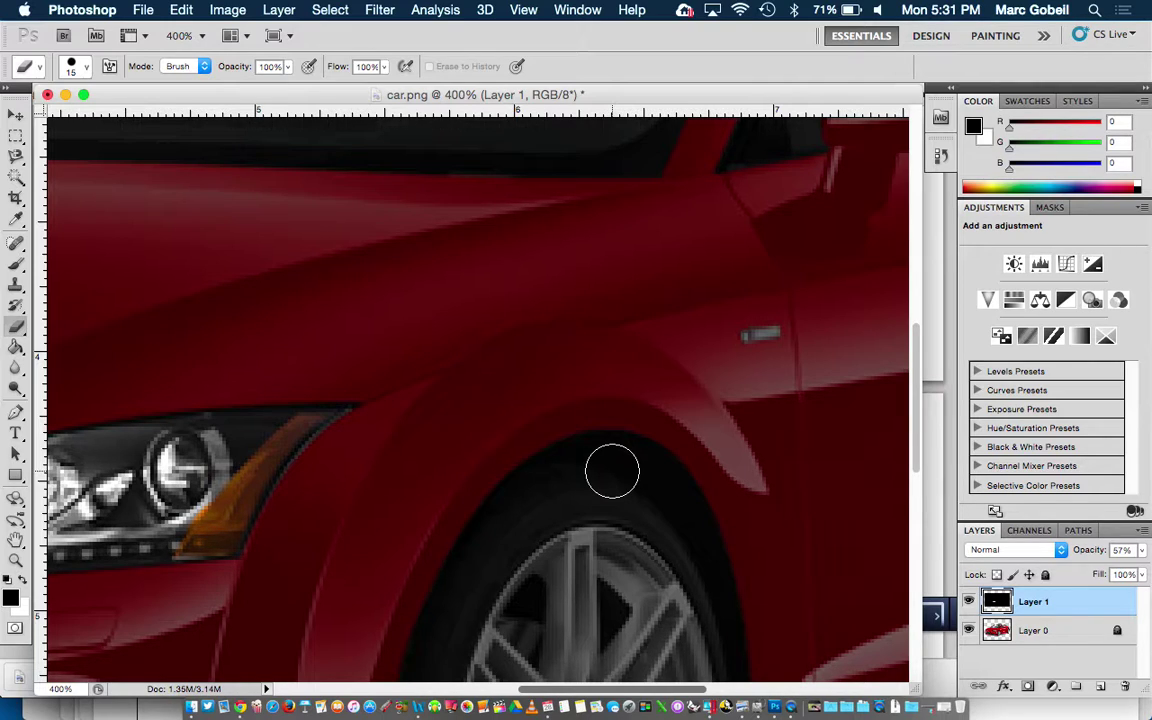
{"action": "scroll", "coordinate": [612, 471], "scroll_direction": "up", "scroll_amount": 2}
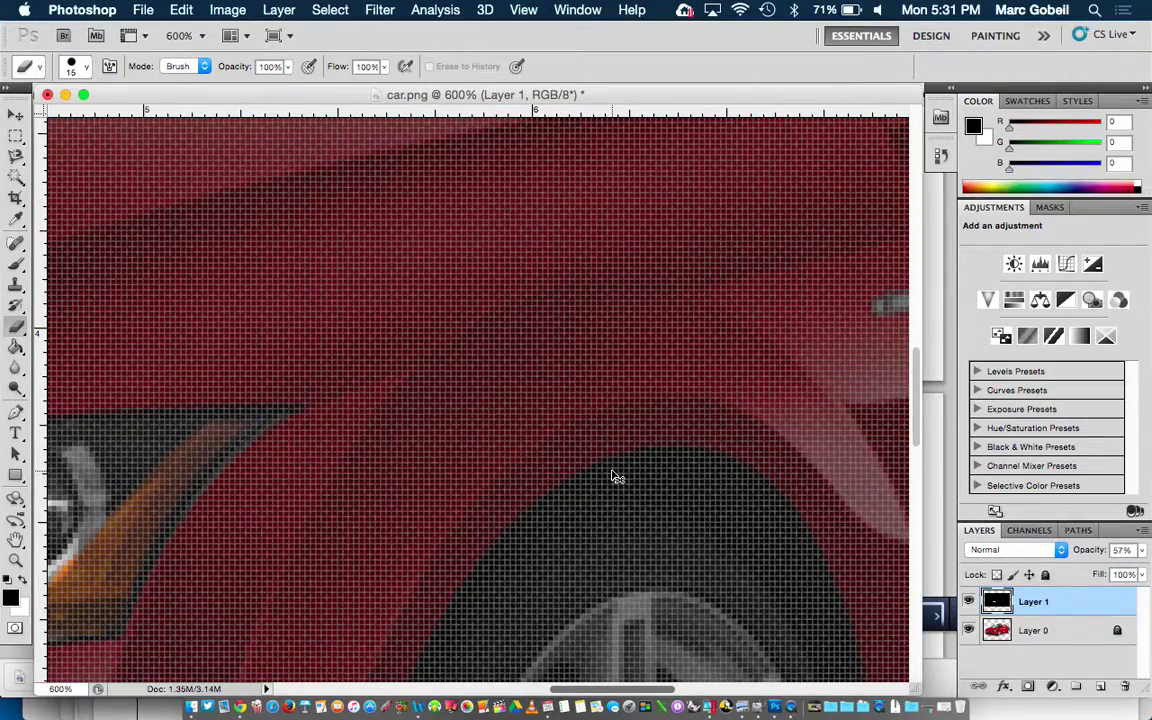
{"action": "scroll", "coordinate": [615, 477], "scroll_direction": "up", "scroll_amount": 3}
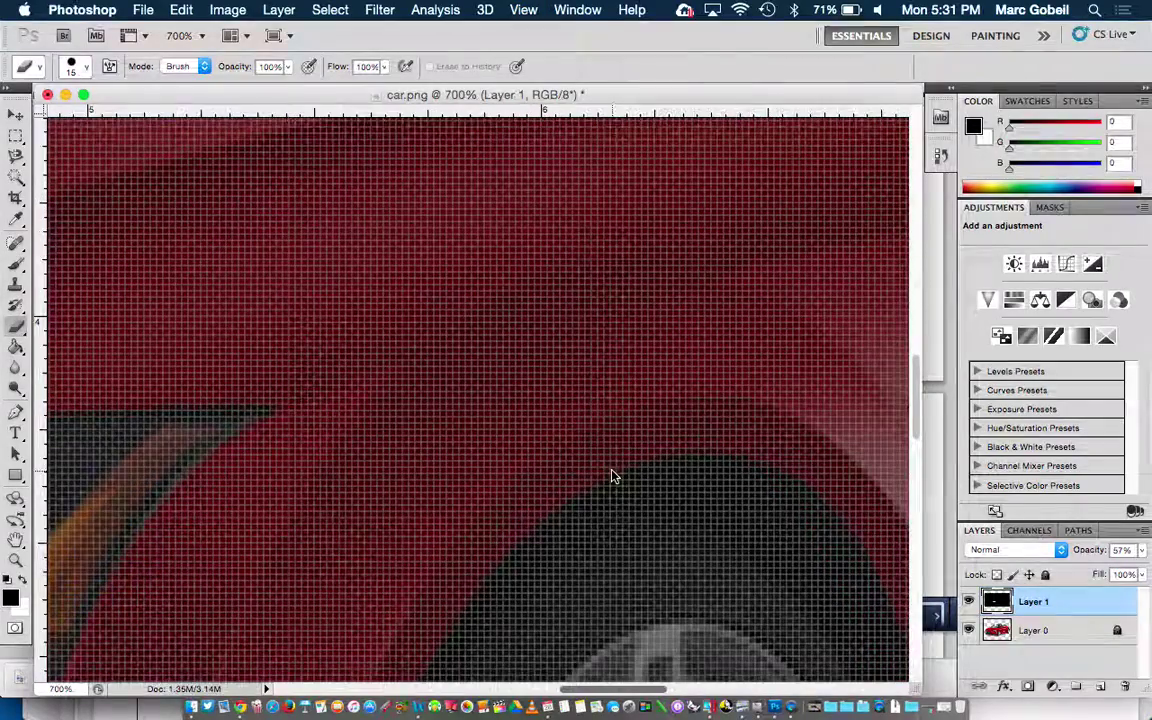
{"action": "scroll", "coordinate": [612, 477], "scroll_direction": "down", "scroll_amount": 1}
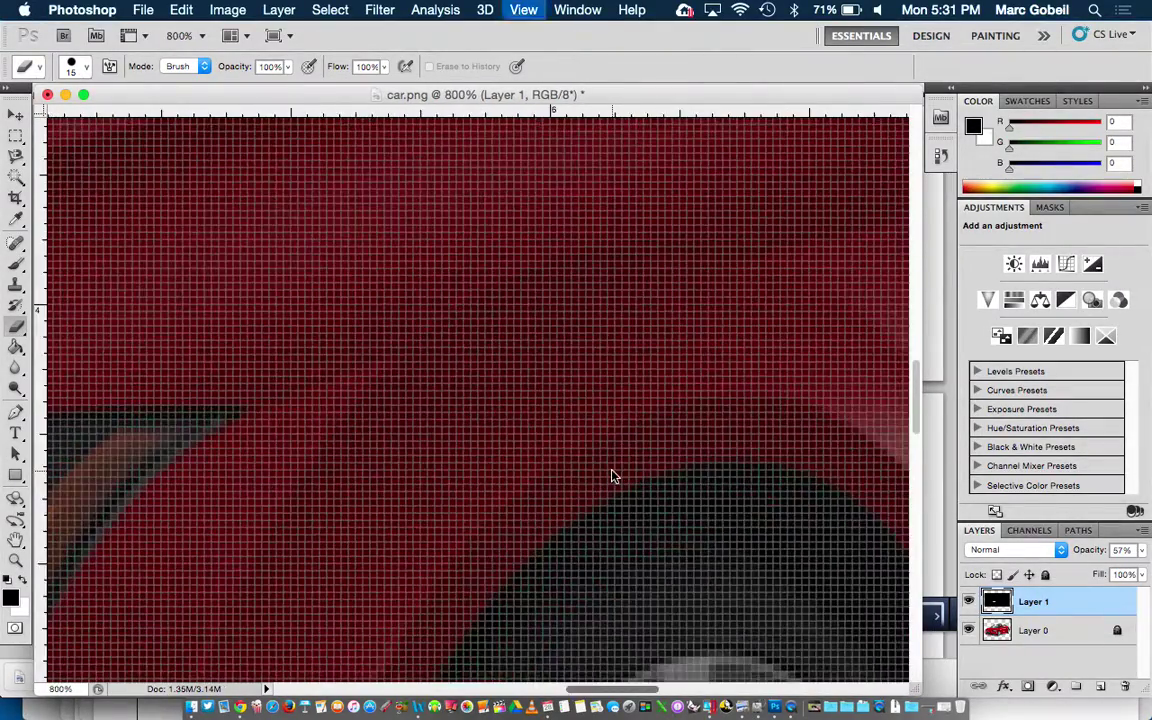
{"action": "scroll", "coordinate": [666, 561], "scroll_direction": "down", "scroll_amount": 5}
{"action": "scroll", "coordinate": [666, 561], "scroll_direction": "right", "scroll_amount": 3}
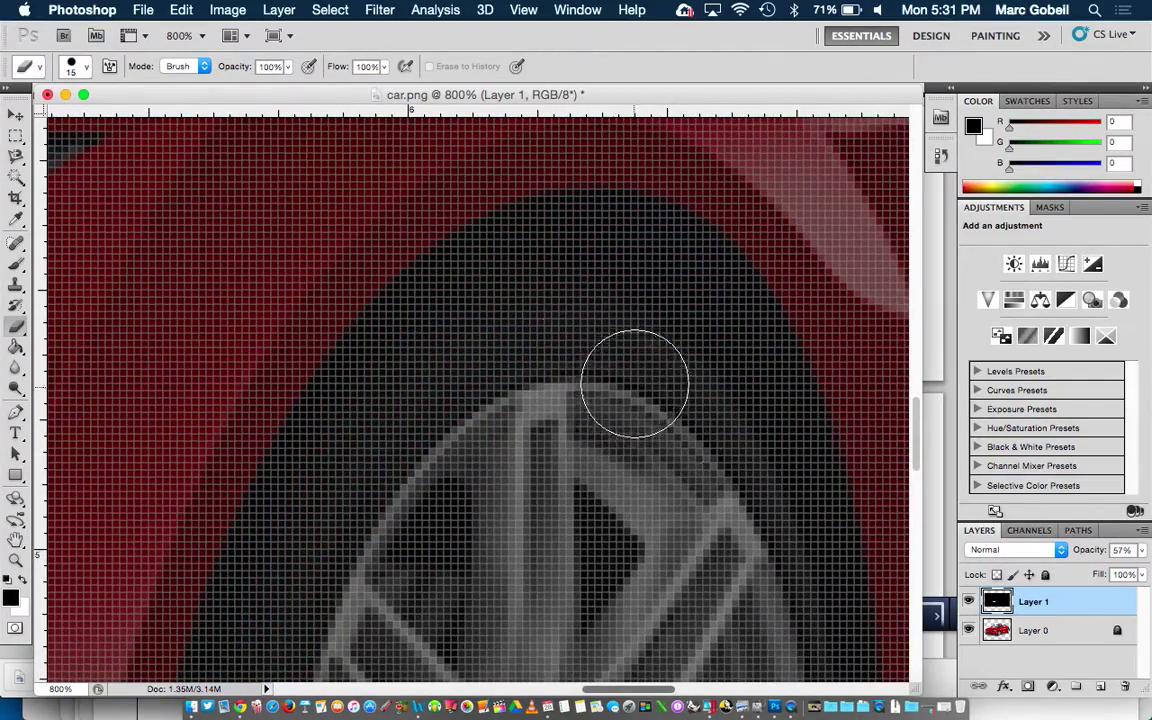
{"action": "mouse_move", "coordinate": [634, 383]}
{"action": "left_mouse_down"}
{"action": "mouse_move", "coordinate": [553, 527]}
{"action": "mouse_move", "coordinate": [584, 334]}
{"action": "left_mouse_up"}
{"action": "mouse_move", "coordinate": [517, 290]}
{"action": "left_mouse_down"}
{"action": "mouse_move", "coordinate": [452, 413]}
{"action": "mouse_move", "coordinate": [680, 395]}
{"action": "mouse_move", "coordinate": [525, 375]}
{"action": "left_mouse_up"}
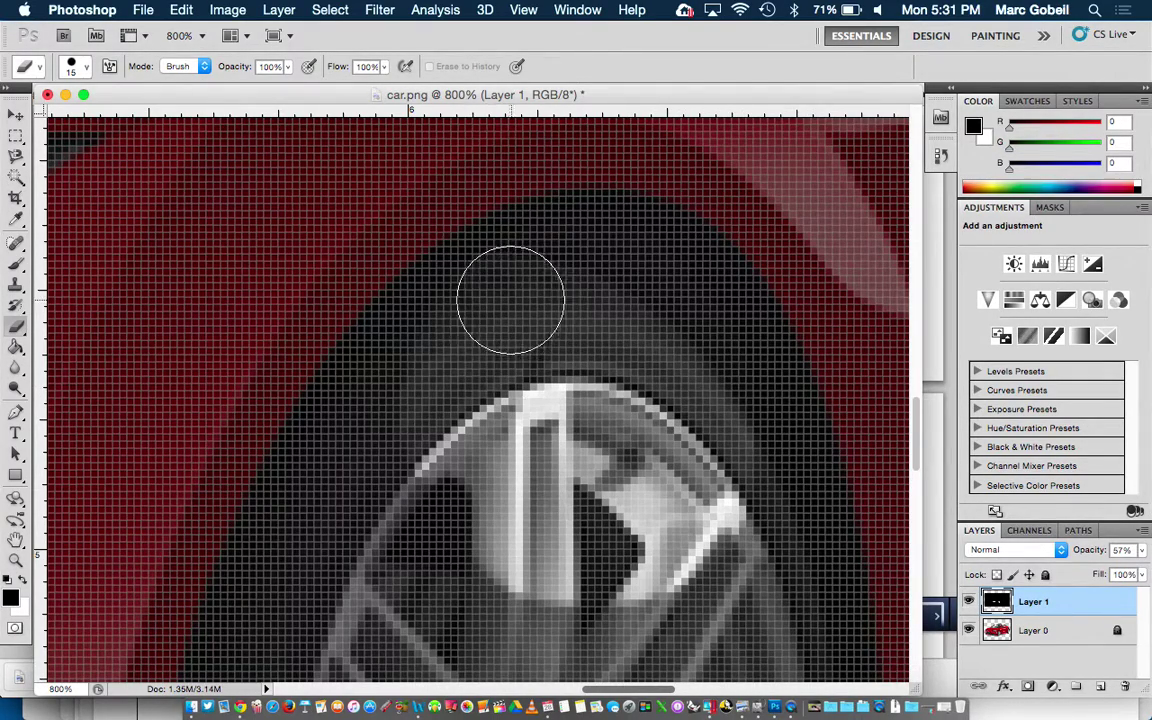
{"action": "mouse_move", "coordinate": [396, 392]}
{"action": "left_mouse_down"}
{"action": "mouse_move", "coordinate": [334, 468]}
{"action": "mouse_move", "coordinate": [336, 441]}
{"action": "left_mouse_up"}
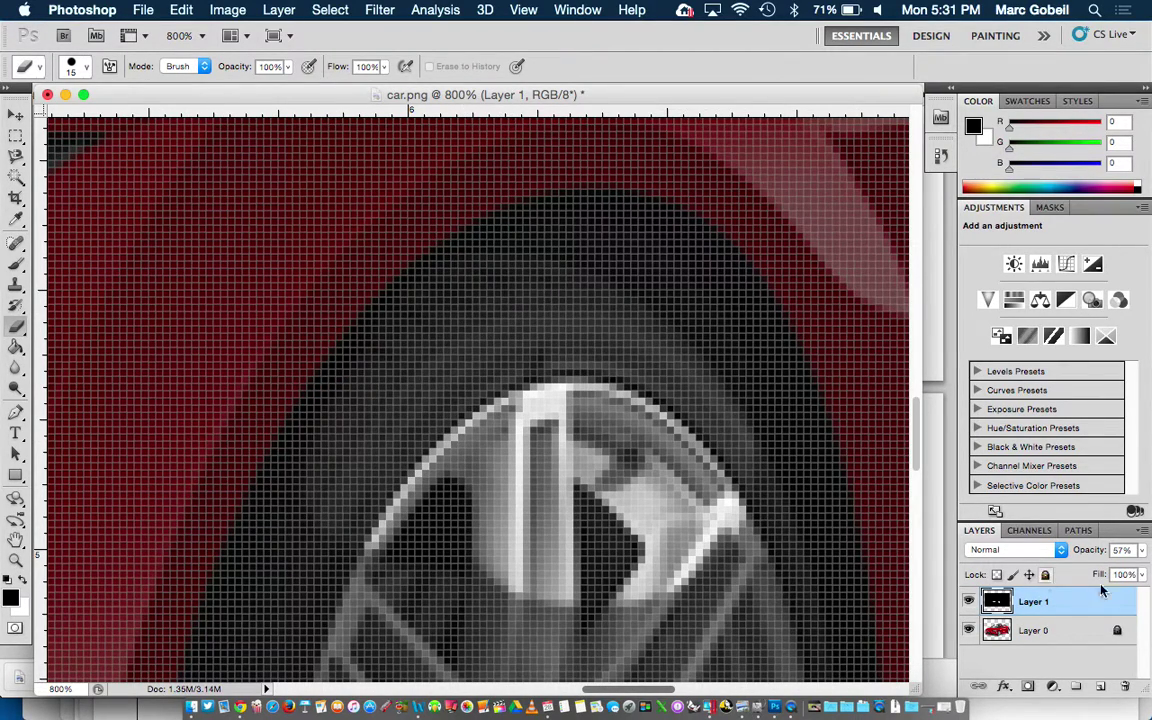
Try Layer 1 at 51% opacity, and raise it to 100% with the whole car in view
{"action": "left_click", "coordinate": [1142, 551]}
{"action": "mouse_move", "coordinate": [1101, 577]}
{"action": "left_mouse_down"}
{"action": "mouse_move", "coordinate": [1108, 568]}
{"action": "mouse_move", "coordinate": [1084, 568]}
{"action": "left_mouse_up"}
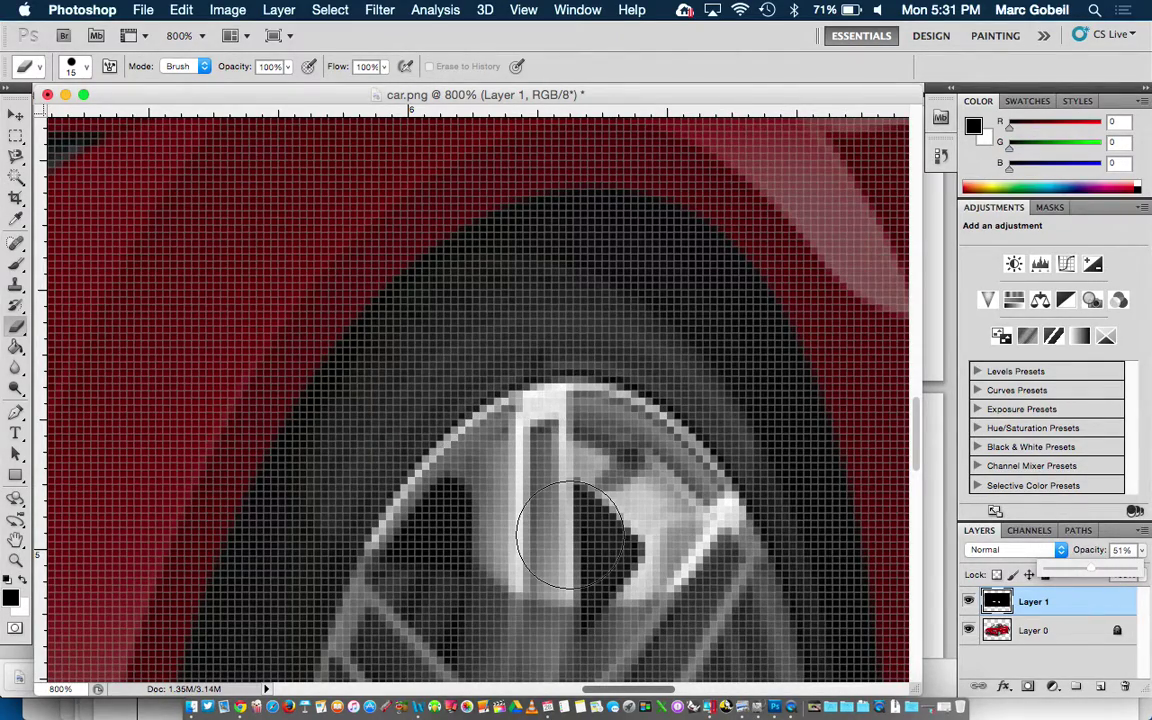
{"action": "key", "text": "super+minus"}
{"action": "key", "text": "super+minus"}
{"action": "key", "text": "super+minus"}
{"action": "key", "text": "super+minus"}
{"action": "key", "text": "super+minus"}
{"action": "key", "text": "super+minus"}
{"action": "key", "text": "super+minus"}
{"action": "key", "text": "super+minus"}
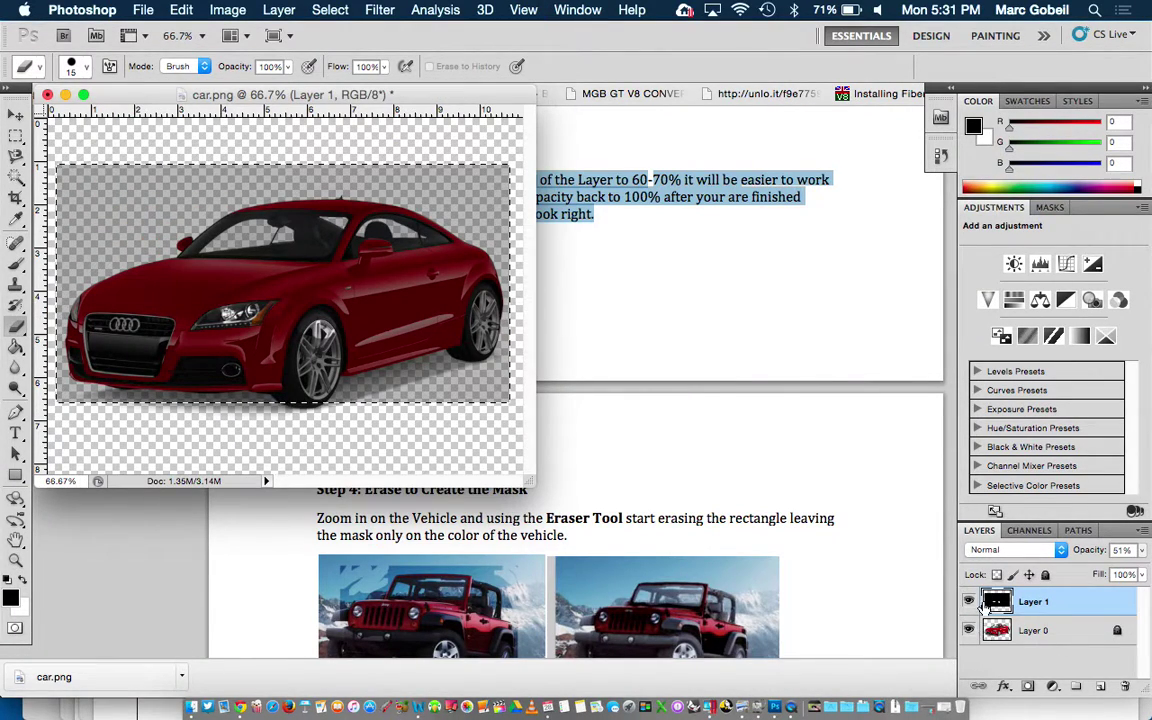
{"action": "left_click", "coordinate": [1142, 551]}
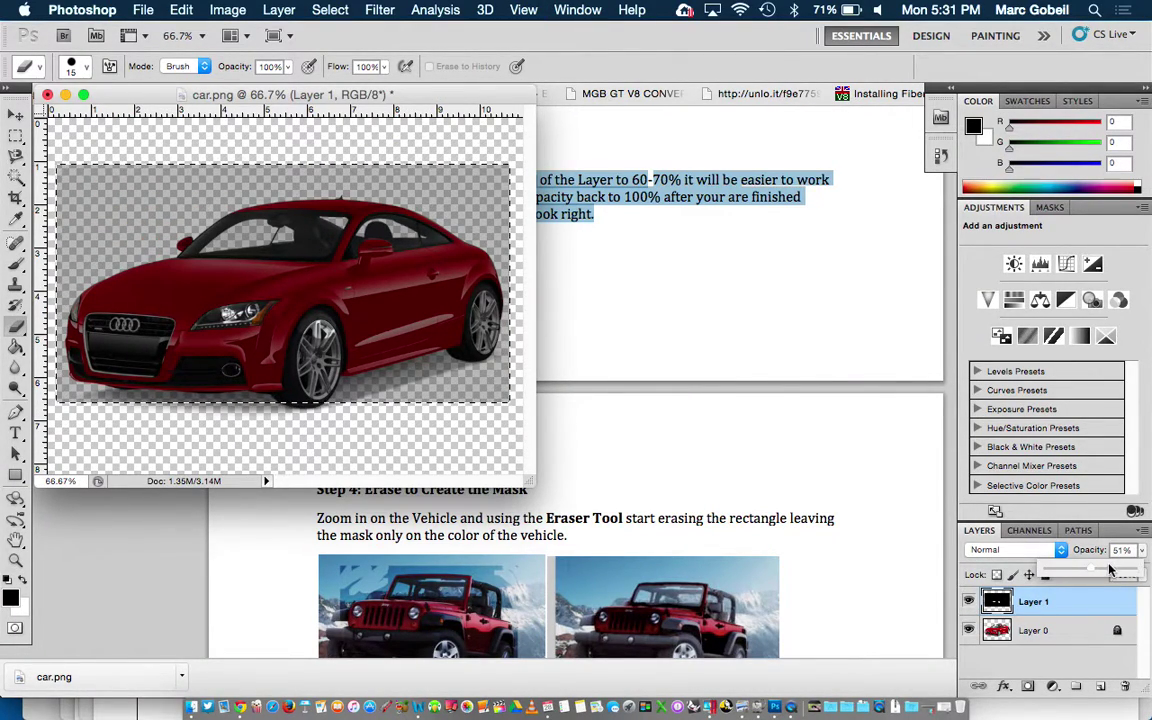
{"action": "mouse_move", "coordinate": [1142, 556]}
{"action": "left_mouse_down"}
{"action": "mouse_move", "coordinate": [1131, 560]}
{"action": "mouse_move", "coordinate": [1140, 556]}
{"action": "left_mouse_up"}
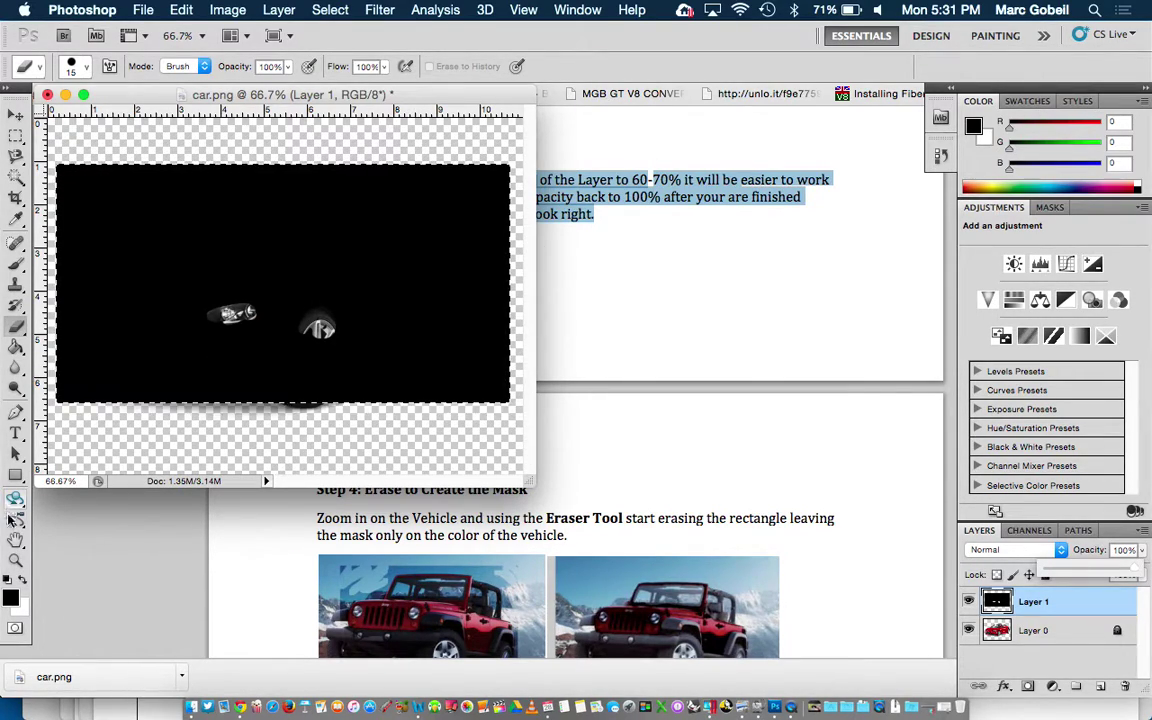
Set the foreground colour to bright green #37d137
{"action": "left_click", "coordinate": [10, 599]}
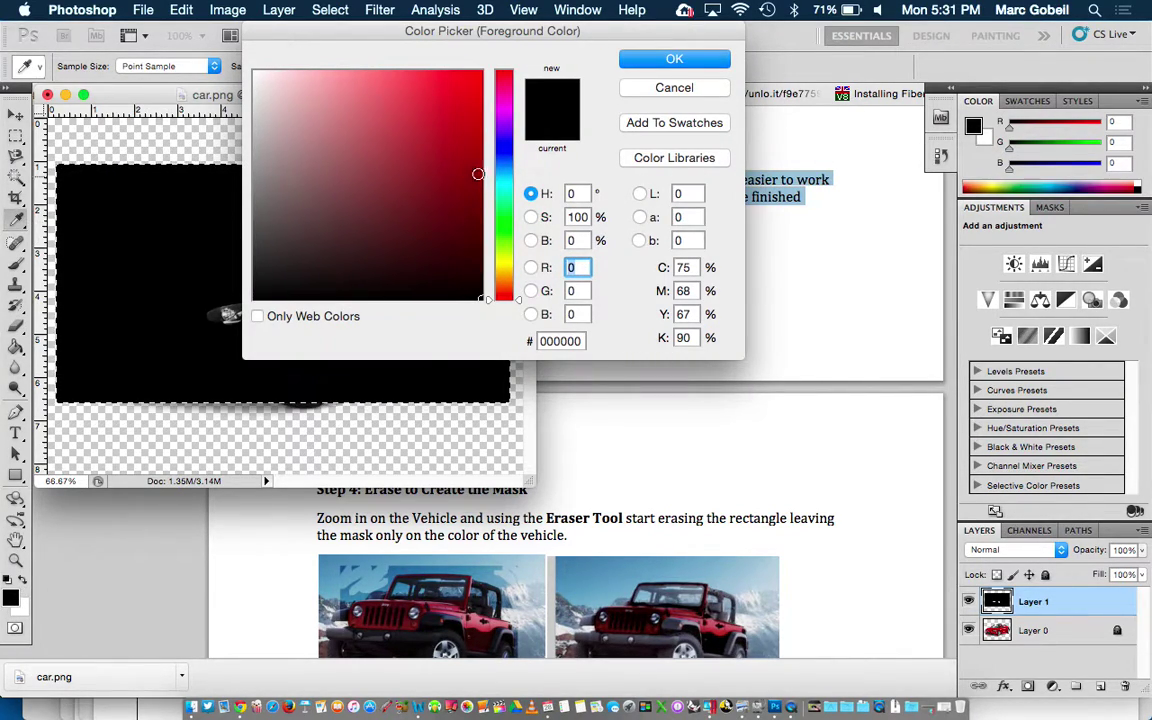
{"action": "mouse_move", "coordinate": [478, 174]}
{"action": "left_mouse_down"}
{"action": "mouse_move", "coordinate": [473, 121]}
{"action": "mouse_move", "coordinate": [380, 93]}
{"action": "mouse_move", "coordinate": [411, 129]}
{"action": "mouse_move", "coordinate": [399, 113]}
{"action": "mouse_move", "coordinate": [421, 111]}
{"action": "left_mouse_up"}
{"action": "left_click", "coordinate": [504, 148]}
{"action": "left_click", "coordinate": [502, 223]}
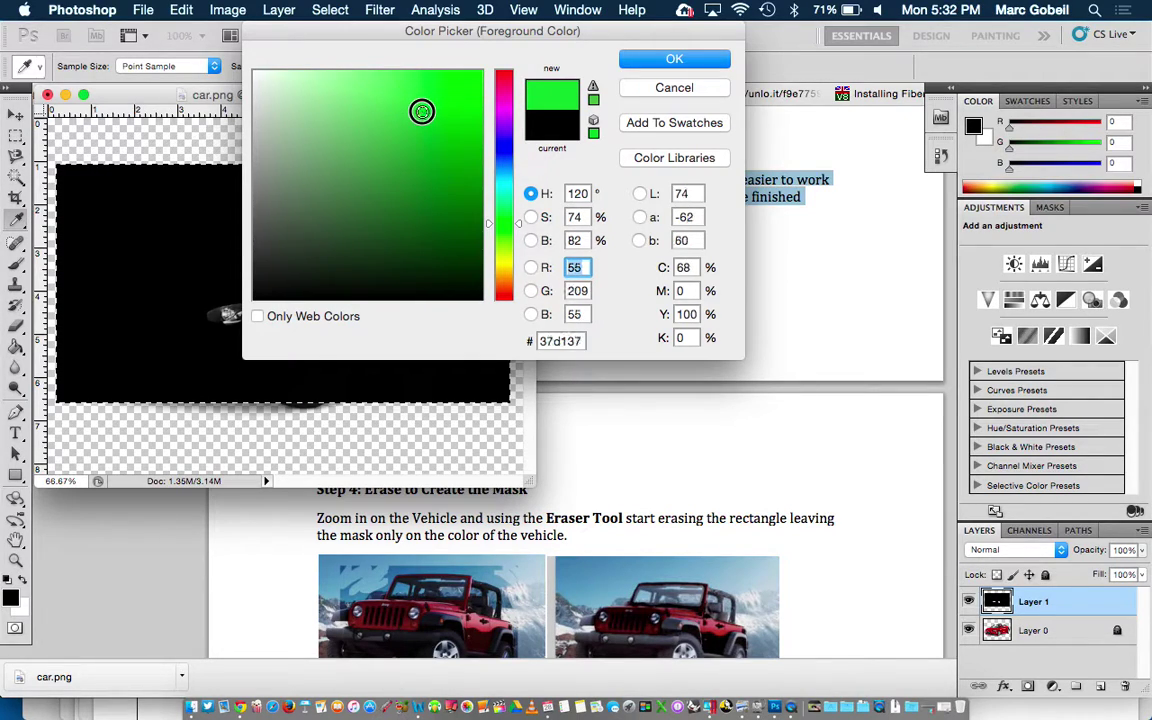
{"action": "left_click", "coordinate": [676, 58]}
Fill the black area of Layer 1 with the green foreground colour using the Paint Bucket
{"action": "key", "text": "e"}
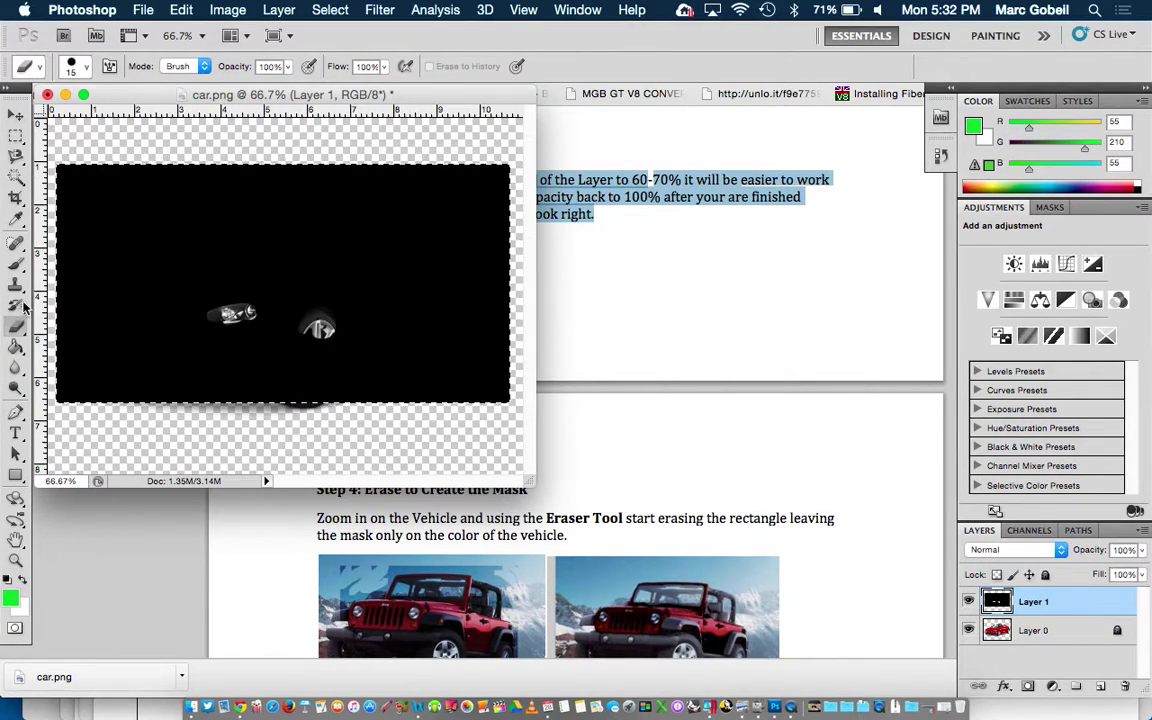
{"action": "left_click", "coordinate": [15, 347]}
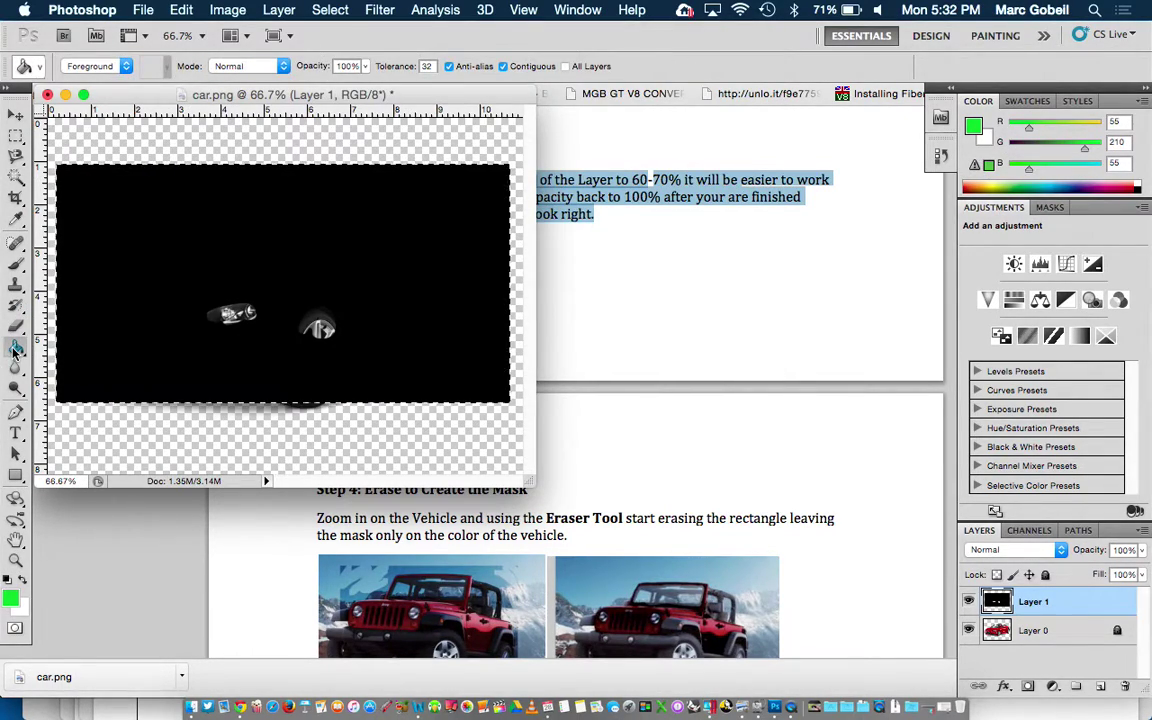
{"action": "left_click", "coordinate": [117, 272]}
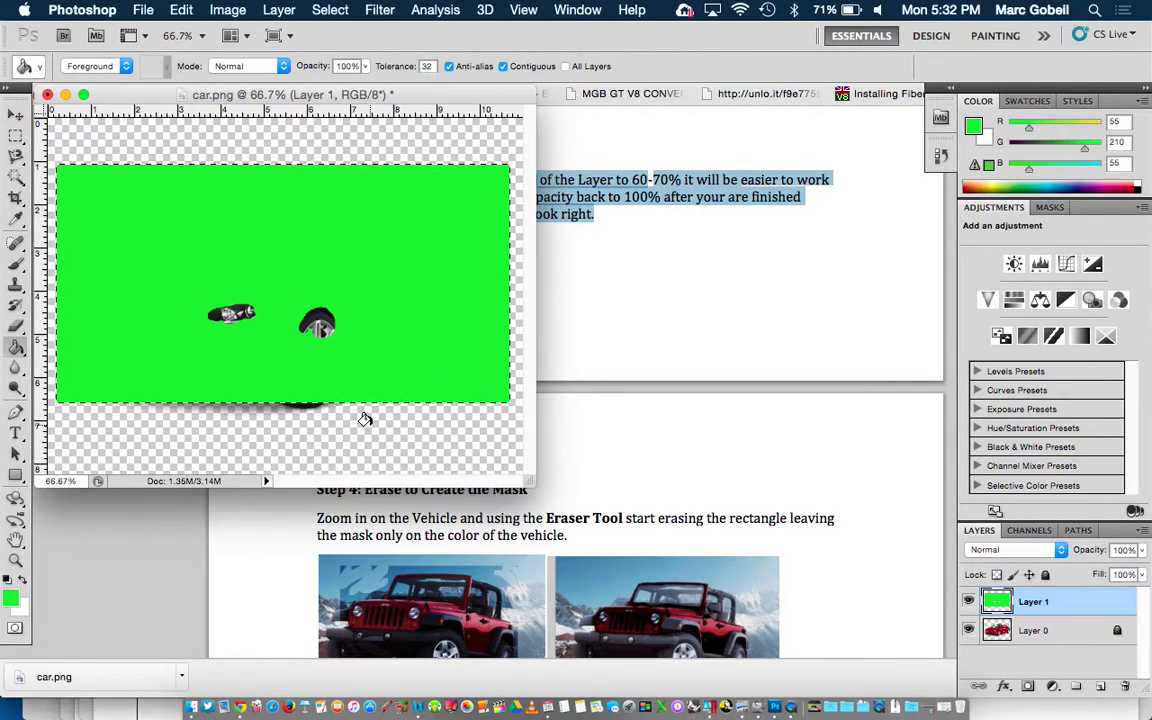
Lower Layer 1's opacity to 61% and, close up at the front wheel, reduce it further to 35%
{"action": "left_click", "coordinate": [1141, 550]}
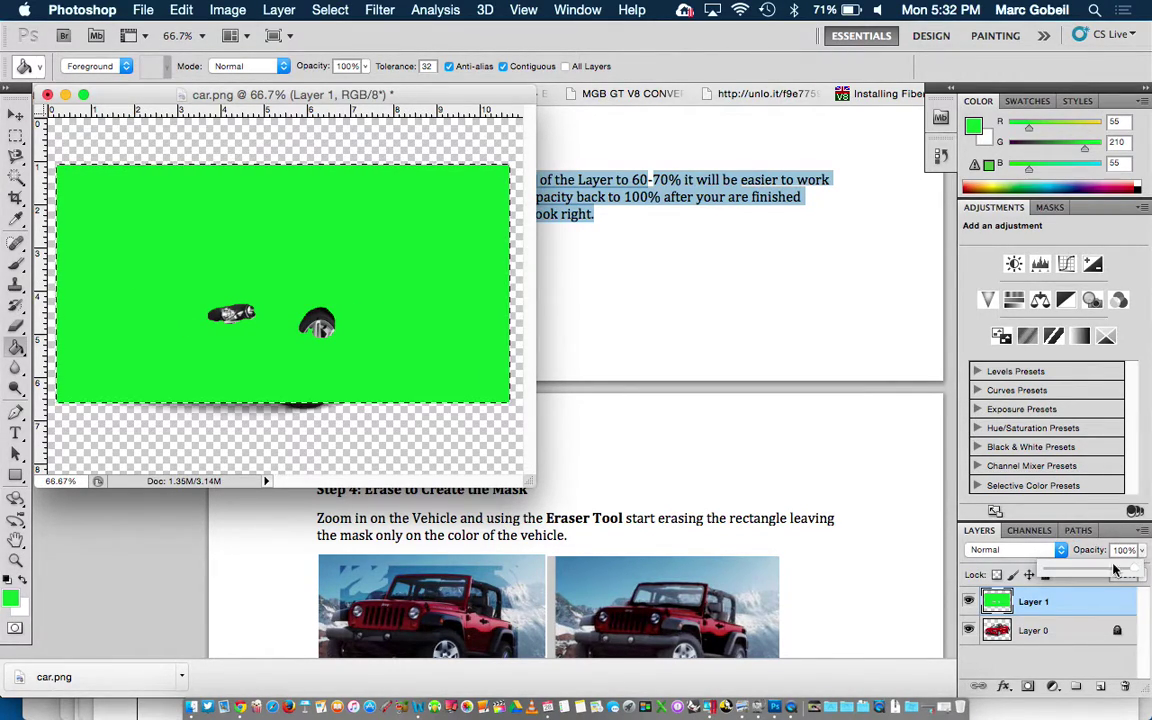
{"action": "left_click_drag", "start_coordinate": [1137, 570], "coordinate": [1100, 573]}
{"action": "key", "text": "super+equal"}
{"action": "key", "text": "super+equal"}
{"action": "key", "text": "super+equal"}
{"action": "key", "text": "super+equal"}
{"action": "key", "text": "super+equal"}
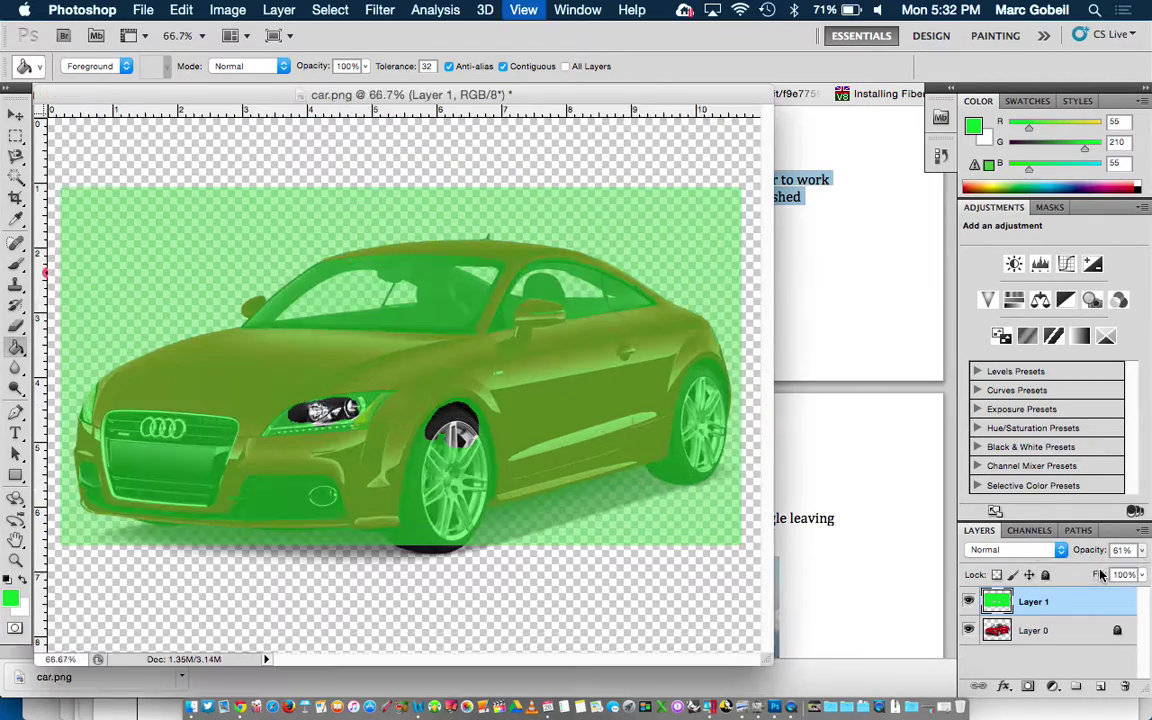
{"action": "key", "text": "super+equal"}
{"action": "key", "text": "super+equal"}
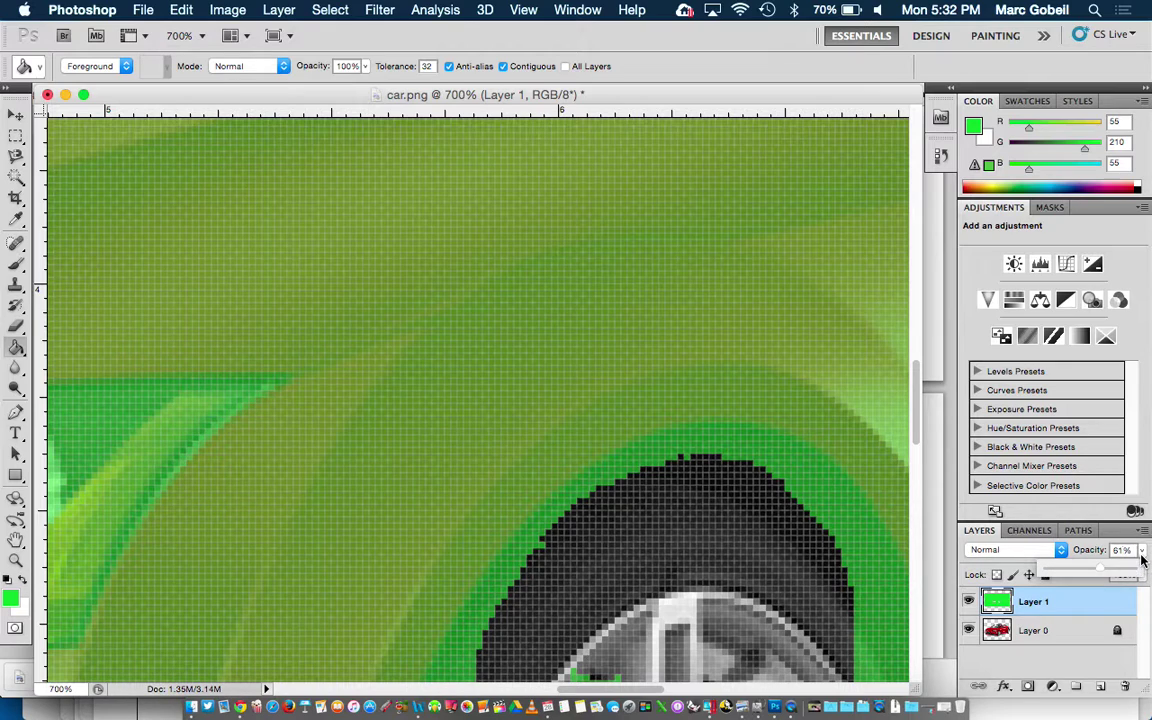
{"action": "left_click_drag", "start_coordinate": [1142, 551], "coordinate": [1078, 576]}
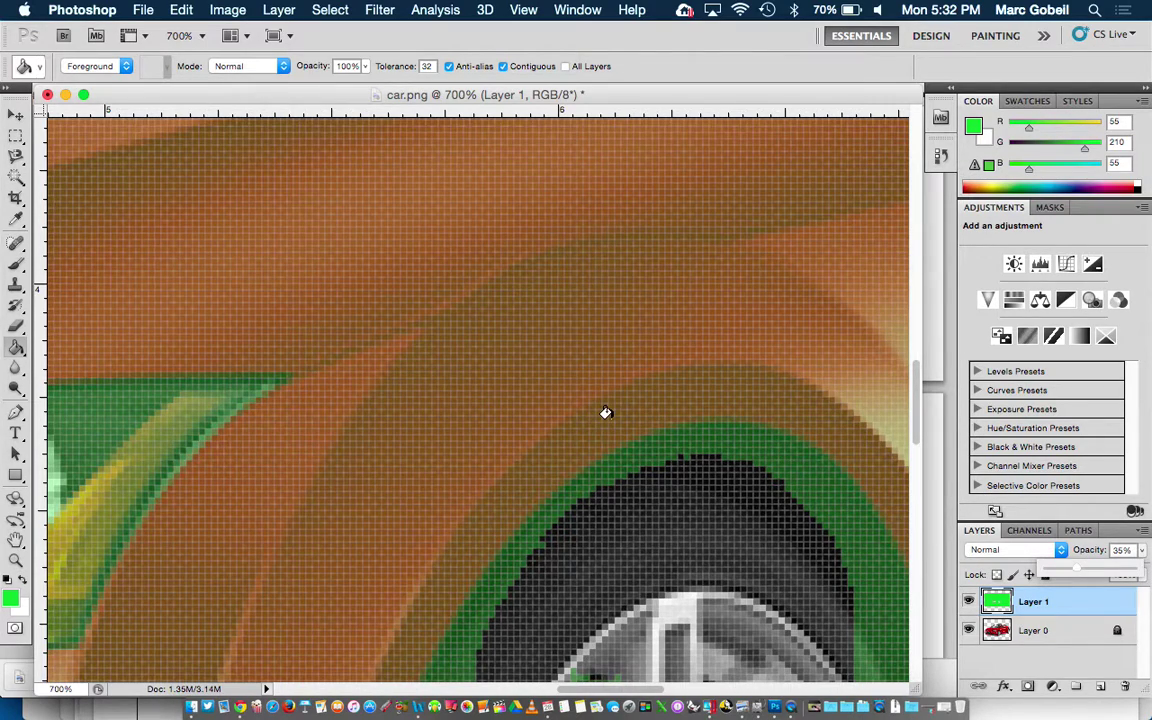
{"action": "scroll", "coordinate": [605, 413], "scroll_direction": "down", "scroll_amount": 3}
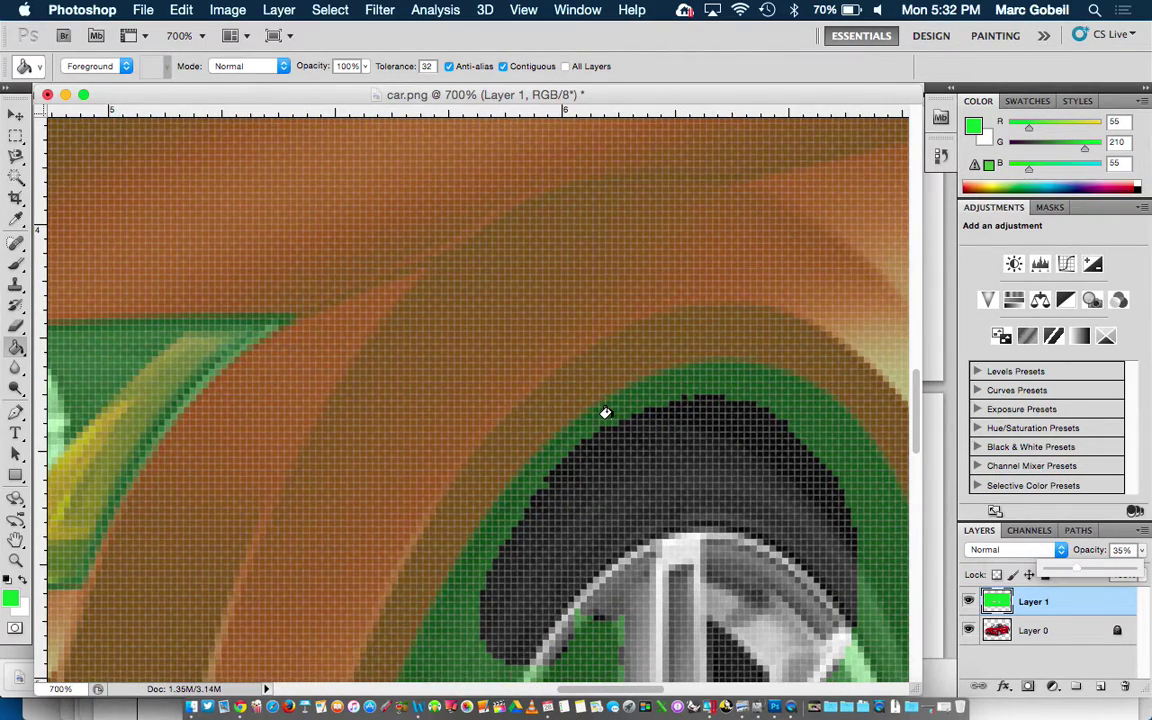
Switch to the Colorization Tutorial in Chrome, read Step 4 on erasing and checking the mask, and return to Photoshop
{"action": "key", "text": "F3"}
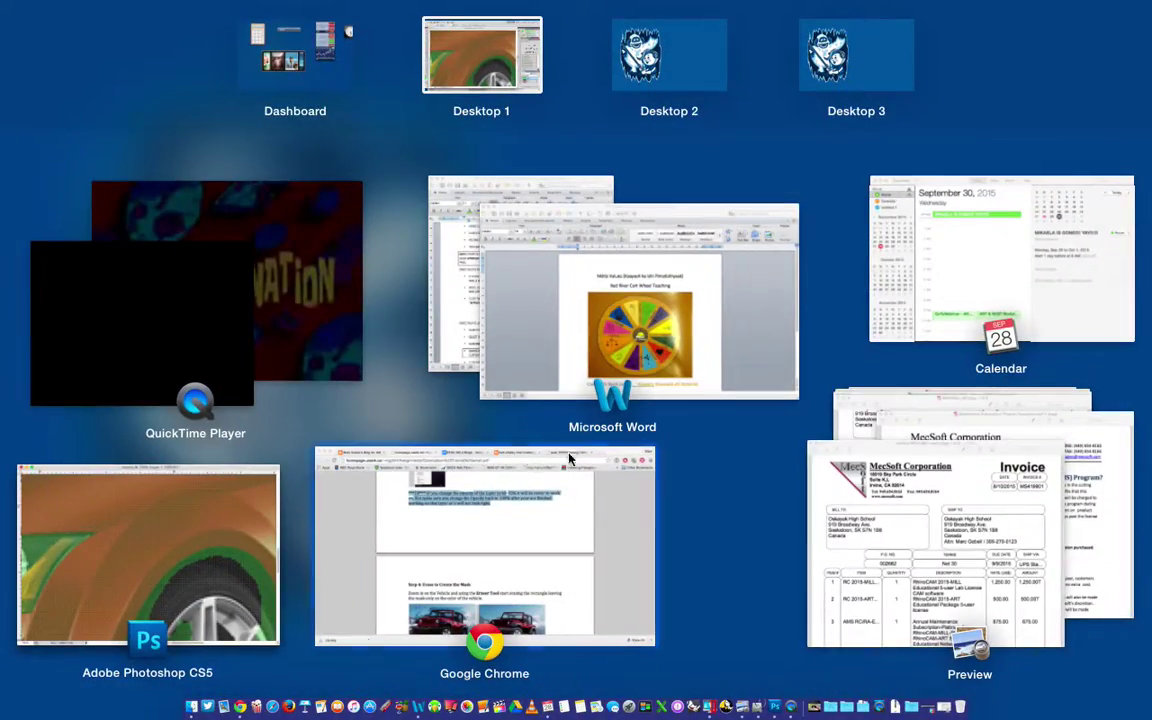
{"action": "left_click", "coordinate": [463, 482]}
{"action": "scroll", "coordinate": [462, 494], "scroll_direction": "down", "scroll_amount": 3}
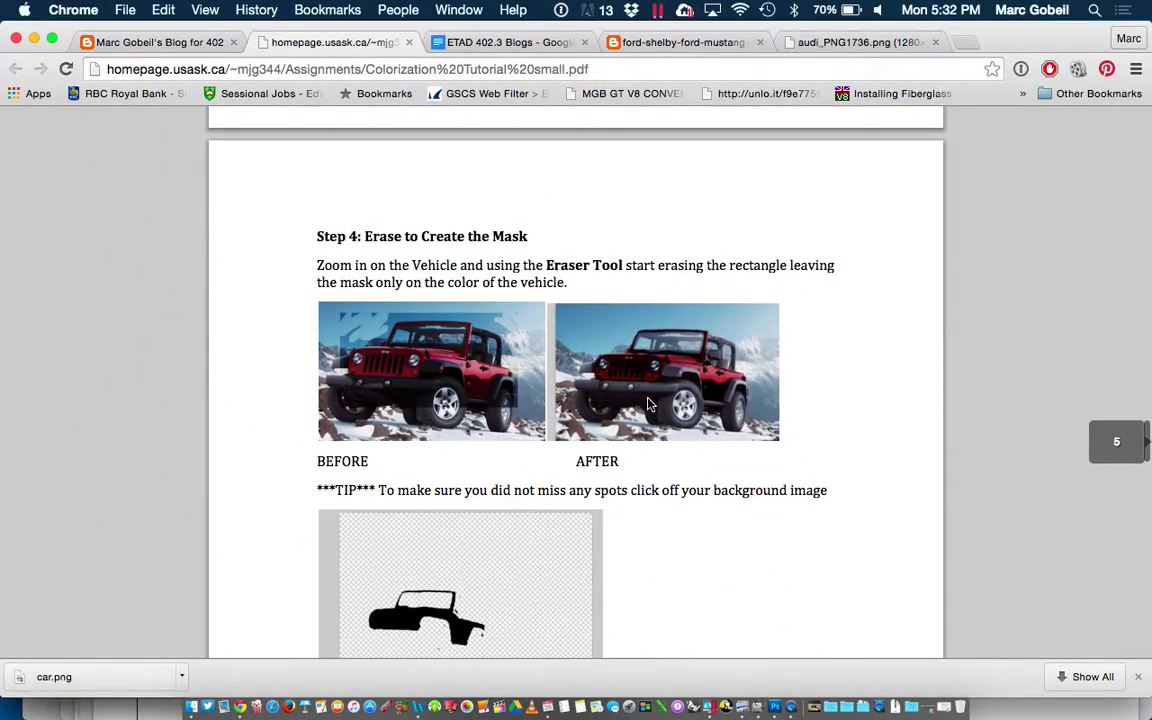
{"action": "scroll", "coordinate": [648, 404], "scroll_direction": "down", "scroll_amount": 3}
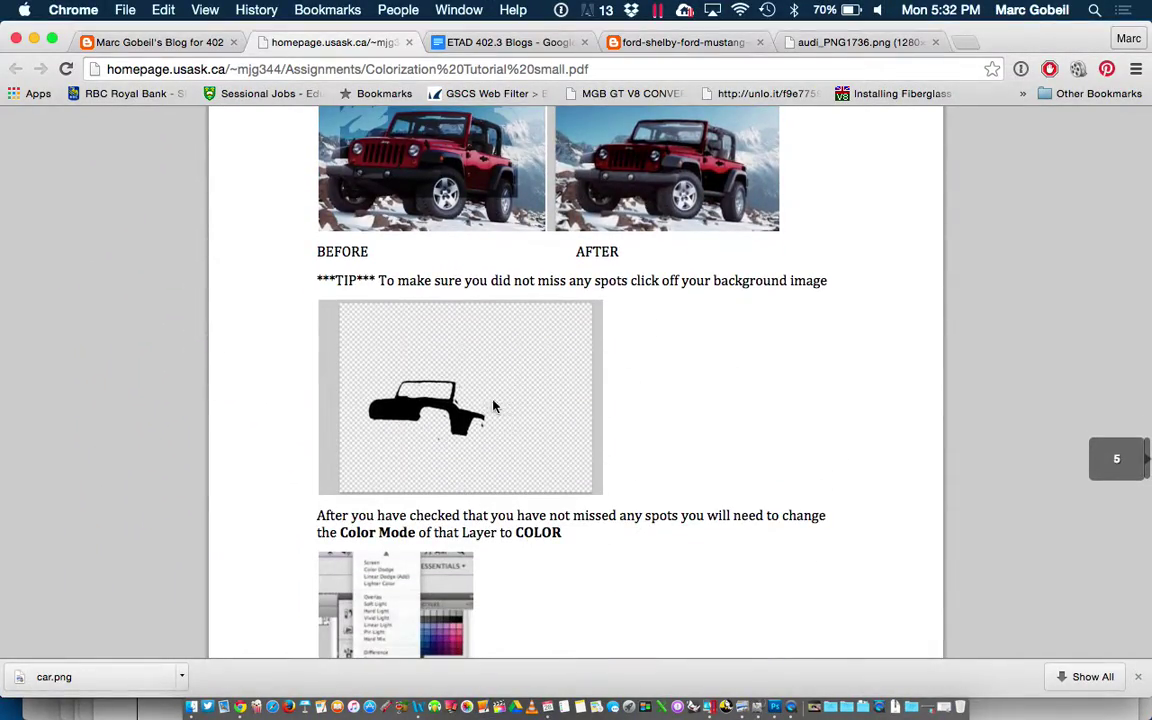
{"action": "scroll", "coordinate": [415, 374], "scroll_direction": "down", "scroll_amount": 1}
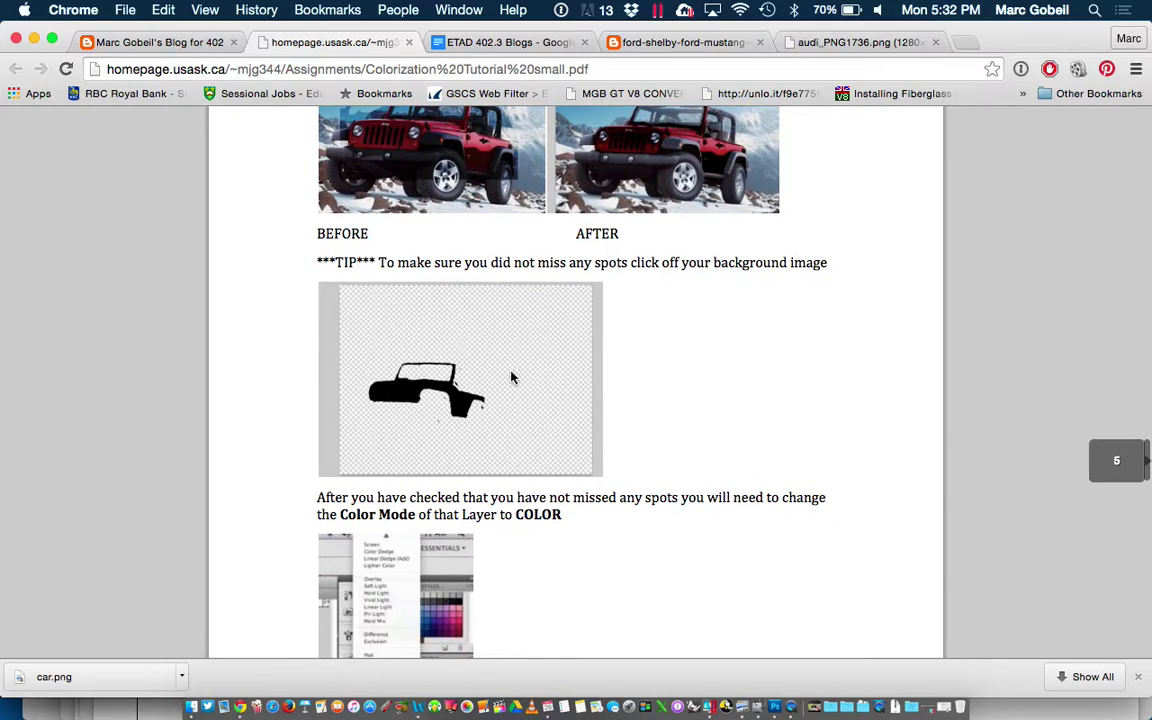
{"action": "key", "text": "ctrl+Up"}
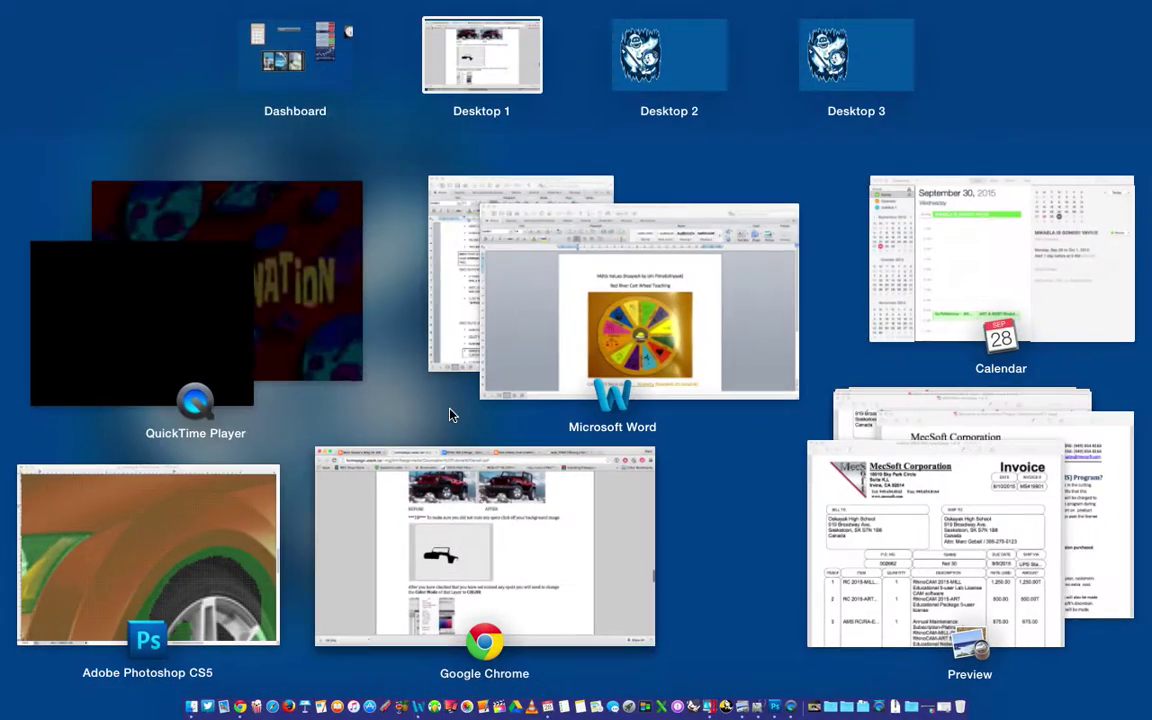
{"action": "left_click", "coordinate": [212, 498]}
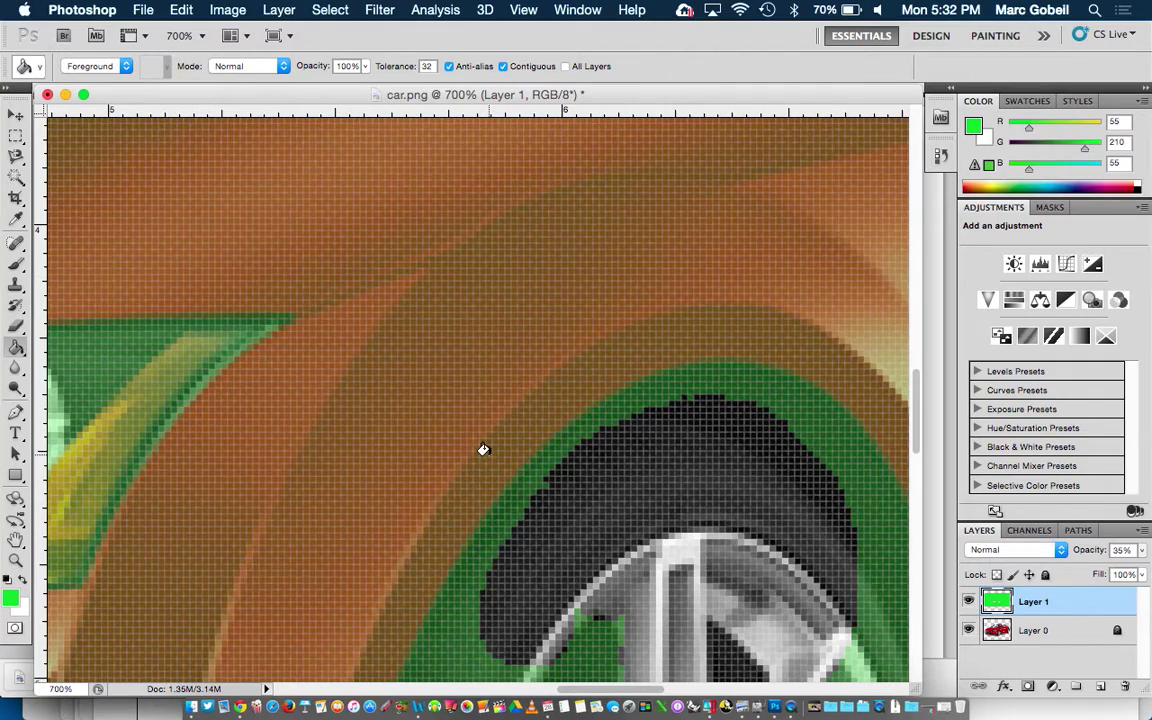
With the Eraser at size 30, erase the green overlay from the spokes around the front wheel's hub on Layer 1
{"action": "left_click", "coordinate": [16, 326]}
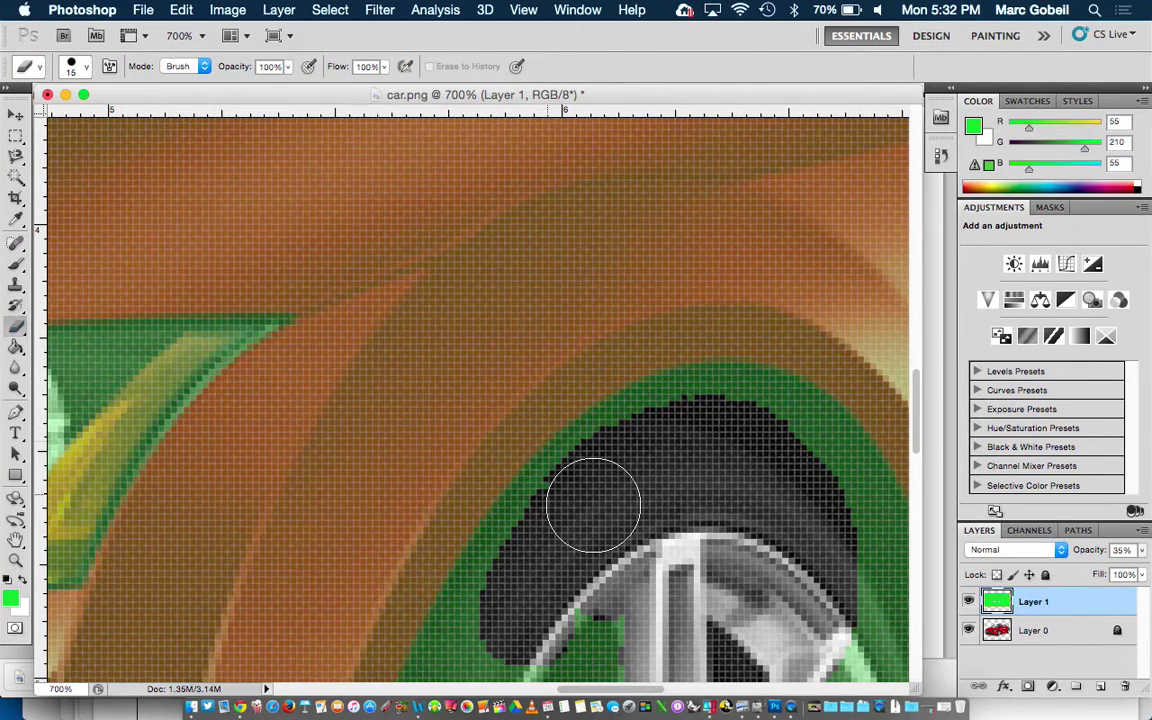
{"action": "scroll", "coordinate": [586, 501], "scroll_direction": "down", "scroll_amount": 4}
{"action": "scroll", "coordinate": [567, 470], "scroll_direction": "down", "scroll_amount": 5}
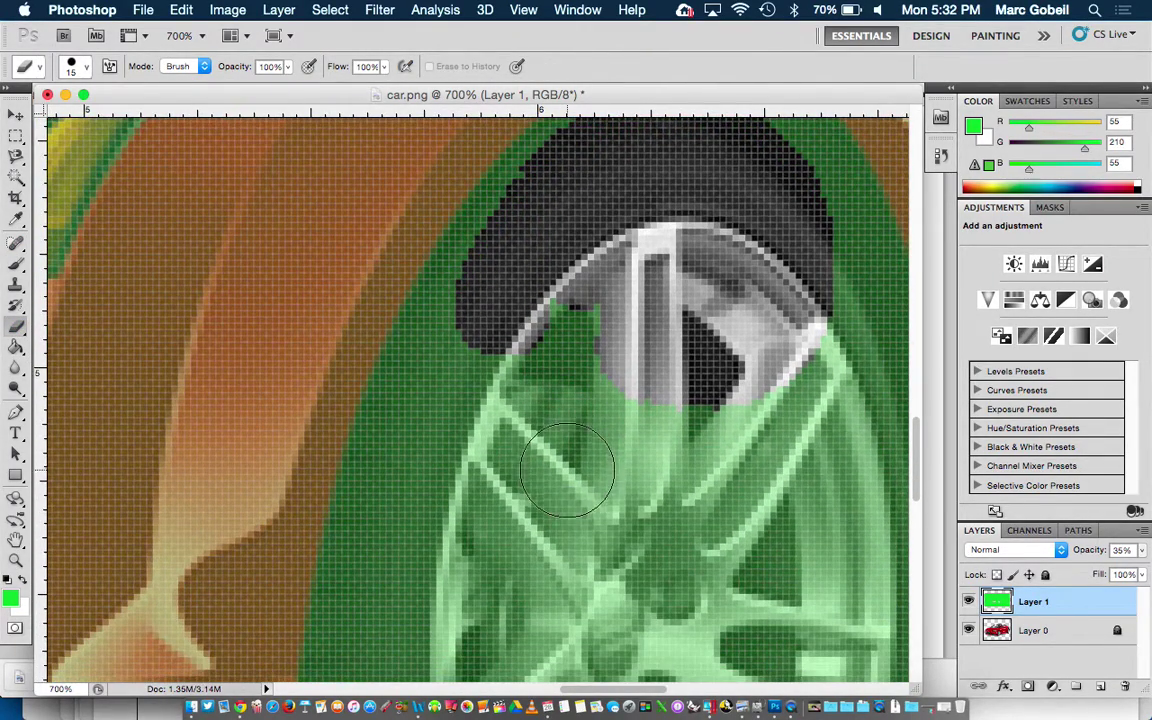
{"action": "key", "text": "bracketleft"}
{"action": "key", "text": "bracketright"}
{"action": "key", "text": "bracketright"}
{"action": "key", "text": "bracketright"}
{"action": "key", "text": "bracketright"}
{"action": "key", "text": "bracketright"}
{"action": "key", "text": "bracketright"}
{"action": "key", "text": "bracketright"}
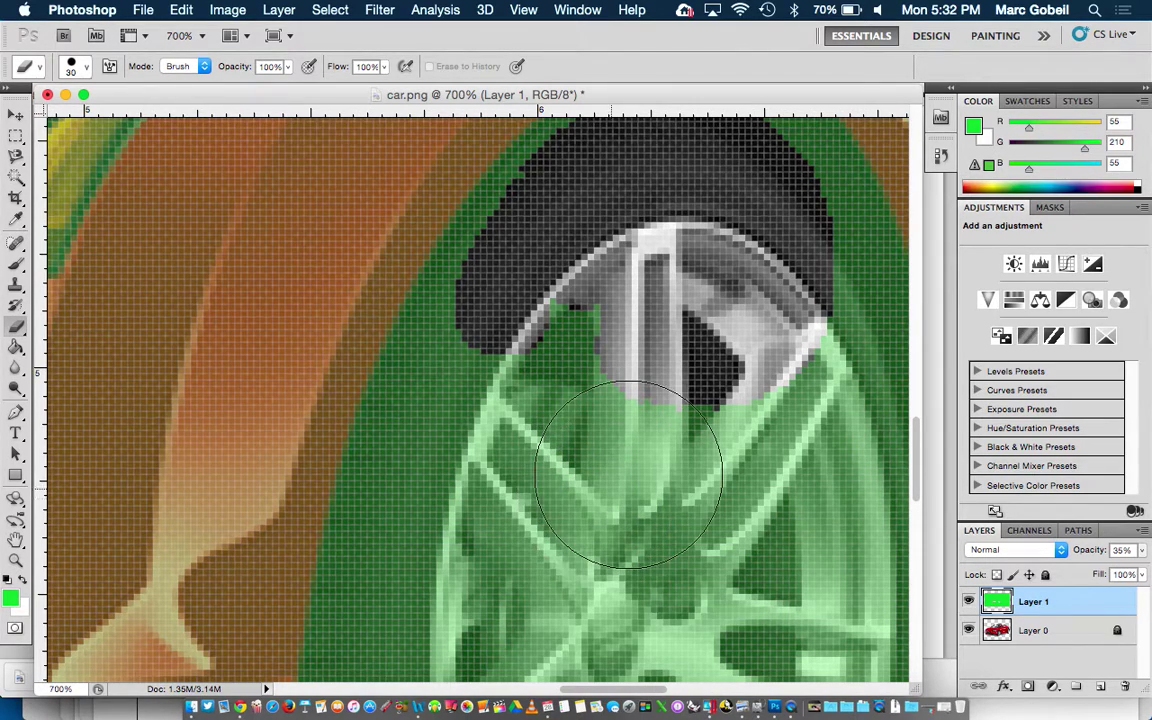
{"action": "mouse_move", "coordinate": [600, 480]}
{"action": "left_mouse_down"}
{"action": "mouse_move", "coordinate": [630, 463]}
{"action": "mouse_move", "coordinate": [565, 485]}
{"action": "left_mouse_up"}
Enlarge the eraser to size 80 and erase the green from the front wheel's upper rim and adjacent tyre
{"action": "key", "text": "bracketright"}
{"action": "key", "text": "bracketright"}
{"action": "key", "text": "bracketright"}
{"action": "key", "text": "bracketright"}
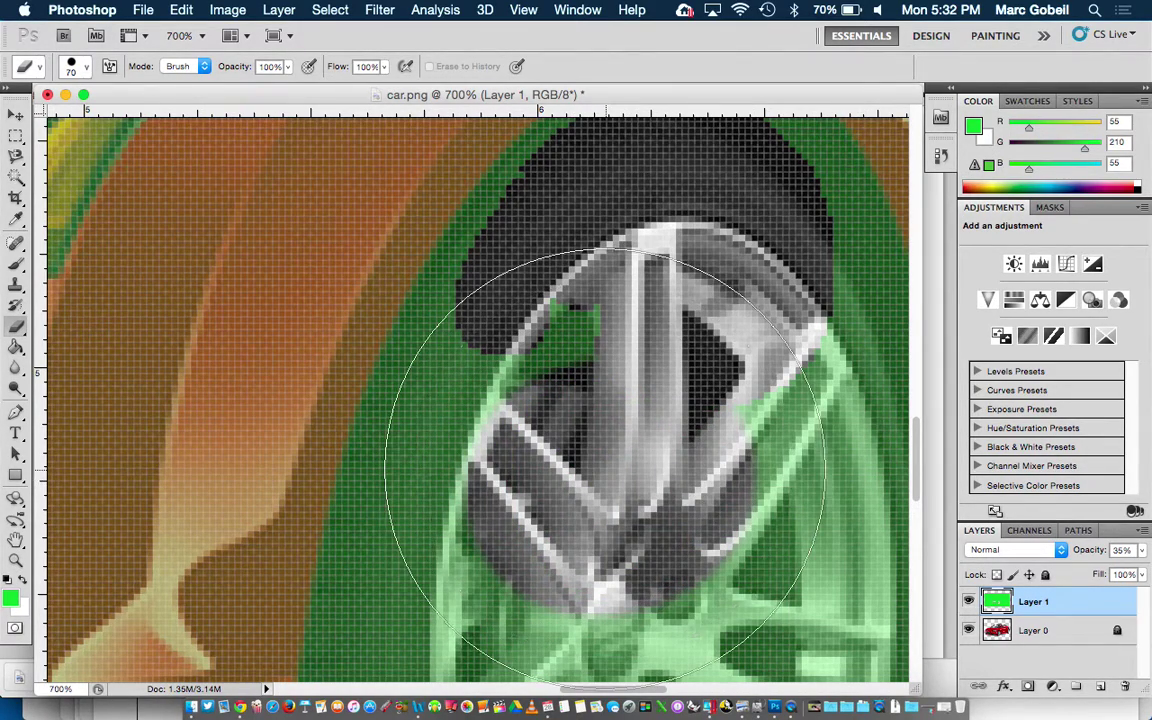
{"action": "mouse_move", "coordinate": [620, 455]}
{"action": "left_mouse_down"}
{"action": "mouse_move", "coordinate": [605, 430]}
{"action": "mouse_move", "coordinate": [655, 440]}
{"action": "mouse_move", "coordinate": [630, 418]}
{"action": "left_mouse_up"}
Reduce the eraser to size 50 and erase the green along the top and front-side tread of the front tyre
{"action": "key", "text": "super+minus"}
{"action": "key", "text": "super+minus"}
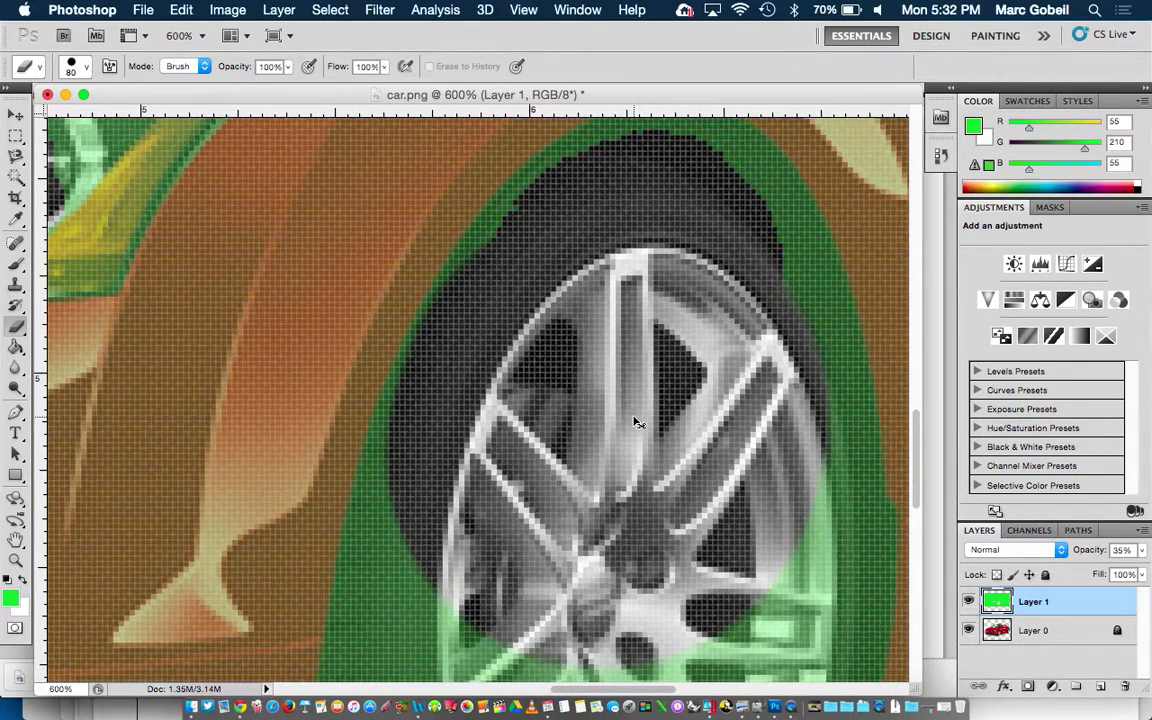
{"action": "key", "text": "bracketleft"}
{"action": "key", "text": "bracketleft"}
{"action": "key", "text": "bracketleft"}
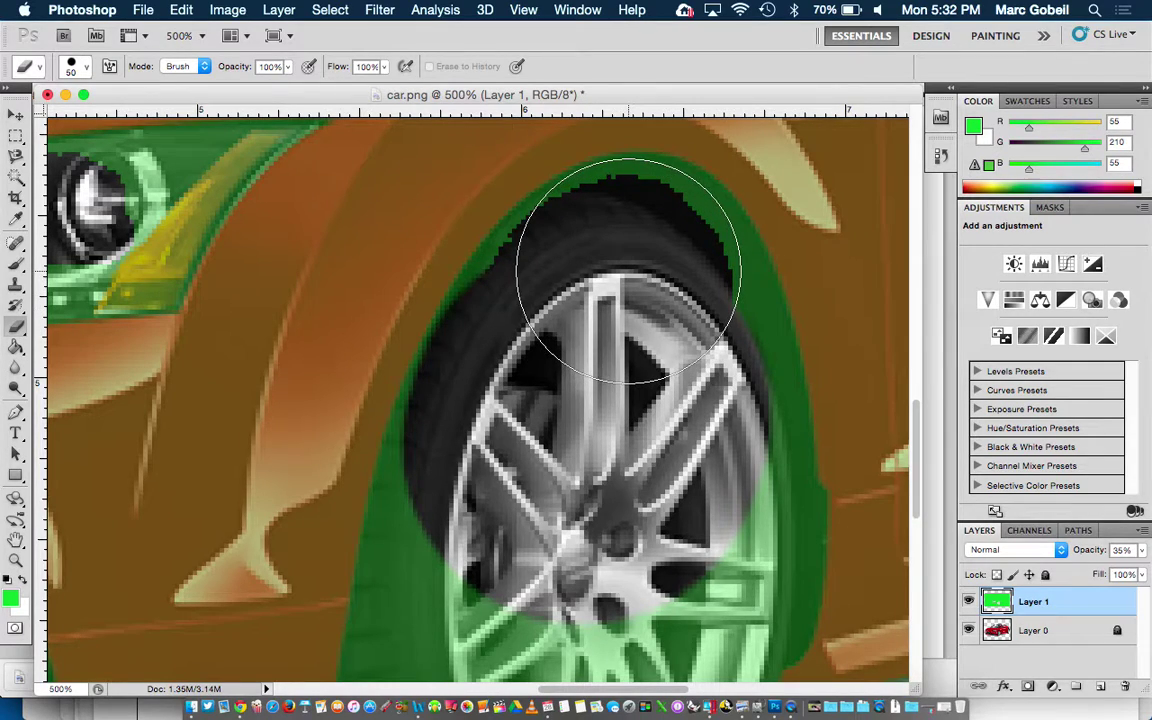
{"action": "key", "text": "bracketright"}
{"action": "key", "text": "bracketright"}
{"action": "key", "text": "bracketright"}
{"action": "key", "text": "bracketright"}
{"action": "key", "text": "bracketright"}
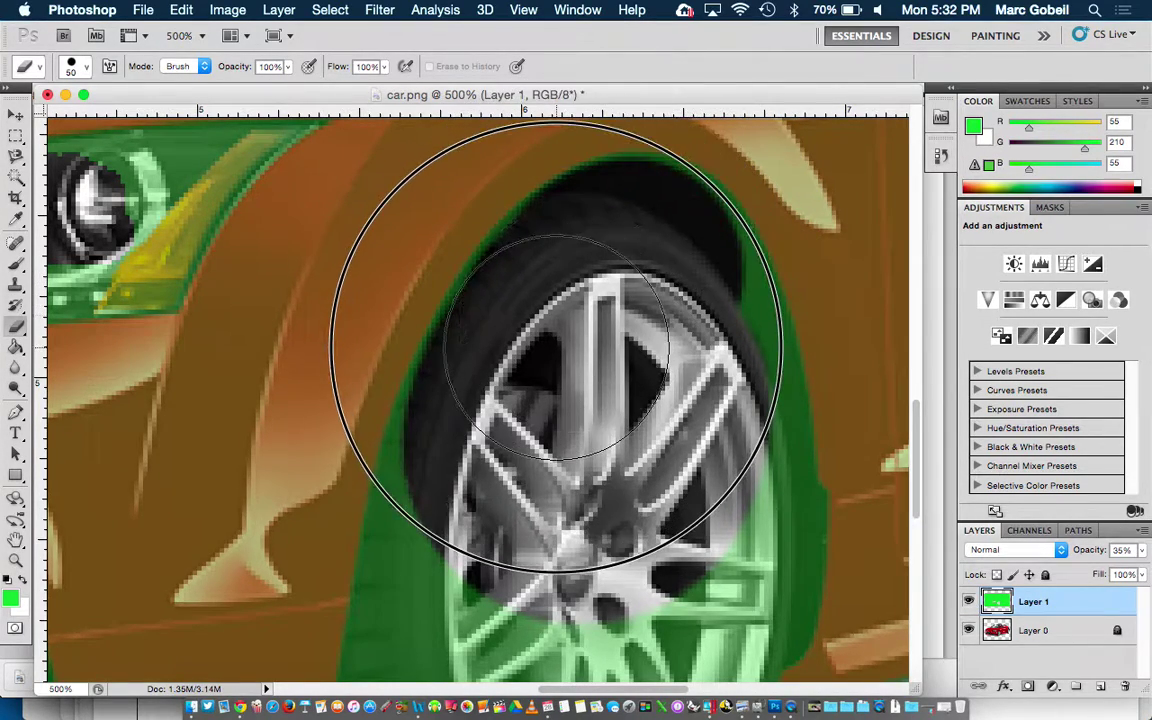
{"action": "left_click_drag", "start_coordinate": [548, 335], "coordinate": [497, 522]}
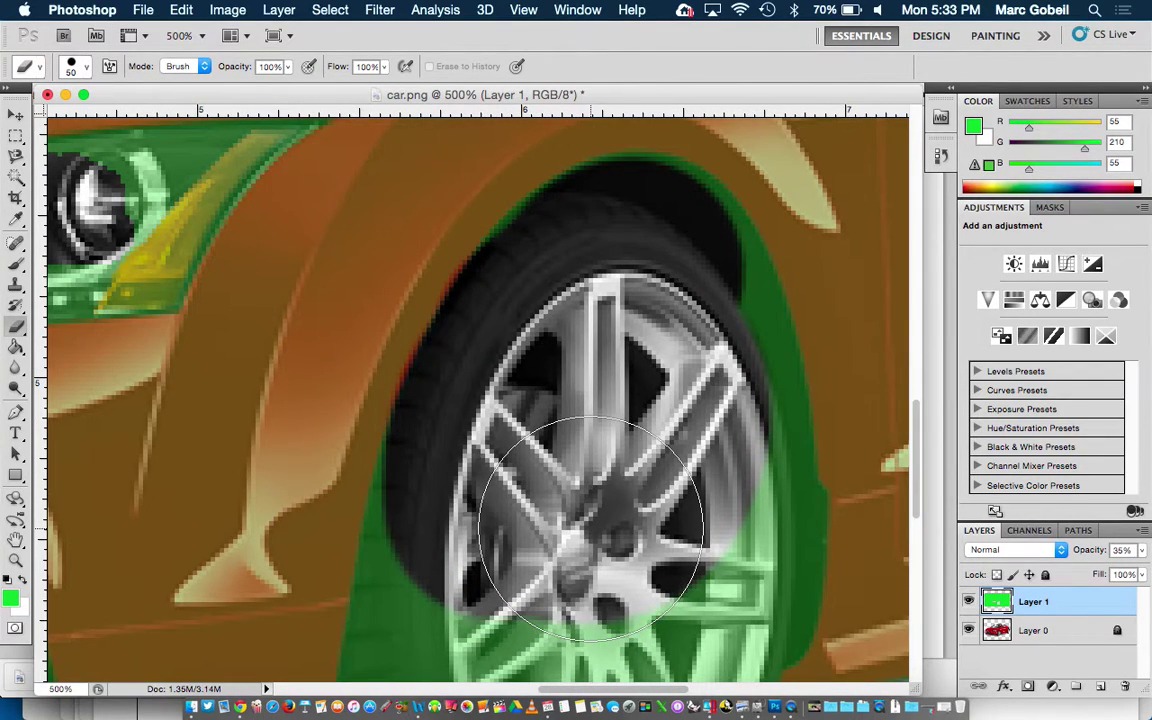
Erase the green from the rearward side of the front tyre and from the lower half of the wheel
{"action": "left_click", "coordinate": [185, 10]}
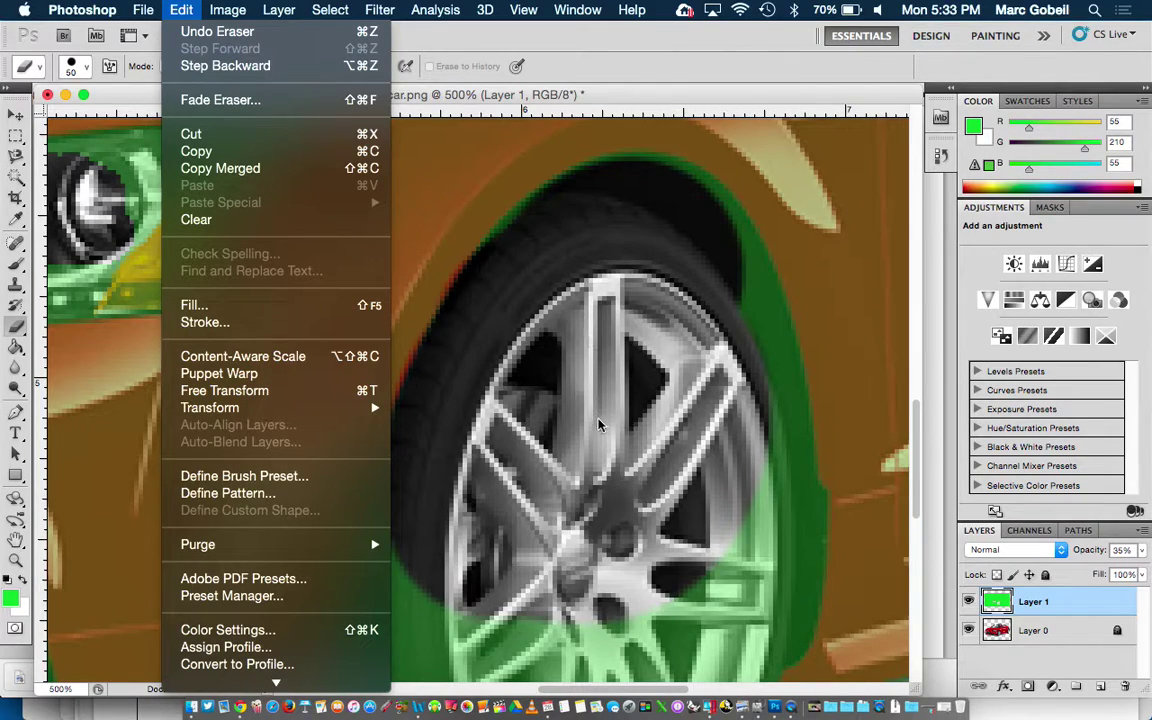
{"action": "left_click", "coordinate": [532, 359]}
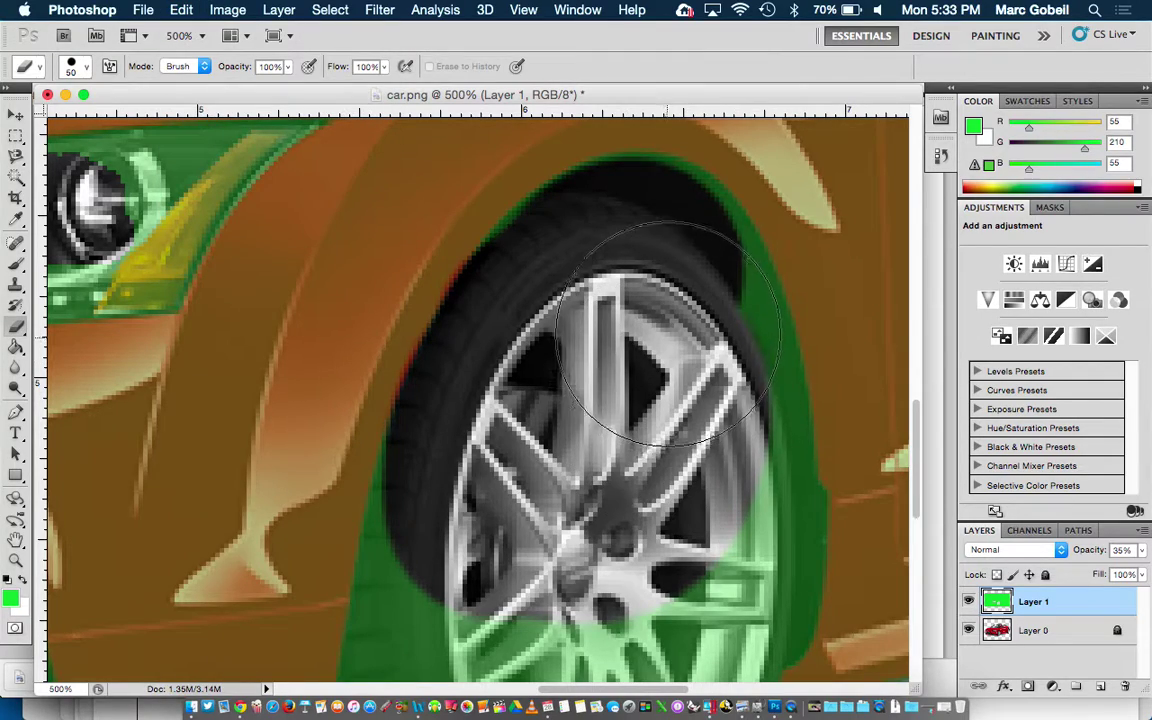
{"action": "left_click", "coordinate": [672, 356]}
{"action": "mouse_move", "coordinate": [676, 357]}
{"action": "left_mouse_down"}
{"action": "mouse_move", "coordinate": [674, 330]}
{"action": "mouse_move", "coordinate": [694, 514]}
{"action": "mouse_move", "coordinate": [450, 540]}
{"action": "mouse_move", "coordinate": [478, 535]}
{"action": "mouse_move", "coordinate": [488, 515]}
{"action": "left_mouse_up"}
{"action": "scroll", "coordinate": [488, 515], "scroll_direction": "down", "scroll_amount": 10}
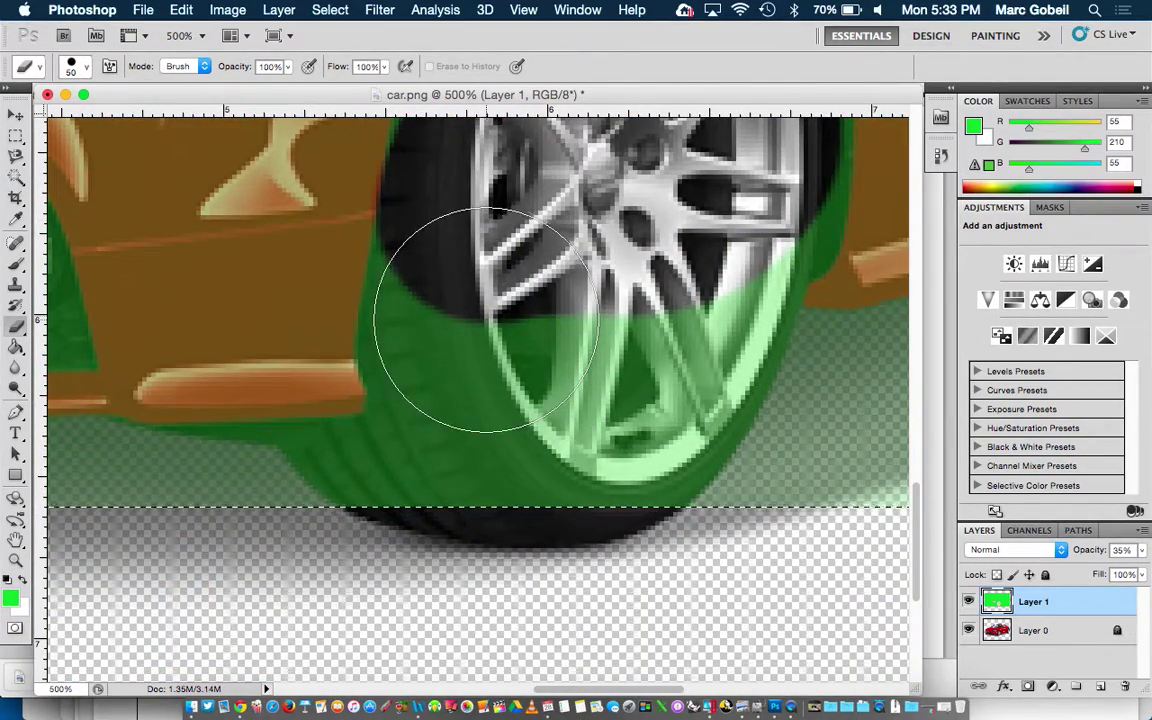
{"action": "mouse_move", "coordinate": [458, 329]}
{"action": "left_mouse_down"}
{"action": "mouse_move", "coordinate": [476, 309]}
{"action": "mouse_move", "coordinate": [463, 386]}
{"action": "mouse_move", "coordinate": [498, 425]}
{"action": "mouse_move", "coordinate": [591, 411]}
{"action": "mouse_move", "coordinate": [661, 273]}
{"action": "mouse_move", "coordinate": [728, 205]}
{"action": "mouse_move", "coordinate": [706, 228]}
{"action": "left_mouse_up"}
Erase the green over the ground shadow directly behind the front wheel
{"action": "scroll", "coordinate": [725, 205], "scroll_direction": "up", "scroll_amount": 2}
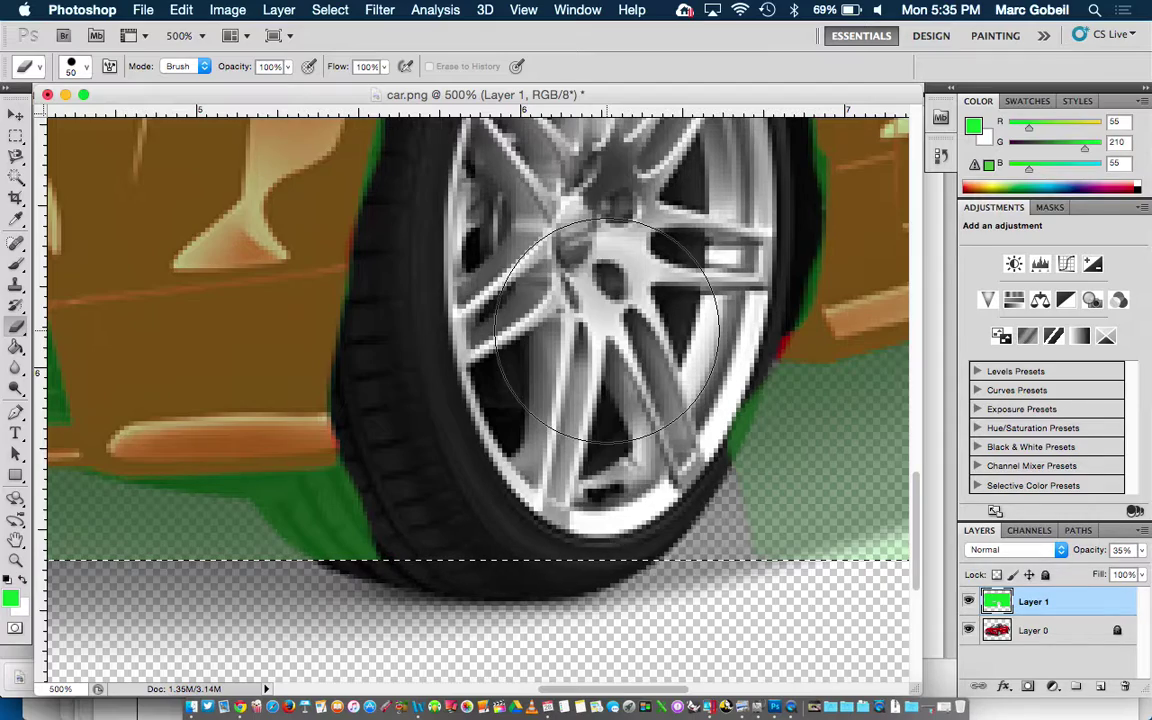
{"action": "scroll", "coordinate": [643, 553], "scroll_direction": "right", "scroll_amount": 10}
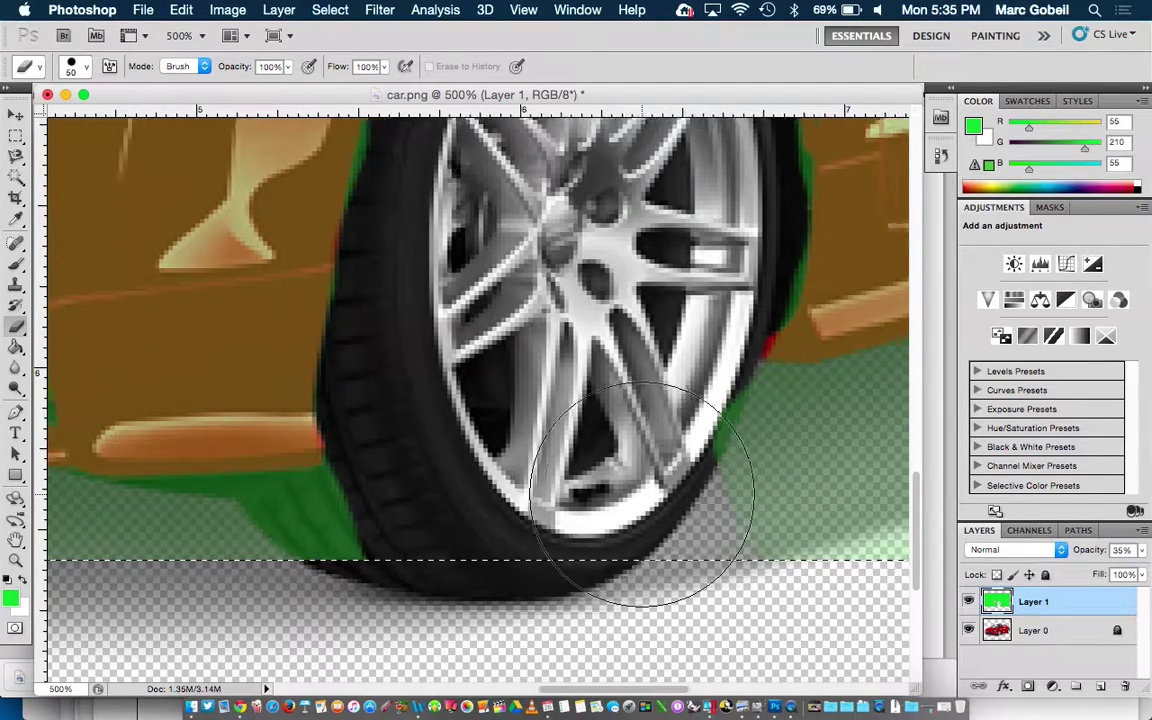
{"action": "scroll", "coordinate": [642, 494], "scroll_direction": "right", "scroll_amount": 2}
{"action": "mouse_move", "coordinate": [550, 420]}
{"action": "left_mouse_down"}
{"action": "mouse_move", "coordinate": [597, 417]}
{"action": "mouse_move", "coordinate": [684, 440]}
{"action": "left_mouse_up"}
{"action": "scroll", "coordinate": [684, 440], "scroll_direction": "right", "scroll_amount": 10}
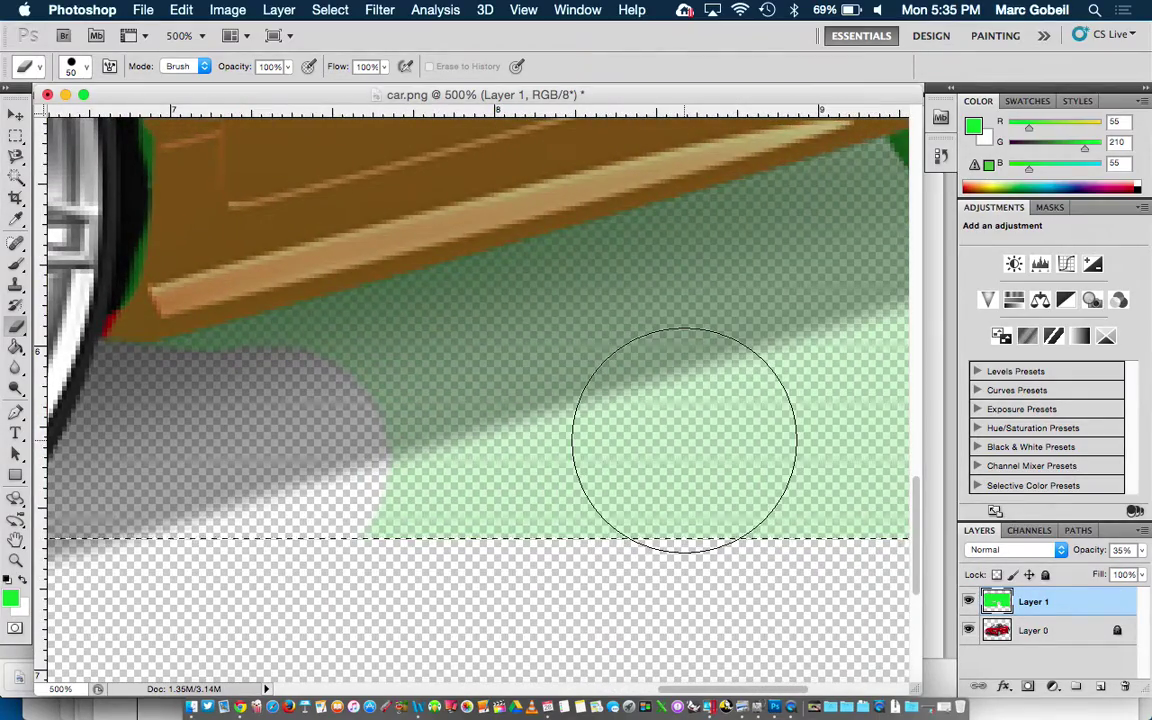
{"action": "mouse_move", "coordinate": [244, 424]}
{"action": "left_mouse_down"}
{"action": "mouse_move", "coordinate": [321, 398]}
{"action": "mouse_move", "coordinate": [343, 410]}
{"action": "mouse_move", "coordinate": [537, 309]}
{"action": "mouse_move", "coordinate": [586, 296]}
{"action": "mouse_move", "coordinate": [709, 300]}
{"action": "mouse_move", "coordinate": [769, 224]}
{"action": "mouse_move", "coordinate": [861, 206]}
{"action": "mouse_move", "coordinate": [836, 432]}
{"action": "mouse_move", "coordinate": [386, 488]}
{"action": "mouse_move", "coordinate": [399, 501]}
{"action": "left_mouse_up"}
{"action": "scroll", "coordinate": [403, 502], "scroll_direction": "right", "scroll_amount": 5}
{"action": "scroll", "coordinate": [403, 502], "scroll_direction": "up", "scroll_amount": 2}
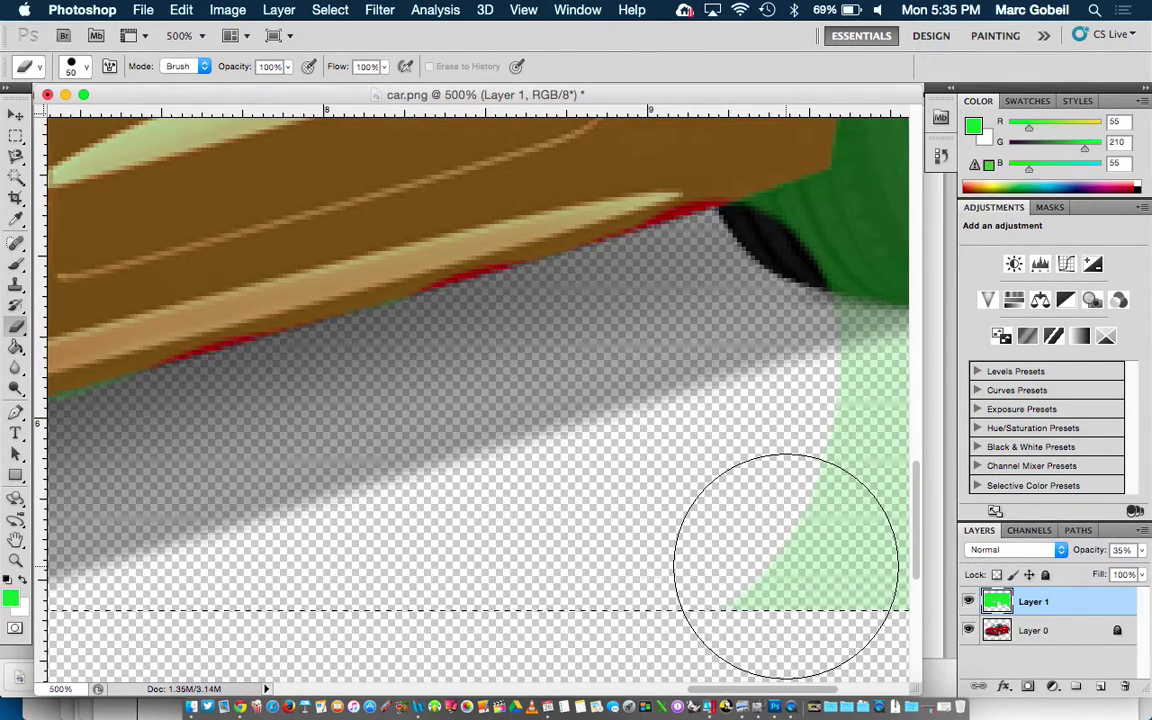
{"action": "scroll", "coordinate": [802, 545], "scroll_direction": "right", "scroll_amount": 5}
{"action": "scroll", "coordinate": [805, 566], "scroll_direction": "down", "scroll_amount": 1}
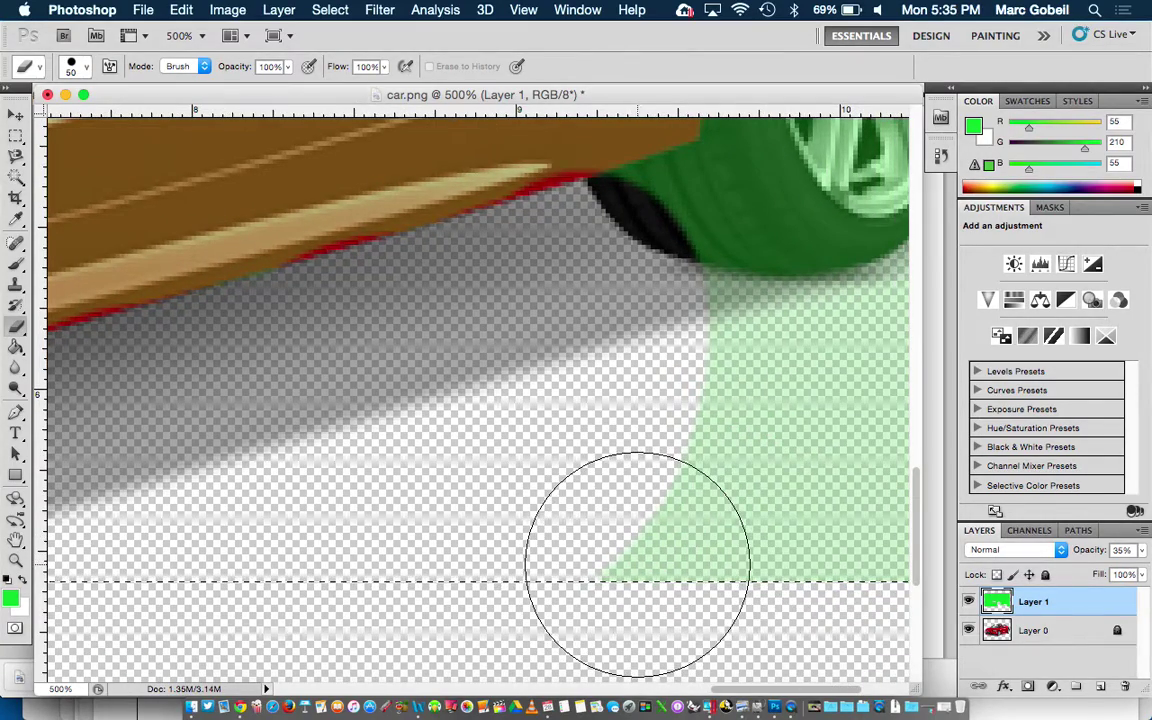
{"action": "mouse_move", "coordinate": [637, 564]}
{"action": "left_mouse_down"}
{"action": "mouse_move", "coordinate": [707, 470]}
{"action": "mouse_move", "coordinate": [745, 334]}
{"action": "left_mouse_up"}
{"action": "key", "text": "super+z"}
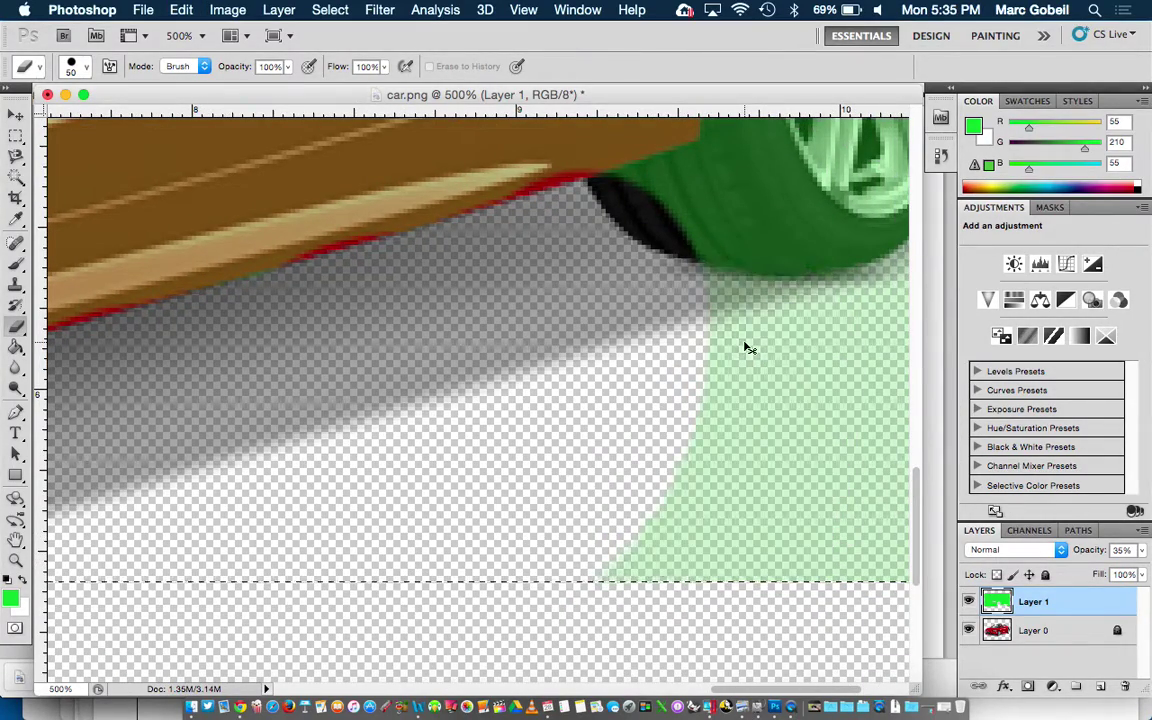
{"action": "key", "text": "alt+BackSpace"}
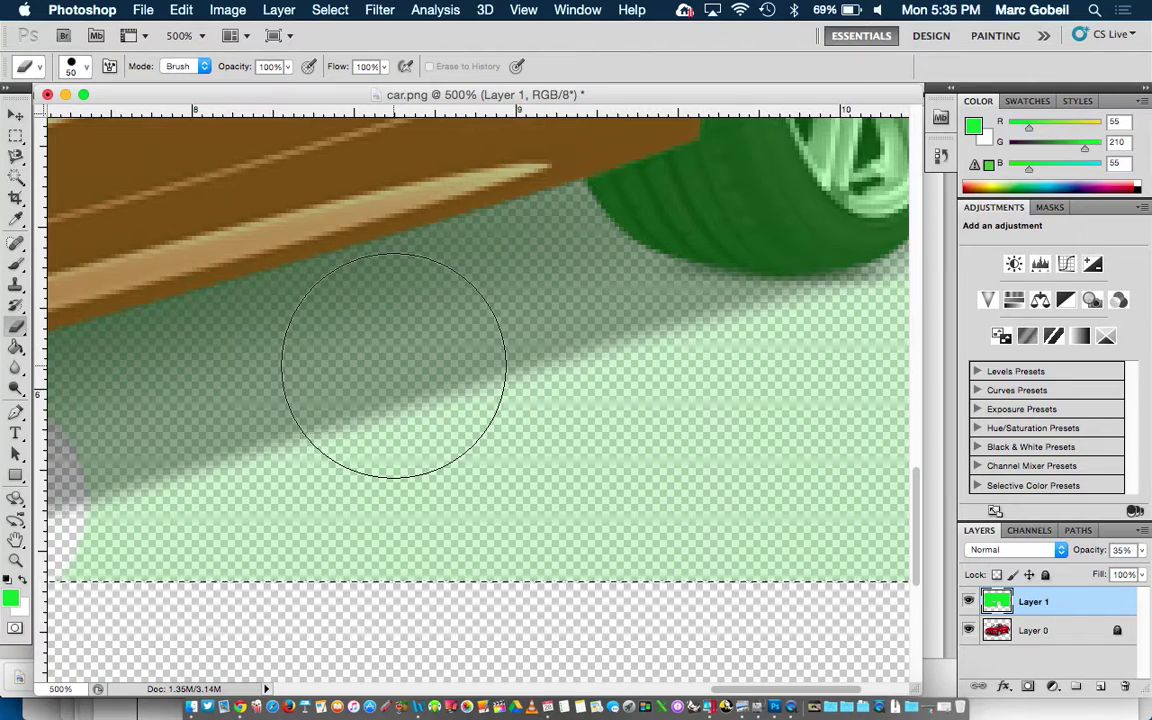
Erase the green over the ground and shadow between the two wheels, staying clear of the car's lower body edge
{"action": "scroll", "coordinate": [393, 365], "scroll_direction": "left", "scroll_amount": 2}
{"action": "scroll", "coordinate": [393, 365], "scroll_direction": "down", "scroll_amount": 1}
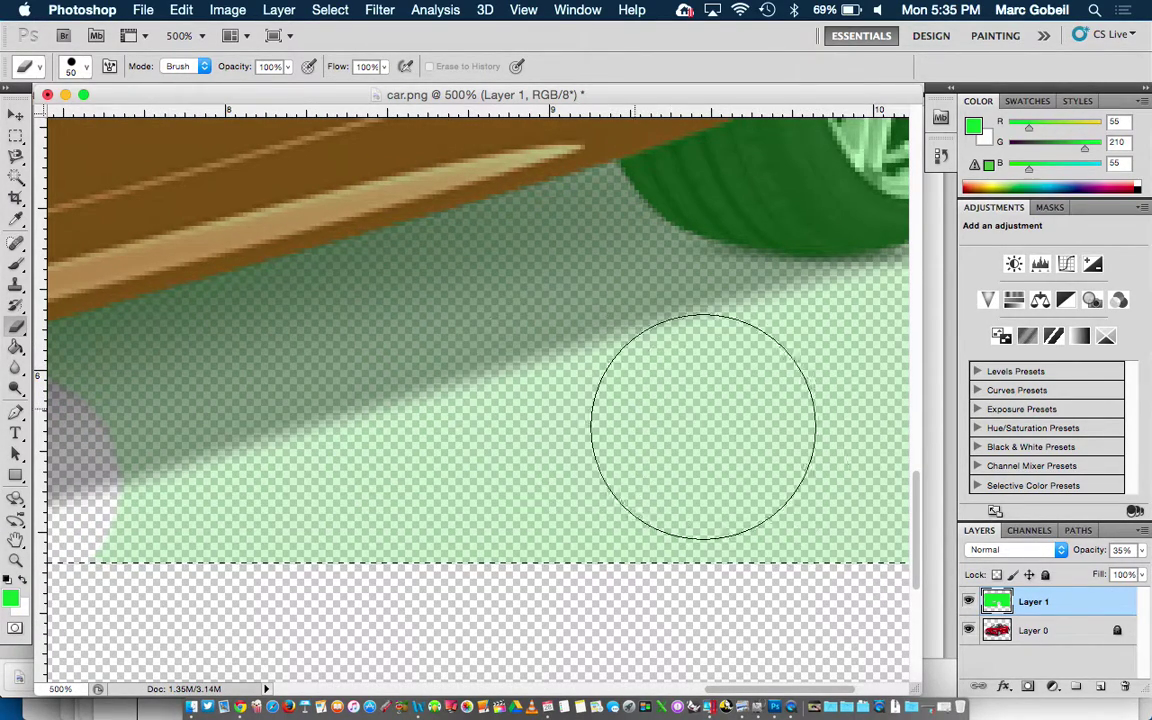
{"action": "mouse_move", "coordinate": [764, 496]}
{"action": "left_mouse_down"}
{"action": "mouse_move", "coordinate": [373, 489]}
{"action": "mouse_move", "coordinate": [656, 398]}
{"action": "mouse_move", "coordinate": [672, 313]}
{"action": "mouse_move", "coordinate": [411, 334]}
{"action": "mouse_move", "coordinate": [386, 373]}
{"action": "left_mouse_up"}
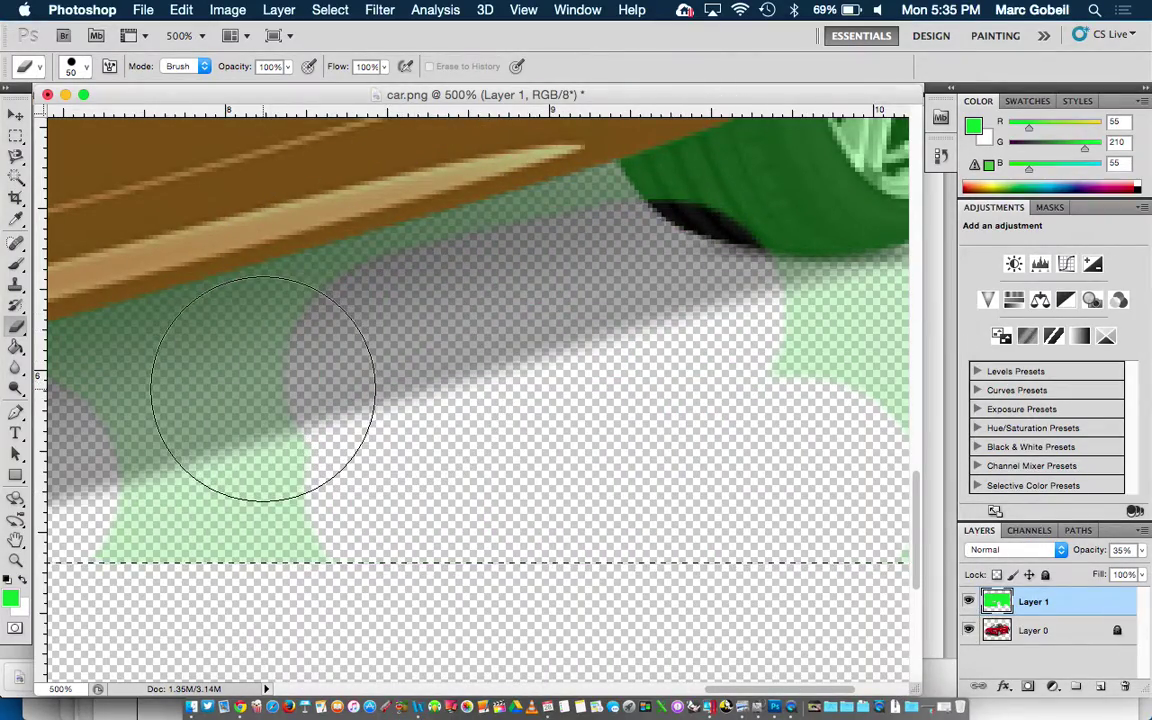
{"action": "mouse_move", "coordinate": [263, 388]}
{"action": "left_mouse_down"}
{"action": "mouse_move", "coordinate": [219, 455]}
{"action": "mouse_move", "coordinate": [211, 527]}
{"action": "left_mouse_up"}
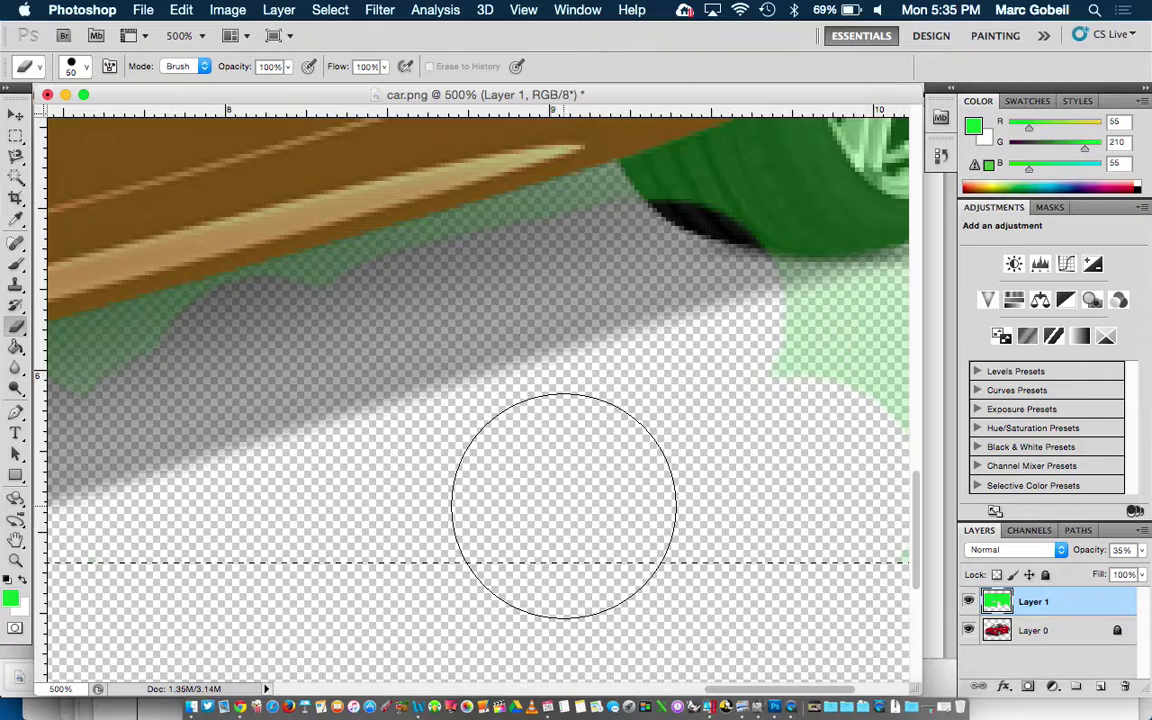
Erase the green from the bottom of the rear tyre and the ground beneath it out to the image corner
{"action": "scroll", "coordinate": [563, 505], "scroll_direction": "right", "scroll_amount": 5}
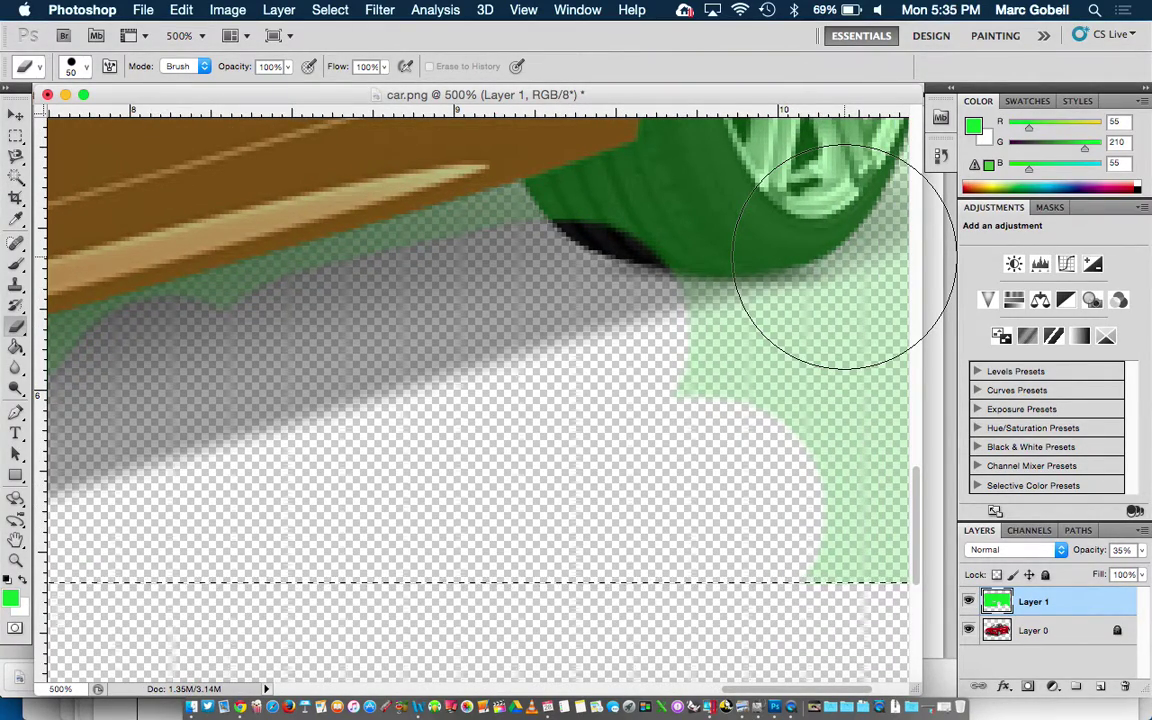
{"action": "scroll", "coordinate": [830, 245], "scroll_direction": "right", "scroll_amount": 5}
{"action": "scroll", "coordinate": [830, 245], "scroll_direction": "up", "scroll_amount": 2}
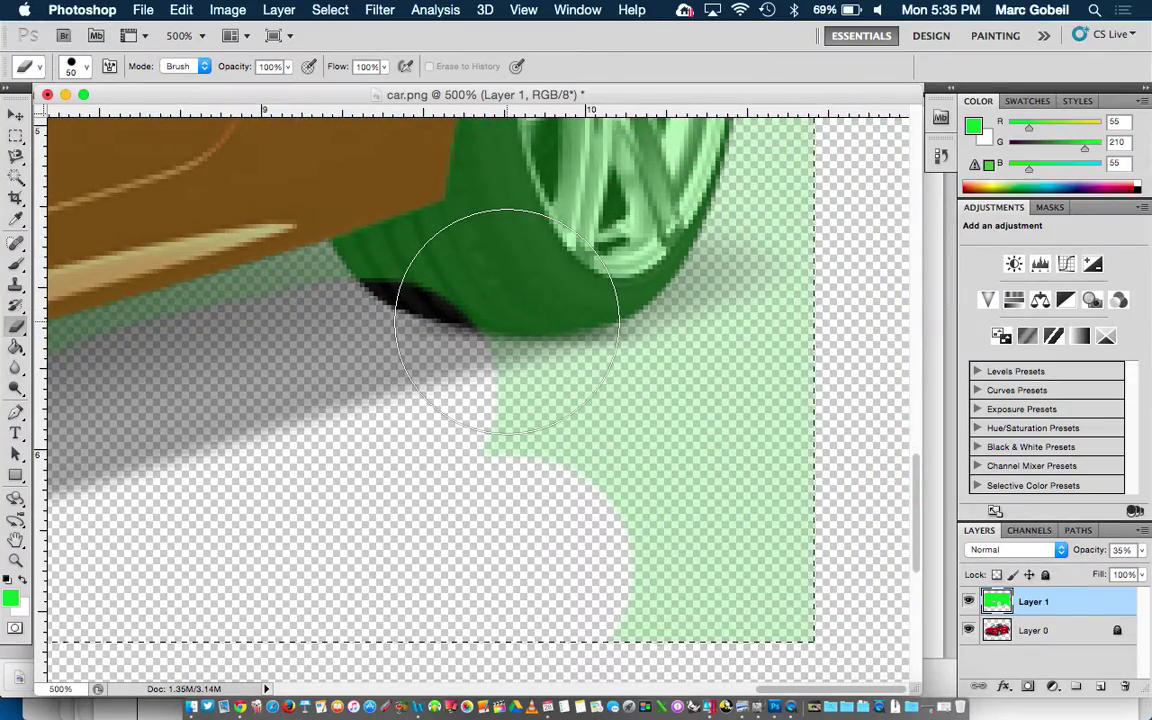
{"action": "mouse_move", "coordinate": [399, 300]}
{"action": "left_mouse_down"}
{"action": "mouse_move", "coordinate": [399, 334]}
{"action": "mouse_move", "coordinate": [694, 411]}
{"action": "mouse_move", "coordinate": [620, 433]}
{"action": "mouse_move", "coordinate": [656, 586]}
{"action": "left_mouse_up"}
Erase the green from the rear wheel's rim and tyre and from the background beside it
{"action": "scroll", "coordinate": [656, 588], "scroll_direction": "up", "scroll_amount": 2}
{"action": "scroll", "coordinate": [657, 592], "scroll_direction": "left", "scroll_amount": 6}
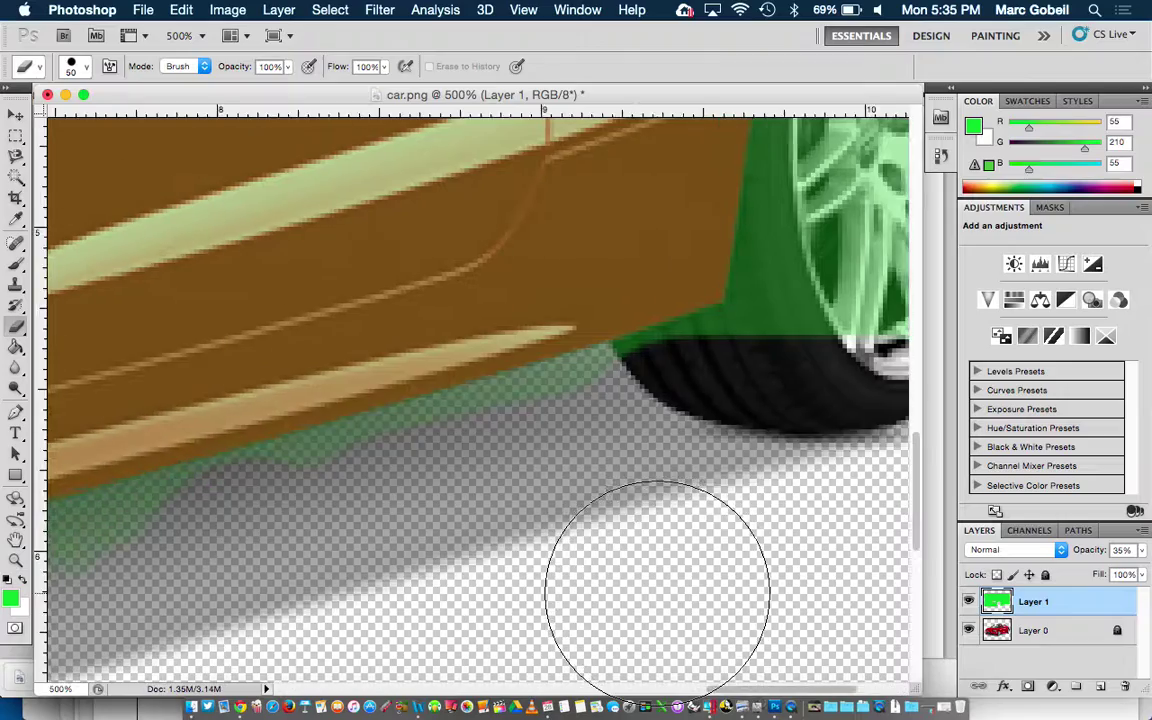
{"action": "scroll", "coordinate": [657, 590], "scroll_direction": "right", "scroll_amount": 4}
{"action": "scroll", "coordinate": [617, 604], "scroll_direction": "up", "scroll_amount": 2}
{"action": "left_click", "coordinate": [588, 462]}
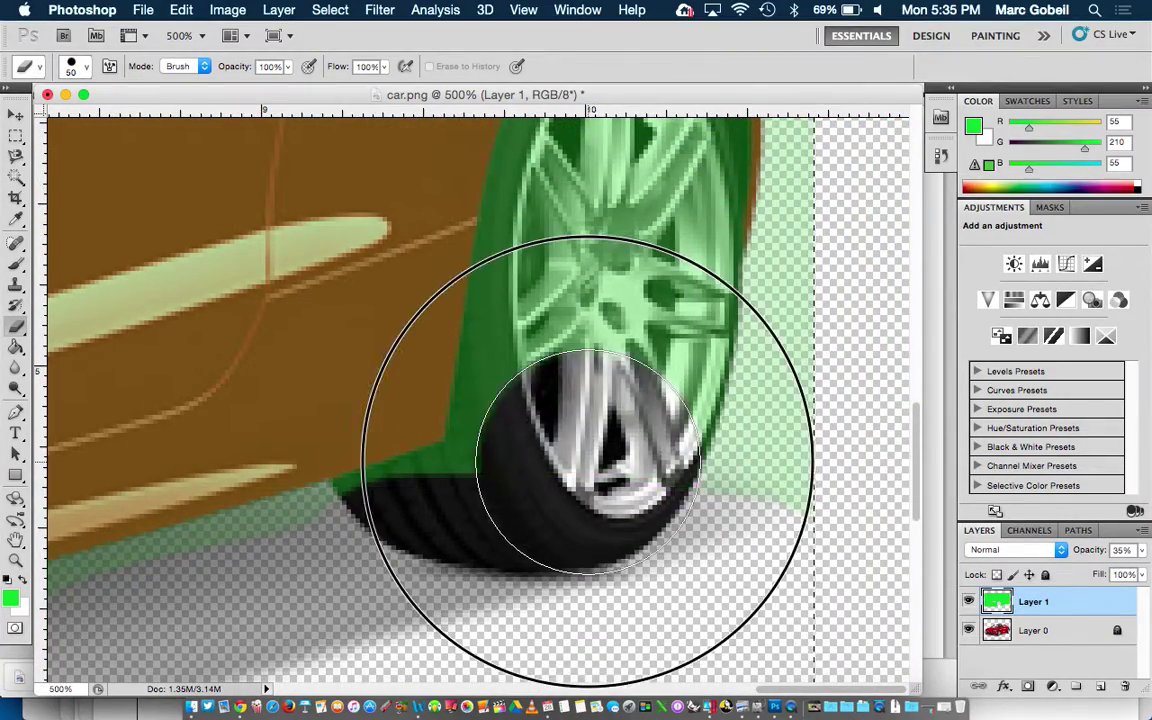
{"action": "left_click_drag", "start_coordinate": [588, 462], "coordinate": [566, 296]}
{"action": "scroll", "coordinate": [566, 300], "scroll_direction": "up", "scroll_amount": 3}
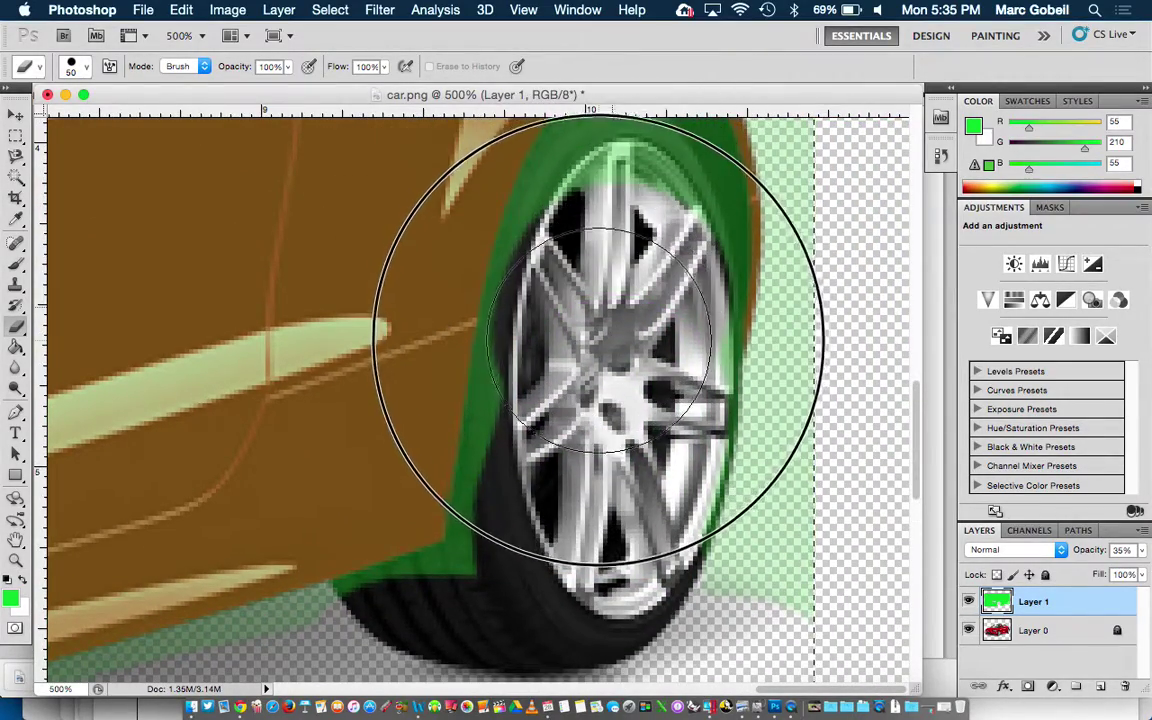
{"action": "mouse_move", "coordinate": [597, 340]}
{"action": "left_mouse_down"}
{"action": "mouse_move", "coordinate": [540, 476]}
{"action": "mouse_move", "coordinate": [566, 514]}
{"action": "mouse_move", "coordinate": [488, 586]}
{"action": "left_mouse_up"}
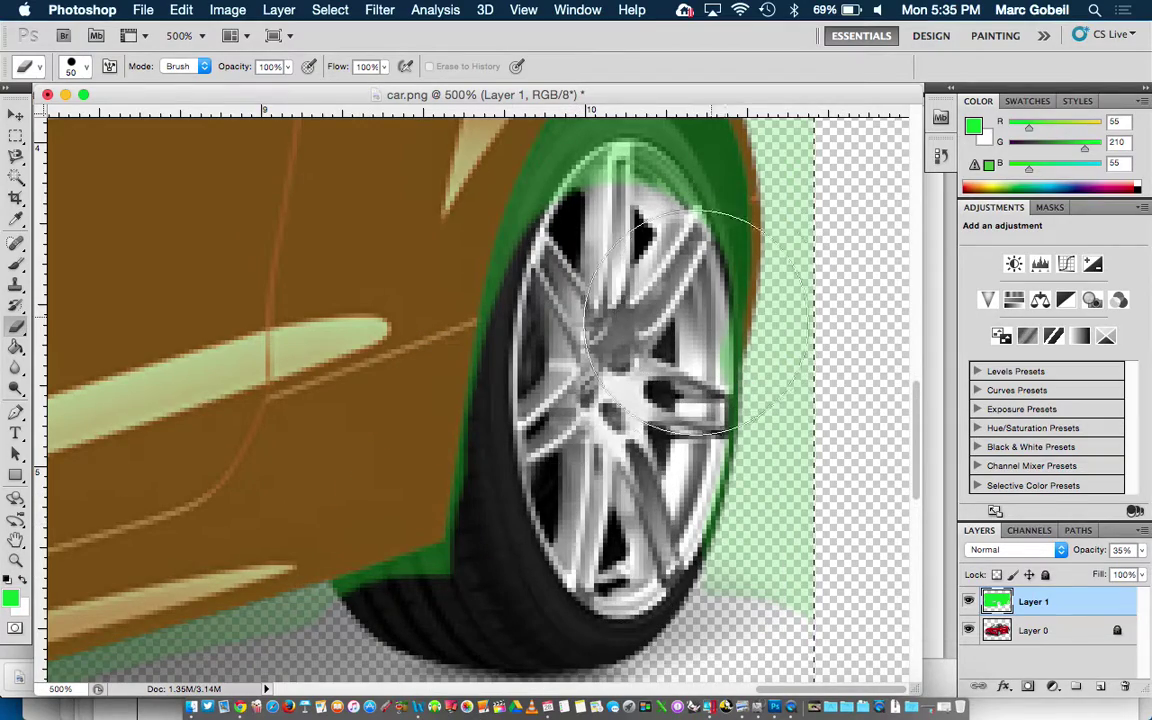
{"action": "scroll", "coordinate": [695, 320], "scroll_direction": "up", "scroll_amount": 3}
{"action": "mouse_move", "coordinate": [617, 257]}
{"action": "left_mouse_down"}
{"action": "mouse_move", "coordinate": [640, 345]}
{"action": "mouse_move", "coordinate": [612, 340]}
{"action": "mouse_move", "coordinate": [597, 404]}
{"action": "mouse_move", "coordinate": [663, 424]}
{"action": "mouse_move", "coordinate": [745, 575]}
{"action": "mouse_move", "coordinate": [746, 617]}
{"action": "mouse_move", "coordinate": [746, 522]}
{"action": "mouse_move", "coordinate": [818, 476]}
{"action": "mouse_move", "coordinate": [828, 437]}
{"action": "mouse_move", "coordinate": [808, 438]}
{"action": "mouse_move", "coordinate": [818, 219]}
{"action": "mouse_move", "coordinate": [802, 141]}
{"action": "mouse_move", "coordinate": [801, 152]}
{"action": "left_mouse_up"}
Reduce the eraser to size 25 and erase the remaining green inside the rear wheel arch above the tyre
{"action": "key", "text": "bracketleft"}
{"action": "key", "text": "bracketleft"}
{"action": "key", "text": "bracketleft"}
{"action": "key", "text": "bracketleft"}
{"action": "key", "text": "bracketleft"}
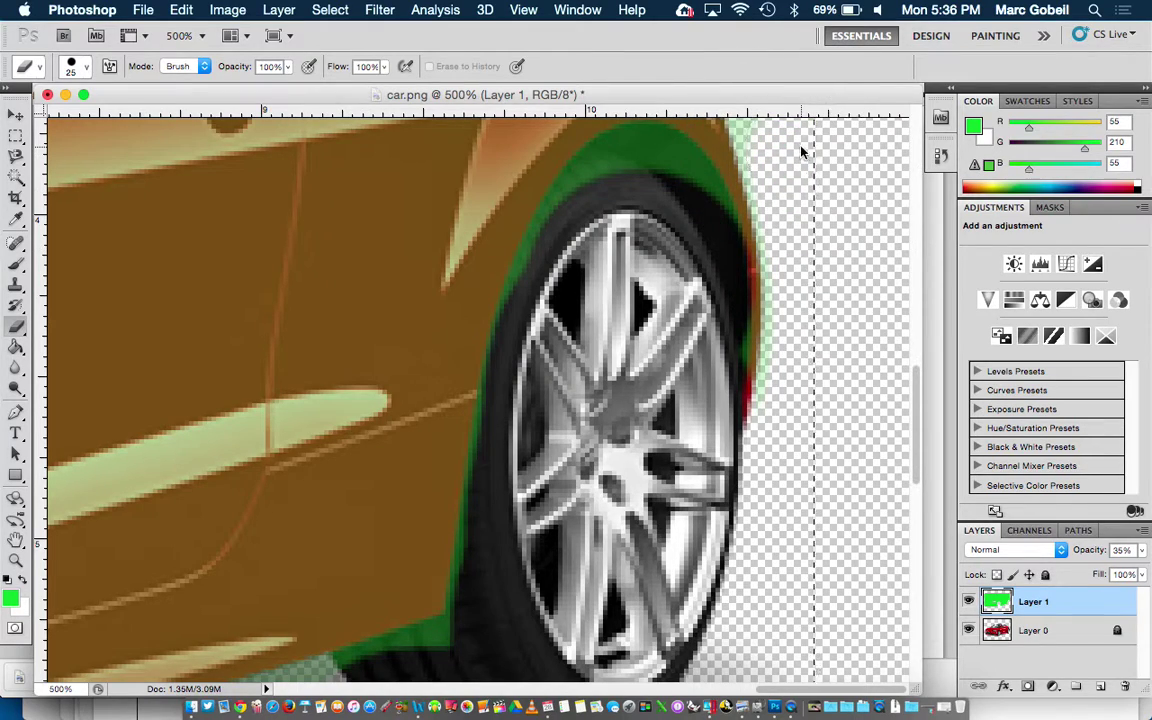
{"action": "scroll", "coordinate": [848, 219], "scroll_direction": "up", "scroll_amount": 4}
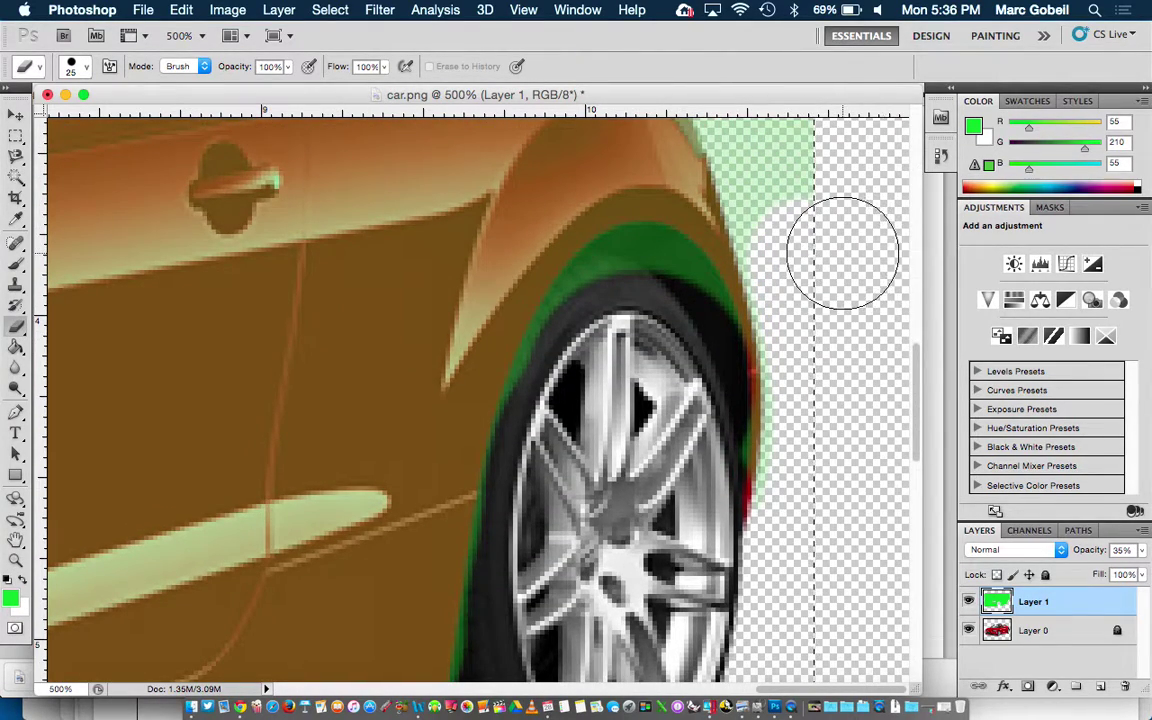
{"action": "scroll", "coordinate": [842, 250], "scroll_direction": "up", "scroll_amount": 3}
{"action": "mouse_move", "coordinate": [648, 347]}
{"action": "left_mouse_down"}
{"action": "mouse_move", "coordinate": [656, 342]}
{"action": "mouse_move", "coordinate": [622, 370]}
{"action": "mouse_move", "coordinate": [578, 381]}
{"action": "mouse_move", "coordinate": [545, 463]}
{"action": "mouse_move", "coordinate": [562, 505]}
{"action": "mouse_move", "coordinate": [647, 437]}
{"action": "left_mouse_up"}
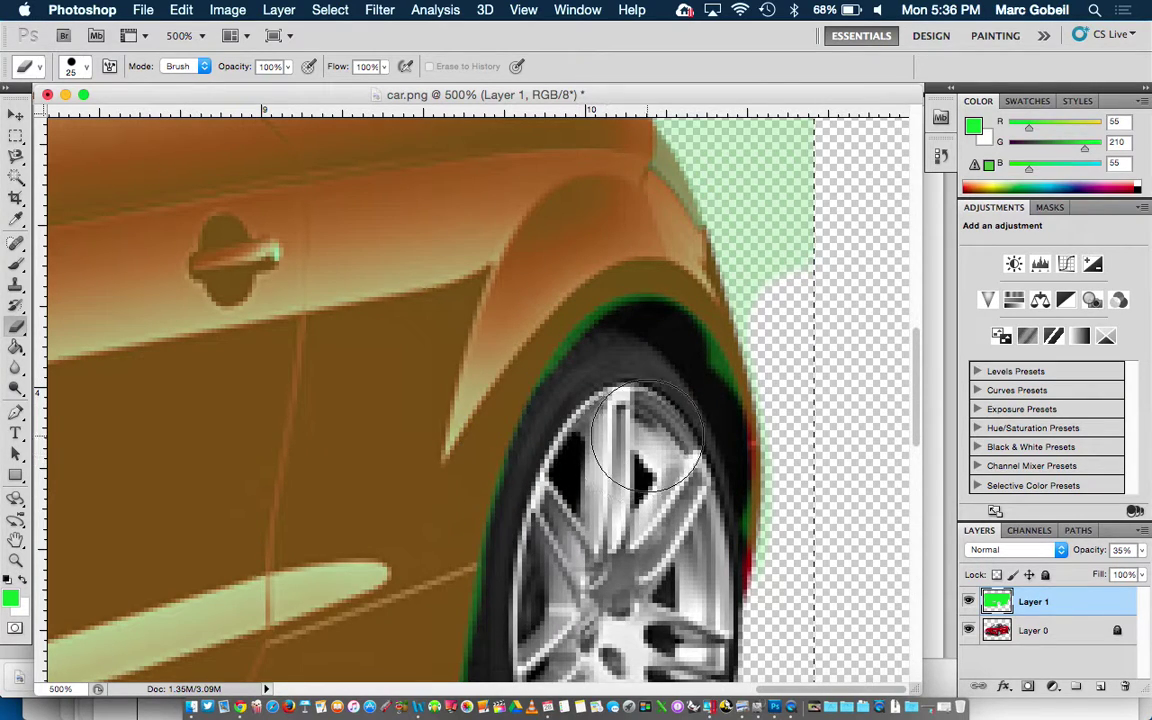
Erase the green from the empty background behind the car's rear fender
{"action": "scroll", "coordinate": [758, 244], "scroll_direction": "up", "scroll_amount": 4}
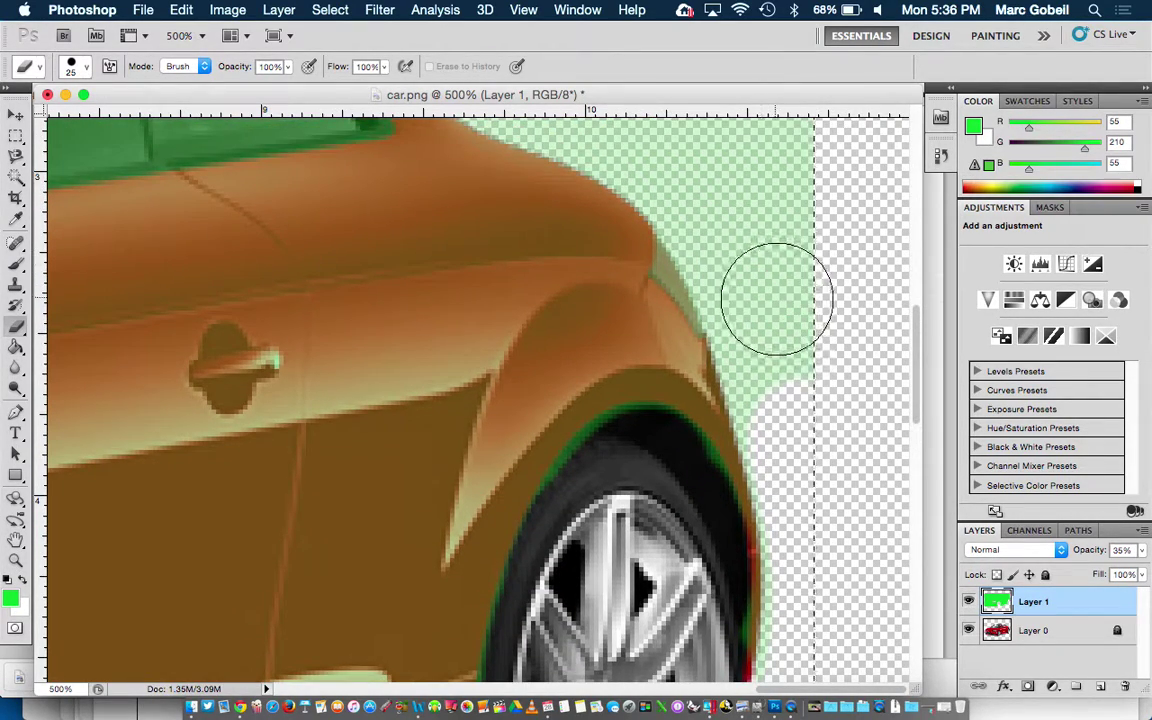
{"action": "mouse_move", "coordinate": [779, 360]}
{"action": "left_mouse_down"}
{"action": "mouse_move", "coordinate": [718, 216]}
{"action": "mouse_move", "coordinate": [740, 141]}
{"action": "mouse_move", "coordinate": [794, 254]}
{"action": "left_mouse_up"}
{"action": "scroll", "coordinate": [792, 250], "scroll_direction": "up", "scroll_amount": 4}
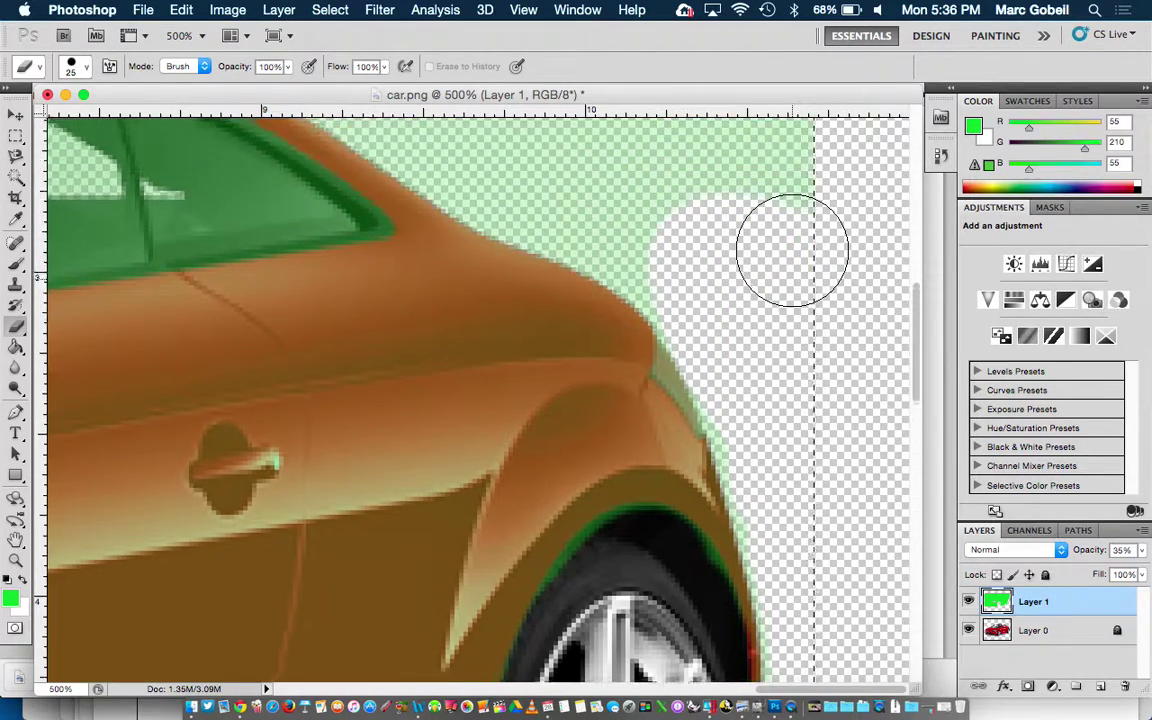
Erase the green around the transparent opening in the side window, across the dark window pillar
{"action": "scroll", "coordinate": [792, 250], "scroll_direction": "left", "scroll_amount": 10}
{"action": "scroll", "coordinate": [792, 250], "scroll_direction": "up", "scroll_amount": 2}
{"action": "mouse_move", "coordinate": [317, 222]}
{"action": "left_mouse_down"}
{"action": "mouse_move", "coordinate": [365, 211]}
{"action": "mouse_move", "coordinate": [481, 226]}
{"action": "mouse_move", "coordinate": [530, 250]}
{"action": "left_mouse_up"}
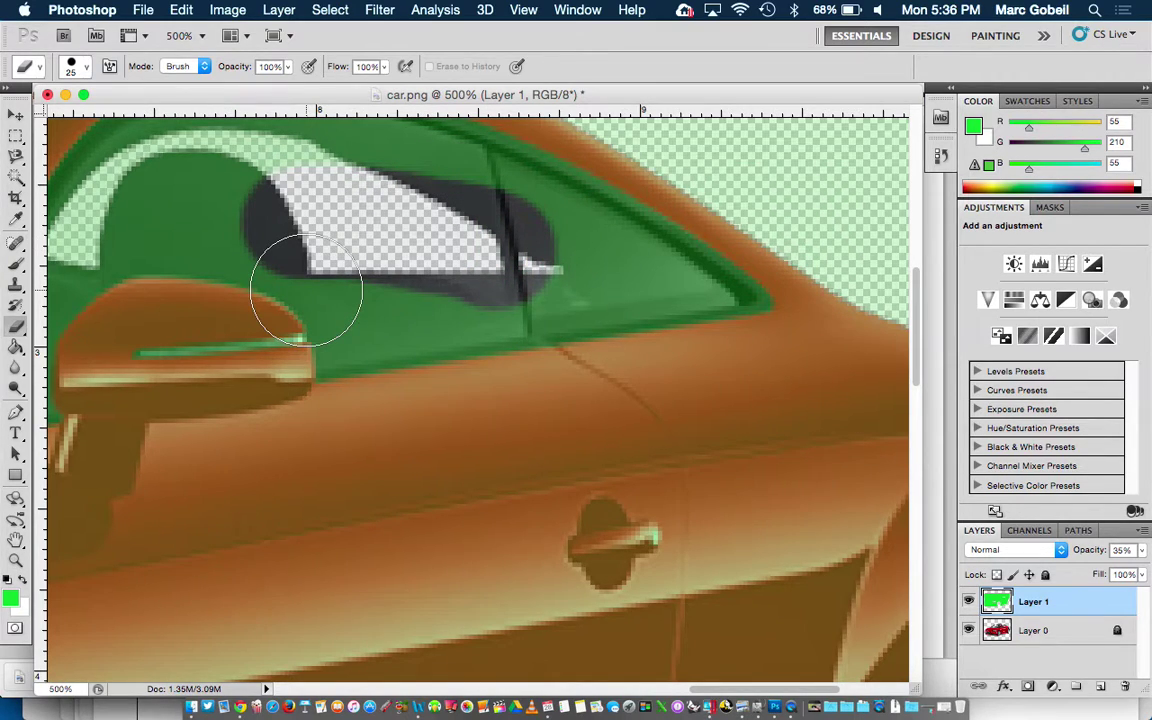
Reduce the eraser to size 2 and erase the green from the thin light strip on the near side mirror
{"action": "scroll", "coordinate": [306, 289], "scroll_direction": "left", "scroll_amount": 5}
{"action": "scroll", "coordinate": [306, 289], "scroll_direction": "up", "scroll_amount": 1}
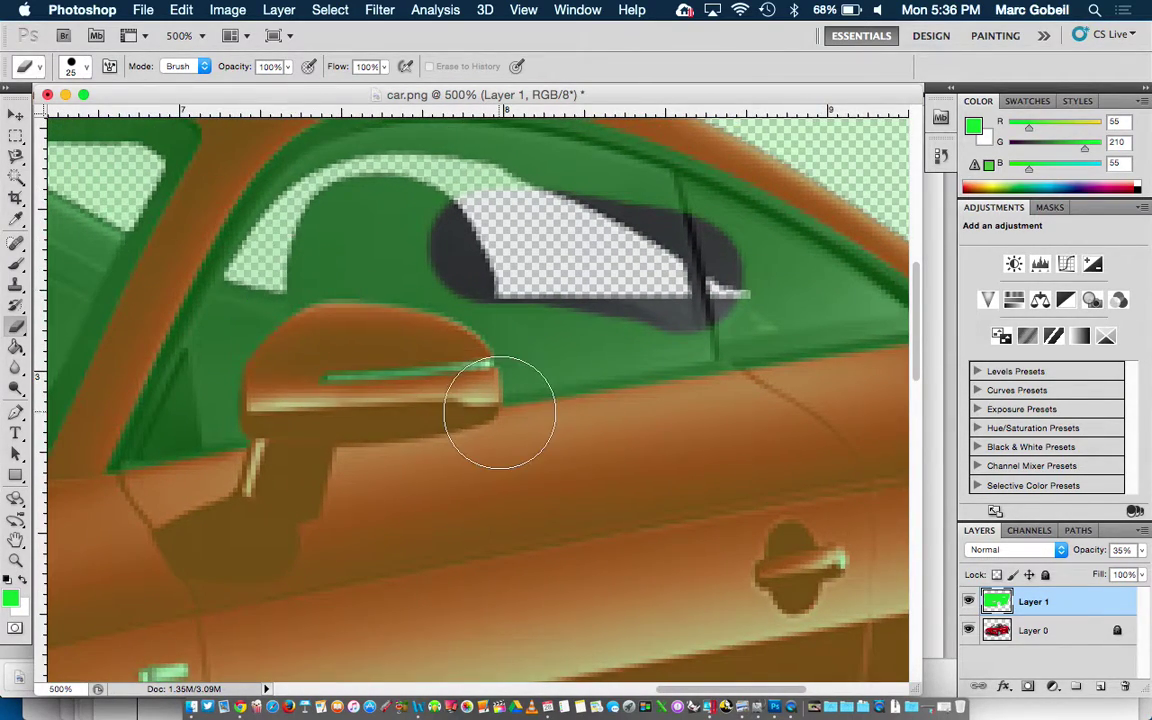
{"action": "key", "text": "super+minus"}
{"action": "key", "text": "super+minus"}
{"action": "key", "text": "super+equal"}
{"action": "key", "text": "super+equal"}
{"action": "key", "text": "super+equal"}
{"action": "key", "text": "super+equal"}
{"action": "key", "text": "super+equal"}
{"action": "key", "text": "super+equal"}
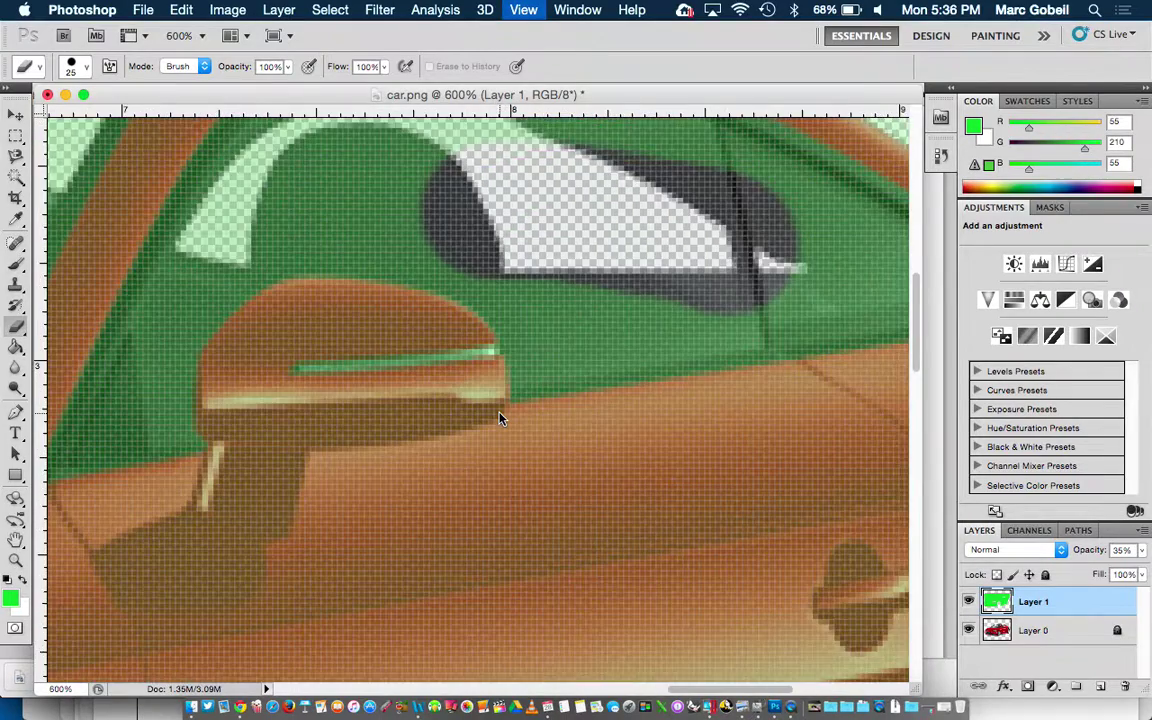
{"action": "key", "text": "super+equal"}
{"action": "key", "text": "super+equal"}
{"action": "key", "text": "super+equal"}
{"action": "key", "text": "super+minus"}
{"action": "key", "text": "super+minus"}
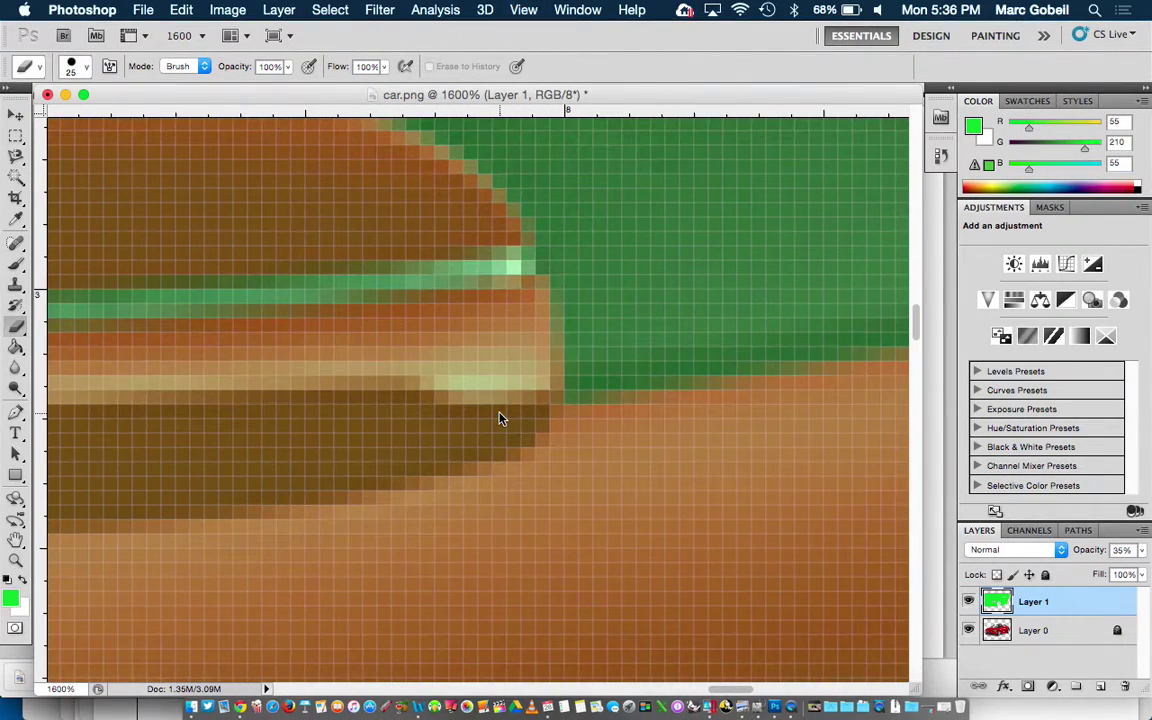
{"action": "key", "text": "bracketleft"}
{"action": "key", "text": "bracketleft"}
{"action": "key", "text": "bracketleft"}
{"action": "key", "text": "bracketleft"}
{"action": "key", "text": "bracketleft"}
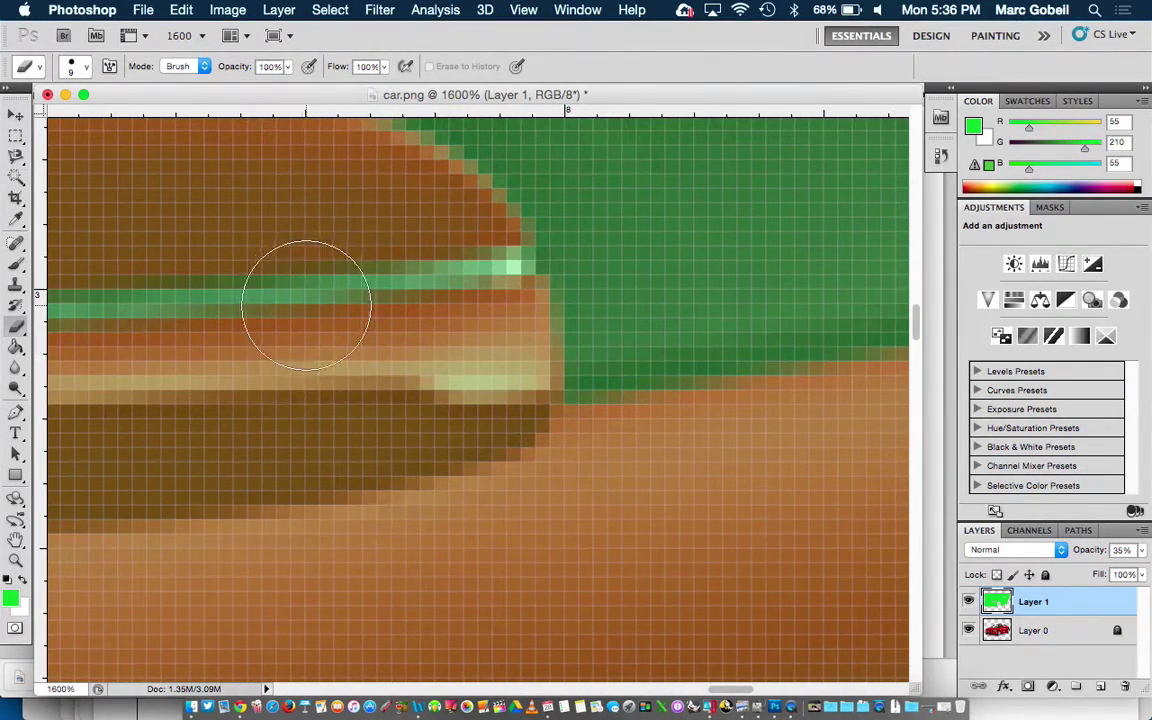
{"action": "key", "text": "bracketleft"}
{"action": "key", "text": "bracketleft"}
{"action": "key", "text": "bracketleft"}
{"action": "key", "text": "bracketleft"}
{"action": "key", "text": "bracketleft"}
{"action": "left_click_drag", "start_coordinate": [135, 299], "coordinate": [531, 258]}
{"action": "scroll", "coordinate": [531, 258], "scroll_direction": "left", "scroll_amount": 10}
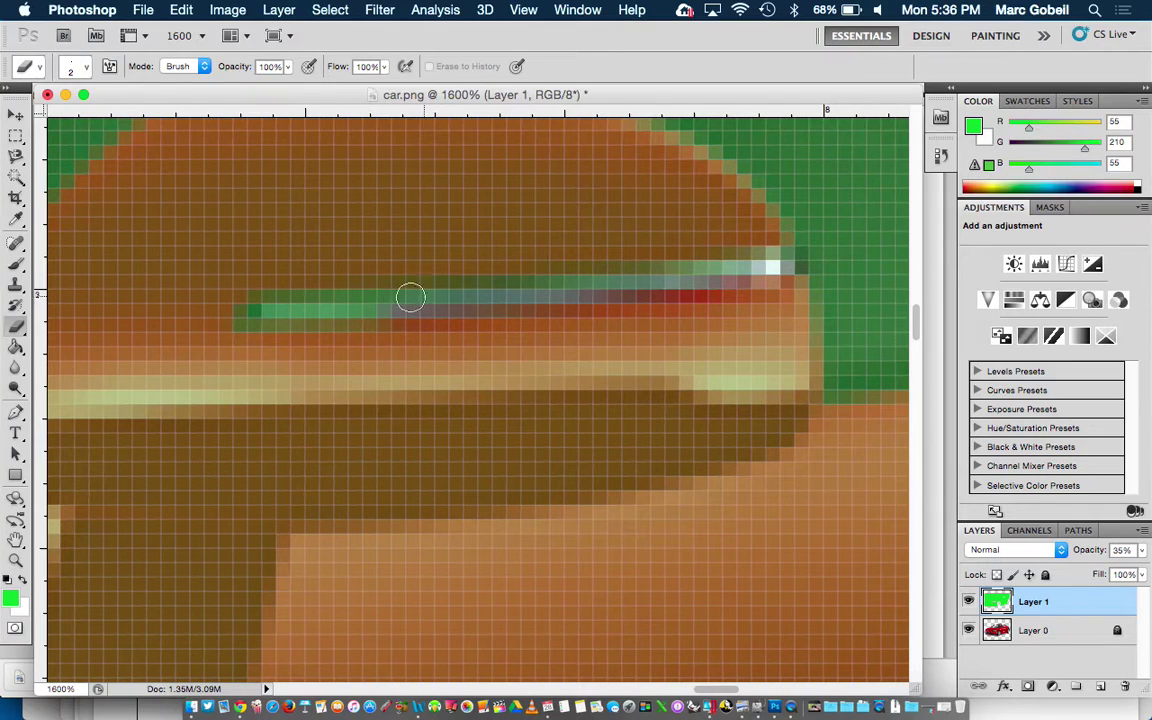
{"action": "left_click_drag", "start_coordinate": [355, 303], "coordinate": [267, 314]}
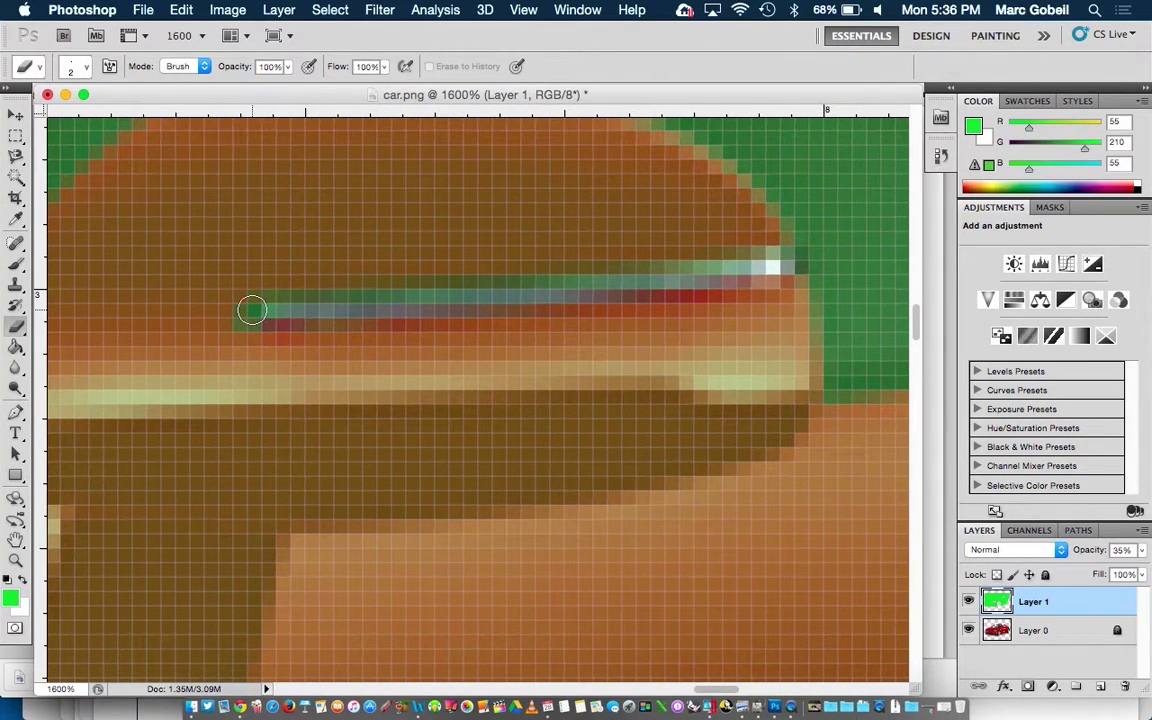
Erase the green from the small side marker on the front fender ahead of the door
{"action": "key", "text": "super+minus"}
{"action": "key", "text": "super+minus"}
{"action": "key", "text": "super+minus"}
{"action": "key", "text": "super+minus"}
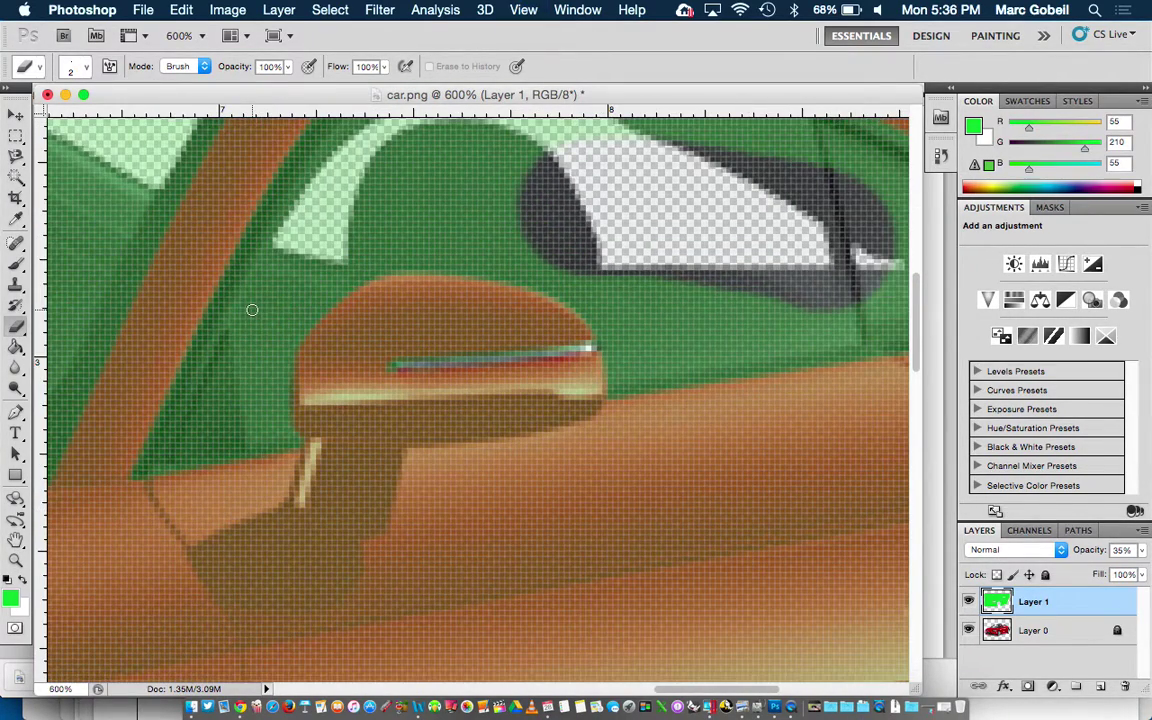
{"action": "scroll", "coordinate": [268, 434], "scroll_direction": "down", "scroll_amount": 5}
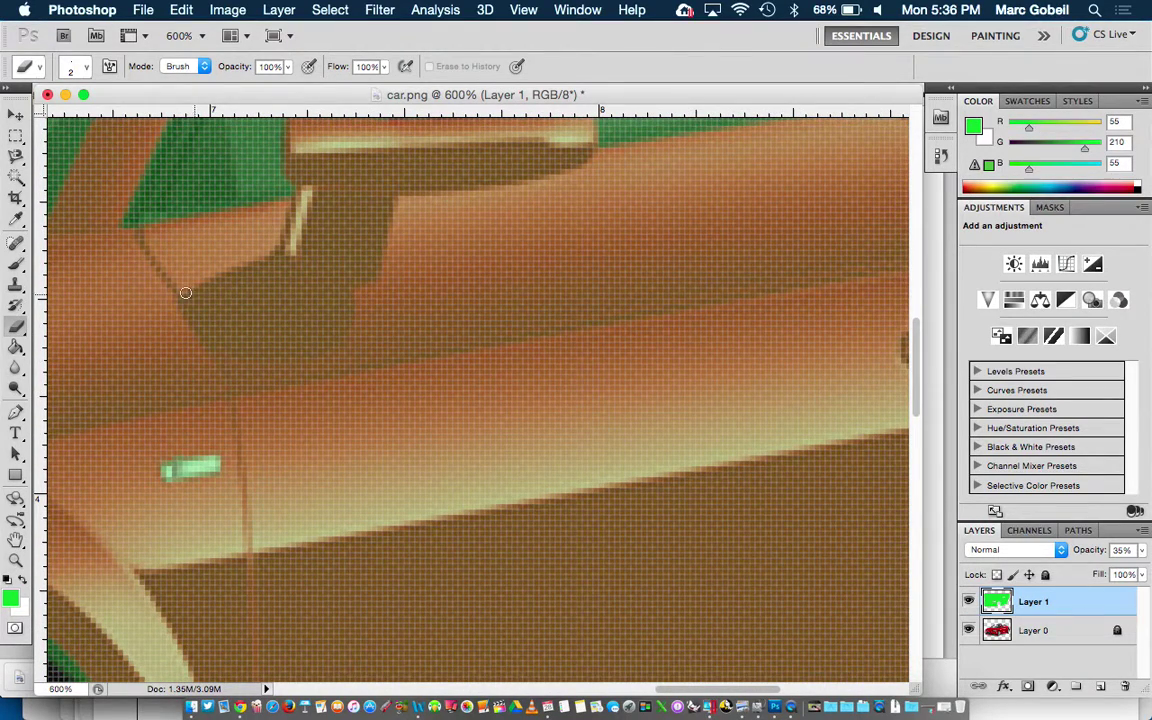
{"action": "scroll", "coordinate": [262, 566], "scroll_direction": "down", "scroll_amount": 1}
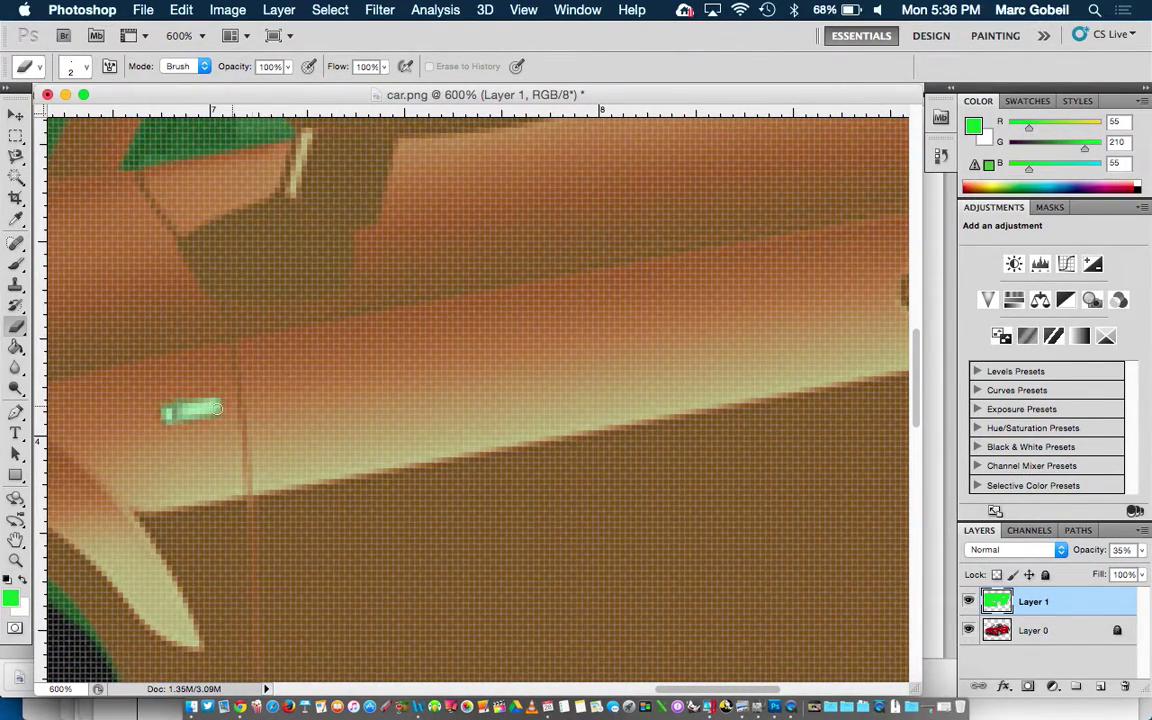
{"action": "mouse_move", "coordinate": [213, 411]}
{"action": "left_mouse_down"}
{"action": "mouse_move", "coordinate": [167, 414]}
{"action": "mouse_move", "coordinate": [213, 411]}
{"action": "mouse_move", "coordinate": [193, 401]}
{"action": "left_mouse_up"}
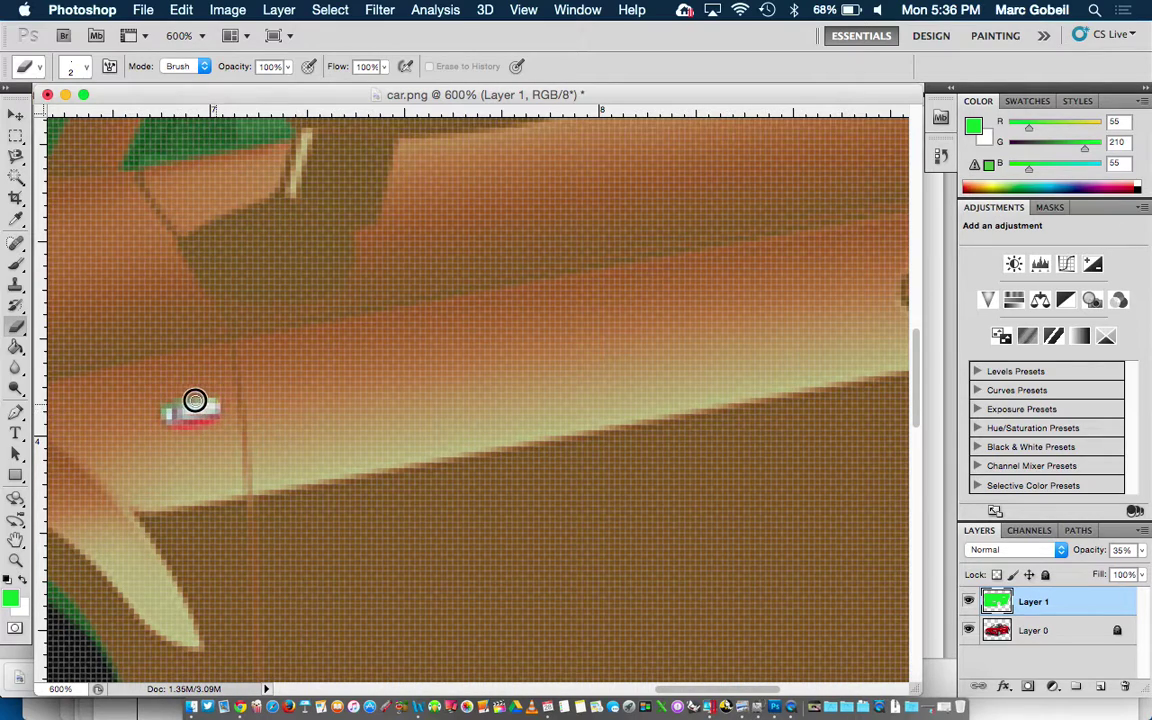
Enlarge the eraser to size 30 and erase the green from the windshield
{"action": "scroll", "coordinate": [200, 370], "scroll_direction": "up", "scroll_amount": 10}
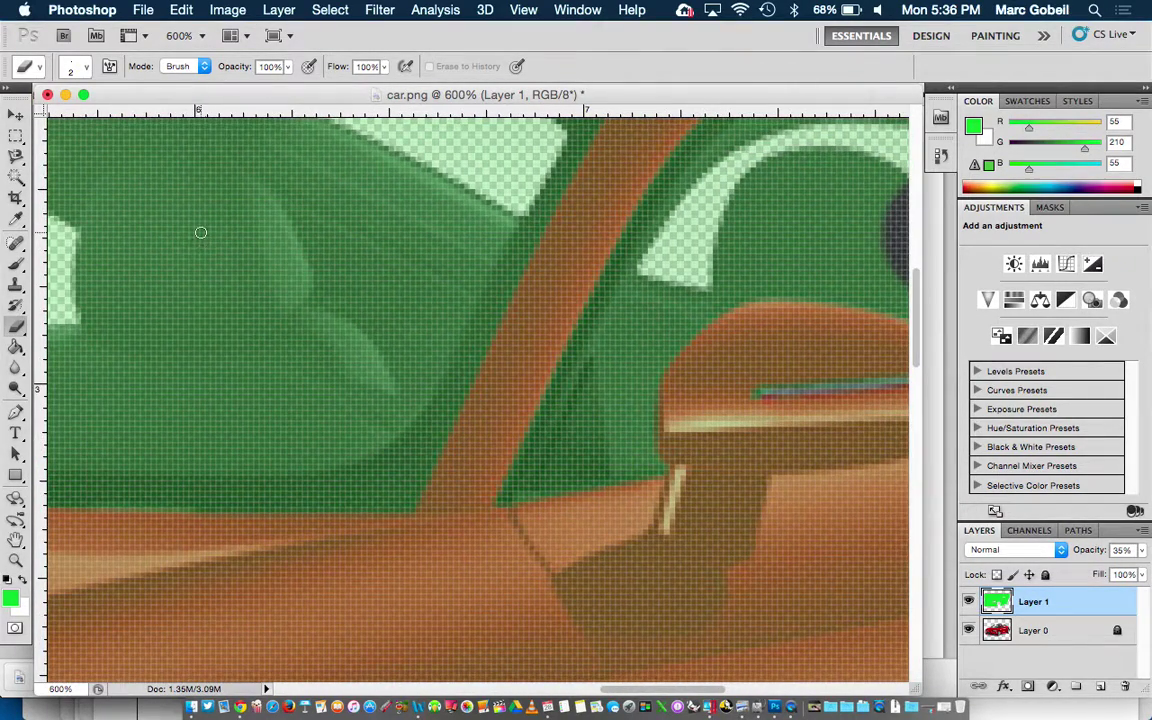
{"action": "key", "text": "super+minus"}
{"action": "key", "text": "super+minus"}
{"action": "key", "text": "super+minus"}
{"action": "key", "text": "super+minus"}
{"action": "key", "text": "super+minus"}
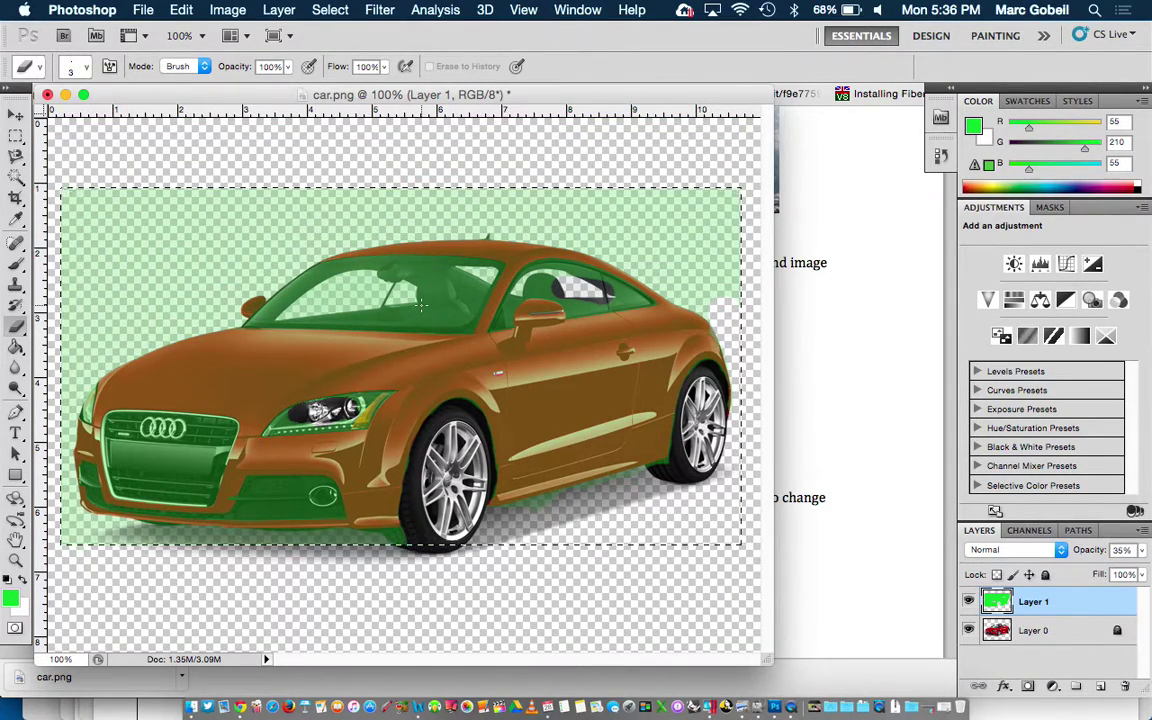
{"action": "key", "text": "bracketright"}
{"action": "key", "text": "bracketright"}
{"action": "key", "text": "bracketright"}
{"action": "key", "text": "bracketright"}
{"action": "key", "text": "bracketright"}
{"action": "key", "text": "bracketright"}
{"action": "key", "text": "bracketright"}
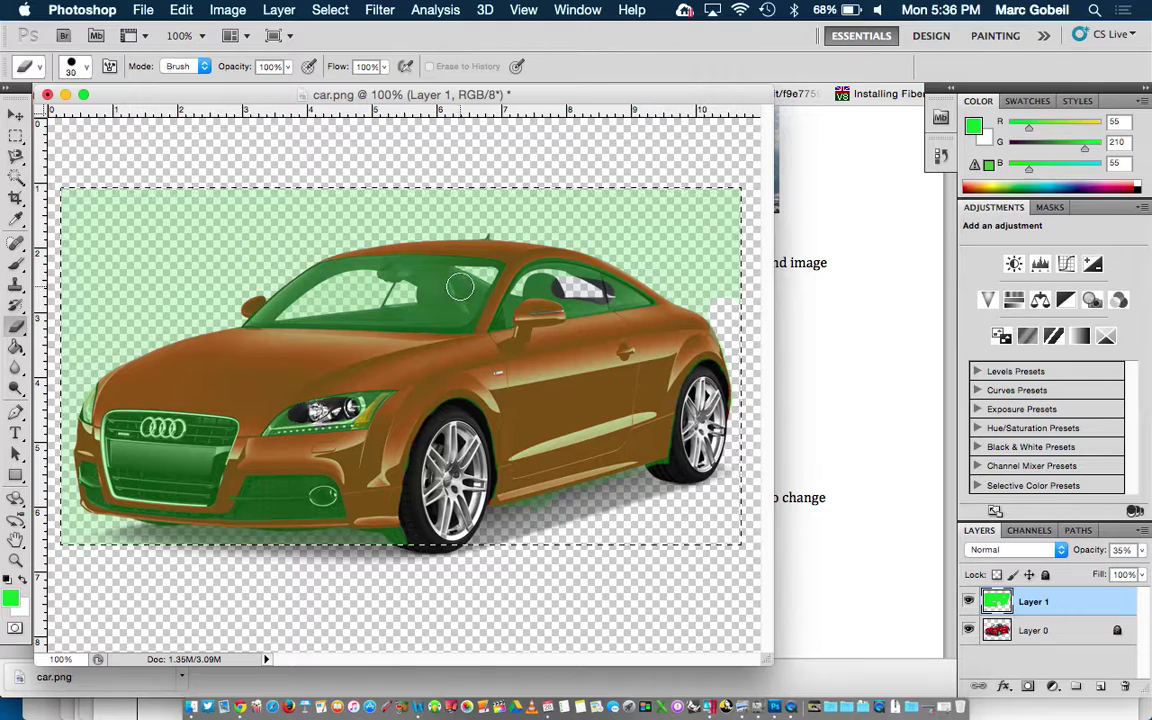
{"action": "mouse_move", "coordinate": [425, 277]}
{"action": "left_mouse_down"}
{"action": "mouse_move", "coordinate": [311, 266]}
{"action": "mouse_move", "coordinate": [257, 312]}
{"action": "mouse_move", "coordinate": [405, 316]}
{"action": "left_mouse_up"}
{"action": "mouse_move", "coordinate": [472, 303]}
{"action": "left_mouse_down"}
{"action": "mouse_move", "coordinate": [488, 267]}
{"action": "mouse_move", "coordinate": [339, 265]}
{"action": "mouse_move", "coordinate": [324, 280]}
{"action": "mouse_move", "coordinate": [432, 292]}
{"action": "left_mouse_up"}
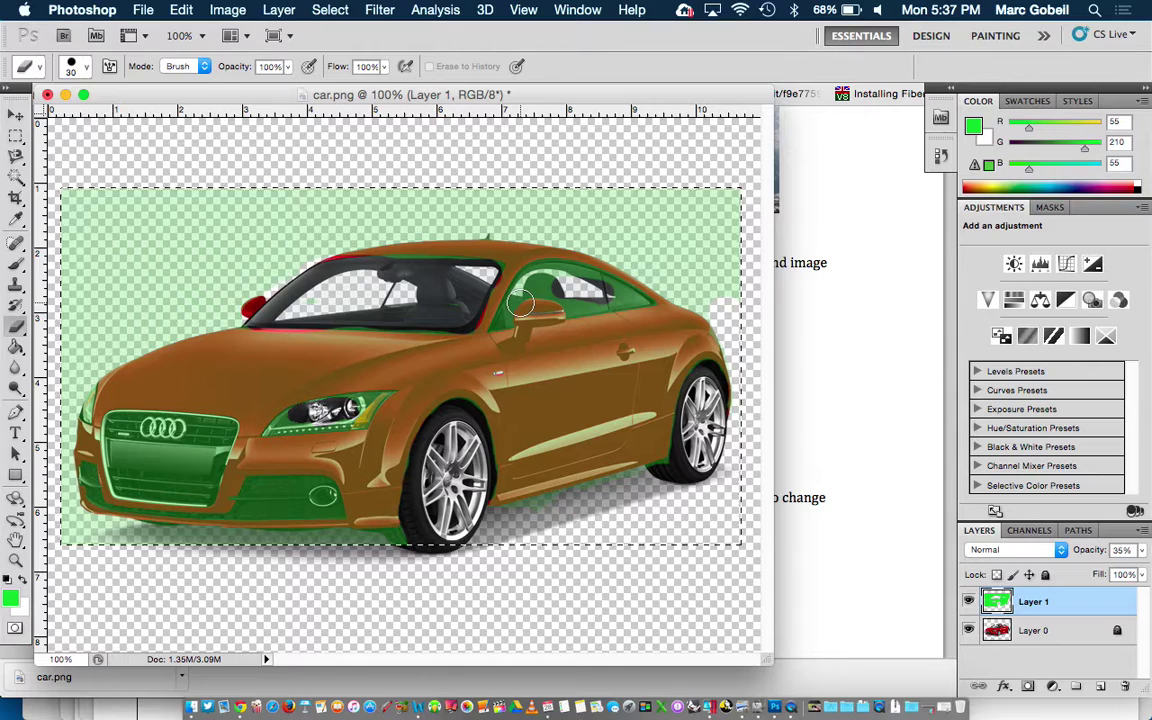
Reduce the eraser to size 15 and erase the green from the side windows, the near headlight and the grille's outer mesh
{"action": "key", "text": "bracketleft"}
{"action": "key", "text": "bracketleft"}
{"action": "key", "text": "bracketleft"}
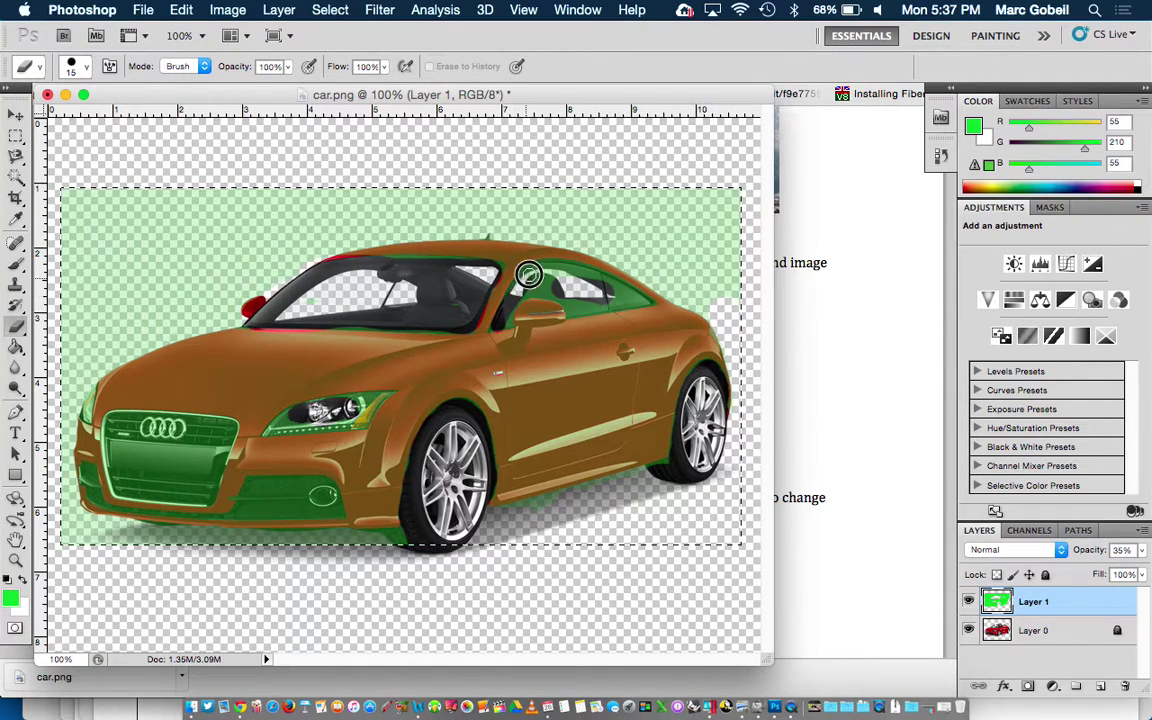
{"action": "left_click_drag", "start_coordinate": [529, 274], "coordinate": [553, 265]}
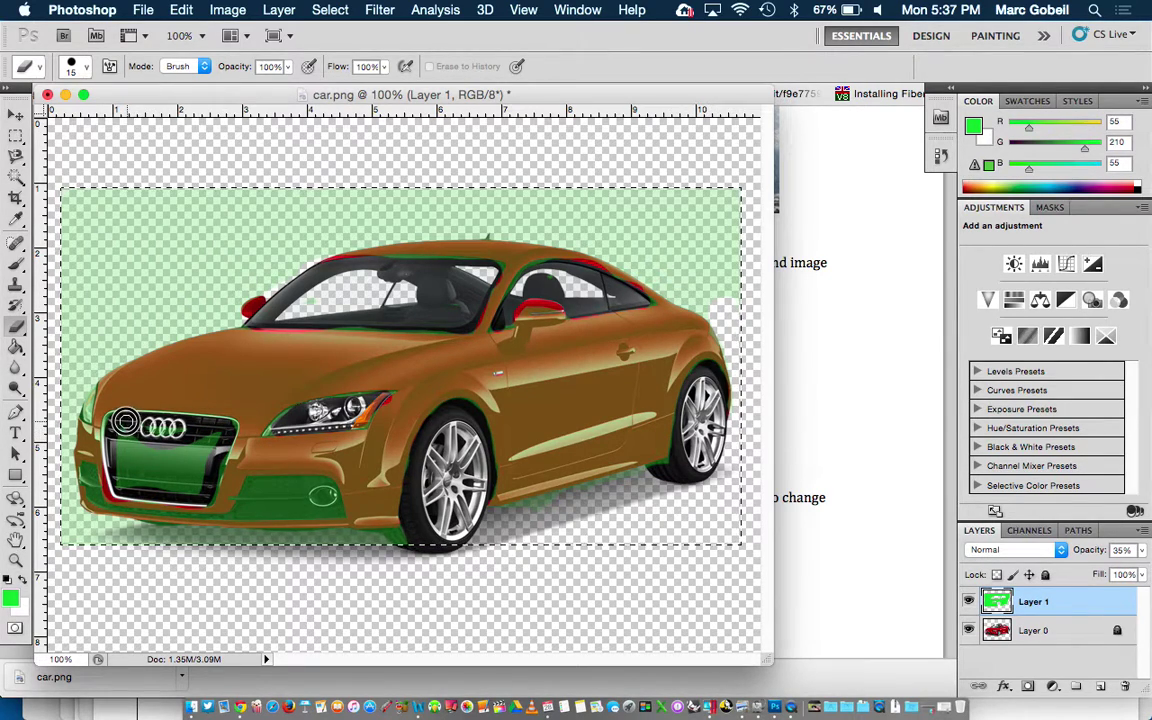
Erase the remaining green from the front grille and its badge area, and from the far headlight
{"action": "key", "text": "bracketleft"}
{"action": "key", "text": "bracketleft"}
{"action": "key", "text": "bracketleft"}
{"action": "key", "text": "bracketleft"}
{"action": "key", "text": "bracketleft"}
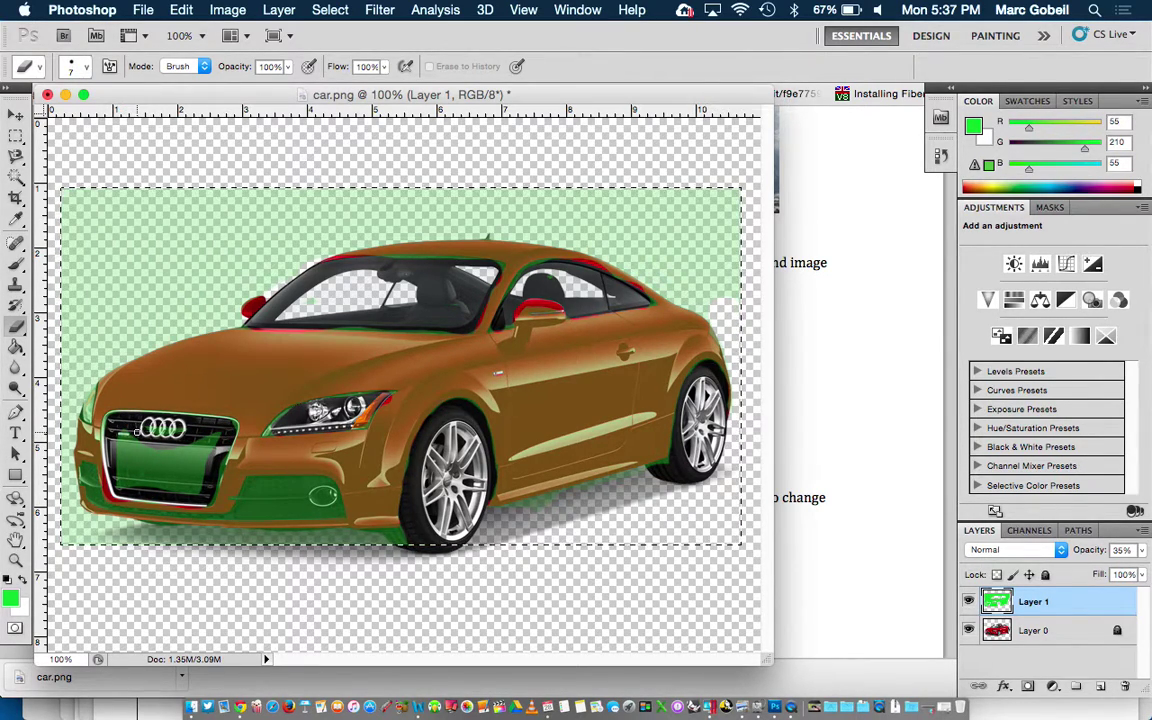
{"action": "key", "text": "bracketright"}
{"action": "key", "text": "bracketright"}
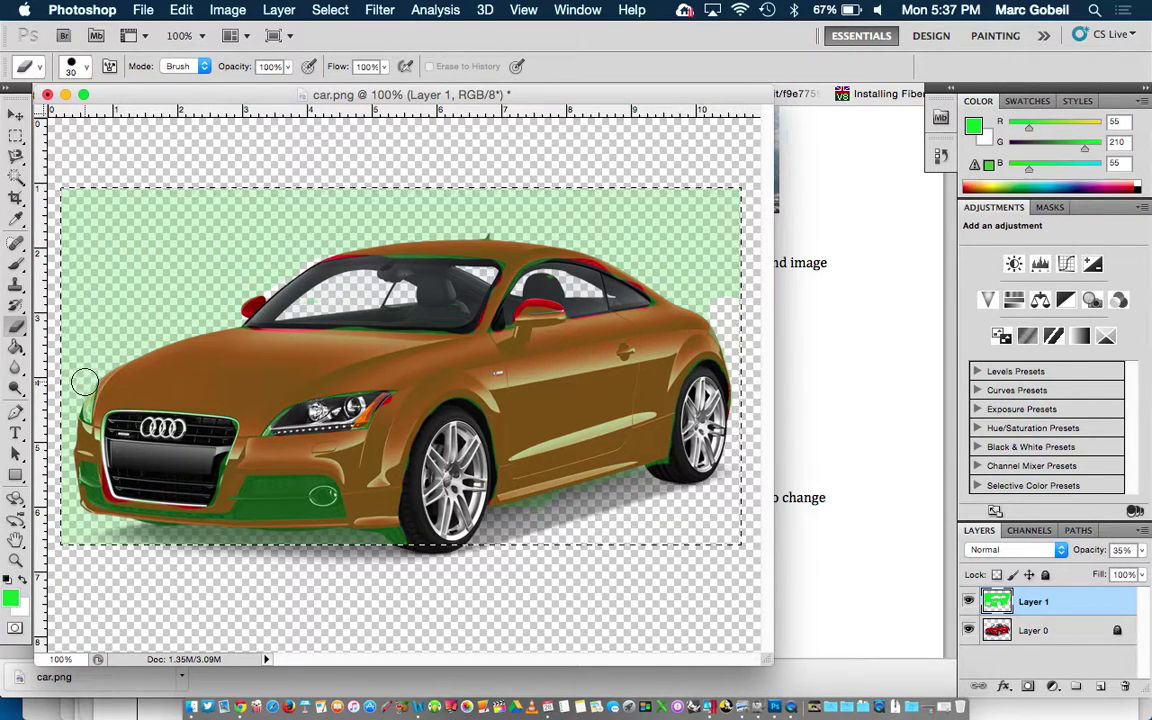
{"action": "key", "text": "bracketleft"}
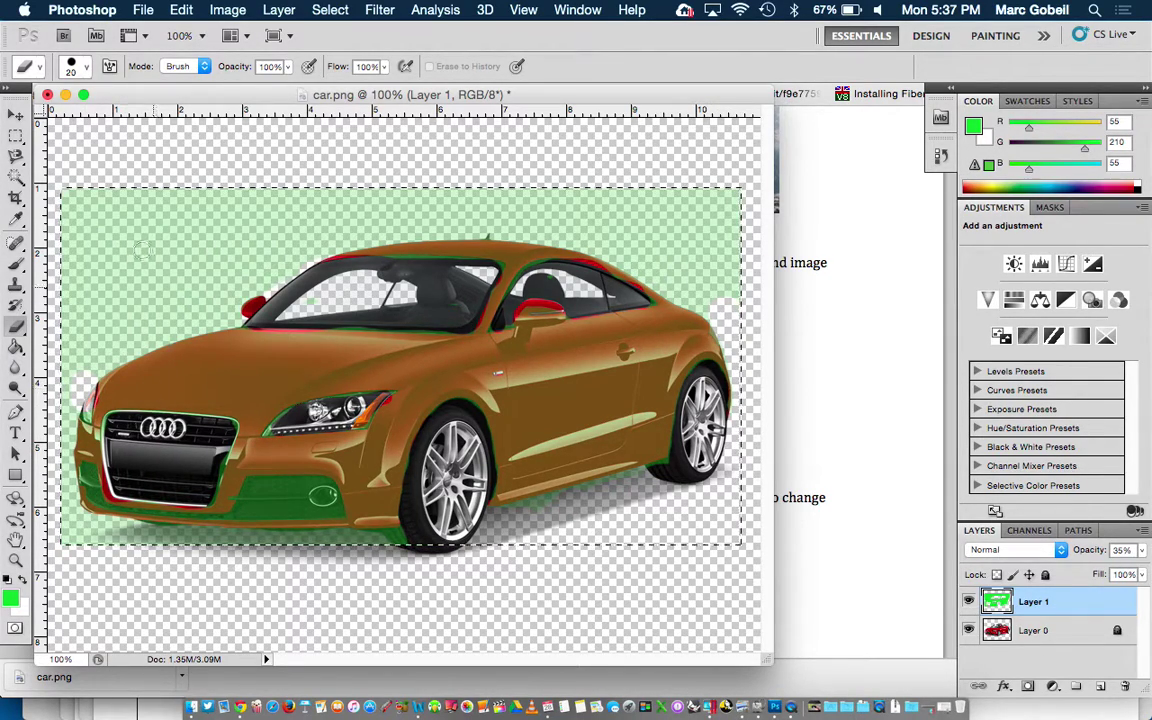
Enlarge the eraser to size 50 and erase the green from the background above the car and around the front bumper
{"action": "key", "text": "bracketright"}
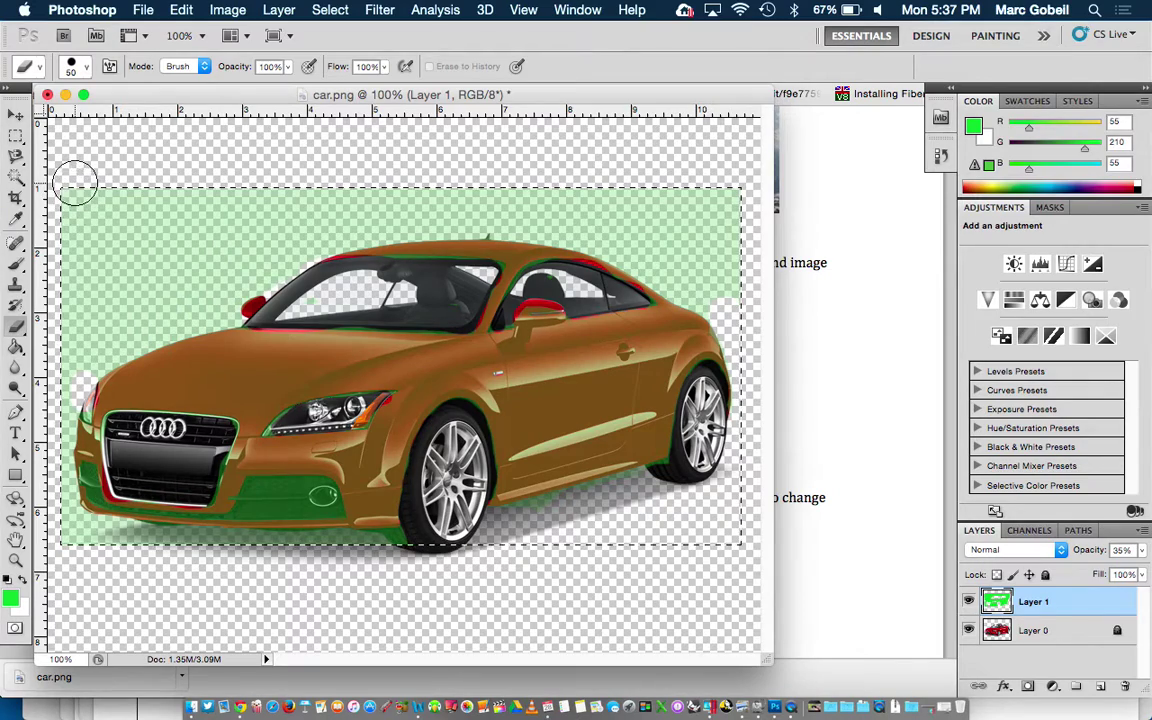
{"action": "mouse_move", "coordinate": [75, 182]}
{"action": "left_mouse_down"}
{"action": "mouse_move", "coordinate": [77, 352]}
{"action": "mouse_move", "coordinate": [108, 340]}
{"action": "left_mouse_up"}
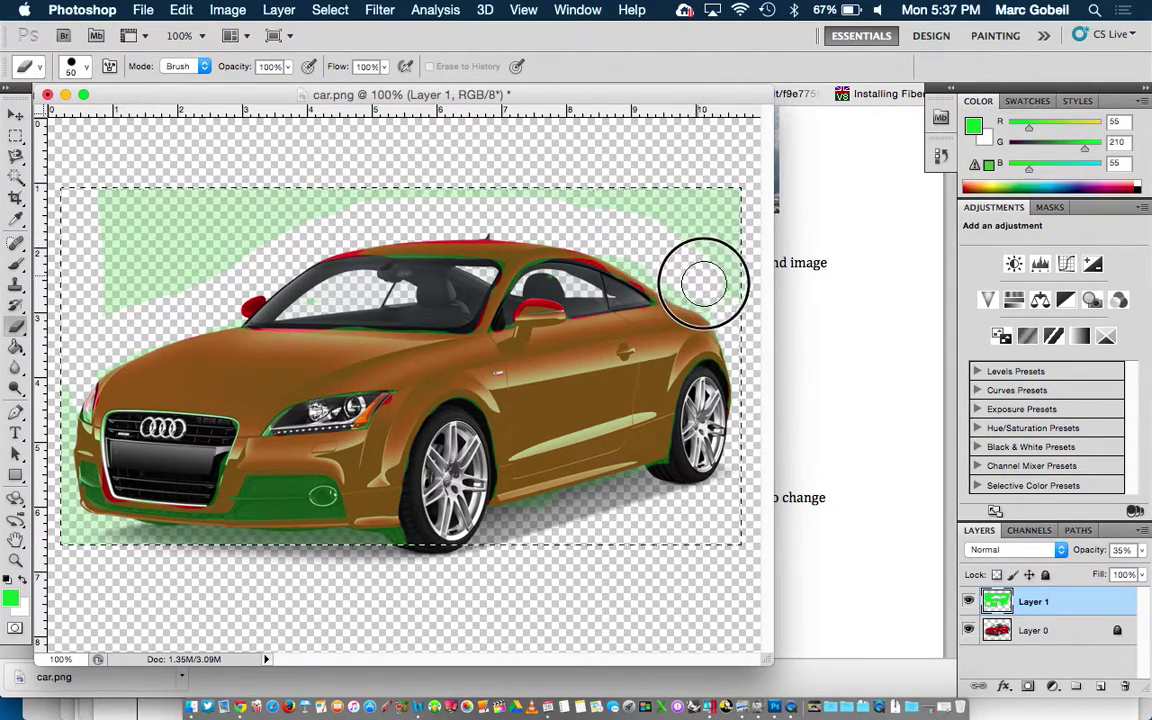
{"action": "left_click_drag", "start_coordinate": [621, 215], "coordinate": [733, 257]}
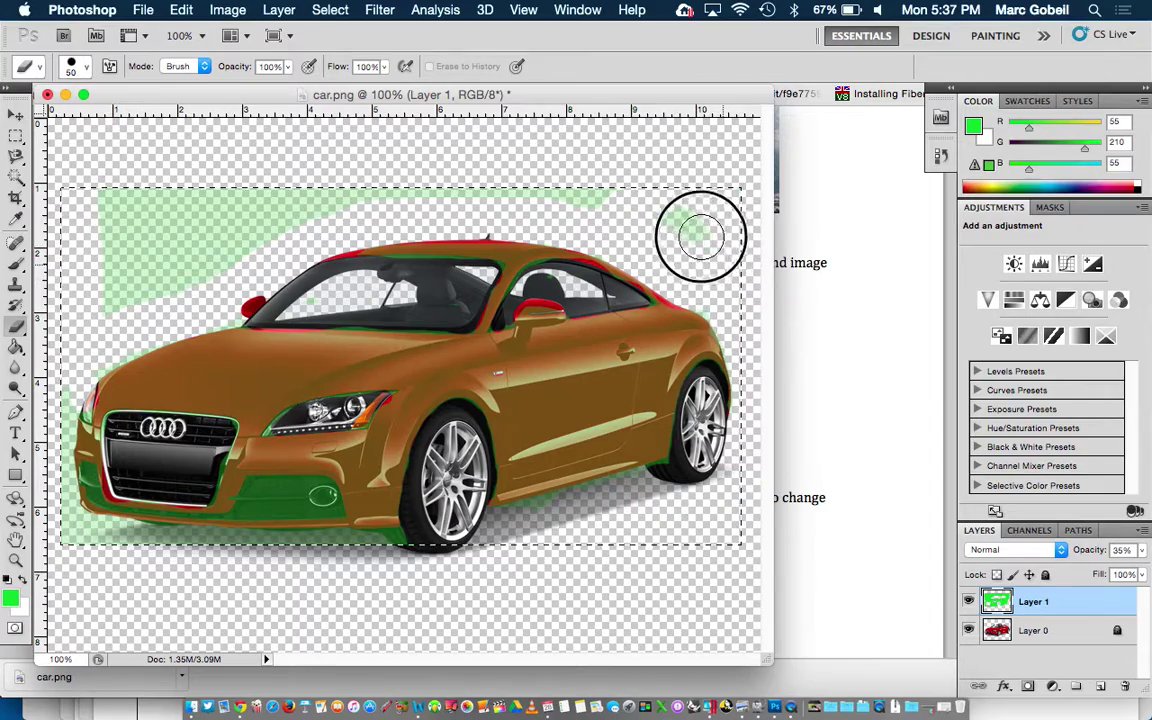
{"action": "mouse_move", "coordinate": [553, 198]}
{"action": "left_mouse_down"}
{"action": "mouse_move", "coordinate": [167, 180]}
{"action": "mouse_move", "coordinate": [118, 193]}
{"action": "left_mouse_up"}
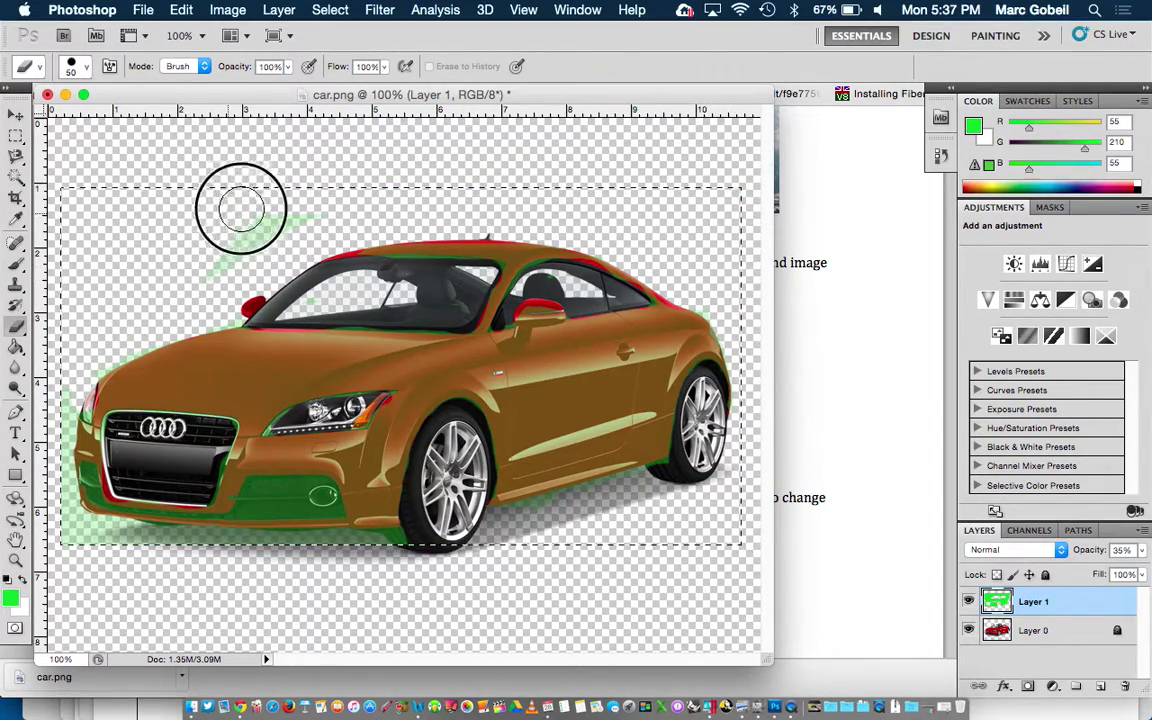
{"action": "left_click_drag", "start_coordinate": [211, 266], "coordinate": [317, 210]}
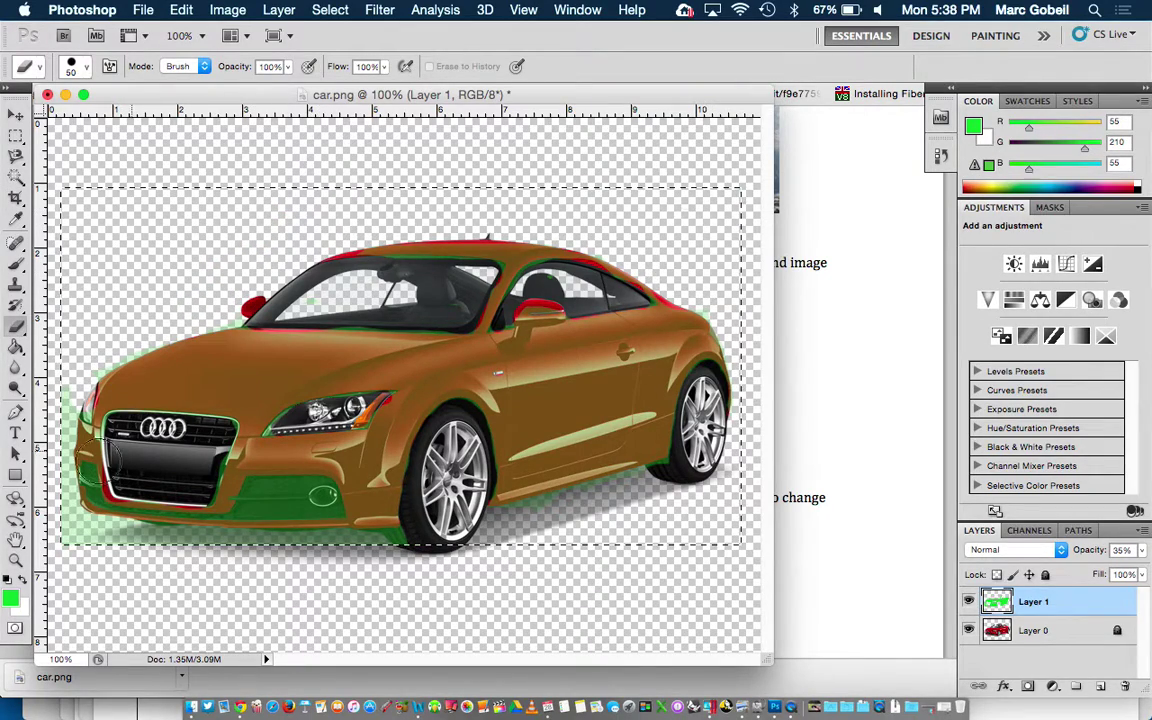
{"action": "mouse_move", "coordinate": [62, 398]}
{"action": "left_mouse_down"}
{"action": "mouse_move", "coordinate": [57, 386]}
{"action": "mouse_move", "coordinate": [51, 458]}
{"action": "mouse_move", "coordinate": [62, 514]}
{"action": "mouse_move", "coordinate": [87, 540]}
{"action": "mouse_move", "coordinate": [275, 555]}
{"action": "mouse_move", "coordinate": [411, 545]}
{"action": "mouse_move", "coordinate": [355, 527]}
{"action": "left_mouse_up"}
Reduce the eraser to size 9 and erase the green from the fog light opening, the lower bumper strip and the far air intake
{"action": "key", "text": "bracketleft"}
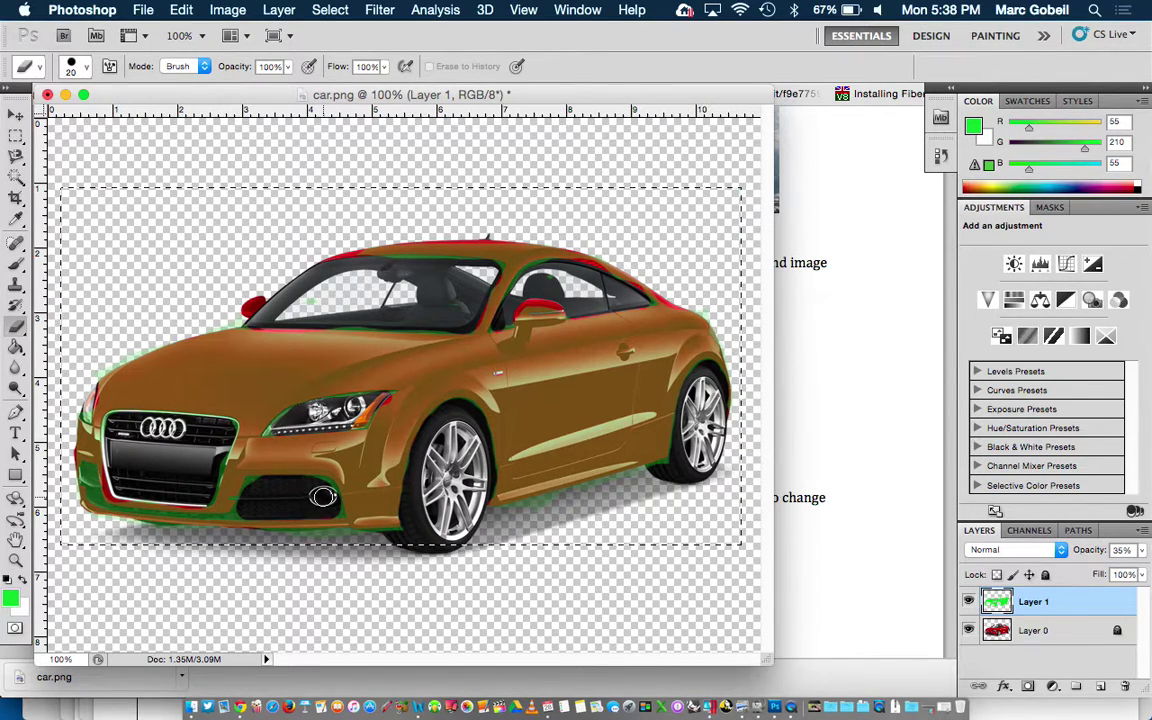
{"action": "key", "text": "bracketleft"}
{"action": "key", "text": "bracketleft"}
{"action": "key", "text": "bracketleft"}
{"action": "key", "text": "bracketleft"}
{"action": "mouse_move", "coordinate": [242, 516]}
{"action": "left_mouse_down"}
{"action": "mouse_move", "coordinate": [121, 508]}
{"action": "mouse_move", "coordinate": [90, 471]}
{"action": "left_mouse_up"}
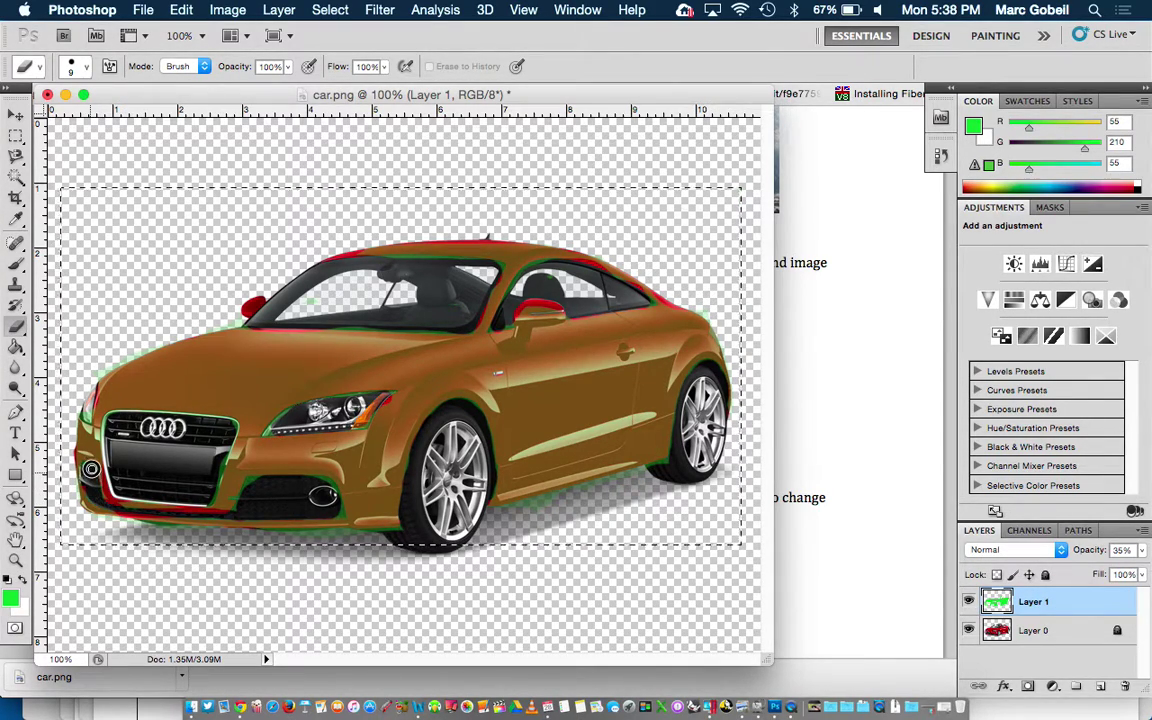
Set the opacity of Layer 1 to 100%
{"action": "key", "text": "super+minus"}
{"action": "key", "text": "super+plus"}
{"action": "key", "text": "super+plus"}
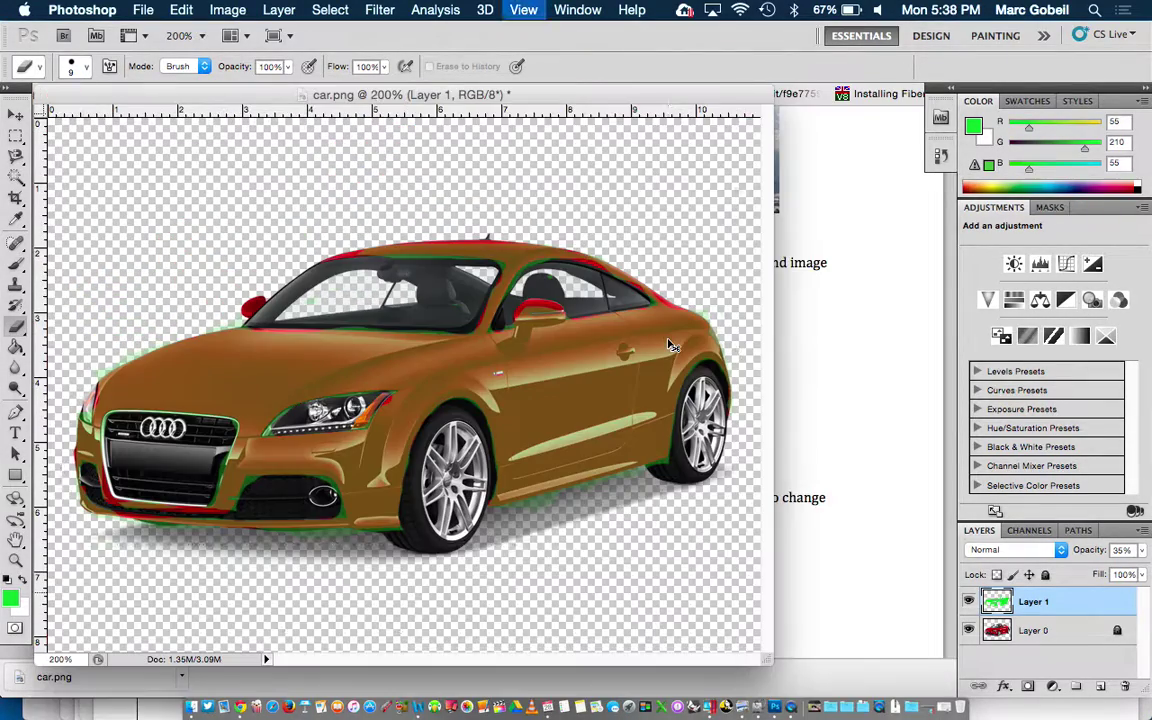
{"action": "key", "text": "super+minus"}
{"action": "key", "text": "super+a"}
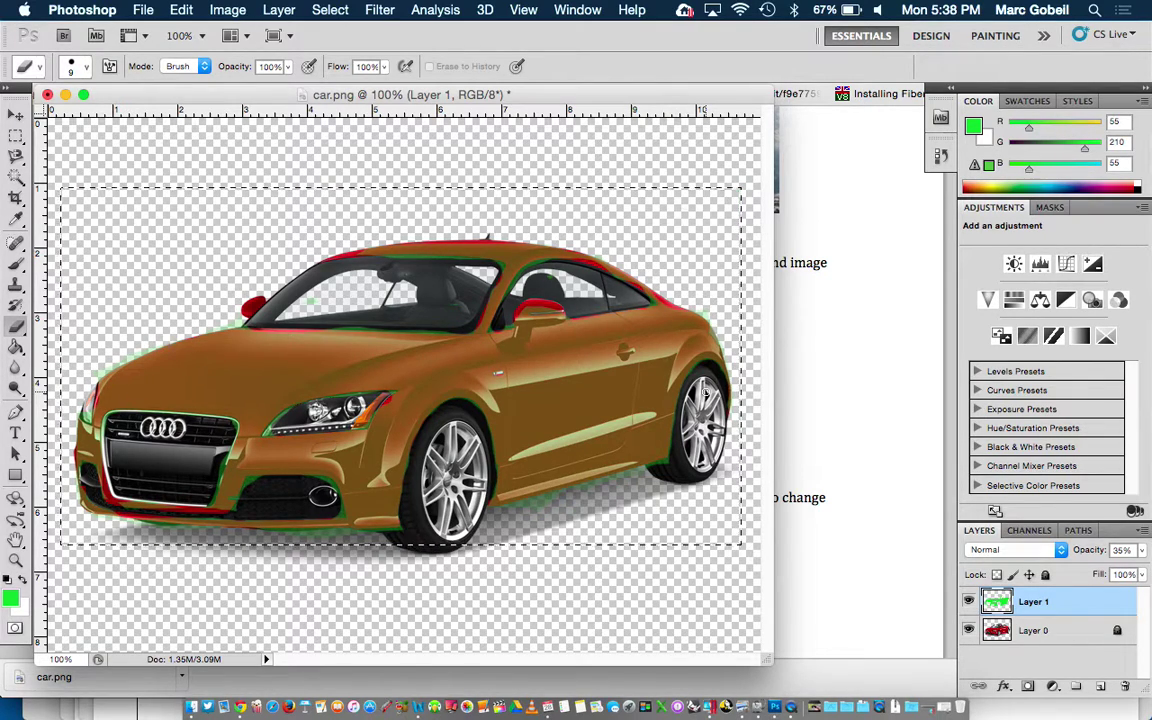
{"action": "left_click", "coordinate": [1142, 550]}
{"action": "left_click_drag", "start_coordinate": [1078, 570], "coordinate": [1150, 572]}
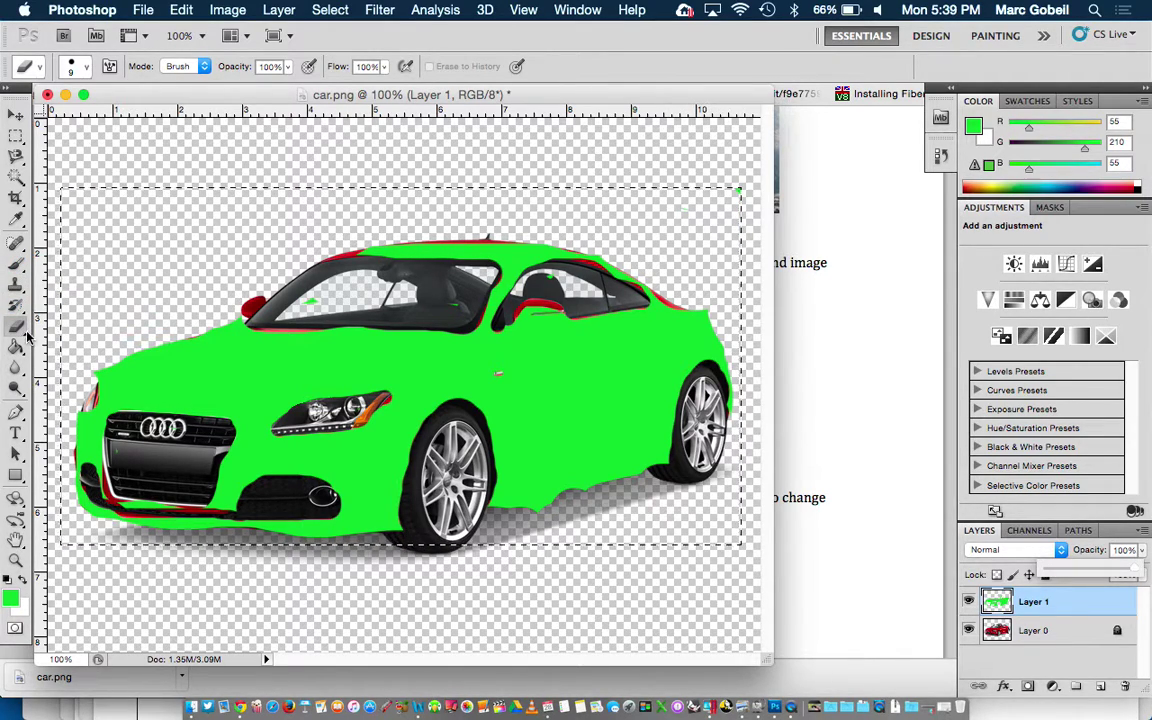
Switch to the Brush tool and choose a hard round tip at 13 px
{"action": "left_click", "coordinate": [15, 266]}
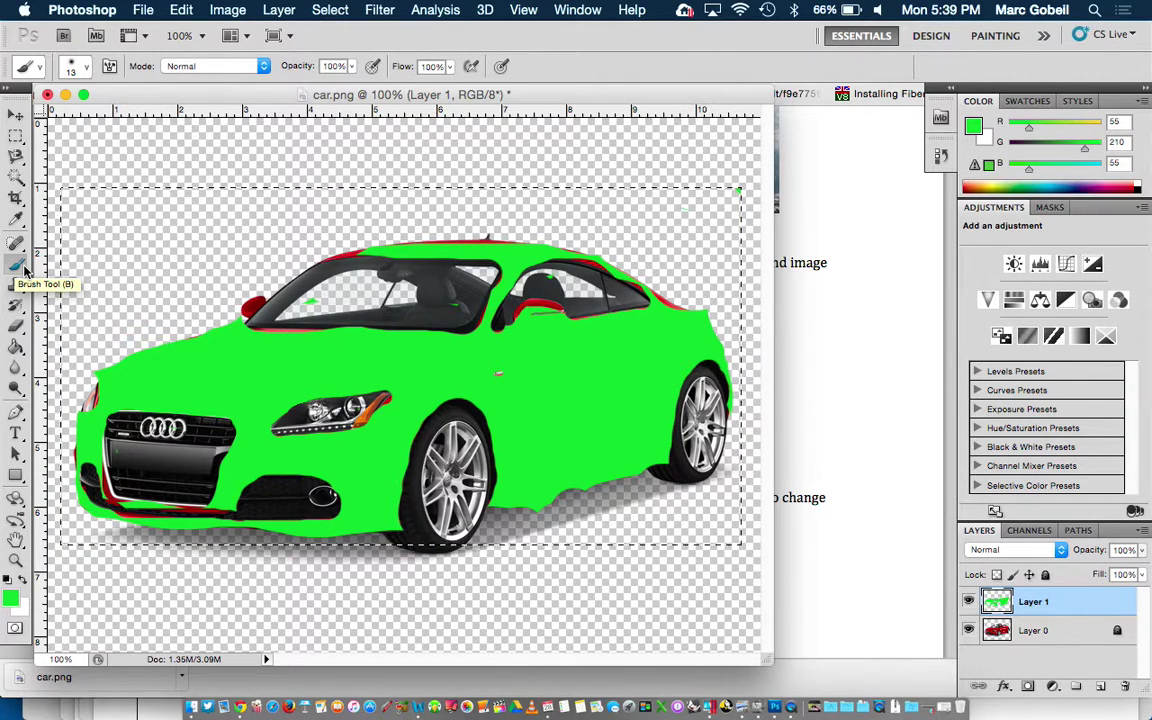
{"action": "left_click", "coordinate": [76, 68]}
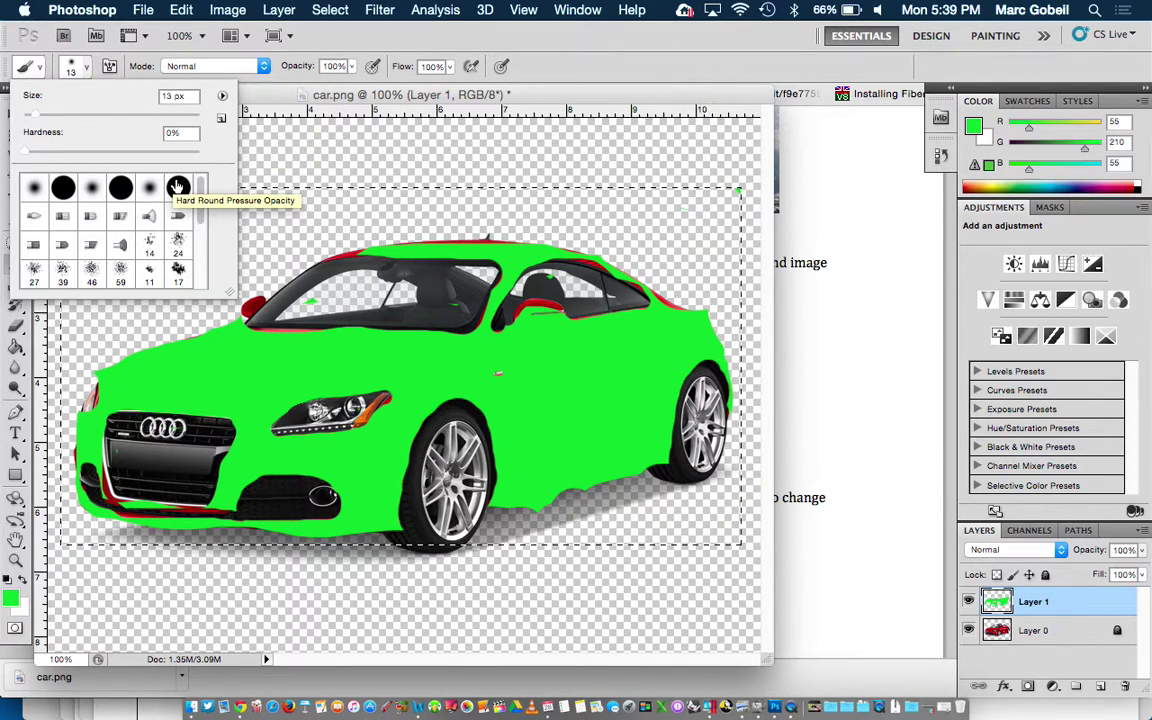
{"action": "left_click", "coordinate": [588, 67]}
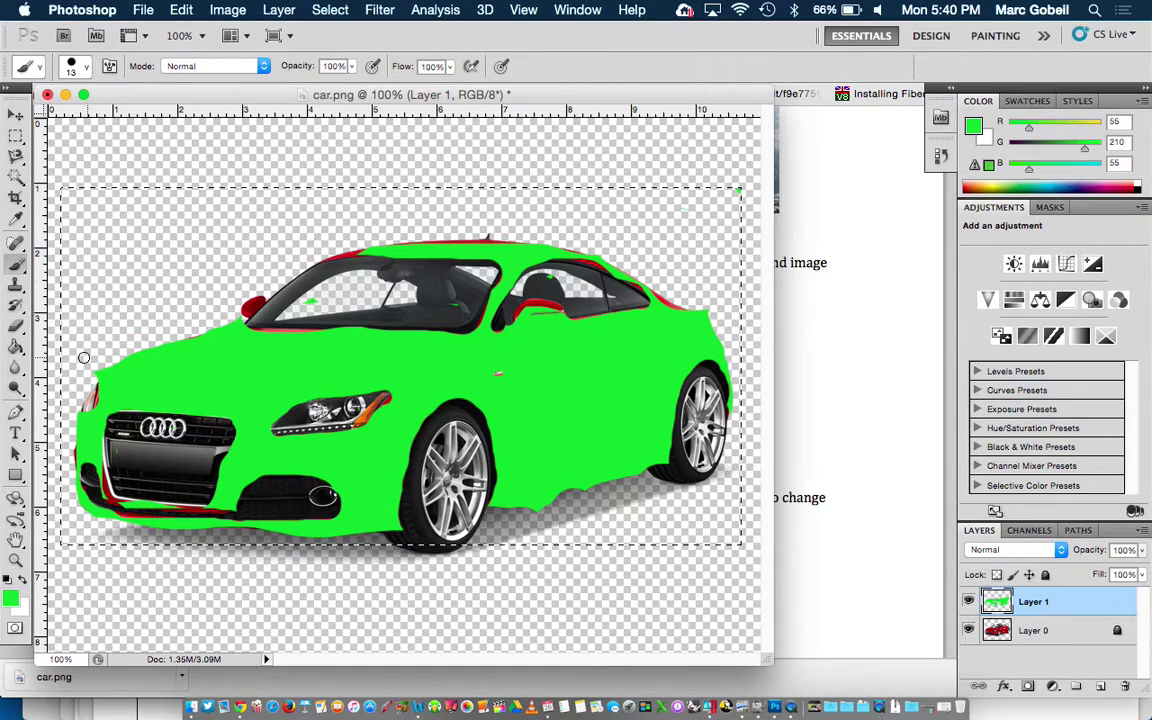
Brush green over the red patch at the outer corner of the near headlight
{"action": "key", "text": "super+plus"}
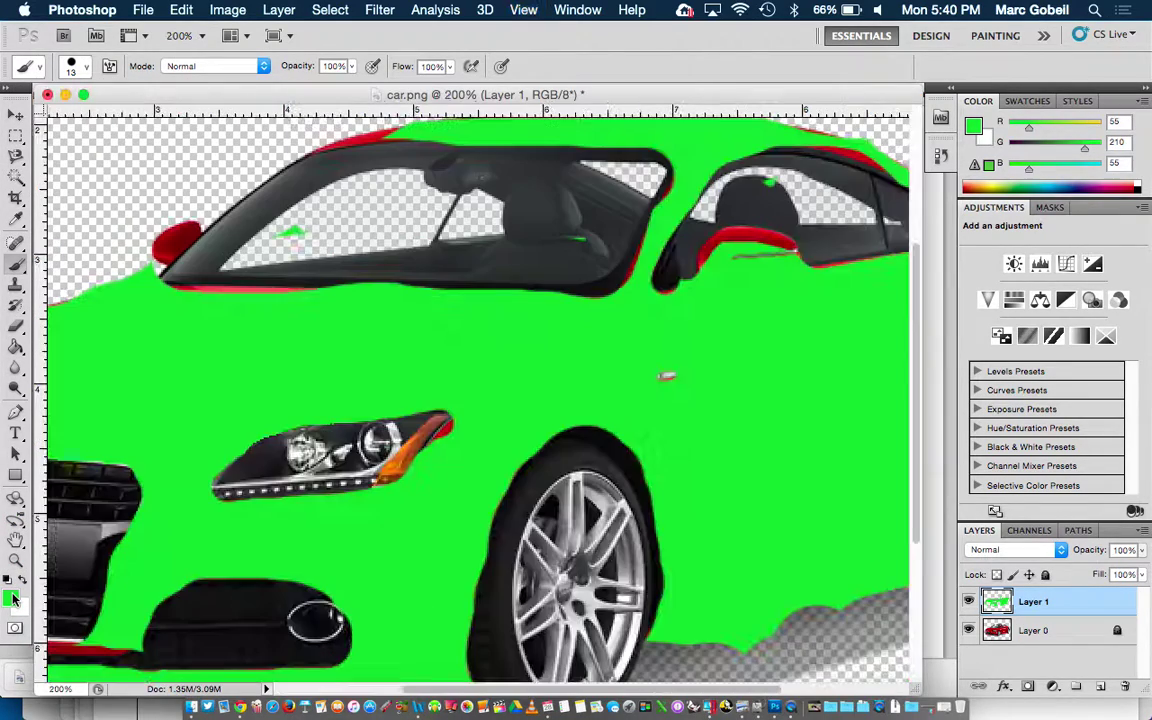
{"action": "key", "text": "super+plus"}
{"action": "key", "text": "super+plus"}
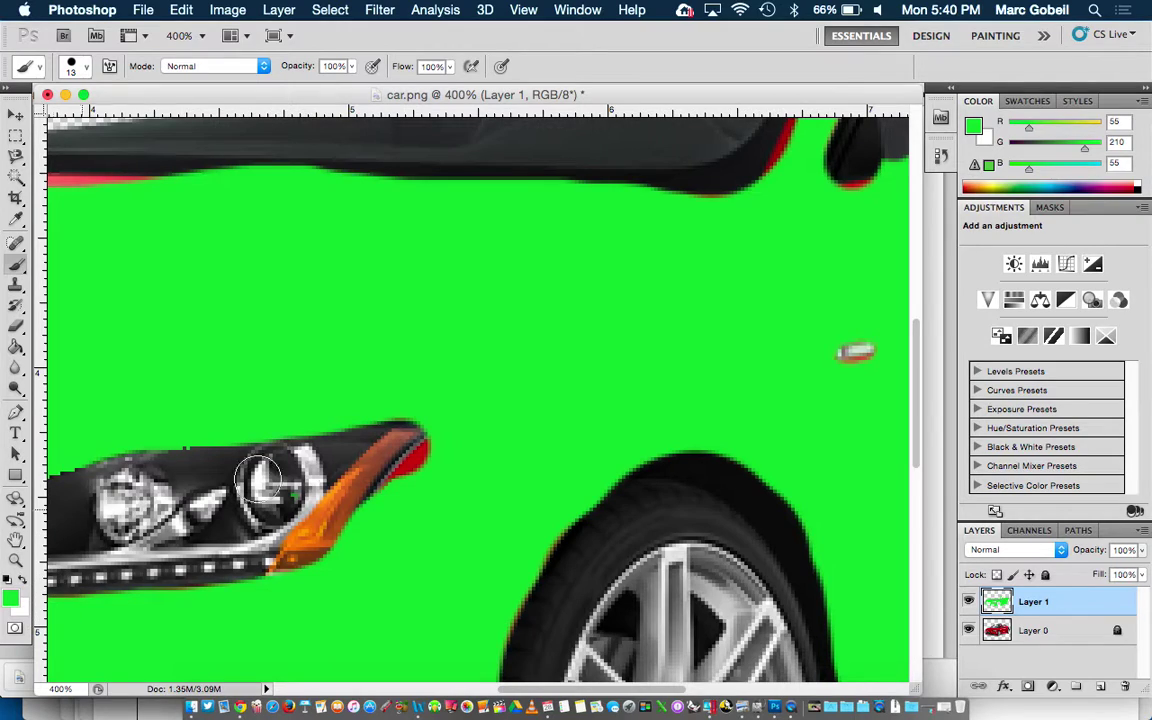
{"action": "key", "text": "bracketright"}
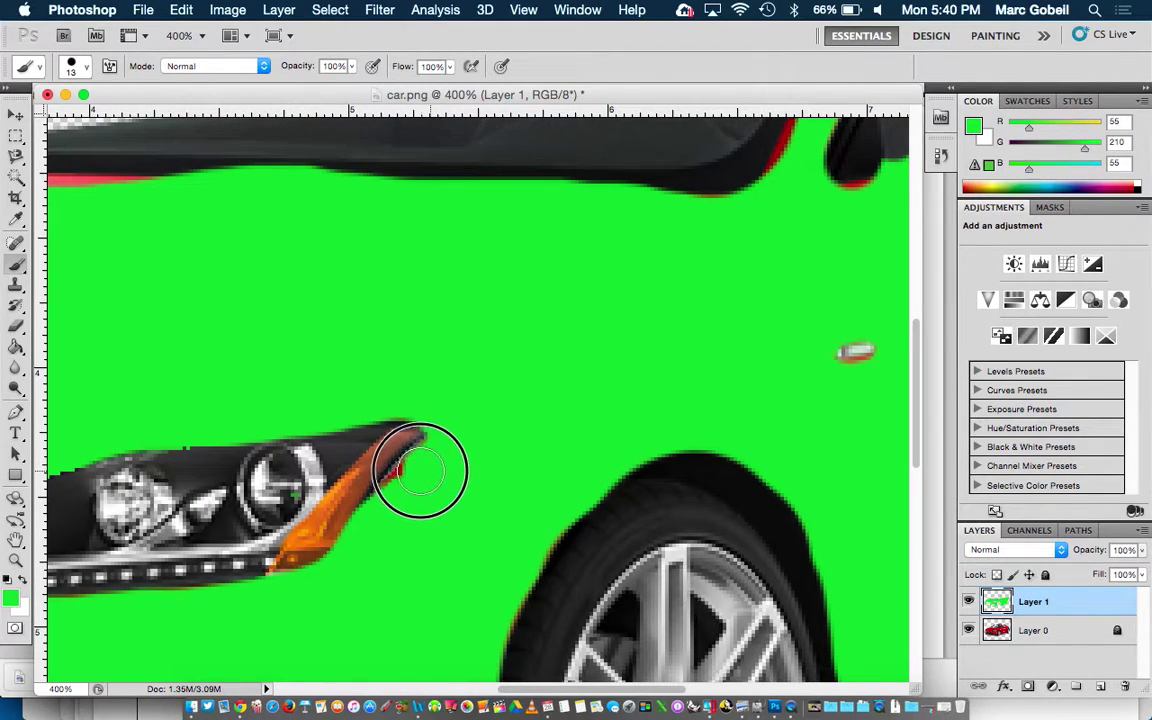
{"action": "key", "text": "bracketleft"}
Brush green over the red strip along the base of the windshield and over the far side mirror
{"action": "scroll", "coordinate": [398, 496], "scroll_direction": "left", "scroll_amount": 5}
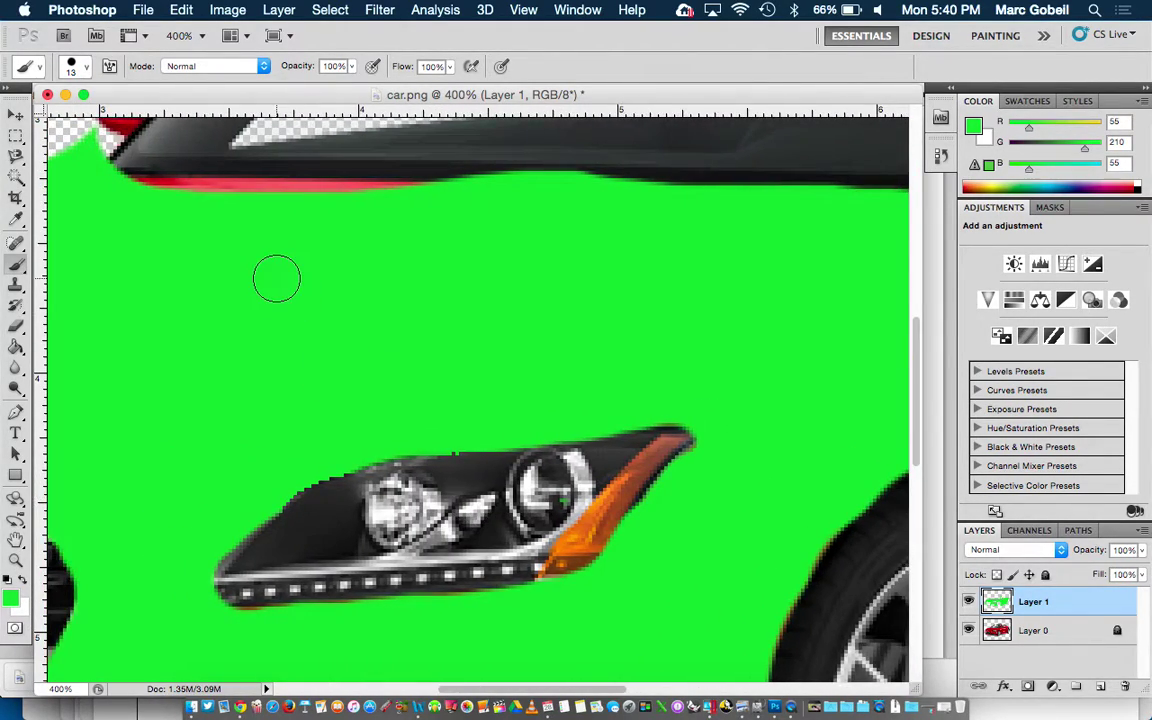
{"action": "scroll", "coordinate": [276, 279], "scroll_direction": "up", "scroll_amount": 5}
{"action": "key", "text": "bracketright"}
{"action": "key", "text": "bracketright"}
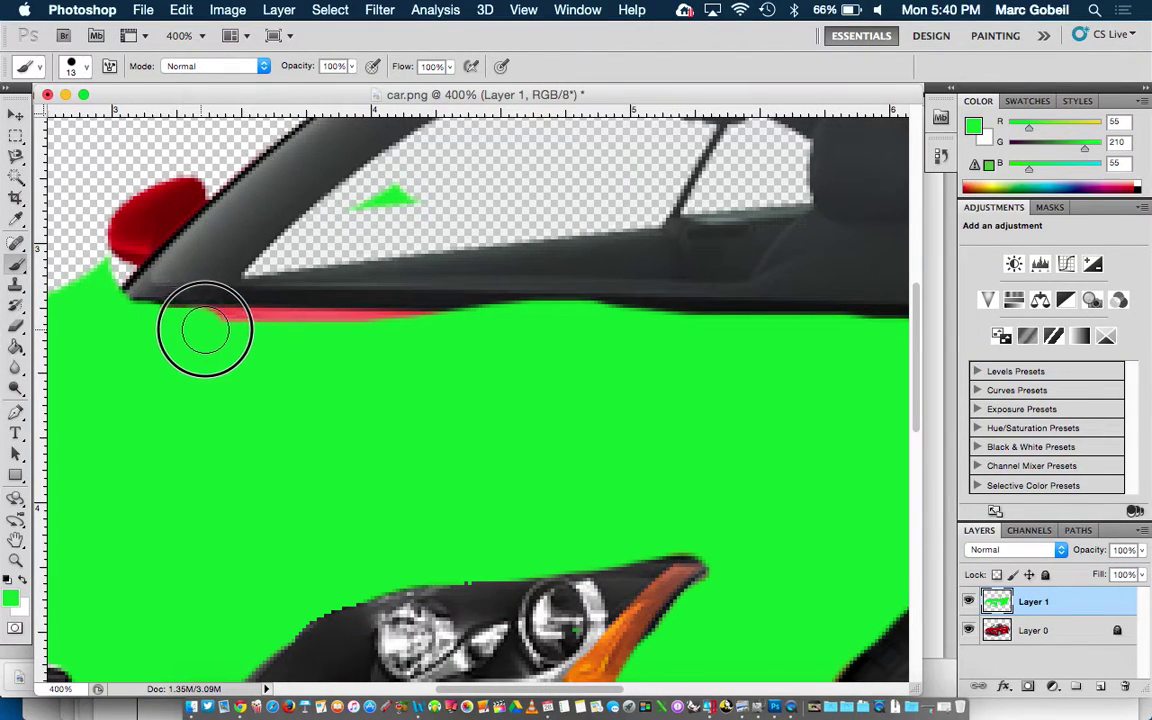
{"action": "left_click_drag", "start_coordinate": [205, 330], "coordinate": [470, 336]}
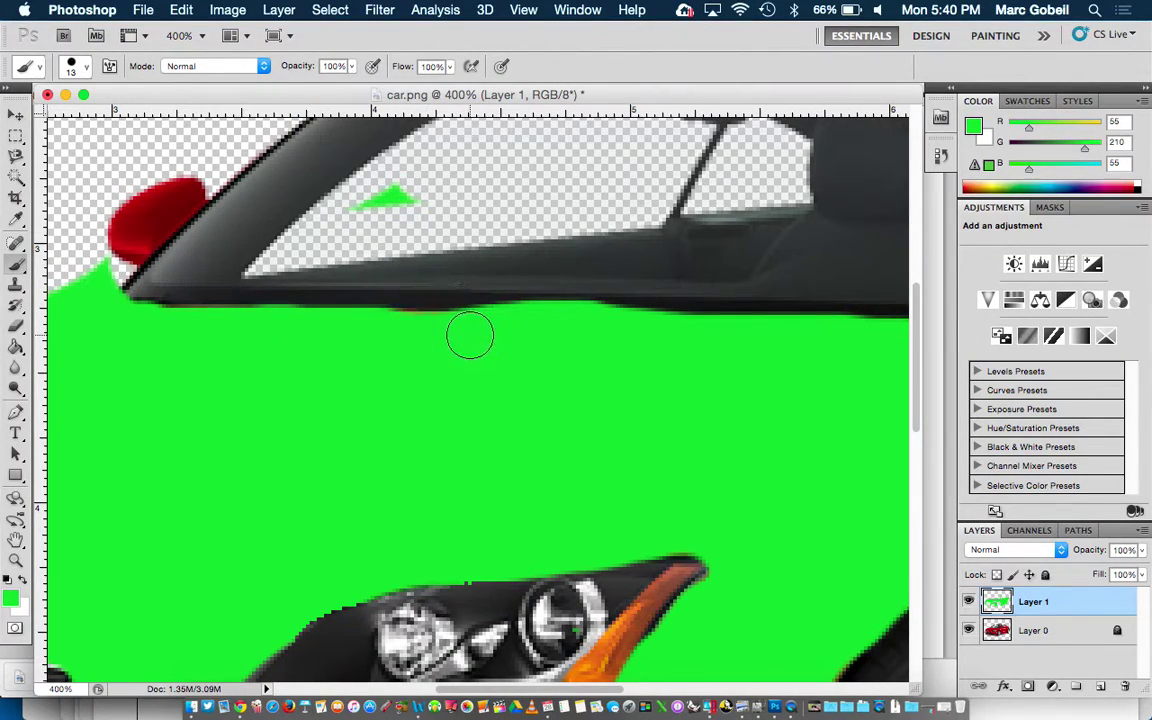
{"action": "left_click", "coordinate": [166, 200]}
{"action": "key", "text": "bracketright"}
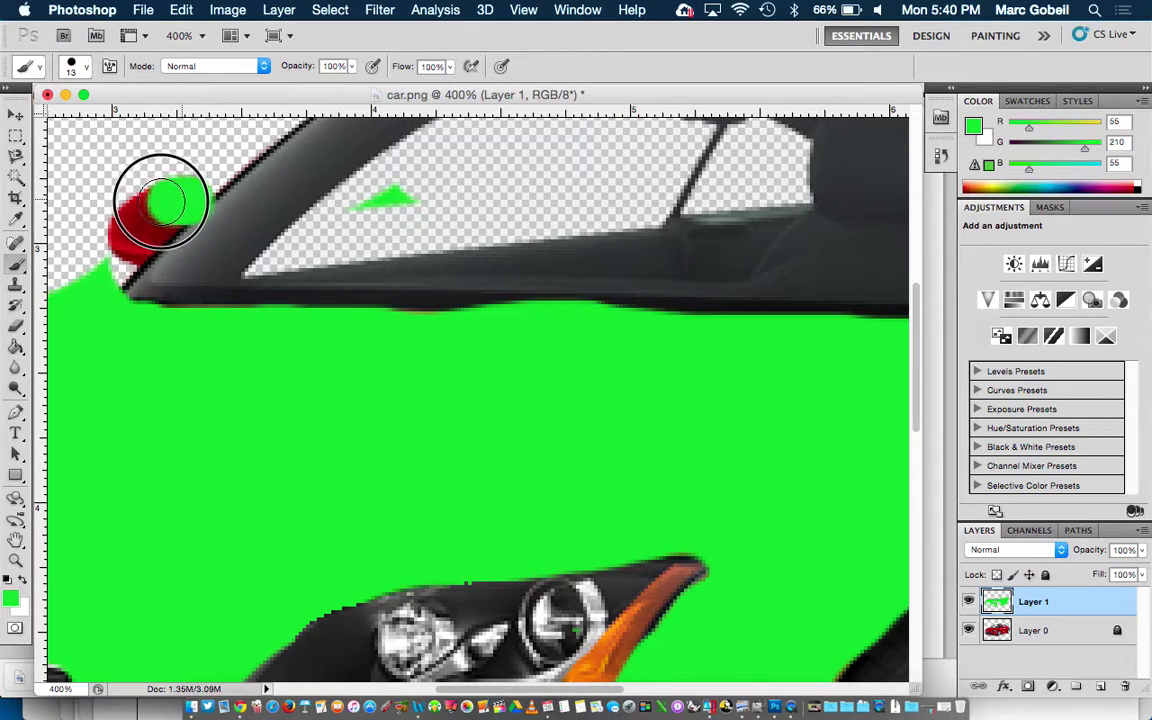
{"action": "mouse_move", "coordinate": [161, 202]}
{"action": "left_mouse_down"}
{"action": "mouse_move", "coordinate": [129, 231]}
{"action": "mouse_move", "coordinate": [157, 221]}
{"action": "left_mouse_up"}
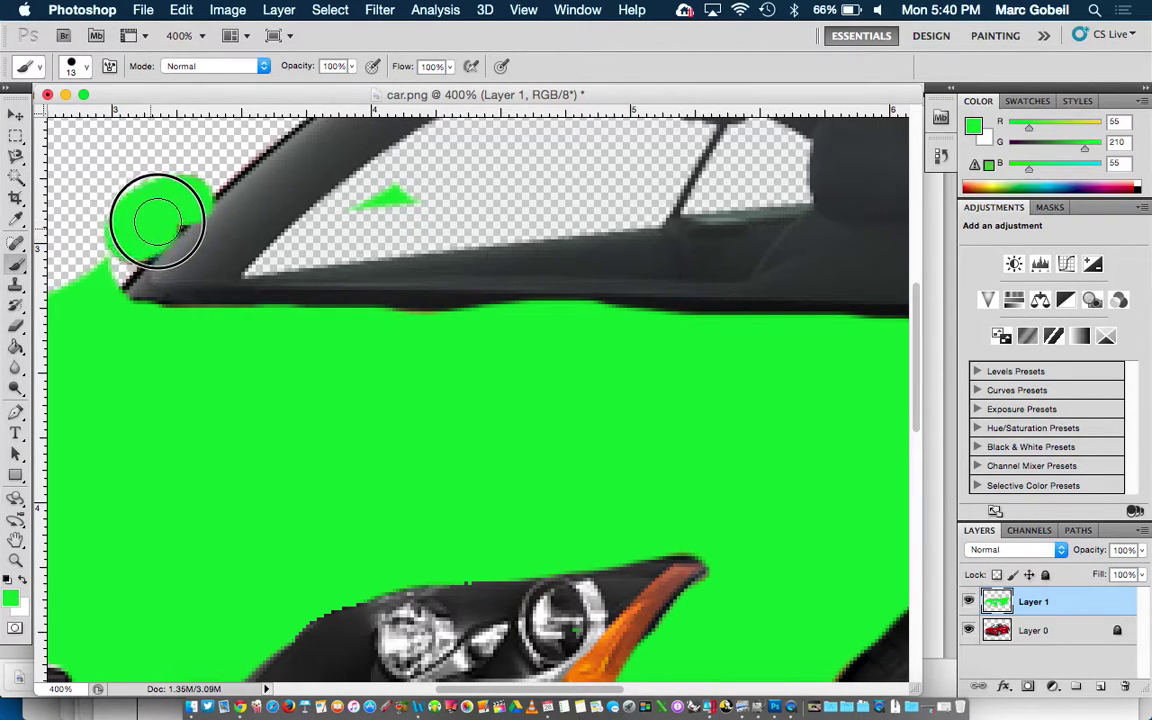
Reduce the brush to 10 px and paint green over the red areas around the grille frame and along the lower front bumper
{"action": "scroll", "coordinate": [532, 518], "scroll_direction": "down", "scroll_amount": 5}
{"action": "scroll", "coordinate": [532, 518], "scroll_direction": "left", "scroll_amount": 5}
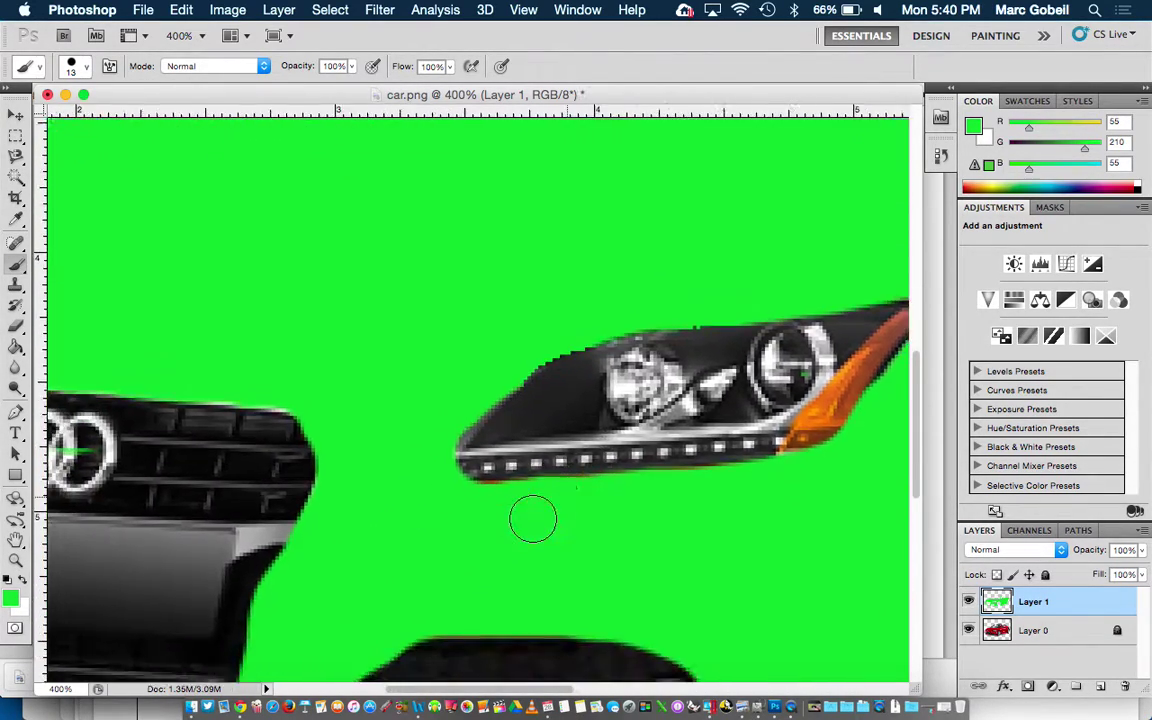
{"action": "scroll", "coordinate": [532, 518], "scroll_direction": "down", "scroll_amount": 7}
{"action": "scroll", "coordinate": [532, 518], "scroll_direction": "left", "scroll_amount": 9}
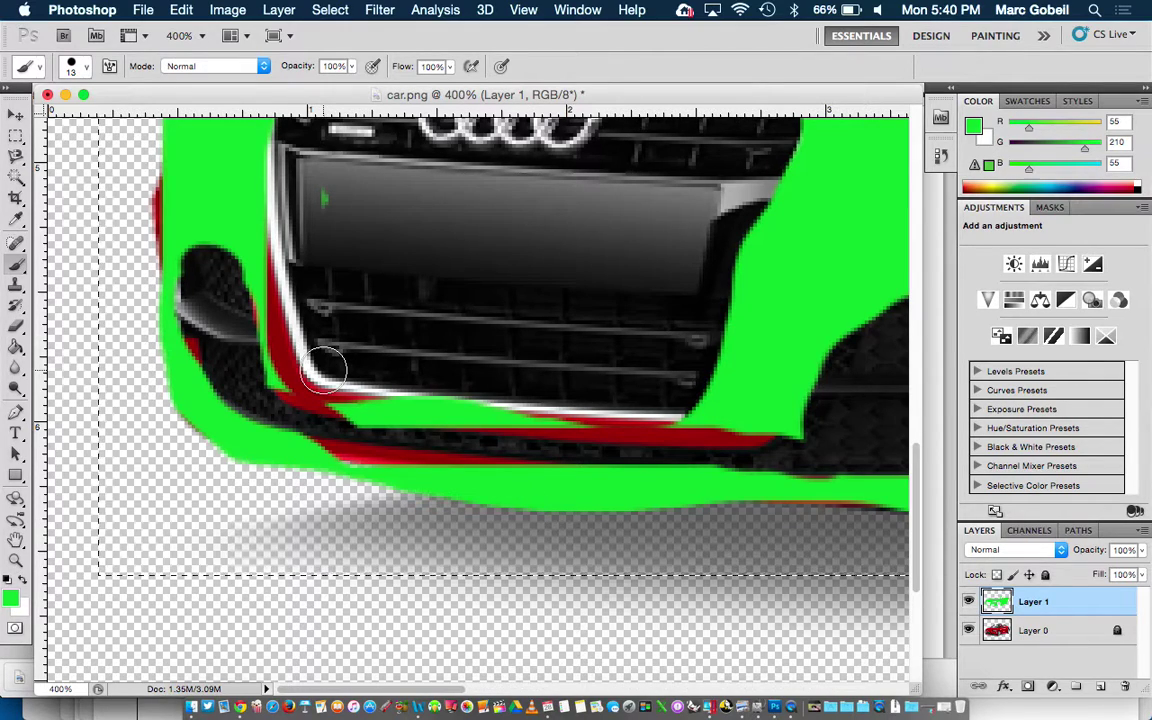
{"action": "key", "text": "bracketleft"}
{"action": "mouse_move", "coordinate": [235, 250]}
{"action": "left_mouse_down"}
{"action": "mouse_move", "coordinate": [249, 257]}
{"action": "mouse_move", "coordinate": [291, 391]}
{"action": "mouse_move", "coordinate": [391, 409]}
{"action": "mouse_move", "coordinate": [758, 418]}
{"action": "mouse_move", "coordinate": [725, 432]}
{"action": "mouse_move", "coordinate": [513, 434]}
{"action": "left_mouse_up"}
{"action": "key", "text": "bracketright"}
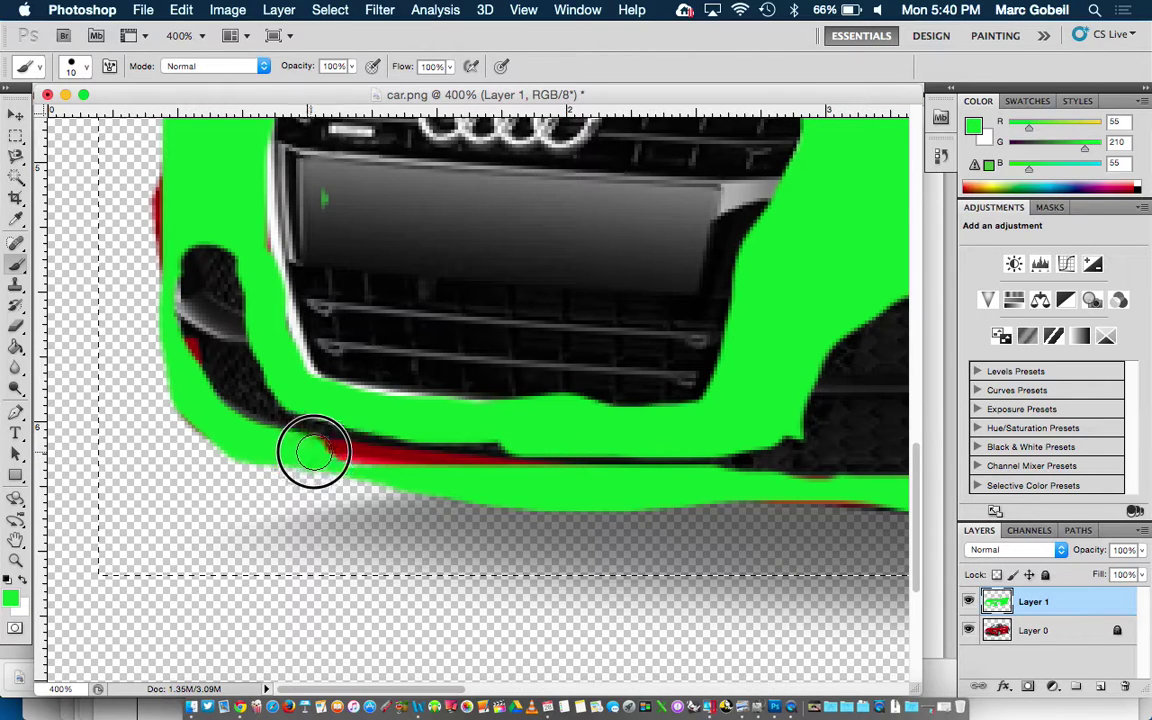
{"action": "left_click_drag", "start_coordinate": [309, 453], "coordinate": [558, 466]}
Brush green over the near side mirror and the red edge of the roof down to the front pillar
{"action": "key", "text": "super+minus"}
{"action": "key", "text": "super+minus"}
{"action": "key", "text": "super+minus"}
{"action": "key", "text": "super+minus"}
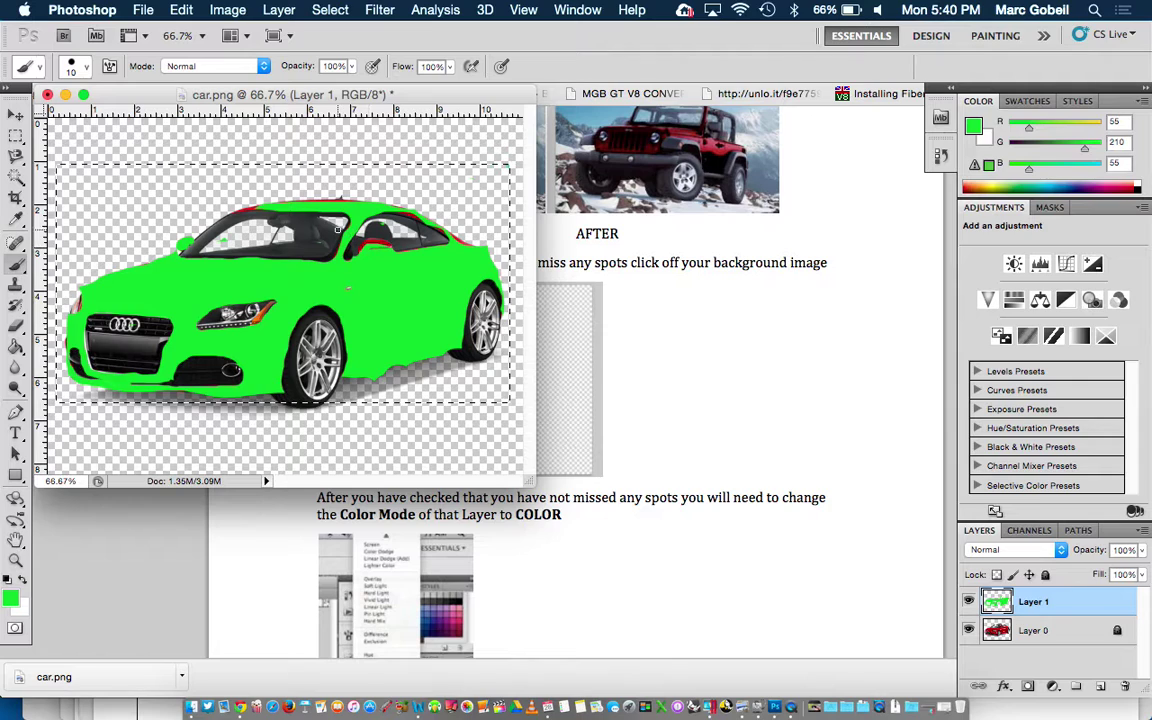
{"action": "key", "text": "super+plus"}
{"action": "key", "text": "super+plus"}
{"action": "key", "text": "super+plus"}
{"action": "scroll", "coordinate": [386, 231], "scroll_direction": "up", "scroll_amount": 5}
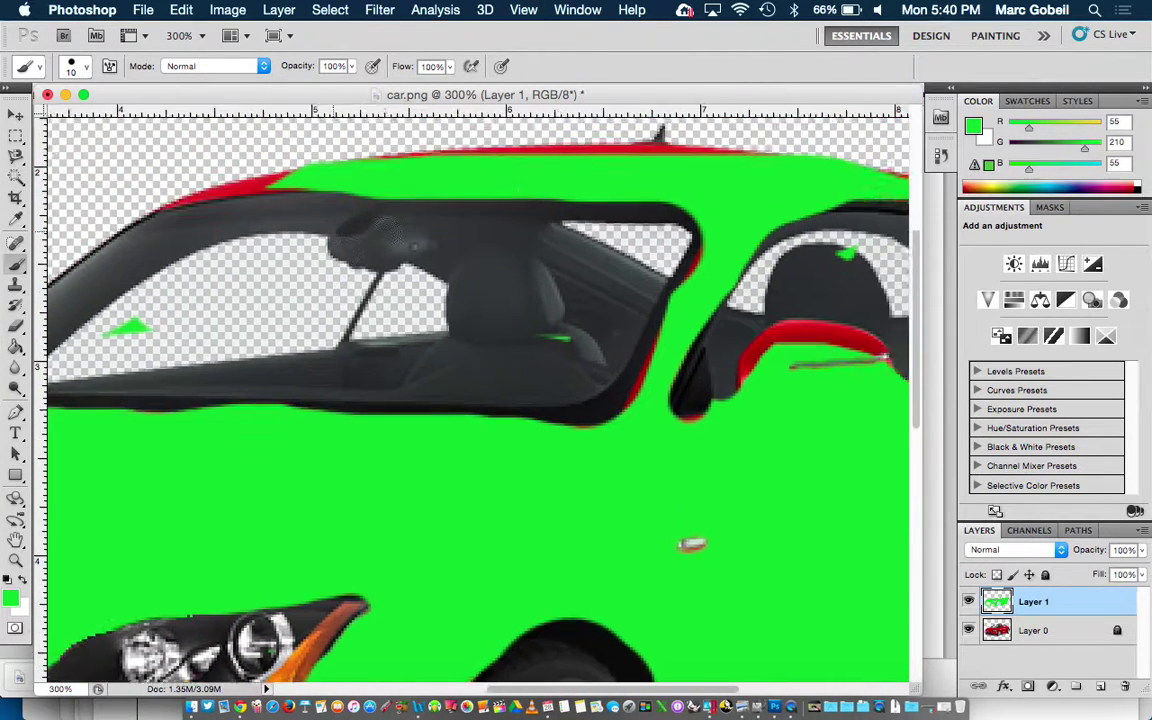
{"action": "mouse_move", "coordinate": [621, 426]}
{"action": "left_mouse_down"}
{"action": "mouse_move", "coordinate": [630, 388]}
{"action": "mouse_move", "coordinate": [694, 373]}
{"action": "mouse_move", "coordinate": [743, 391]}
{"action": "mouse_move", "coordinate": [789, 432]}
{"action": "mouse_move", "coordinate": [869, 414]}
{"action": "mouse_move", "coordinate": [848, 394]}
{"action": "left_mouse_up"}
{"action": "mouse_move", "coordinate": [897, 277]}
{"action": "left_mouse_down"}
{"action": "mouse_move", "coordinate": [767, 233]}
{"action": "mouse_move", "coordinate": [805, 231]}
{"action": "mouse_move", "coordinate": [617, 198]}
{"action": "mouse_move", "coordinate": [610, 210]}
{"action": "mouse_move", "coordinate": [537, 193]}
{"action": "mouse_move", "coordinate": [204, 210]}
{"action": "left_mouse_up"}
{"action": "scroll", "coordinate": [199, 214], "scroll_direction": "left", "scroll_amount": 5}
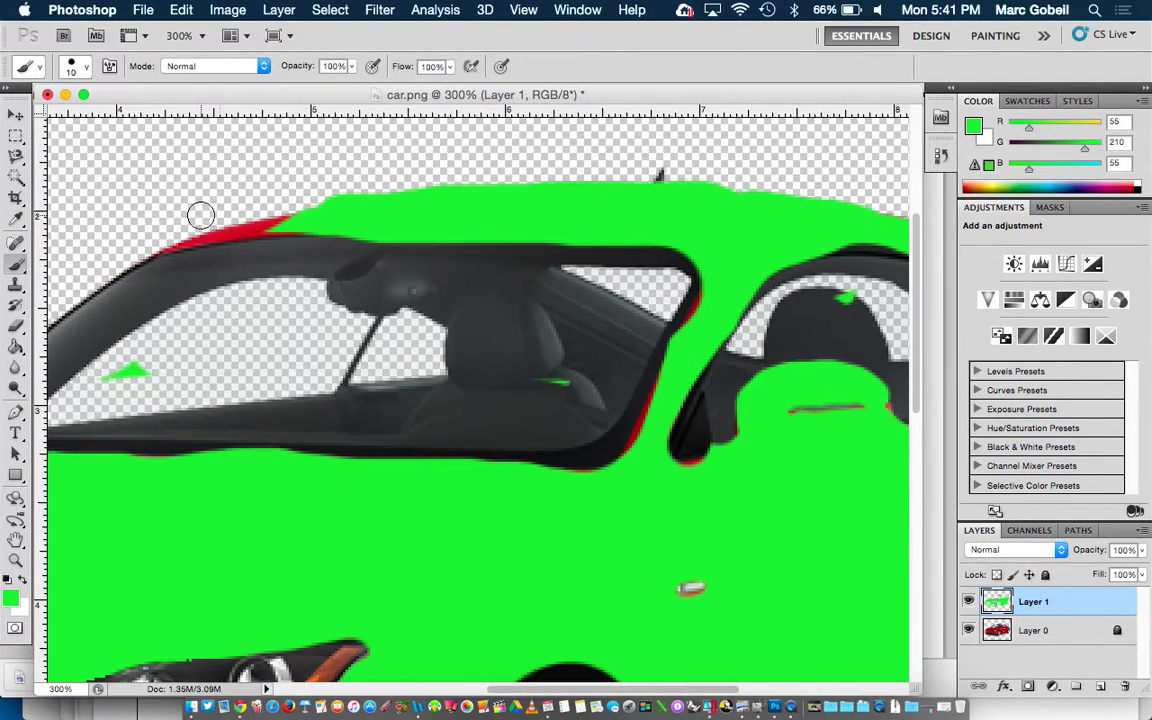
{"action": "left_click_drag", "start_coordinate": [311, 216], "coordinate": [165, 239]}
Brush green over the red edges beside the near windshield pillar, around the rear side window and along the rear roofline
{"action": "scroll", "coordinate": [694, 258], "scroll_direction": "right", "scroll_amount": 4}
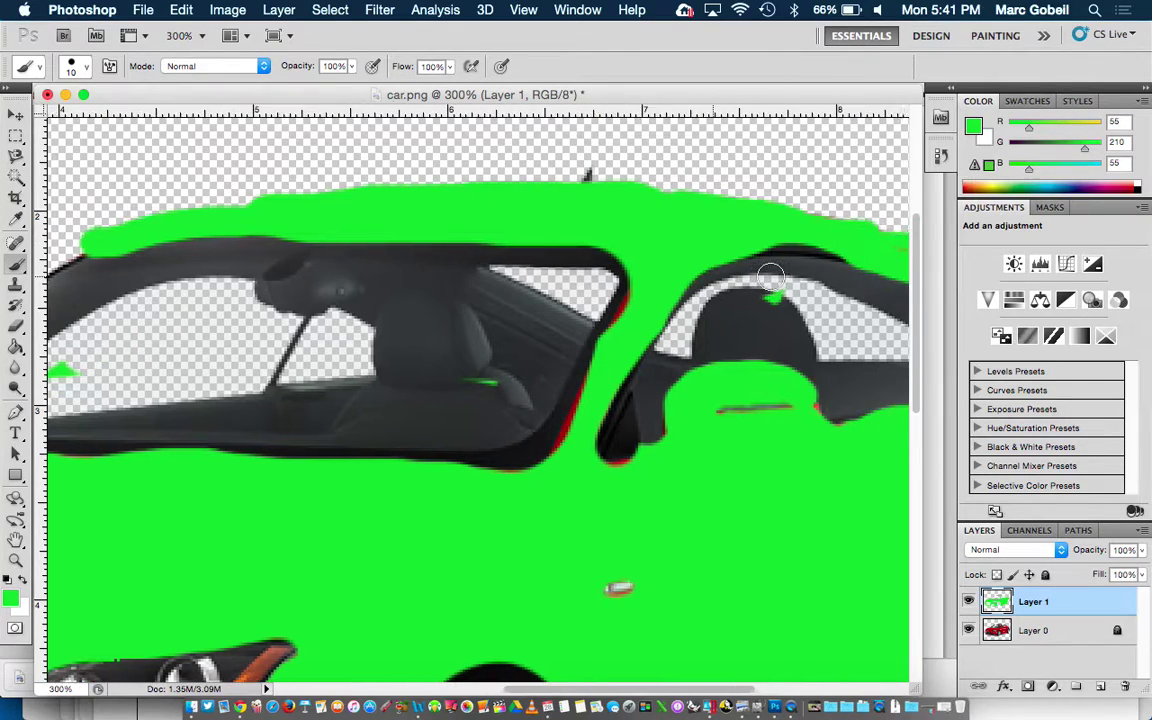
{"action": "mouse_move", "coordinate": [592, 297]}
{"action": "left_mouse_down"}
{"action": "mouse_move", "coordinate": [514, 476]}
{"action": "mouse_move", "coordinate": [586, 463]}
{"action": "left_mouse_up"}
{"action": "scroll", "coordinate": [869, 424], "scroll_direction": "right", "scroll_amount": 7}
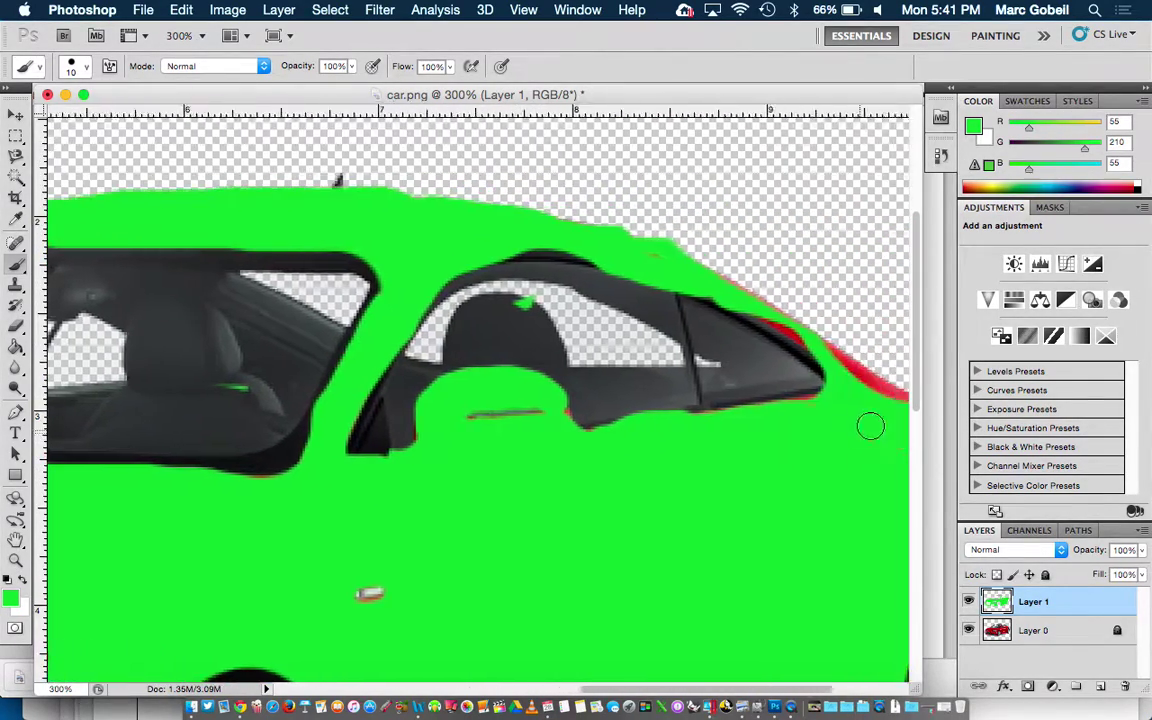
{"action": "mouse_move", "coordinate": [640, 262]}
{"action": "left_mouse_down"}
{"action": "mouse_move", "coordinate": [735, 296]}
{"action": "mouse_move", "coordinate": [895, 406]}
{"action": "mouse_move", "coordinate": [771, 406]}
{"action": "mouse_move", "coordinate": [783, 416]}
{"action": "left_mouse_up"}
{"action": "scroll", "coordinate": [783, 416], "scroll_direction": "right", "scroll_amount": 4}
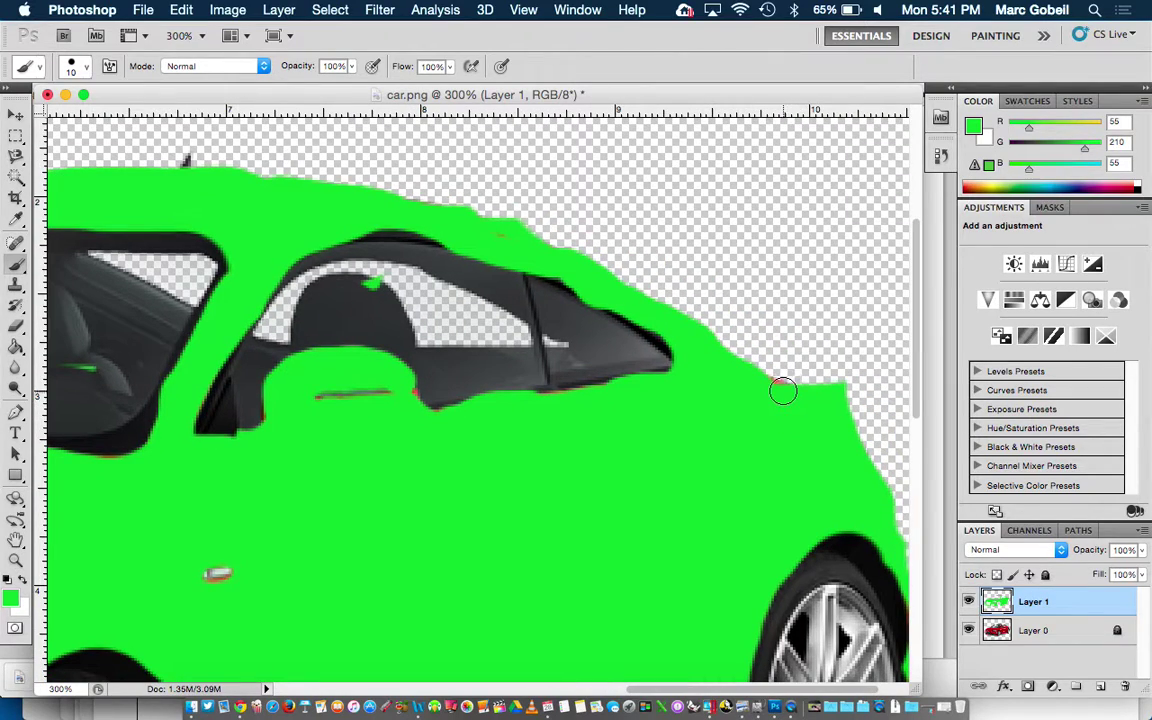
{"action": "key", "text": "super+minus"}
{"action": "key", "text": "super+minus"}
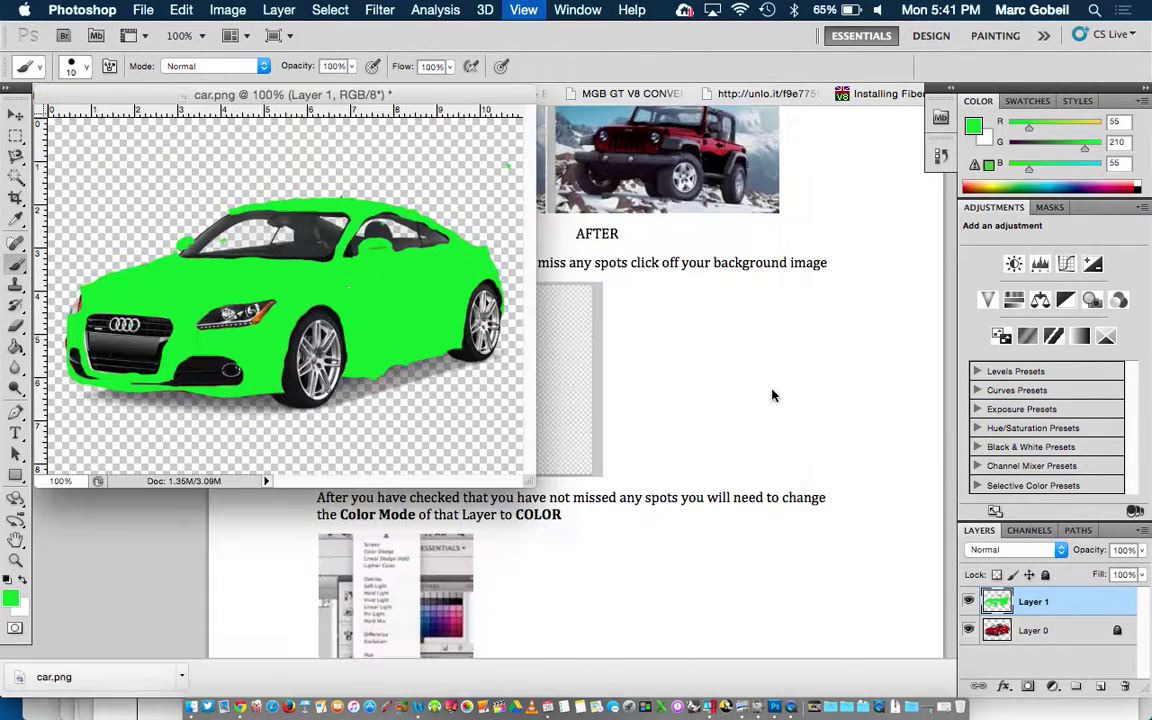
{"action": "key", "text": "super+plus"}
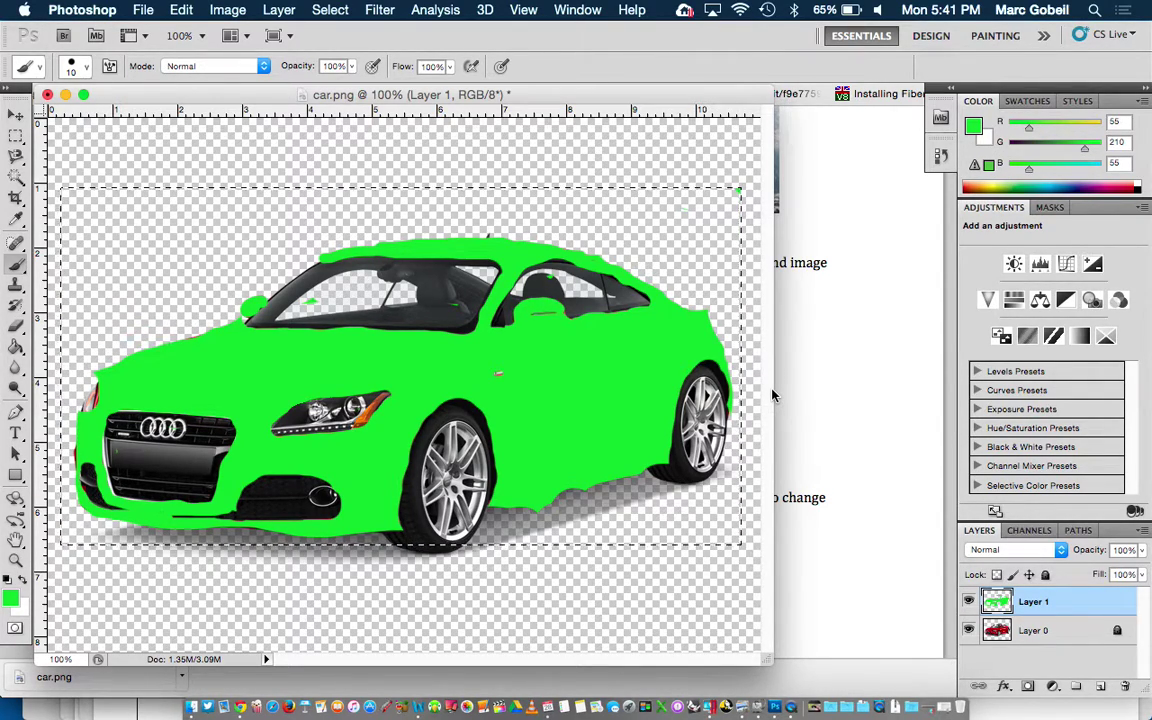
{"action": "key", "text": "super+d"}
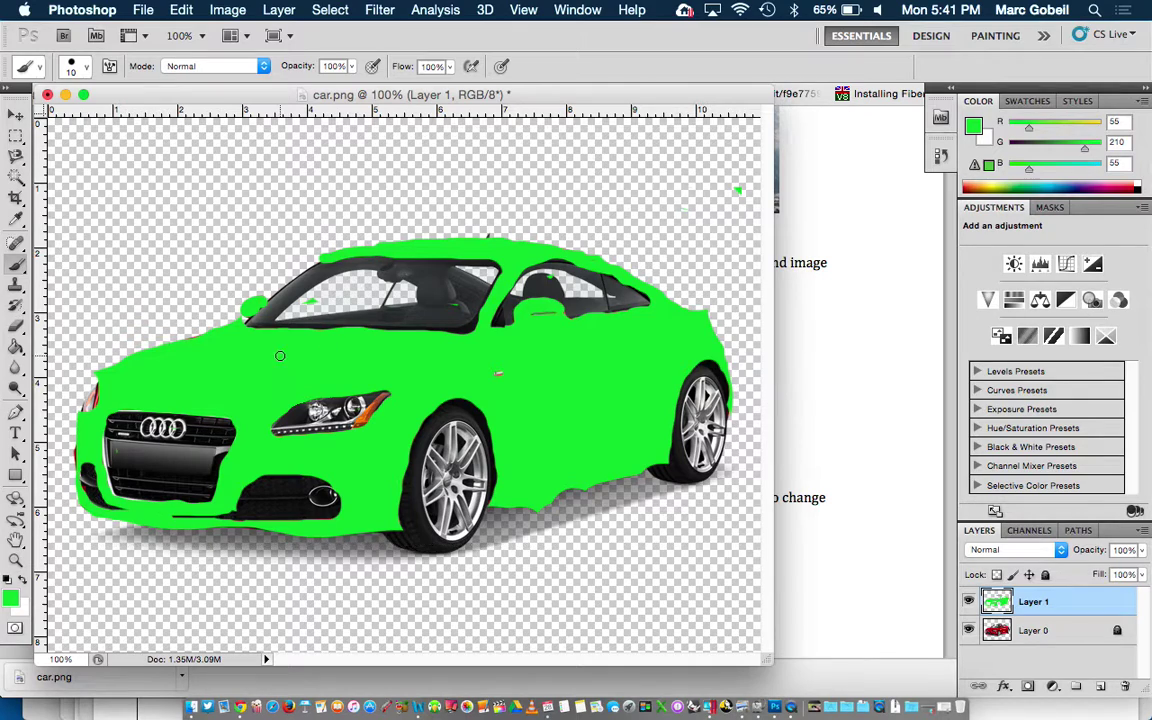
{"action": "key", "text": "super+z"}
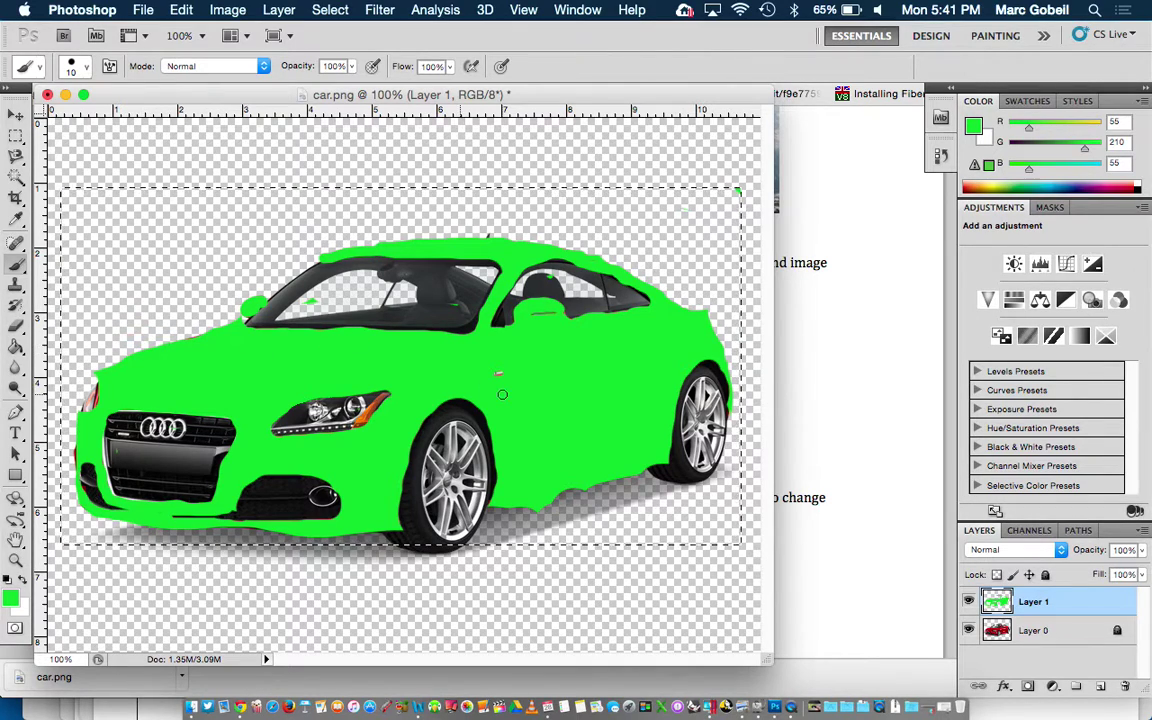
Set the foreground colour to black (#000000) and fill the green car body on Layer 1 with the Paint Bucket
{"action": "left_click", "coordinate": [12, 600]}
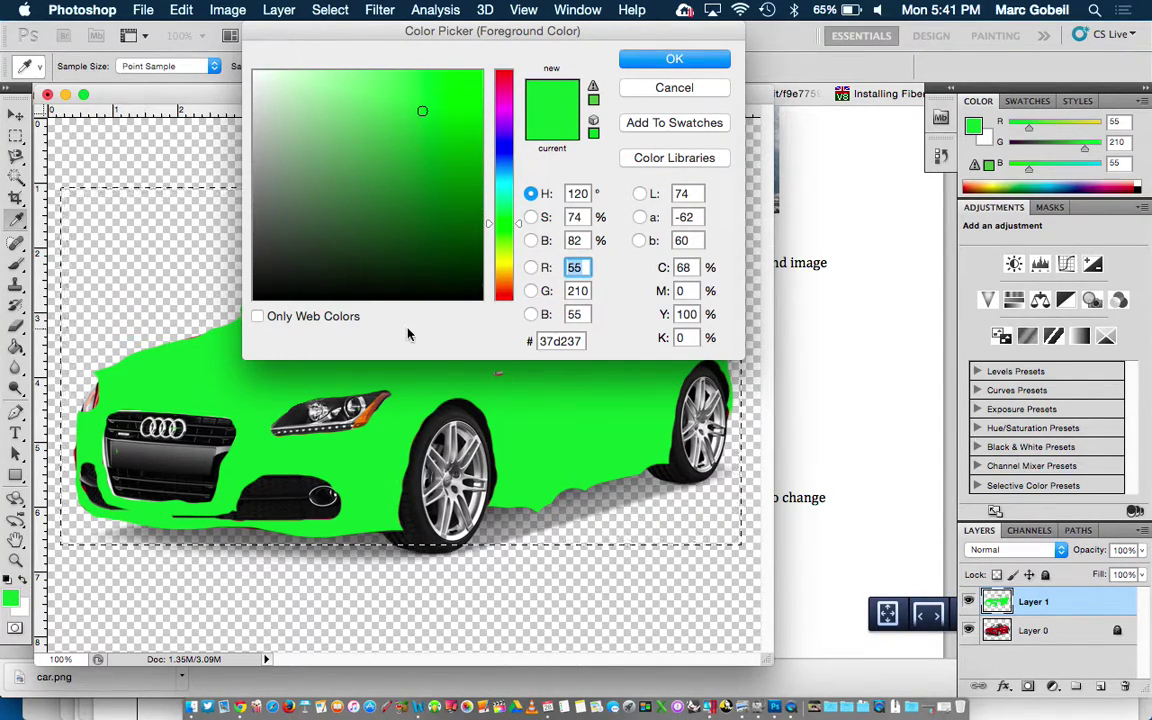
{"action": "left_click_drag", "start_coordinate": [459, 184], "coordinate": [535, 360]}
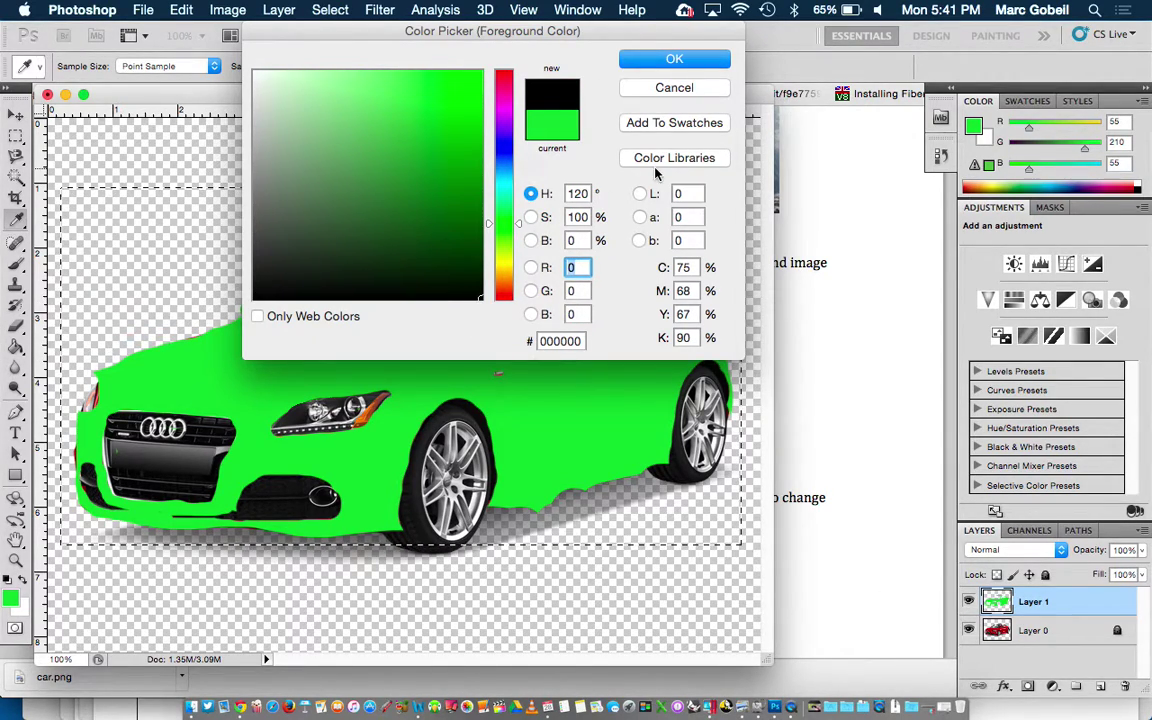
{"action": "left_click", "coordinate": [650, 58]}
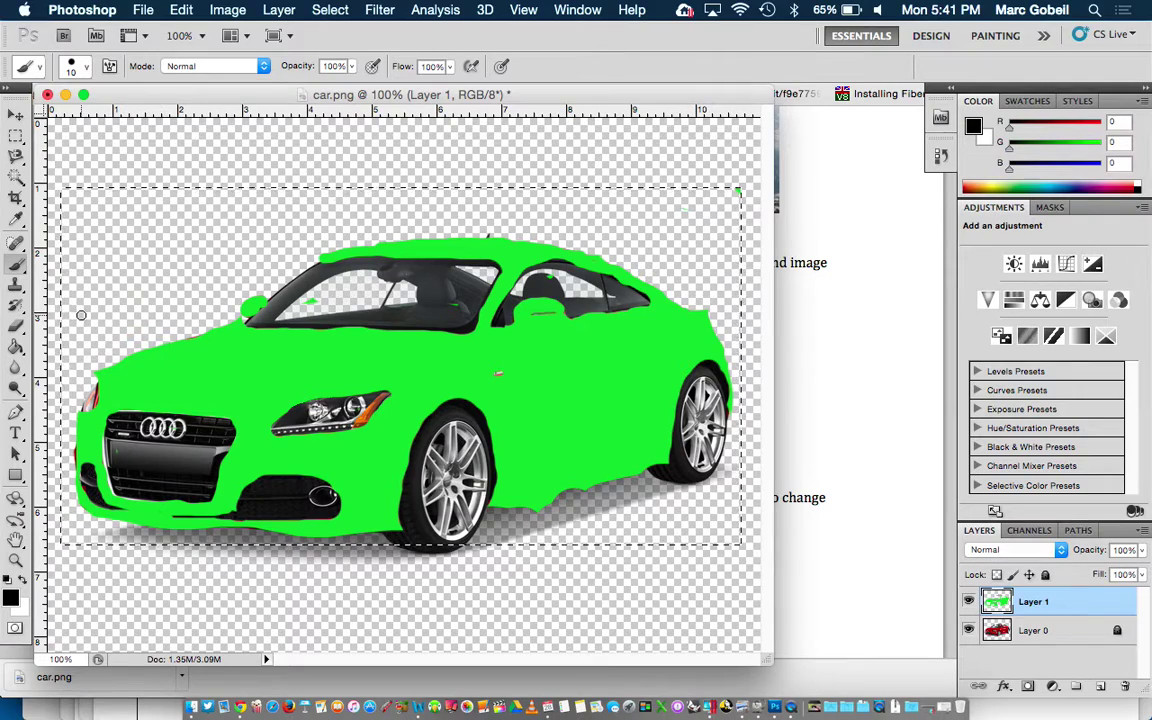
{"action": "left_click", "coordinate": [15, 347]}
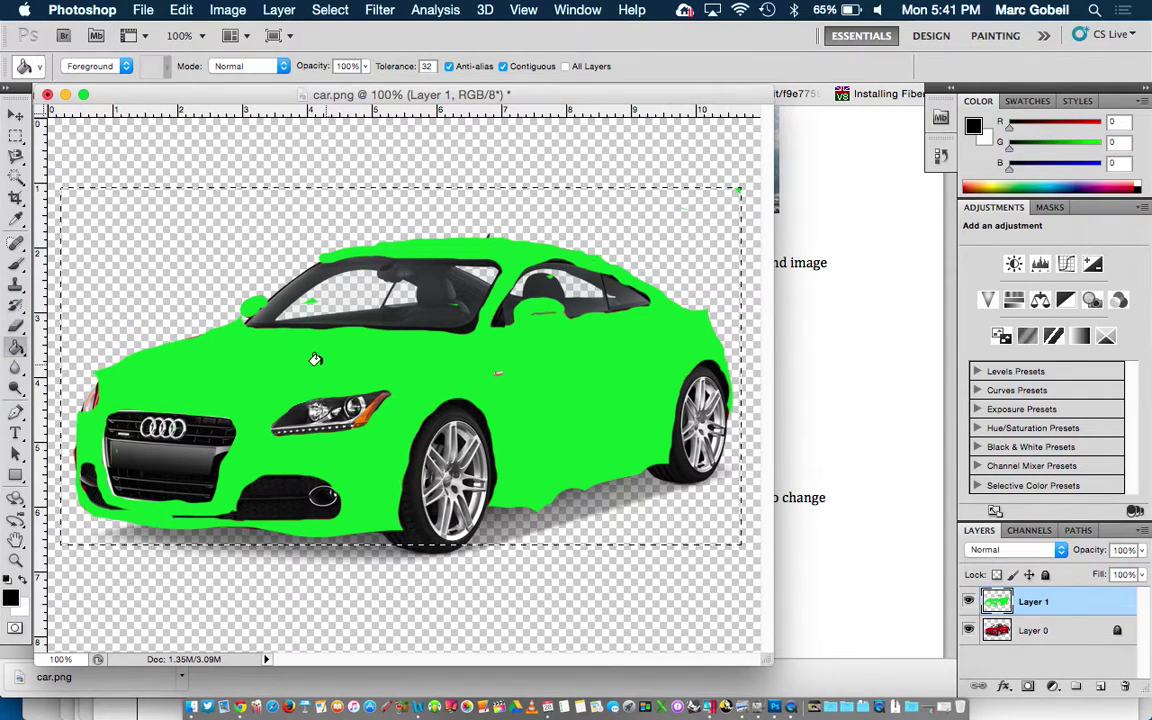
{"action": "left_click", "coordinate": [222, 373]}
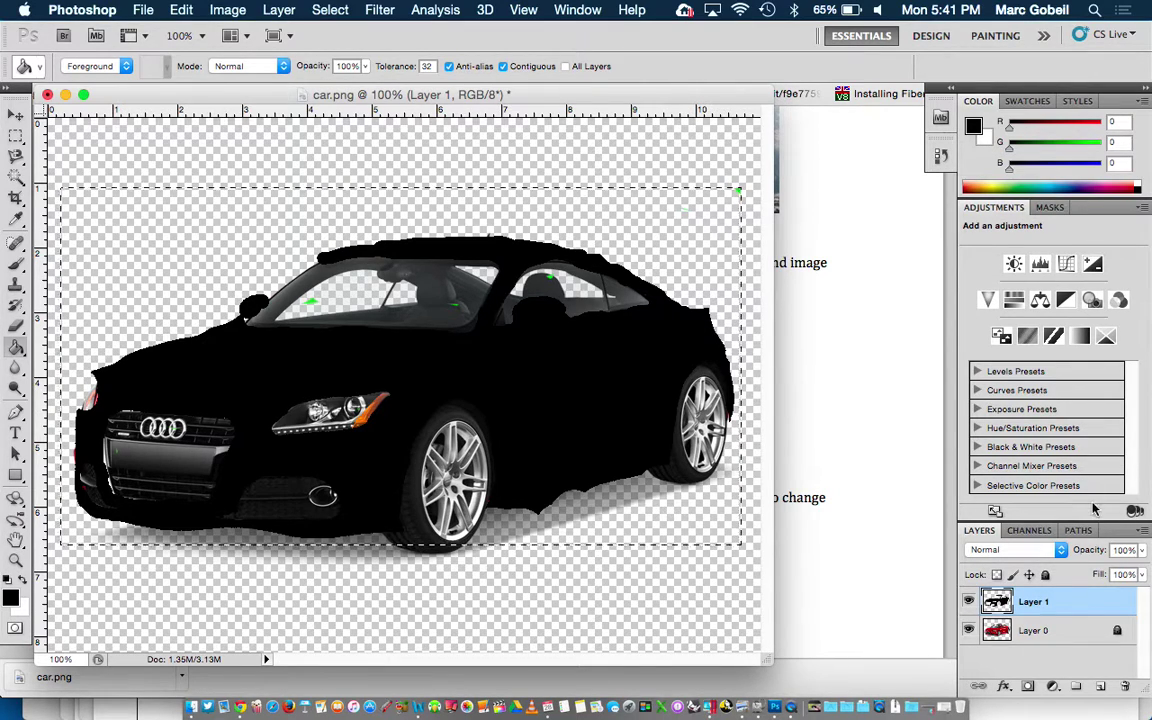
Erase the leftover green specks from the windshield, front seat and side window with the 9 px eraser
{"action": "key", "text": "super+equal"}
{"action": "key", "text": "super+equal"}
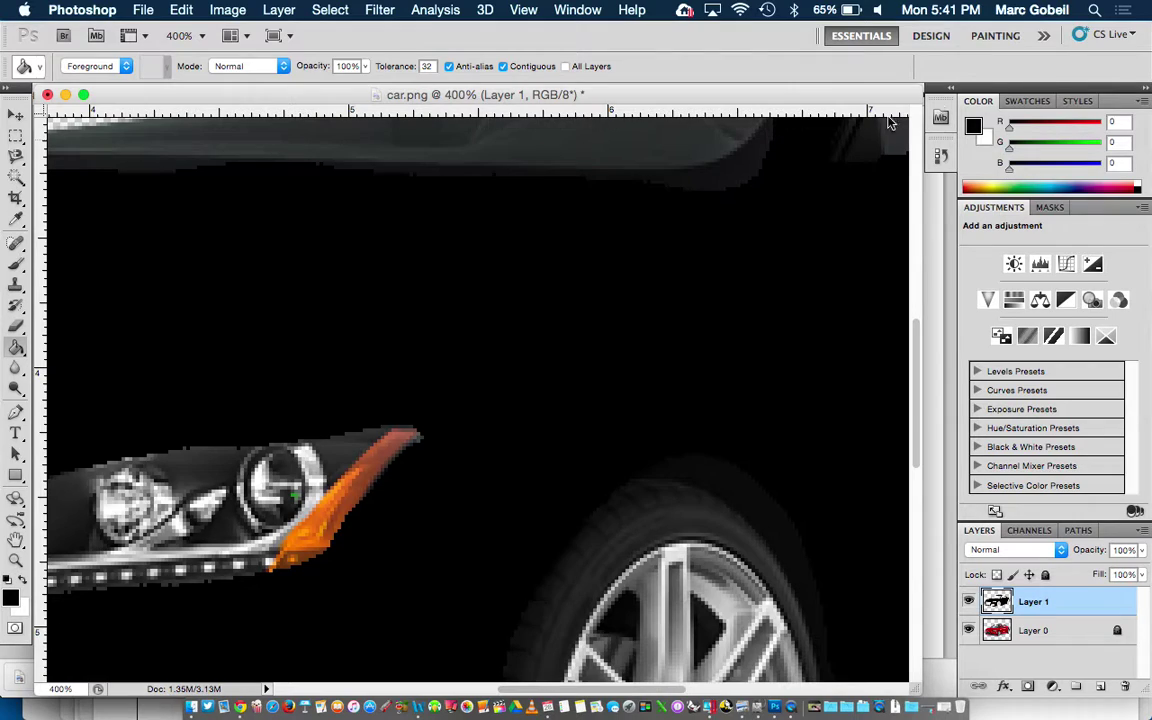
{"action": "scroll", "coordinate": [551, 266], "scroll_direction": "up", "scroll_amount": 8}
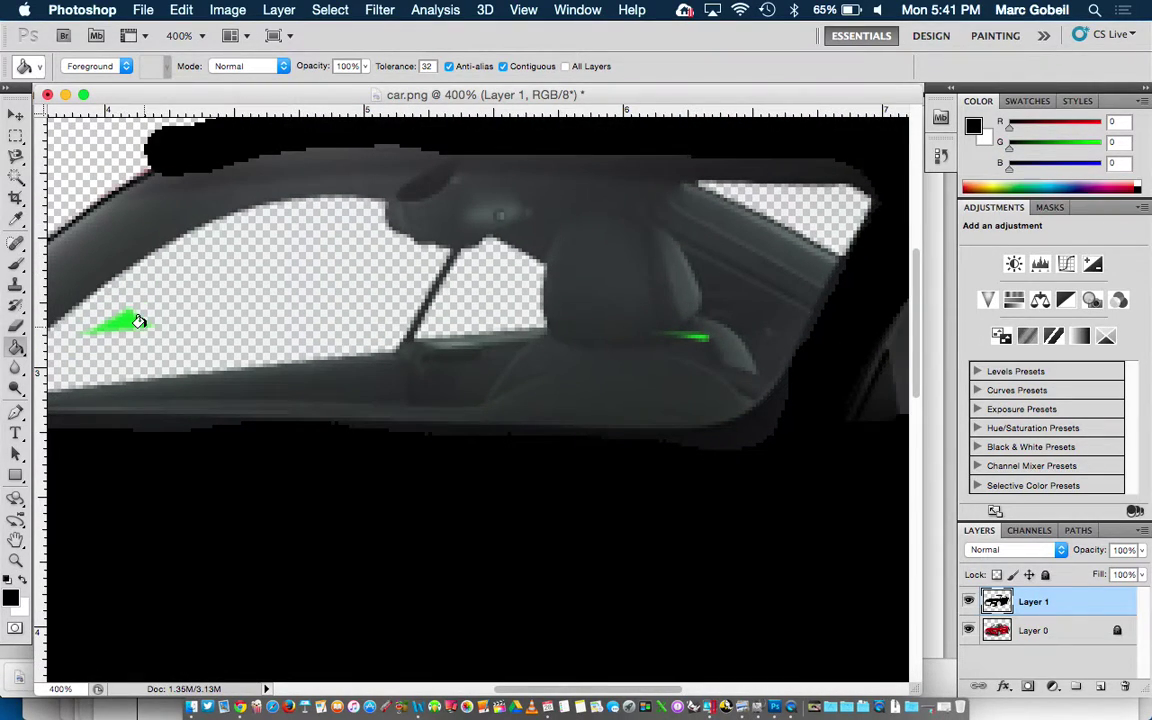
{"action": "left_click", "coordinate": [23, 327]}
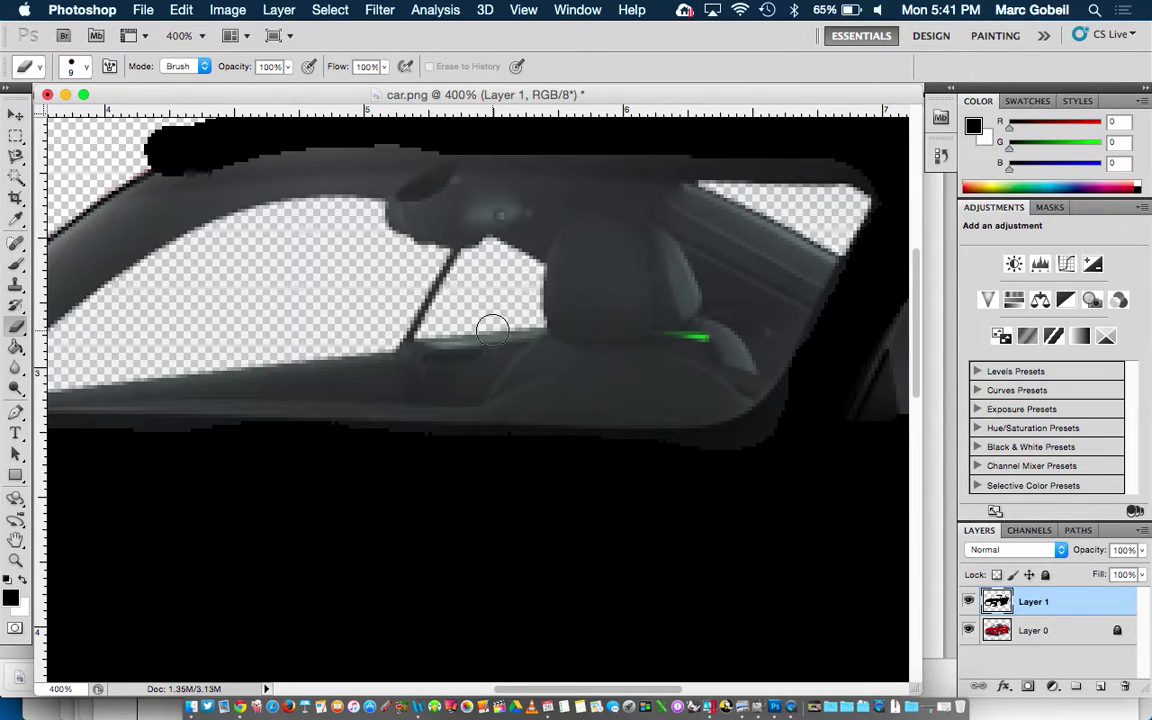
{"action": "scroll", "coordinate": [643, 335], "scroll_direction": "right", "scroll_amount": 10}
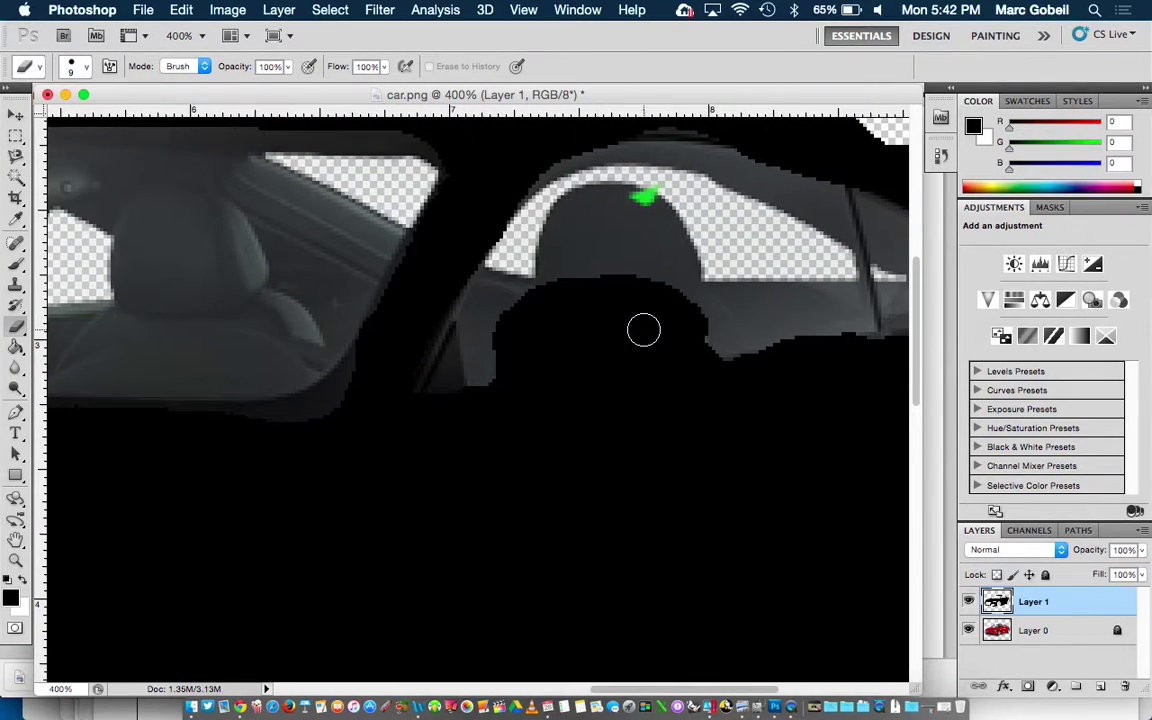
{"action": "key", "text": "super+minus"}
{"action": "key", "text": "super+minus"}
{"action": "key", "text": "super+minus"}
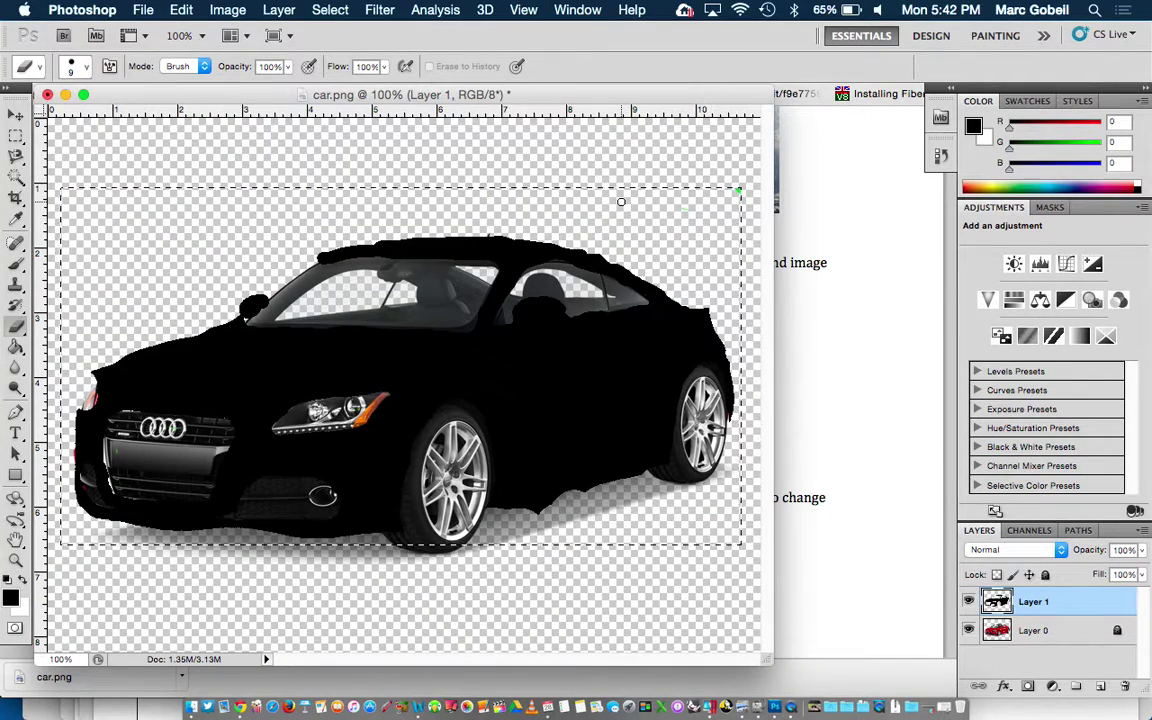
Toggle the visibility of Layer 0 off and on to check the coverage of the black body layer
{"action": "left_click", "coordinate": [968, 630]}
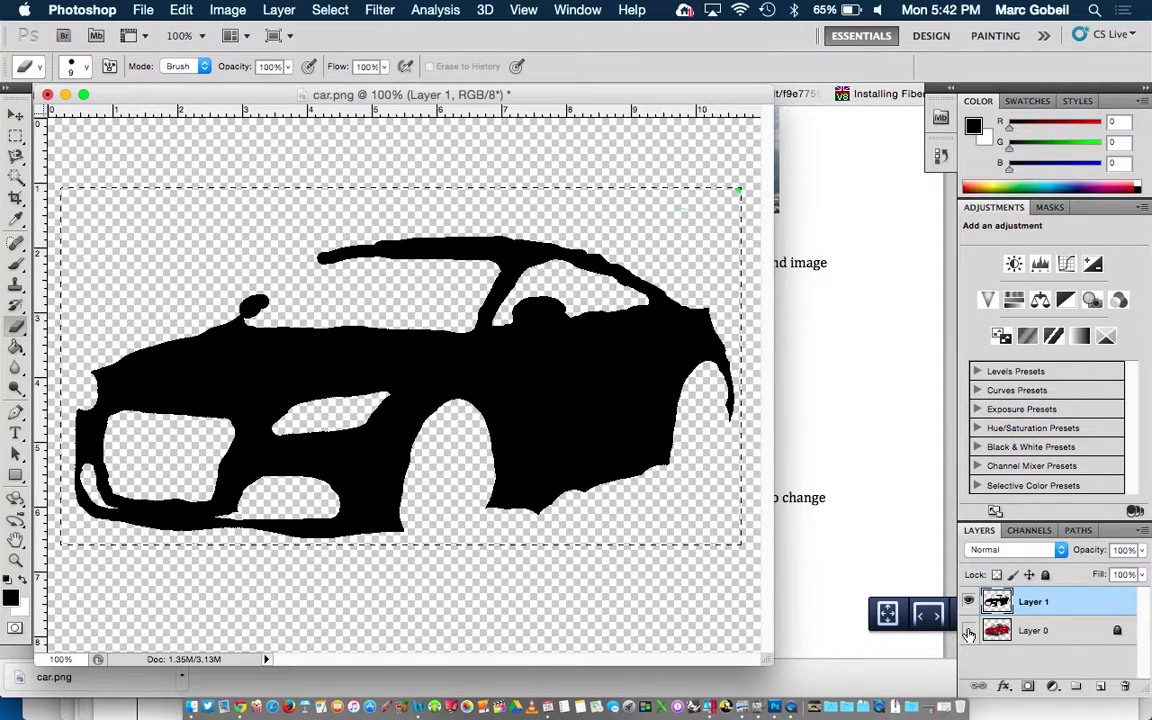
{"action": "left_click", "coordinate": [968, 631]}
{"action": "left_click", "coordinate": [968, 631]}
{"action": "left_click", "coordinate": [968, 631]}
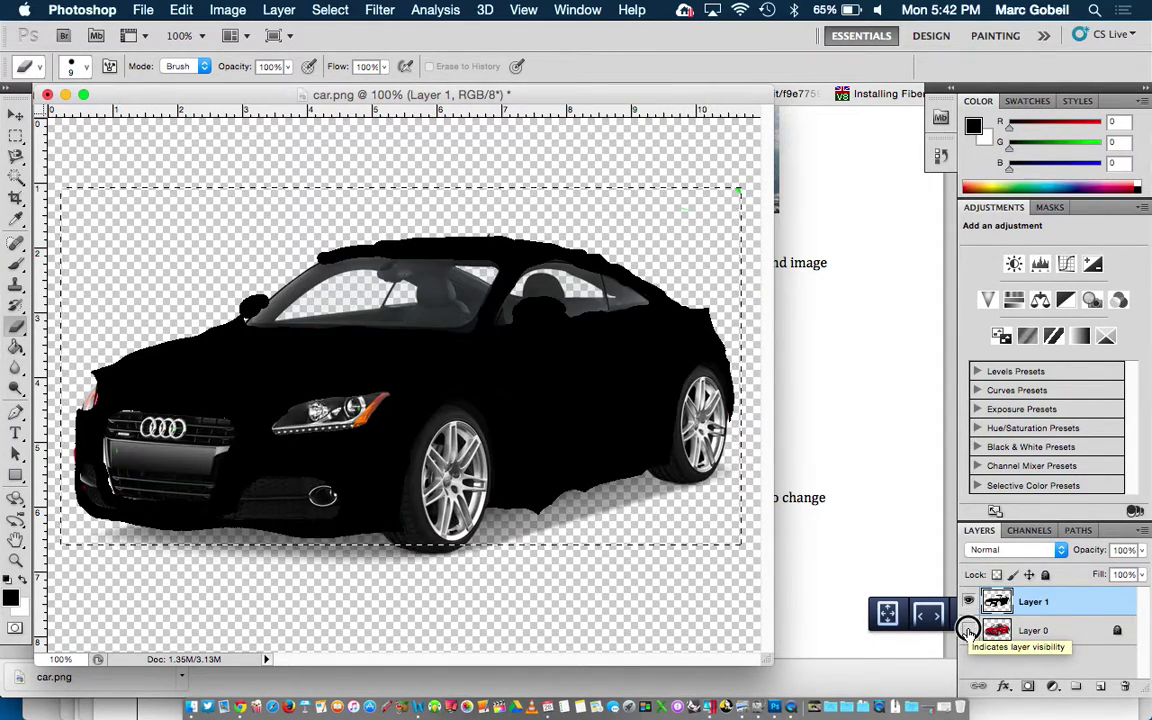
{"action": "left_click", "coordinate": [968, 630]}
{"action": "left_click", "coordinate": [968, 630]}
{"action": "left_click", "coordinate": [968, 630]}
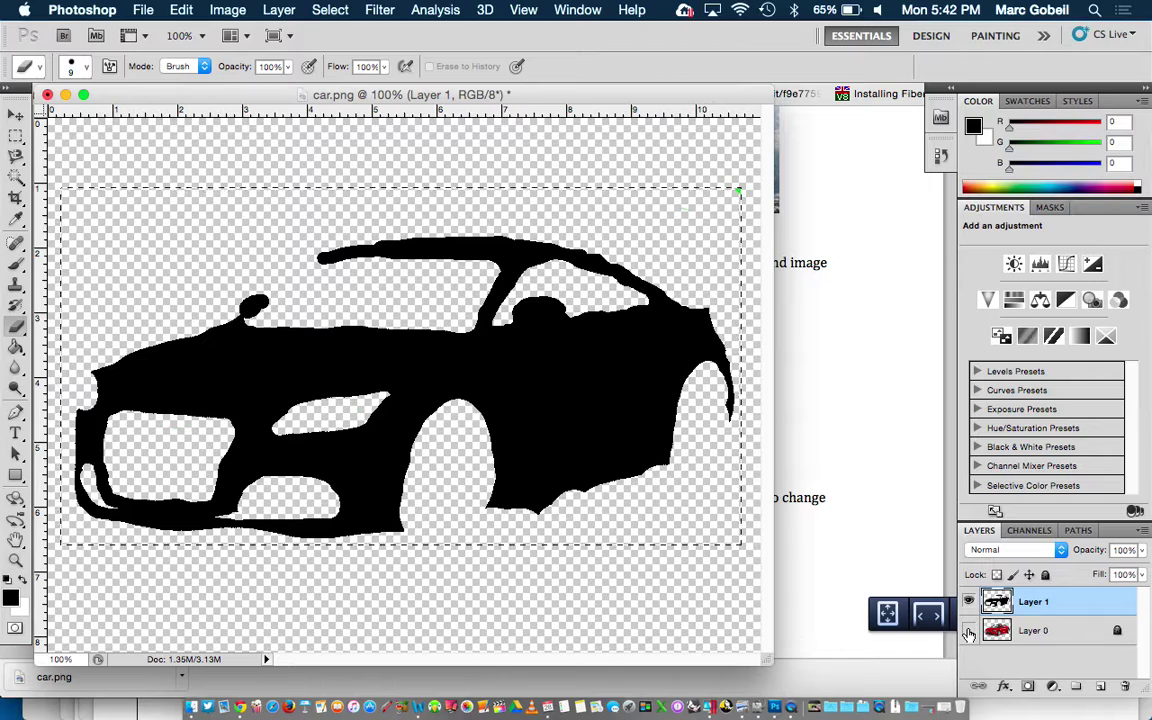
{"action": "left_click", "coordinate": [968, 630]}
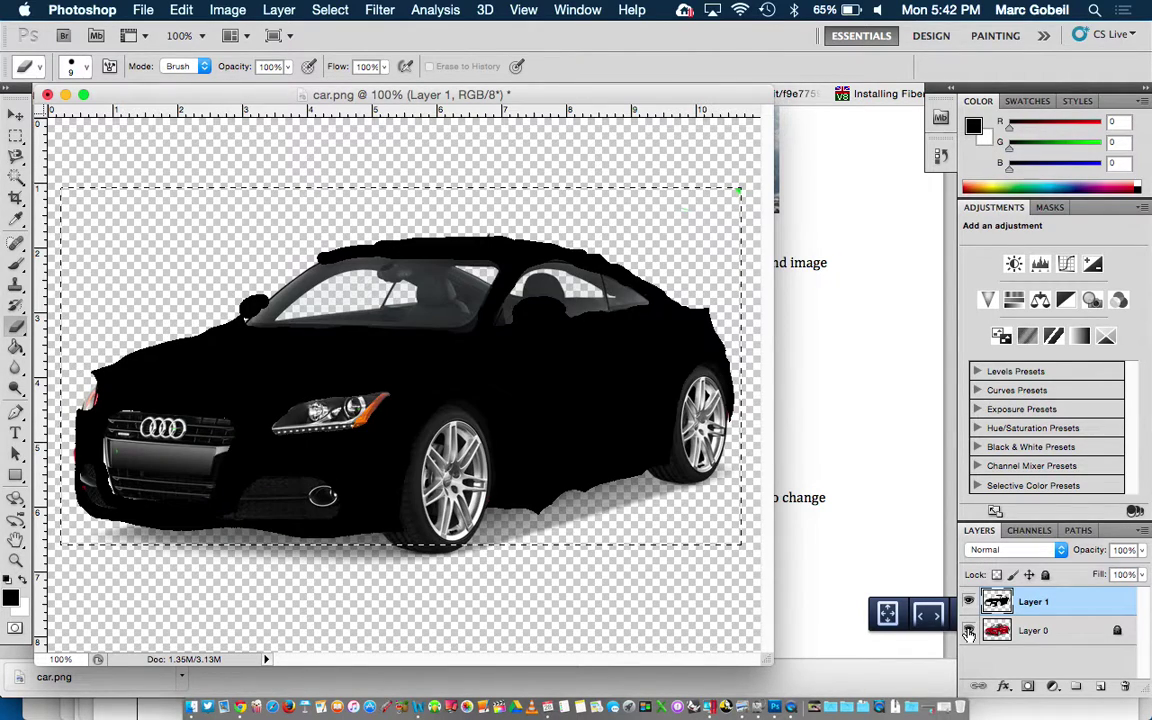
Hide and show Layer 0 repeatedly to inspect the black car body for missed spots
{"action": "left_click", "coordinate": [968, 630]}
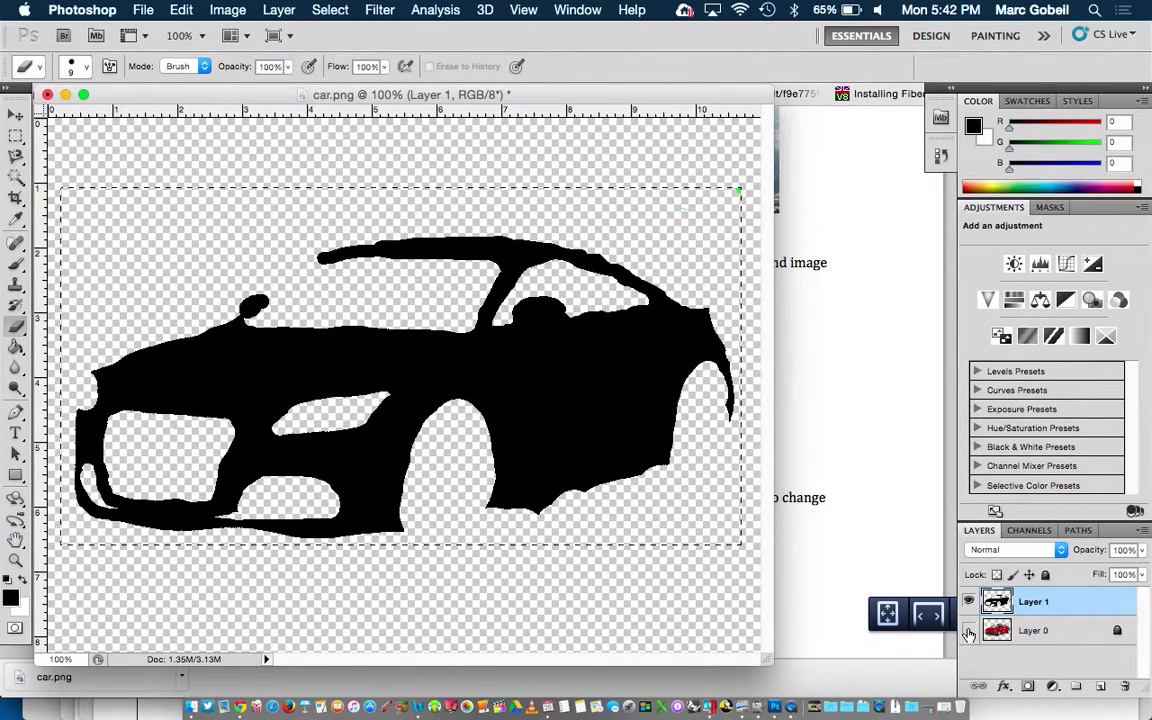
{"action": "left_click", "coordinate": [968, 630]}
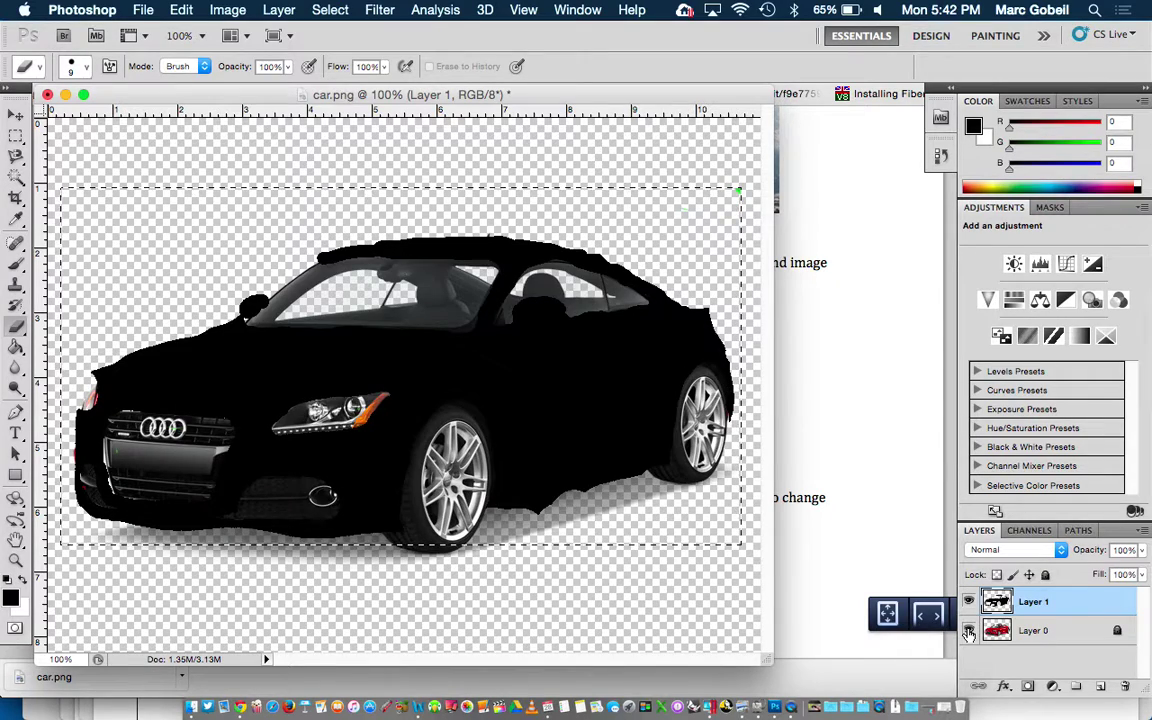
{"action": "left_click", "coordinate": [968, 631]}
{"action": "left_click", "coordinate": [968, 631]}
{"action": "left_click", "coordinate": [968, 631]}
{"action": "left_click", "coordinate": [968, 631]}
Switch to the colorization tutorial in Chrome, read the Color Mode instruction, and return to Photoshop
{"action": "left_click", "coordinate": [897, 535]}
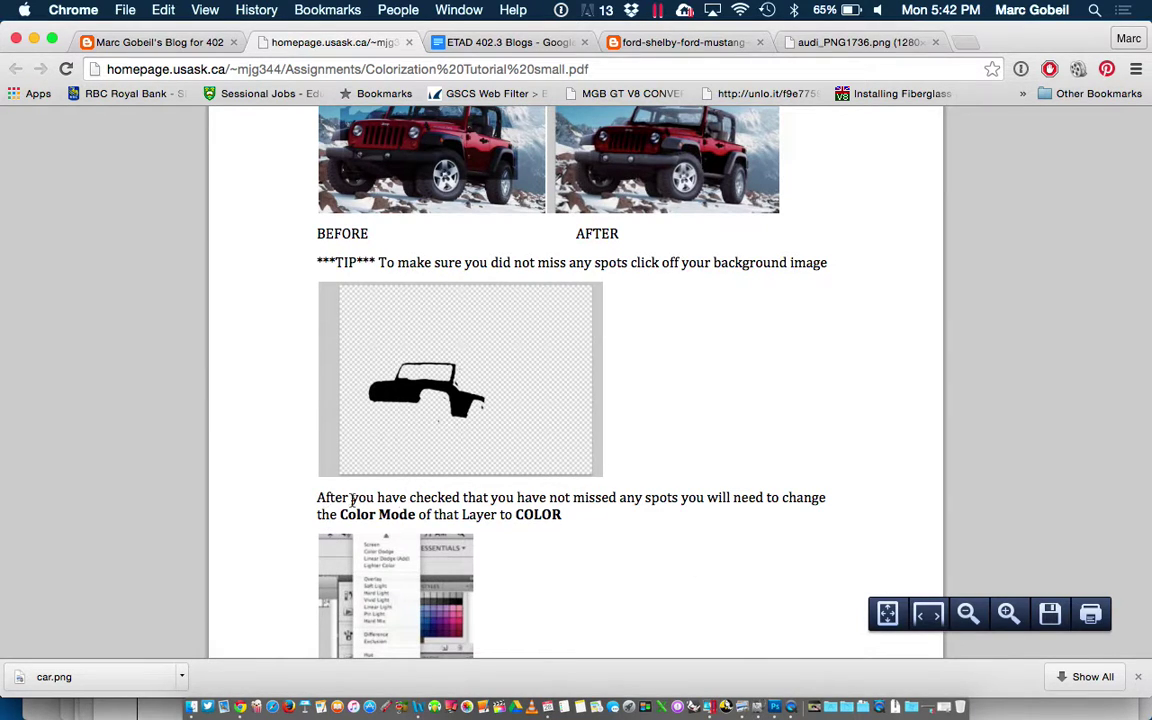
{"action": "scroll", "coordinate": [666, 505], "scroll_direction": "down", "scroll_amount": 4}
{"action": "key", "text": "ctrl+Up"}
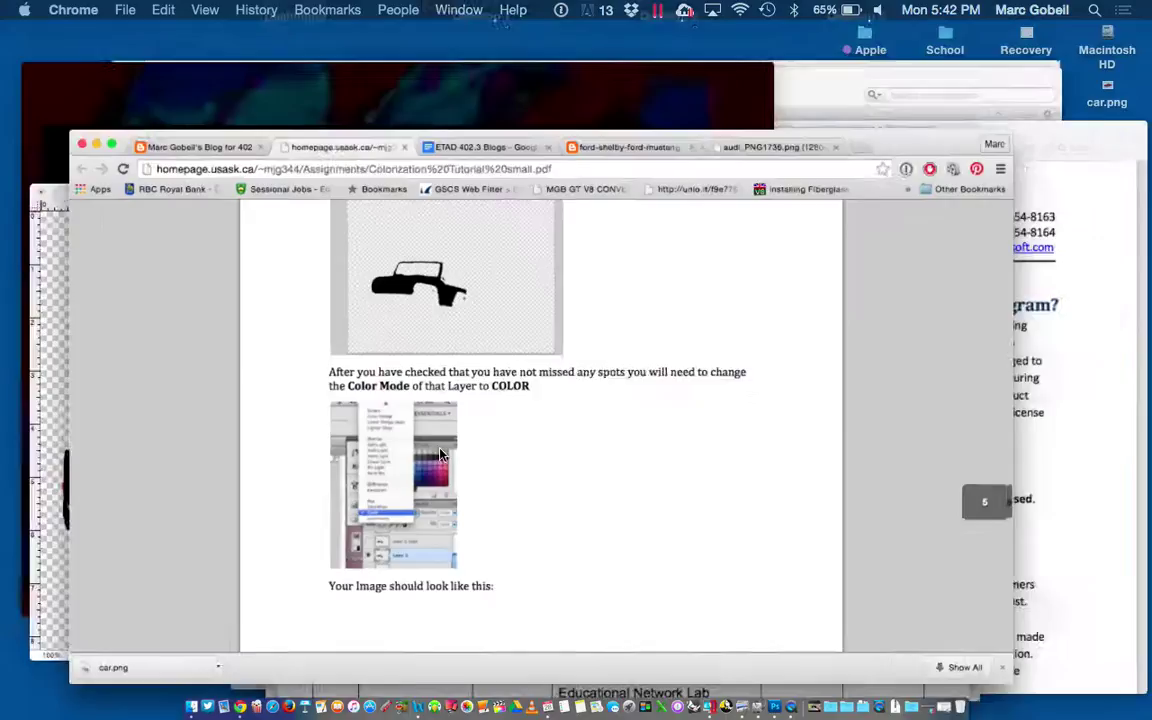
{"action": "left_click", "coordinate": [72, 515]}
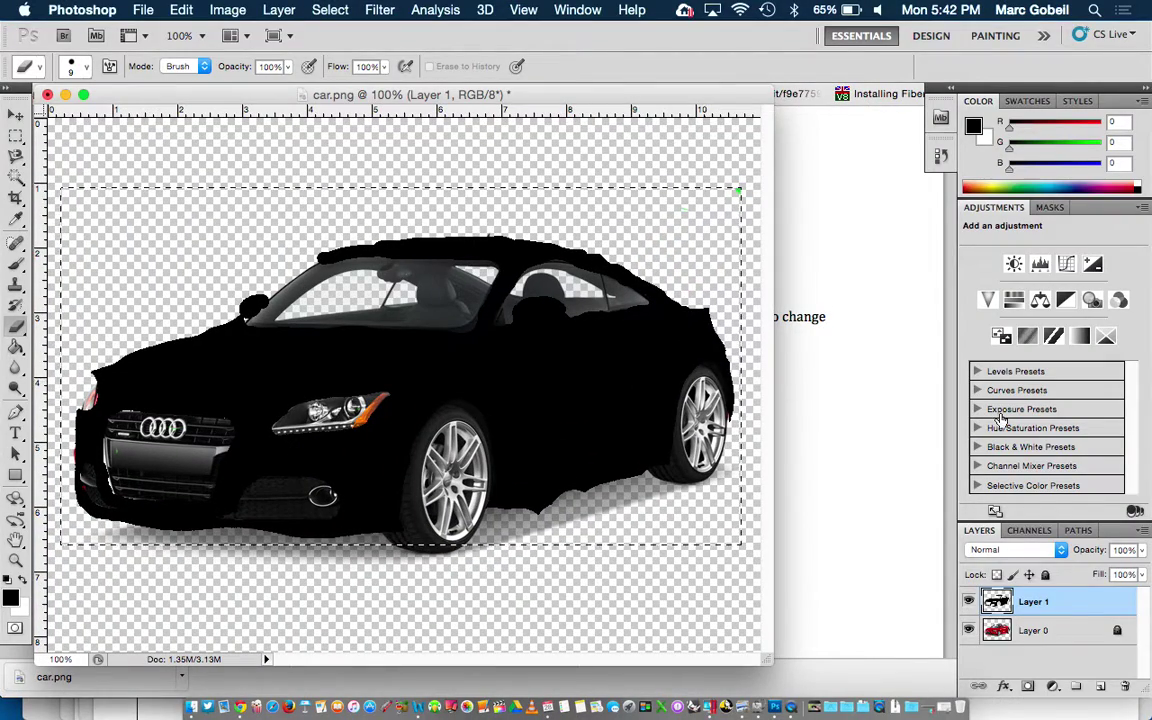
Set the blending mode of Layer 1 to Color
{"action": "left_click", "coordinate": [1034, 547]}
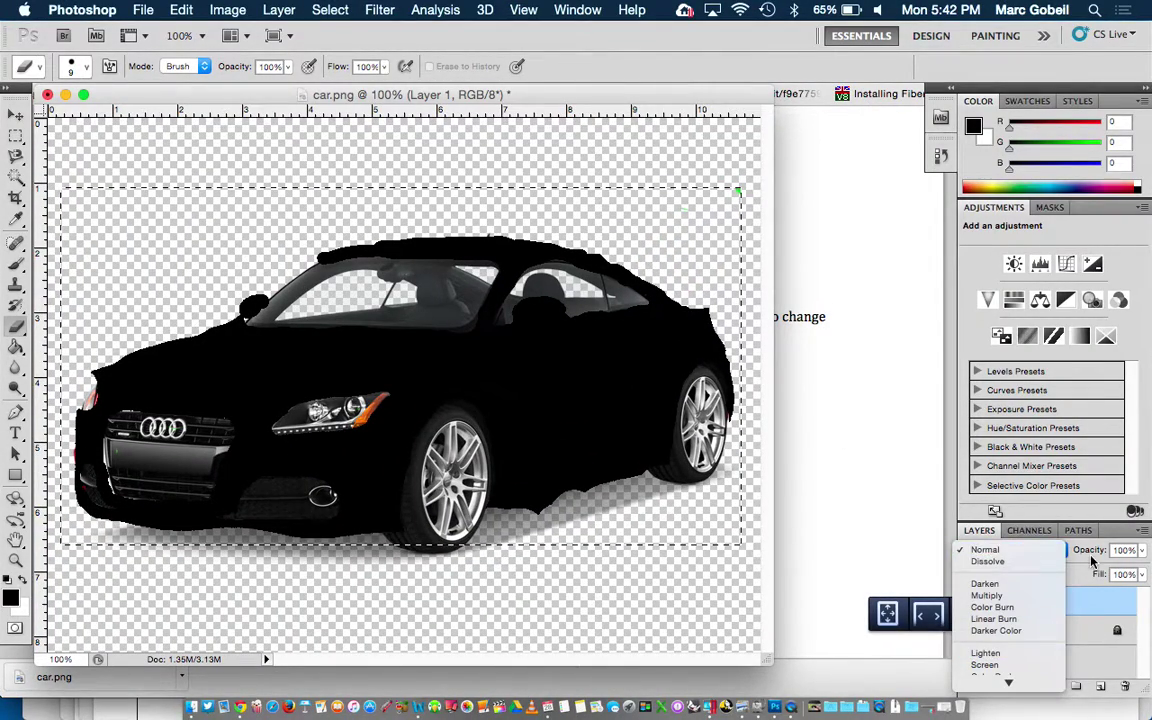
{"action": "left_click", "coordinate": [911, 534]}
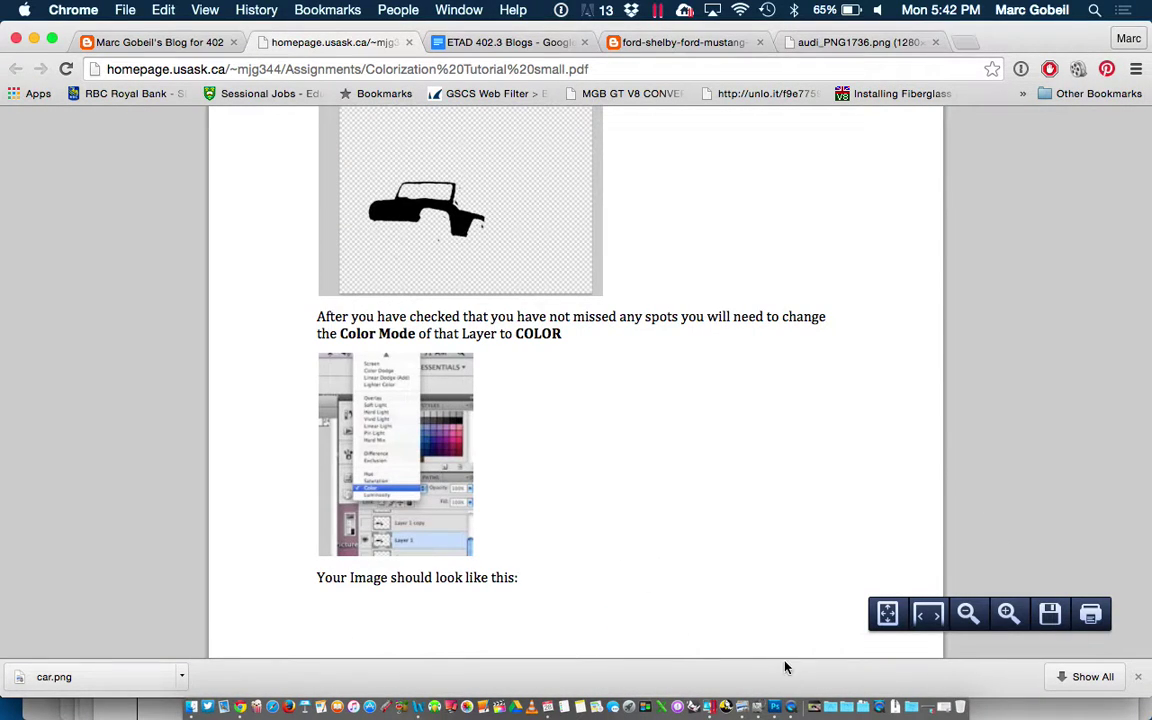
{"action": "left_click", "coordinate": [775, 707]}
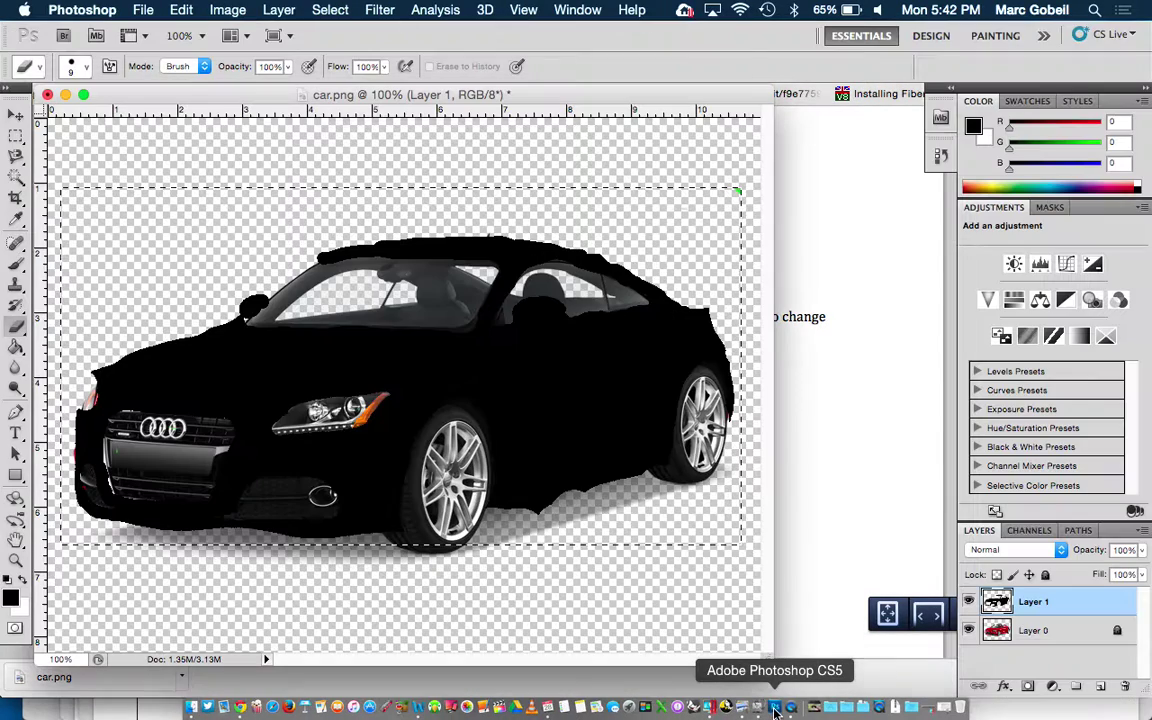
{"action": "left_click", "coordinate": [1021, 550]}
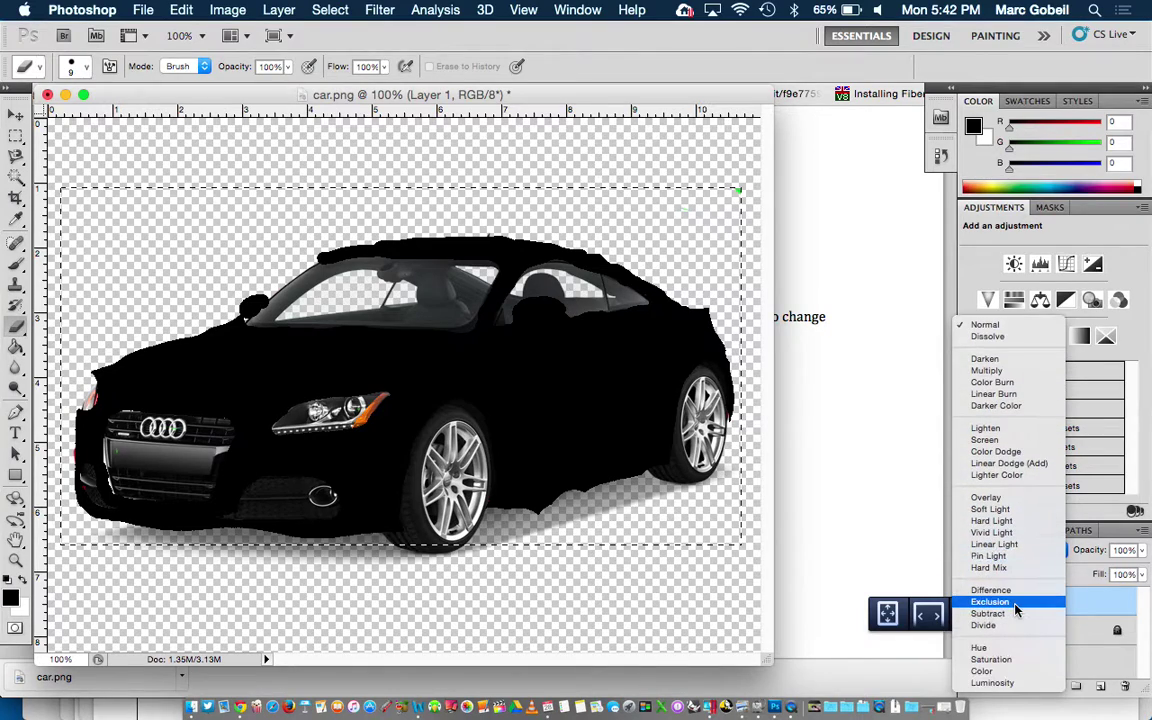
{"action": "scroll", "coordinate": [1004, 678], "scroll_direction": "down", "scroll_amount": 2}
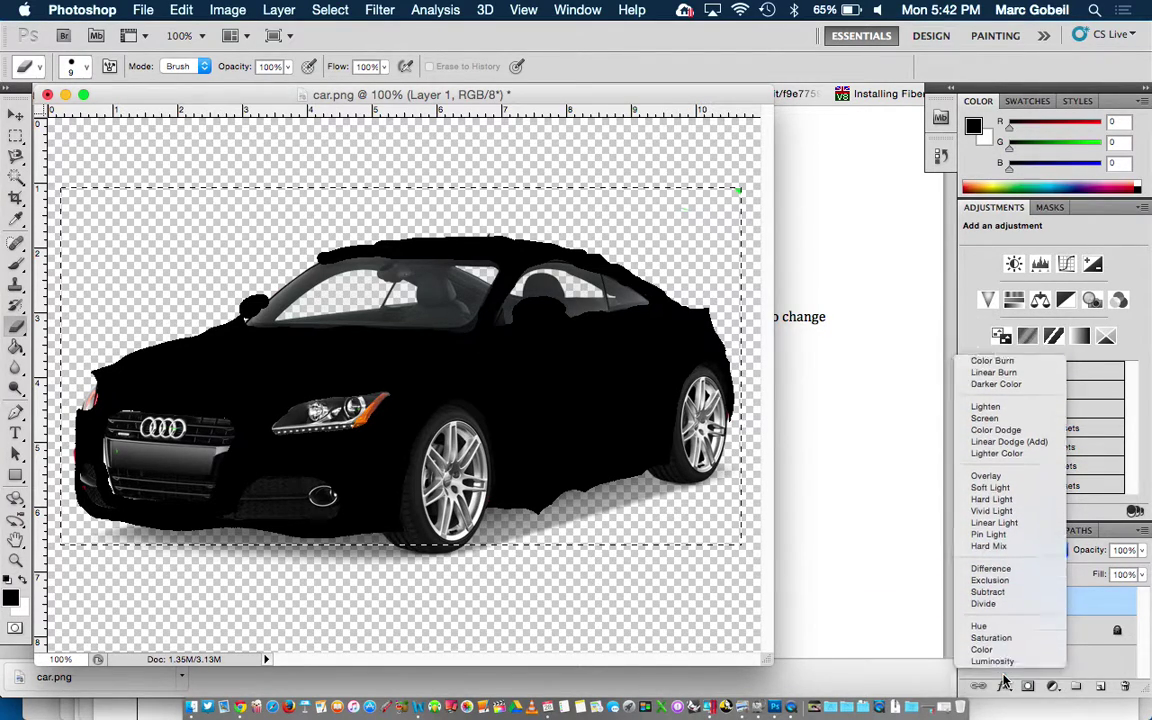
{"action": "left_click", "coordinate": [984, 649]}
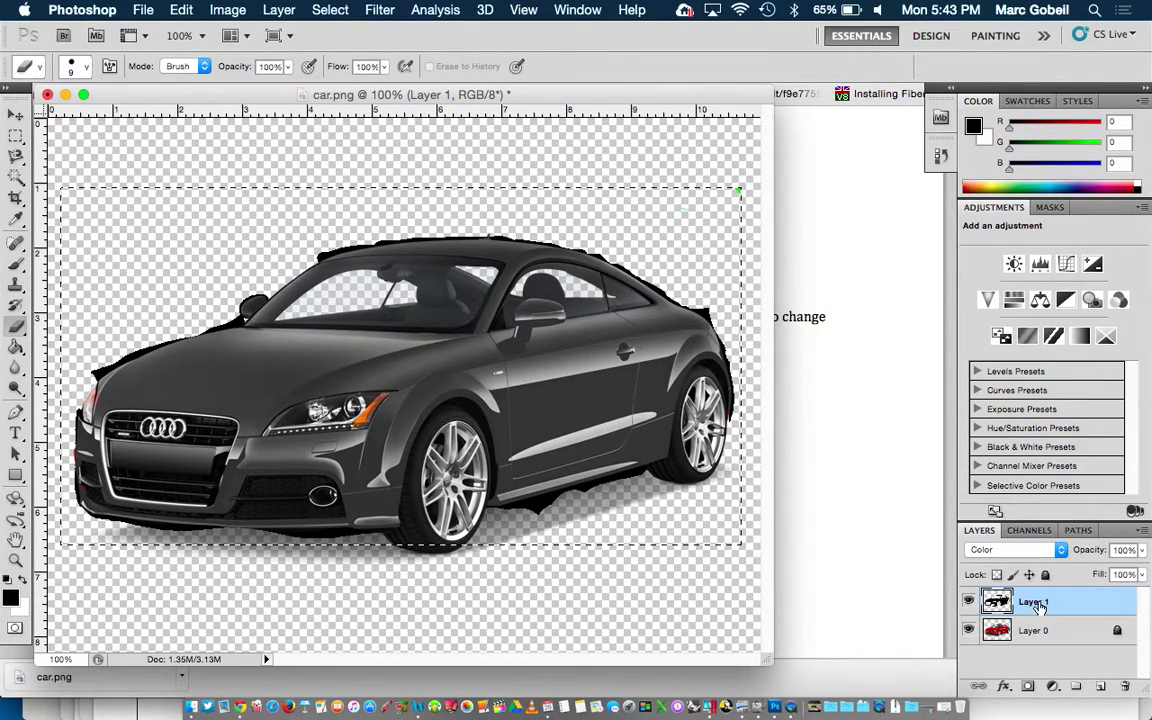
Return Layer 1 to the Normal blending mode and lower its opacity to 55%
{"action": "left_click", "coordinate": [1040, 549]}
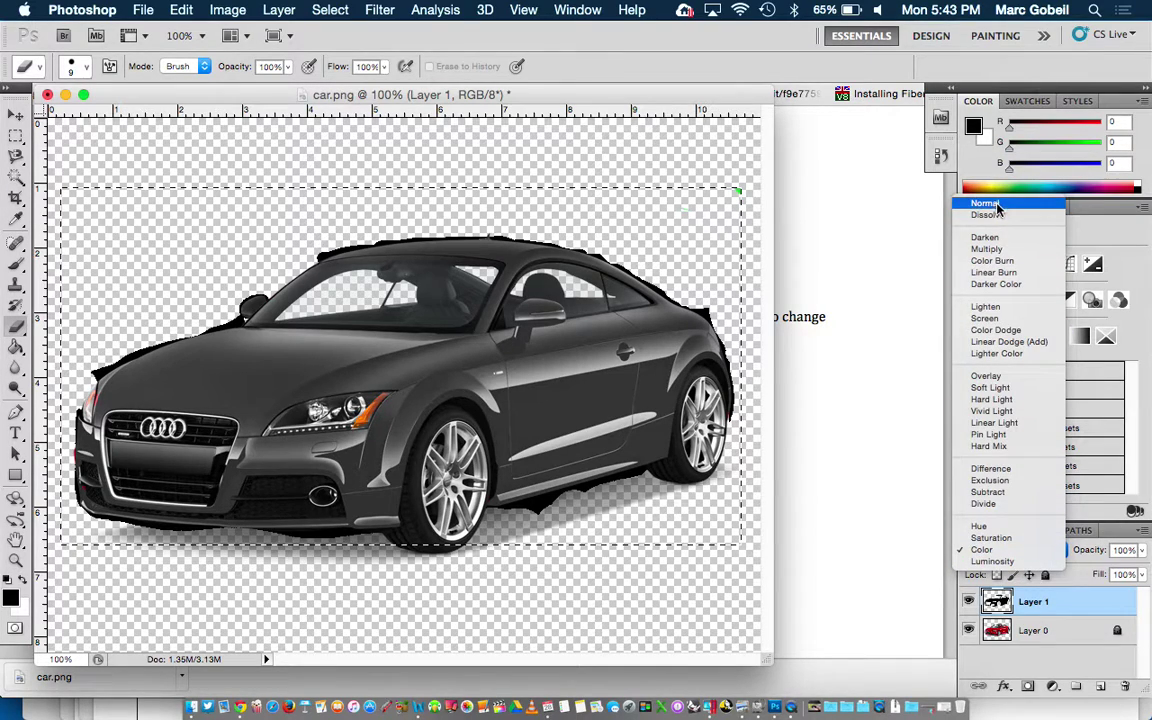
{"action": "left_click", "coordinate": [900, 195]}
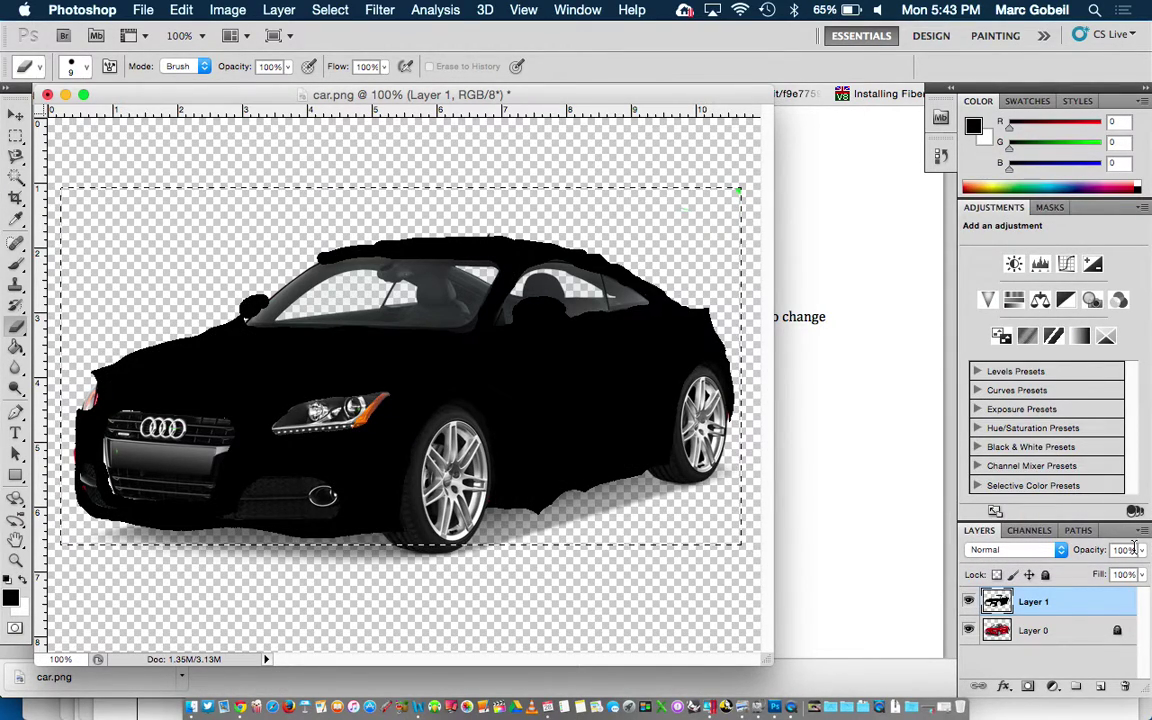
{"action": "left_click", "coordinate": [1146, 554]}
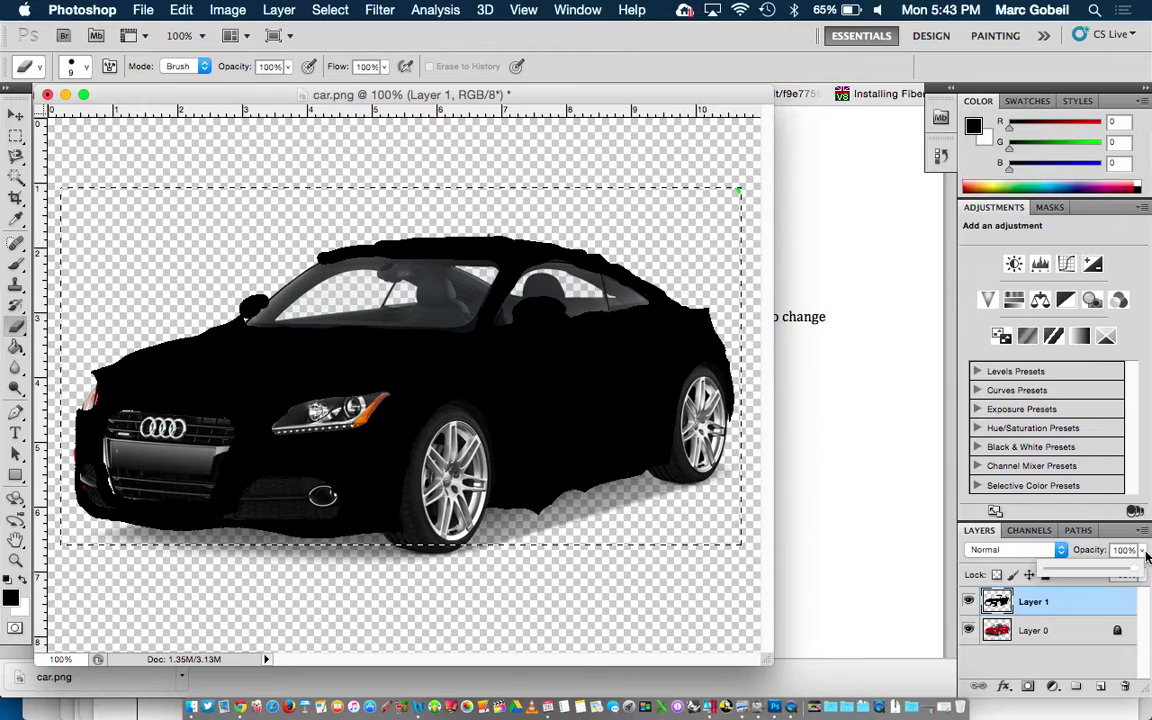
{"action": "left_click_drag", "start_coordinate": [1099, 569], "coordinate": [1095, 572]}
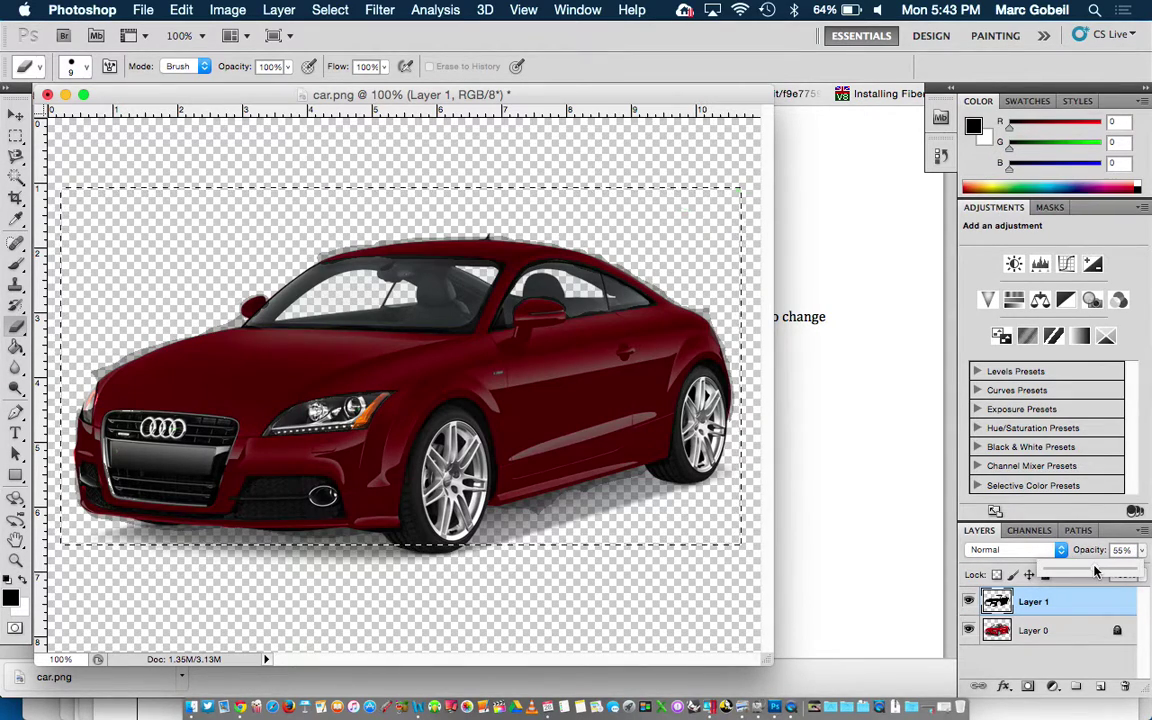
Set Layer 1's blending mode to Color and restore its opacity to 100%
{"action": "left_click", "coordinate": [1040, 551]}
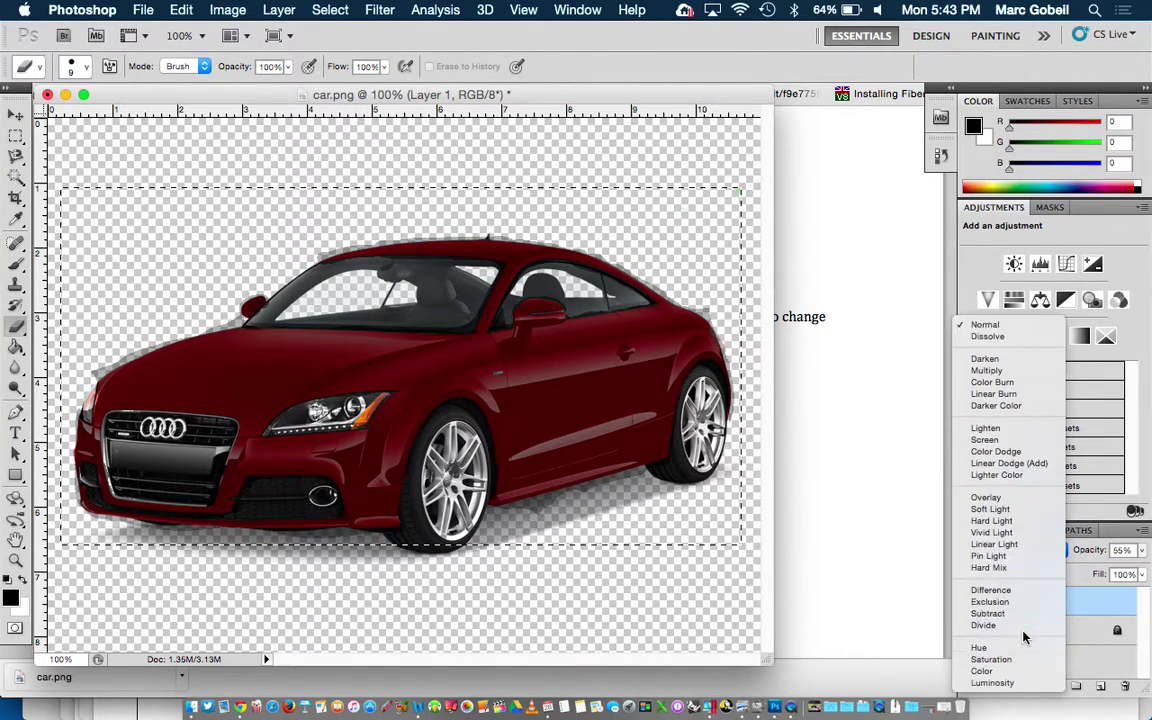
{"action": "left_click", "coordinate": [982, 671]}
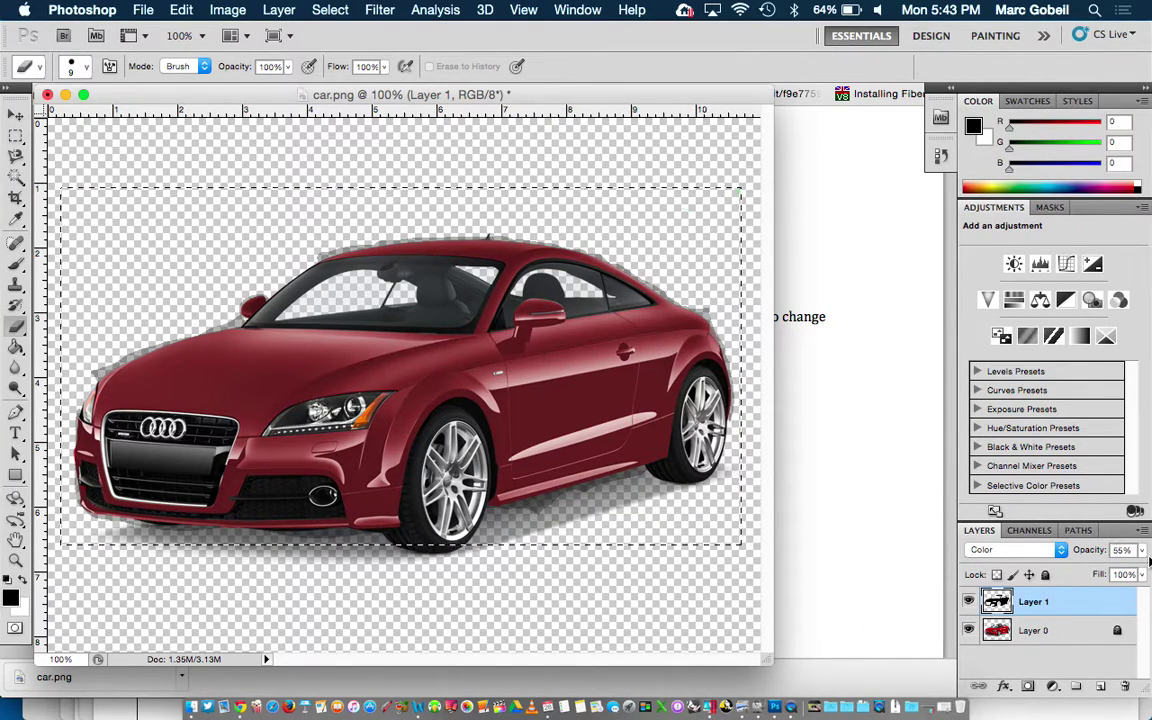
{"action": "left_click", "coordinate": [1142, 551]}
{"action": "left_click_drag", "start_coordinate": [1106, 574], "coordinate": [1146, 568]}
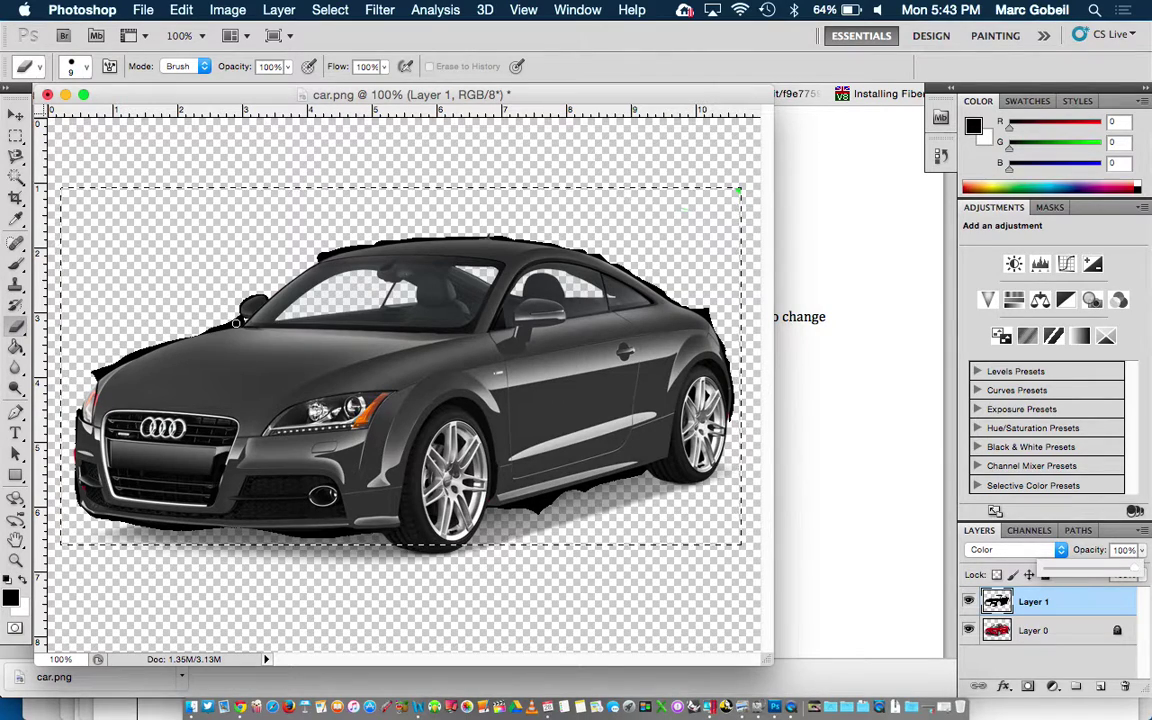
Toggle the visibility of Layer 0 to compare the Color-blended body layer with the original car
{"action": "left_click", "coordinate": [969, 630]}
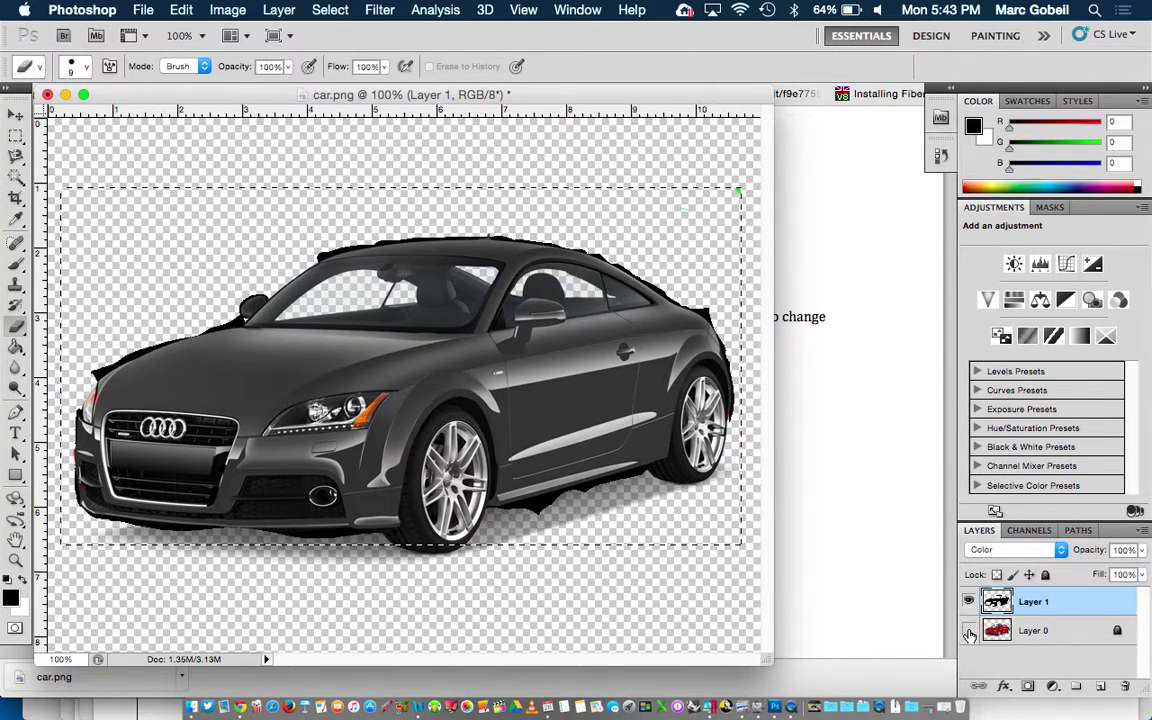
{"action": "left_click", "coordinate": [969, 631]}
{"action": "left_click", "coordinate": [969, 631]}
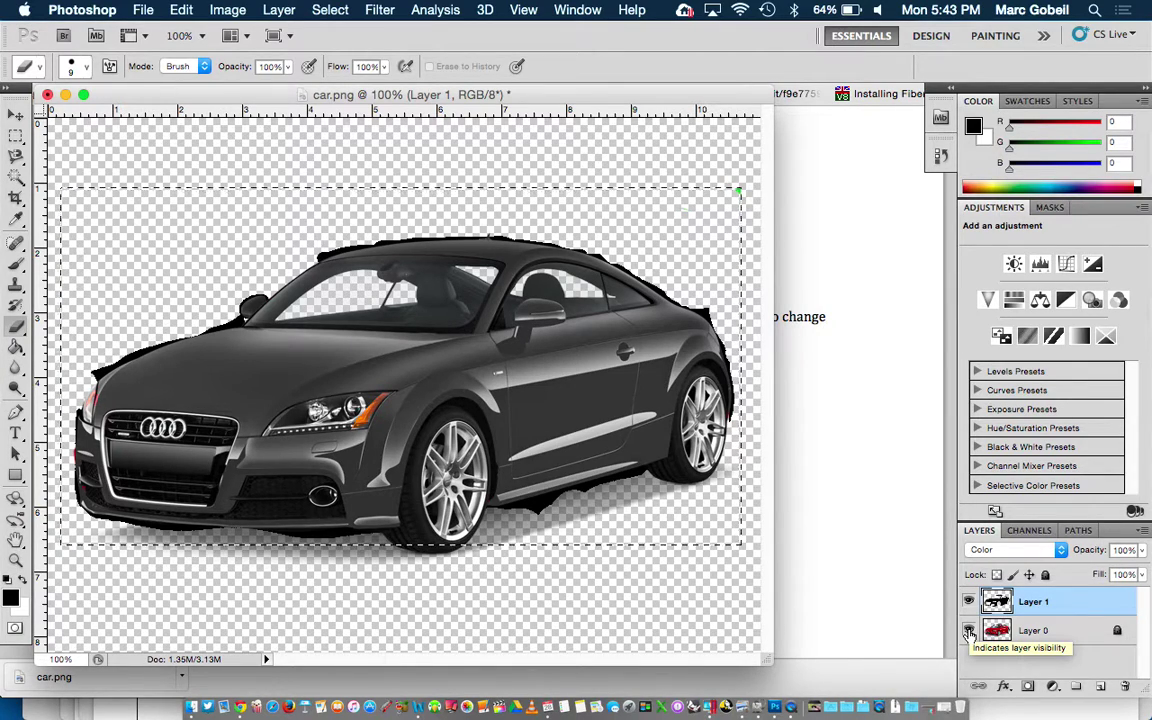
{"action": "left_click", "coordinate": [969, 631]}
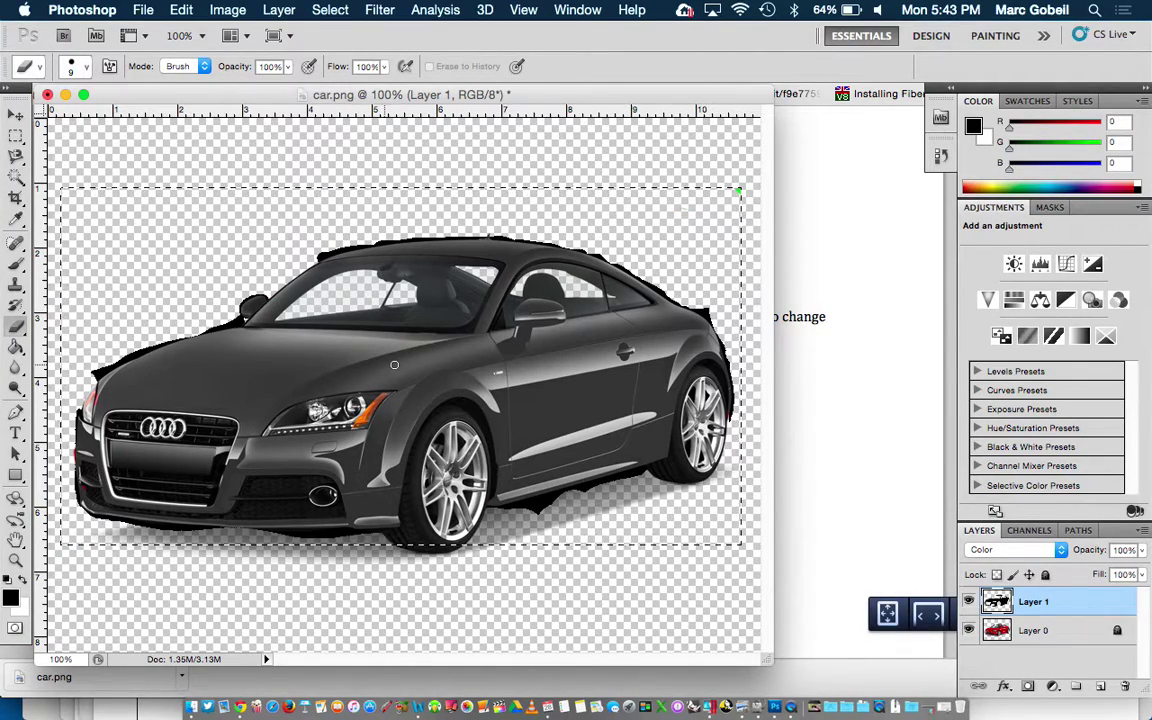
Erase the black overspill on Layer 1 below the door sill between the wheels with the 9 px eraser
{"action": "key", "text": "super+equal"}
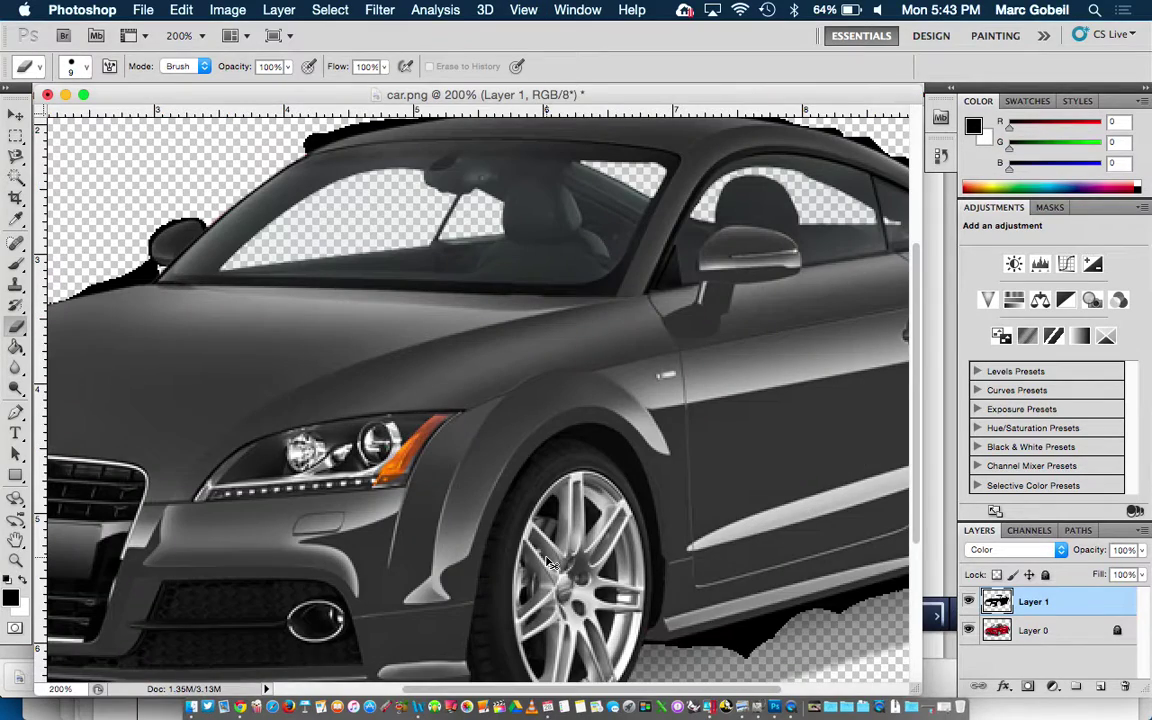
{"action": "scroll", "coordinate": [548, 563], "scroll_direction": "down", "scroll_amount": 5}
{"action": "scroll", "coordinate": [548, 563], "scroll_direction": "right", "scroll_amount": 3}
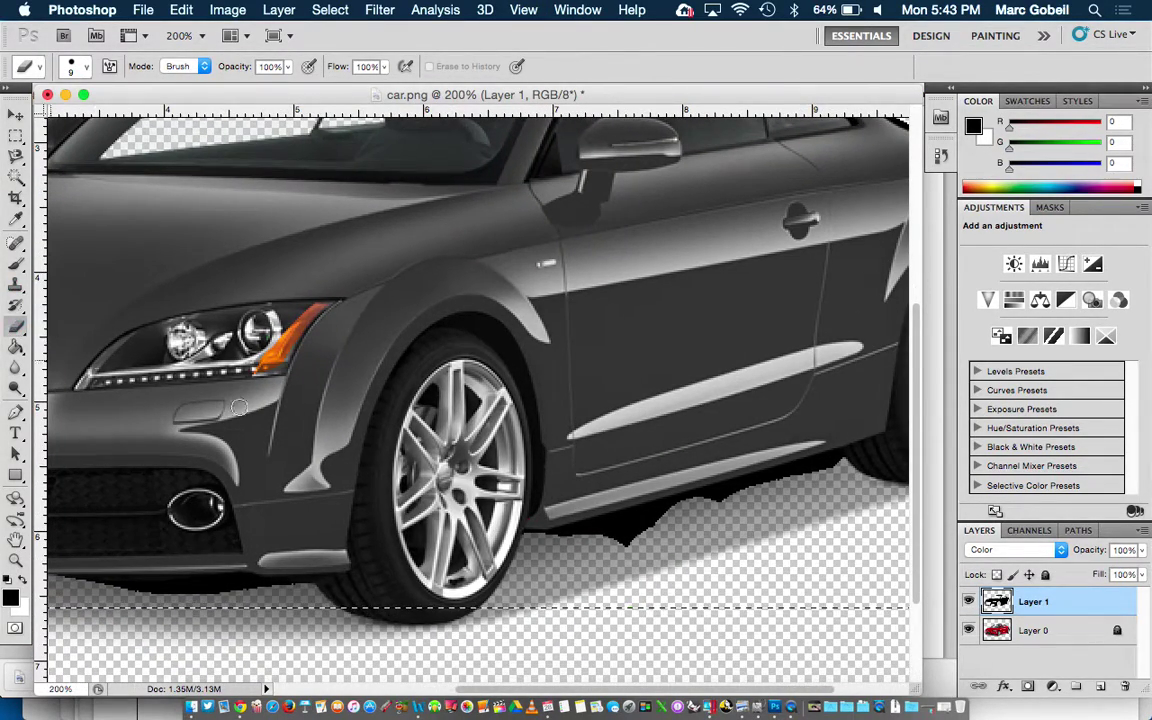
{"action": "left_click_drag", "start_coordinate": [559, 545], "coordinate": [815, 484]}
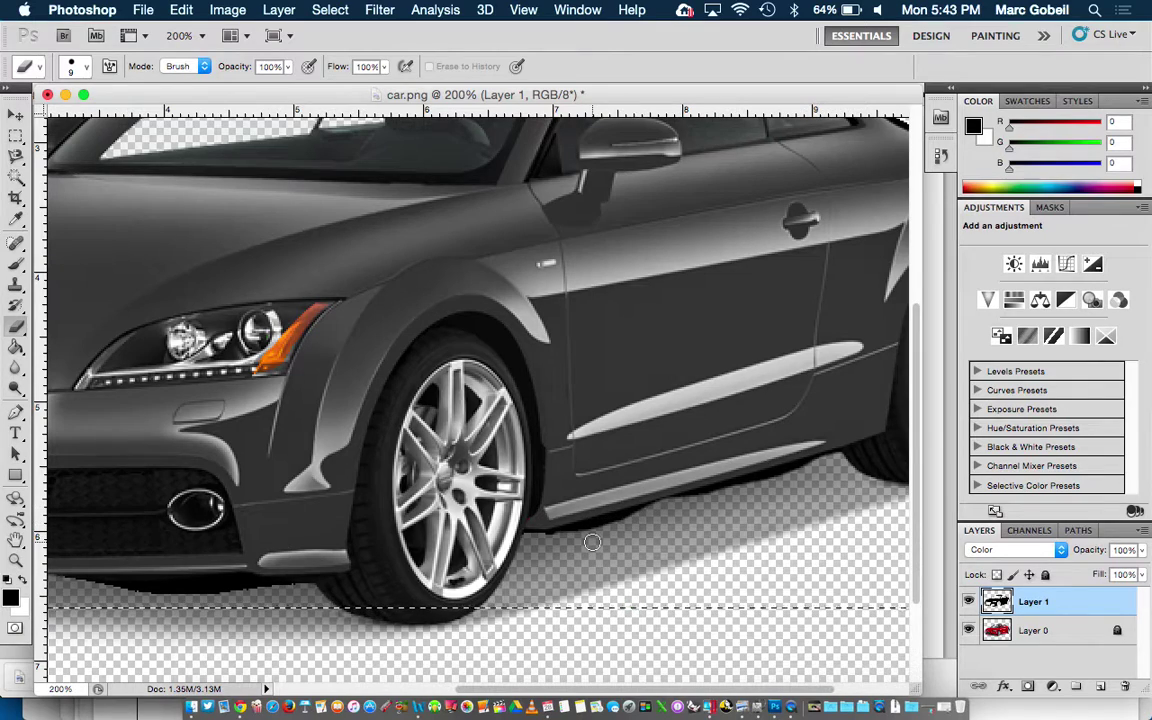
Erase a strip of Layer 1 along the hood edge below the windshield, undo it, and erase the strip again
{"action": "scroll", "coordinate": [442, 329], "scroll_direction": "up", "scroll_amount": 4}
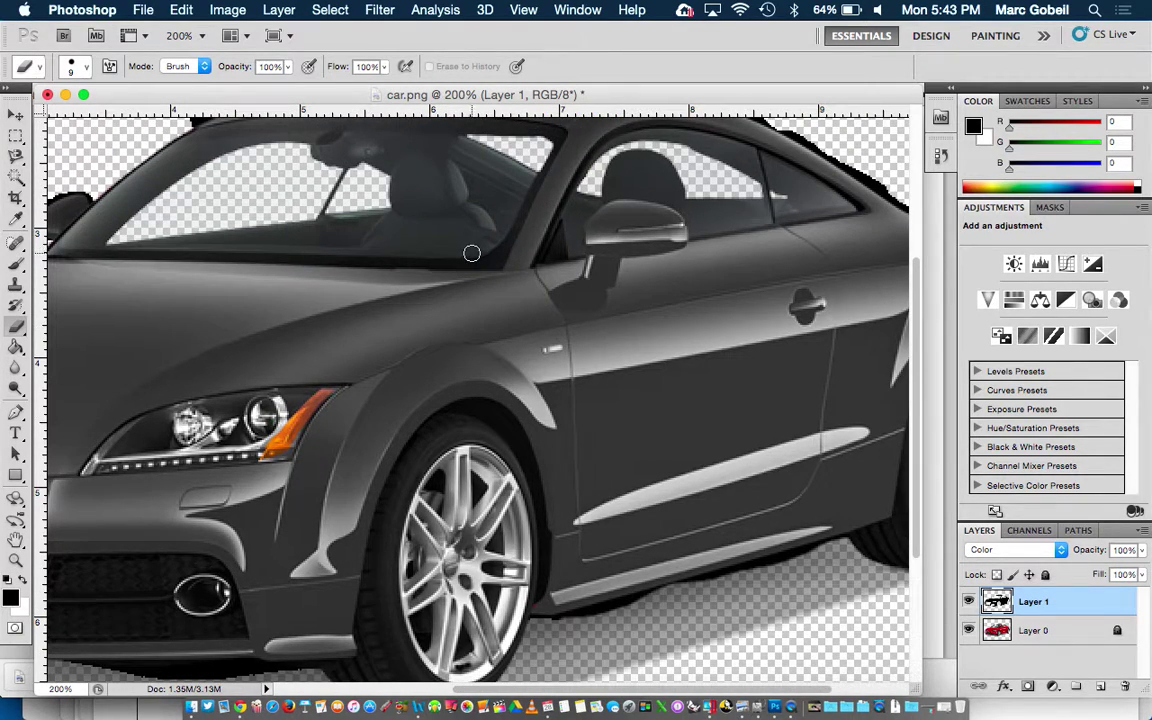
{"action": "left_click_drag", "start_coordinate": [458, 272], "coordinate": [330, 269]}
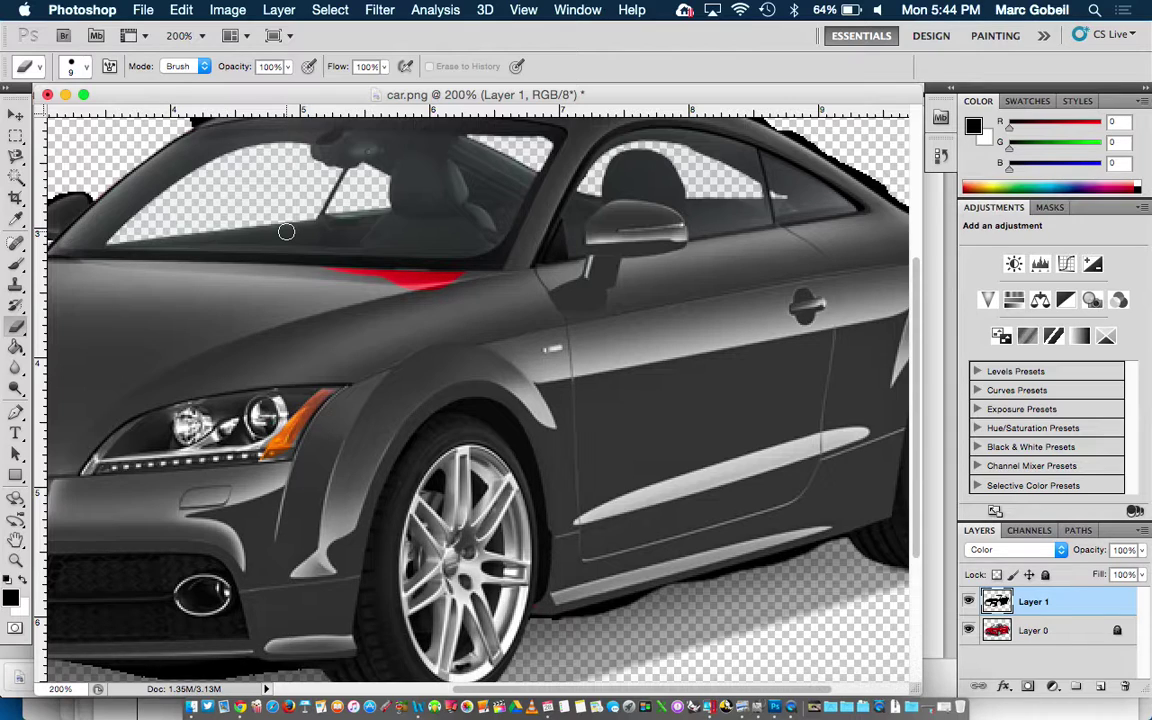
{"action": "key", "text": "super+z"}
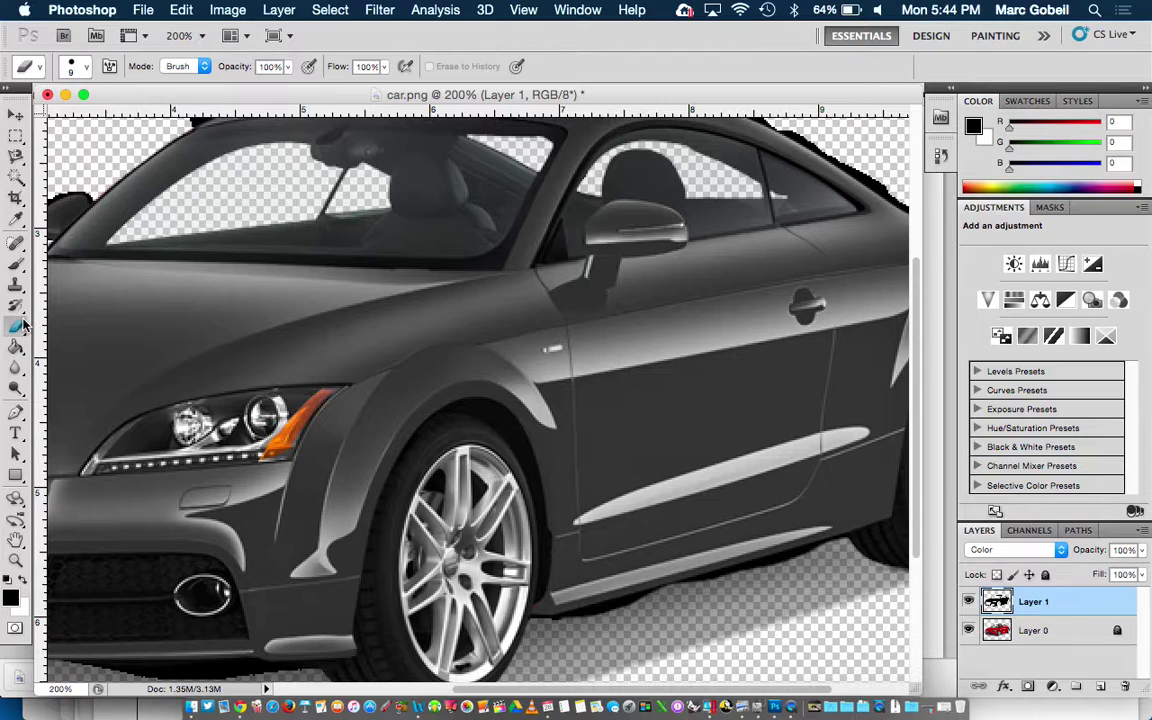
{"action": "mouse_move", "coordinate": [465, 268]}
{"action": "left_mouse_down"}
{"action": "mouse_move", "coordinate": [352, 265]}
{"action": "mouse_move", "coordinate": [474, 270]}
{"action": "left_mouse_up"}
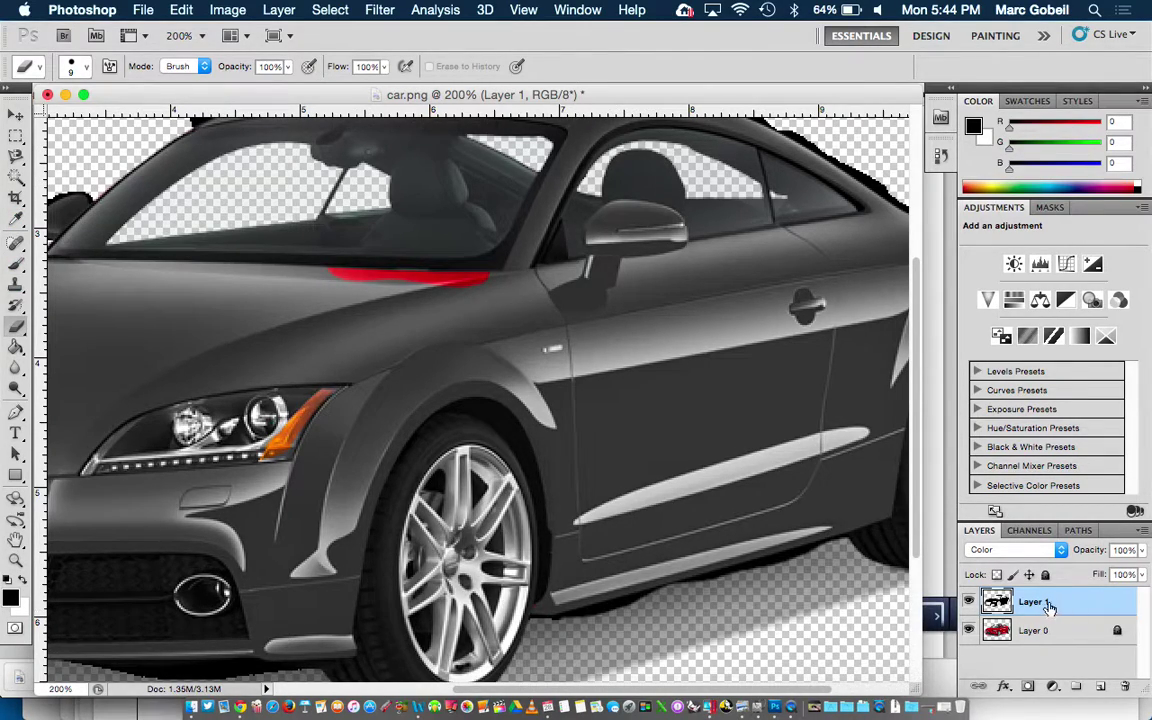
Brush black over the exposed red strip below the windshield on Layer 1 with a 25 px brush
{"action": "left_click", "coordinate": [16, 262]}
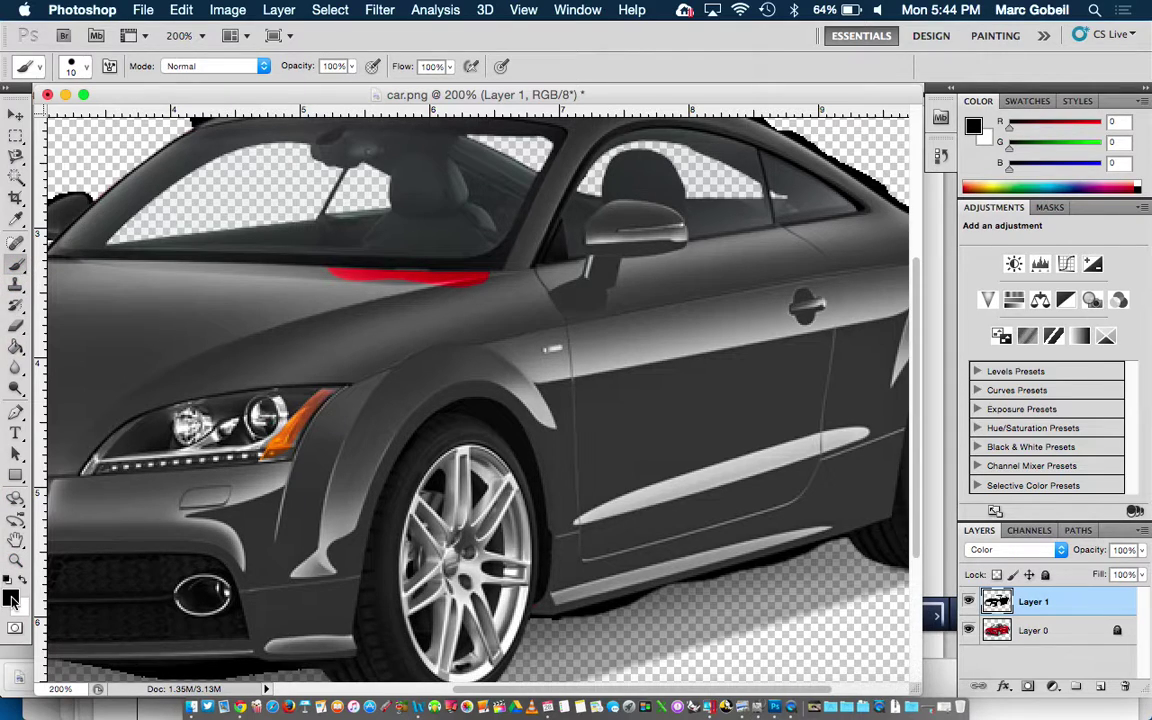
{"action": "left_click", "coordinate": [86, 68]}
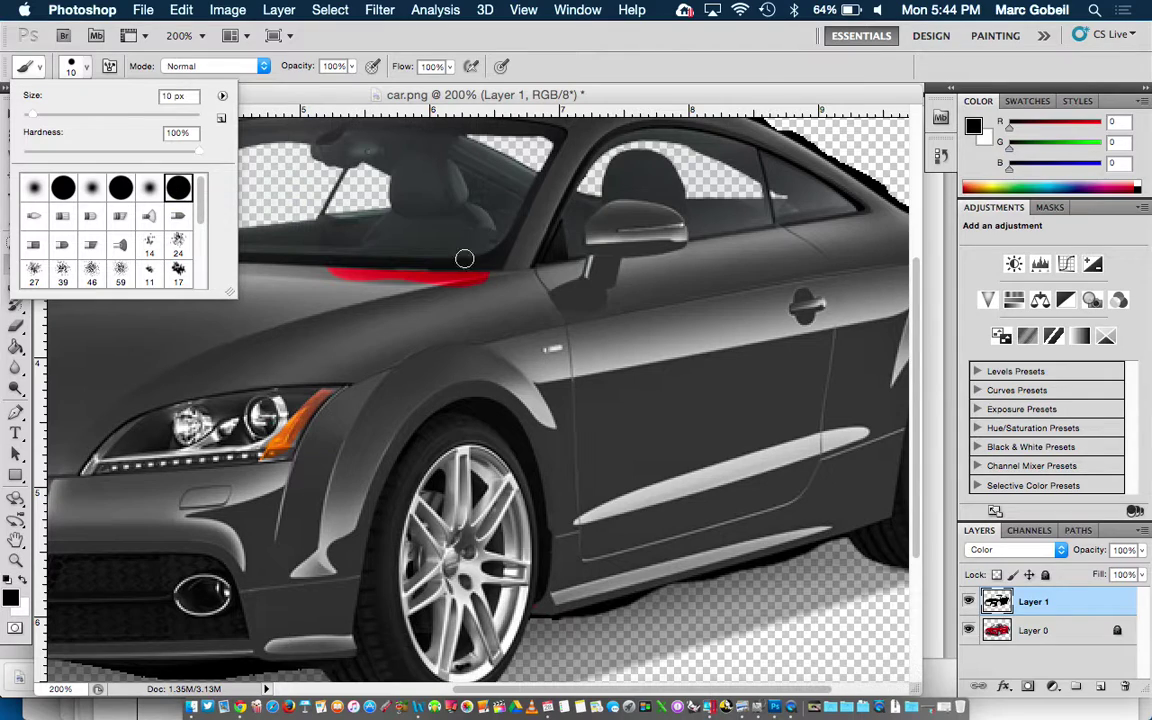
{"action": "left_click", "coordinate": [643, 84]}
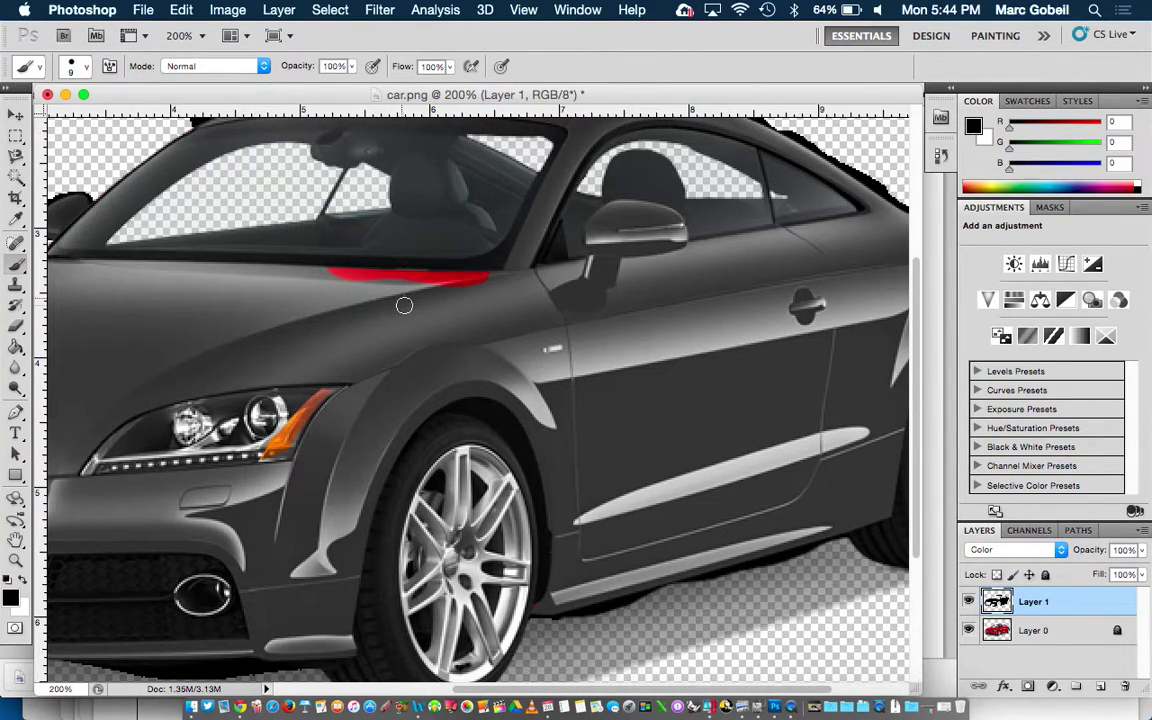
{"action": "key", "text": "bracketright"}
{"action": "key", "text": "bracketright"}
{"action": "key", "text": "bracketright"}
{"action": "key", "text": "bracketright"}
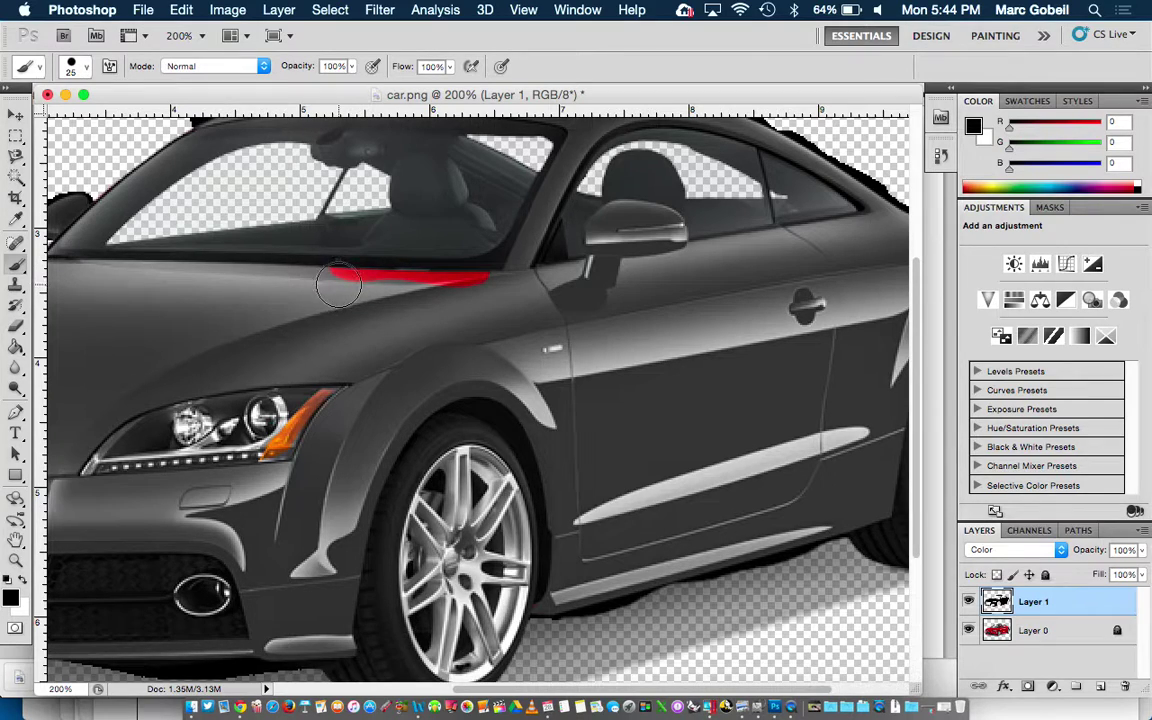
{"action": "key", "text": "bracketright"}
{"action": "key", "text": "bracketright"}
{"action": "key", "text": "bracketright"}
{"action": "key", "text": "bracketright"}
{"action": "left_click_drag", "start_coordinate": [342, 283], "coordinate": [481, 288]}
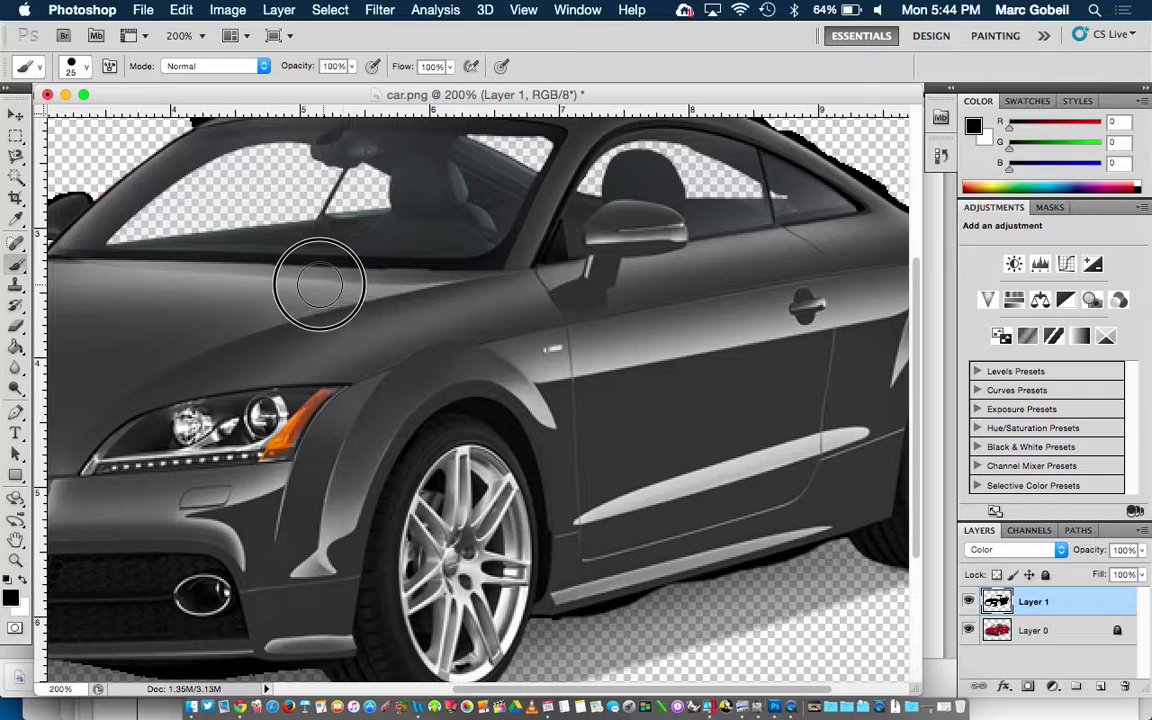
{"action": "key", "text": "super+minus"}
{"action": "key", "text": "super+minus"}
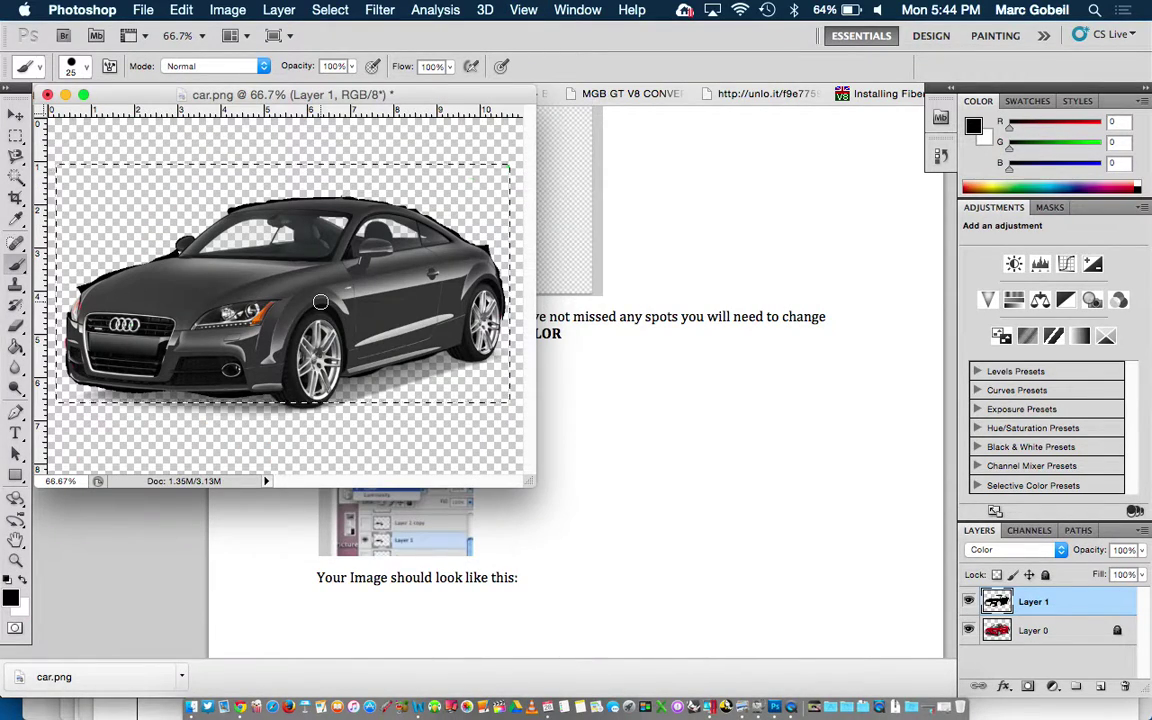
{"action": "key", "text": "super+equal"}
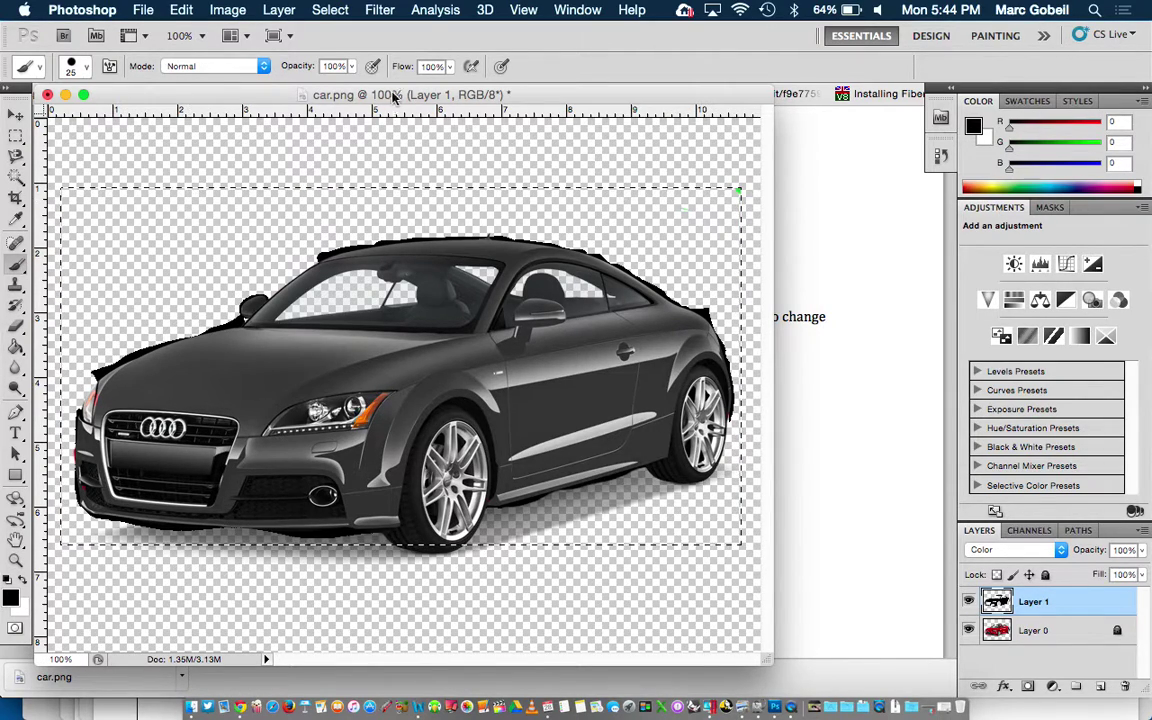
Read Step 5 on duplicating and naming the layers in the Chrome tutorial PDF and return to Photoshop
{"action": "left_click", "coordinate": [868, 380]}
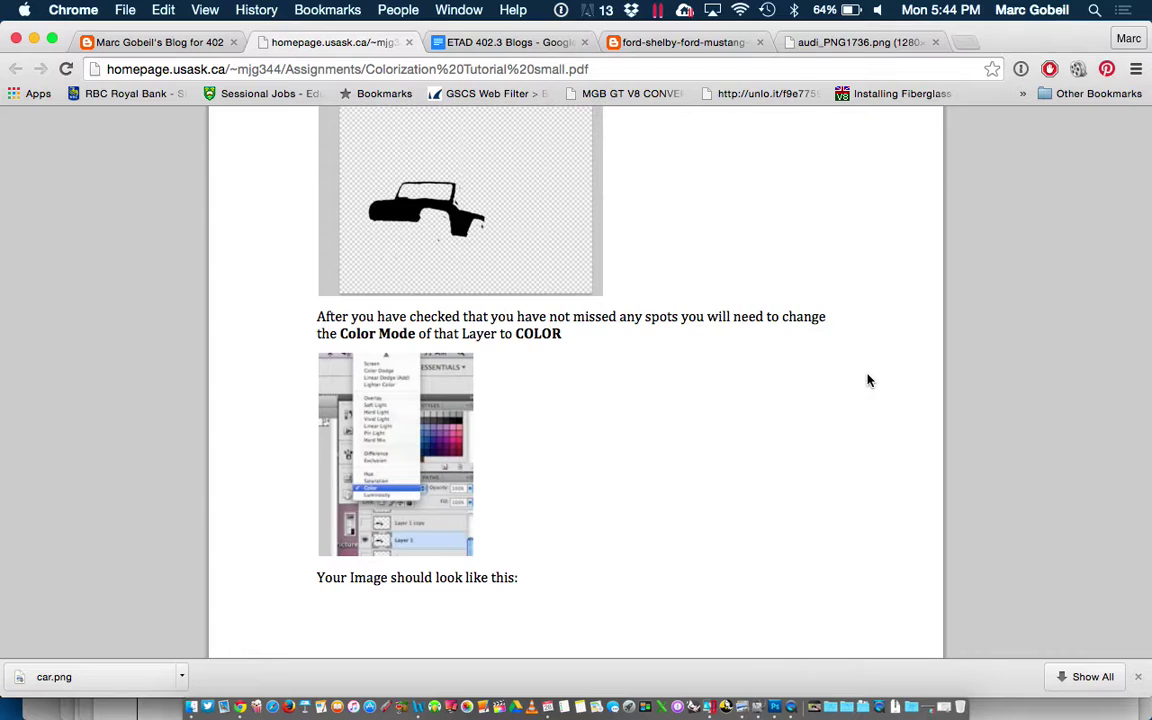
{"action": "scroll", "coordinate": [568, 447], "scroll_direction": "down", "scroll_amount": 10}
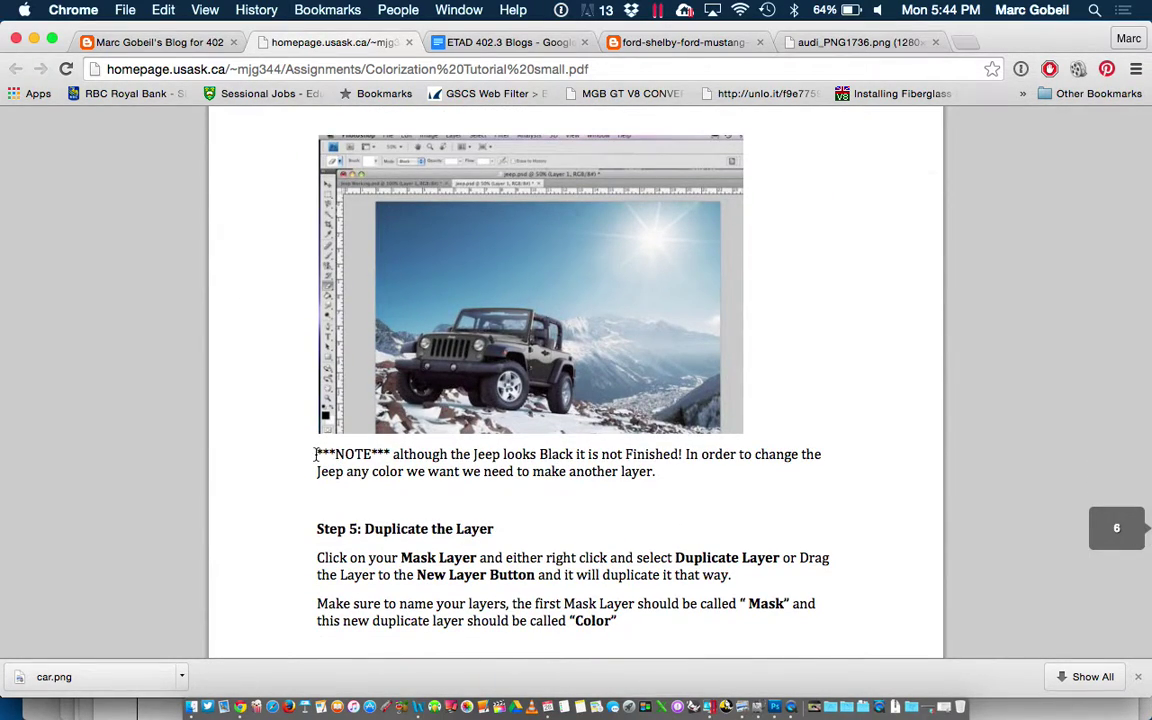
{"action": "scroll", "coordinate": [370, 556], "scroll_direction": "down", "scroll_amount": 2}
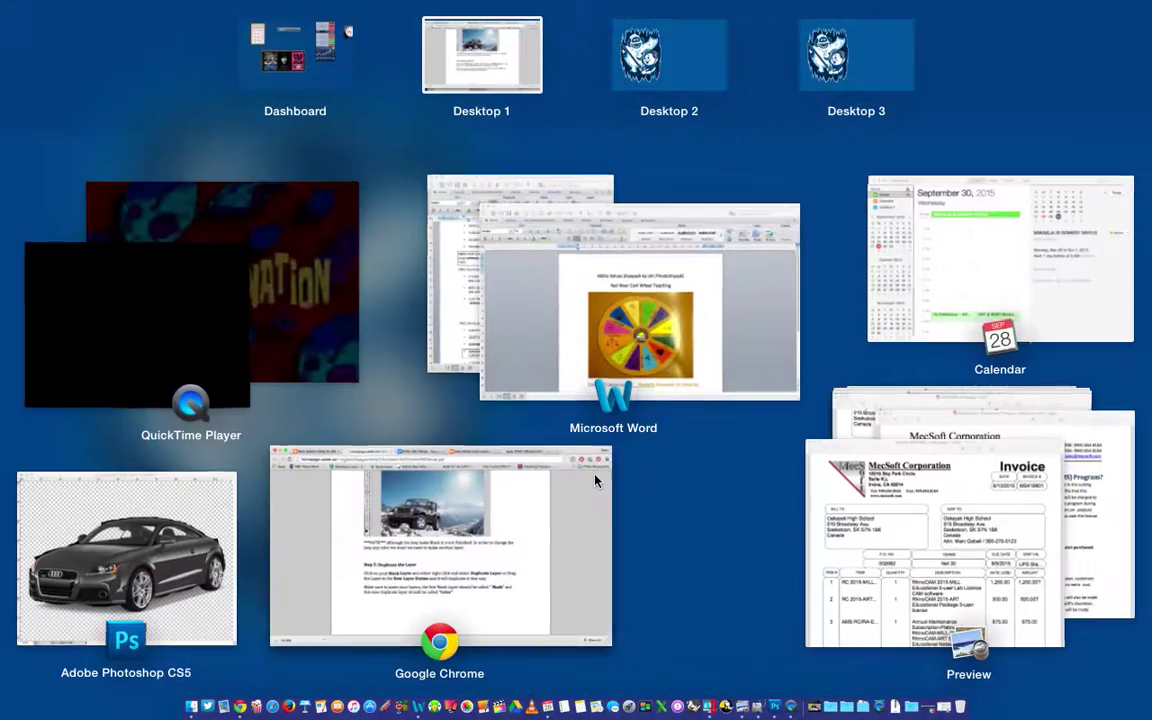
{"action": "key", "text": "ctrl+Up"}
{"action": "left_click", "coordinate": [228, 482]}
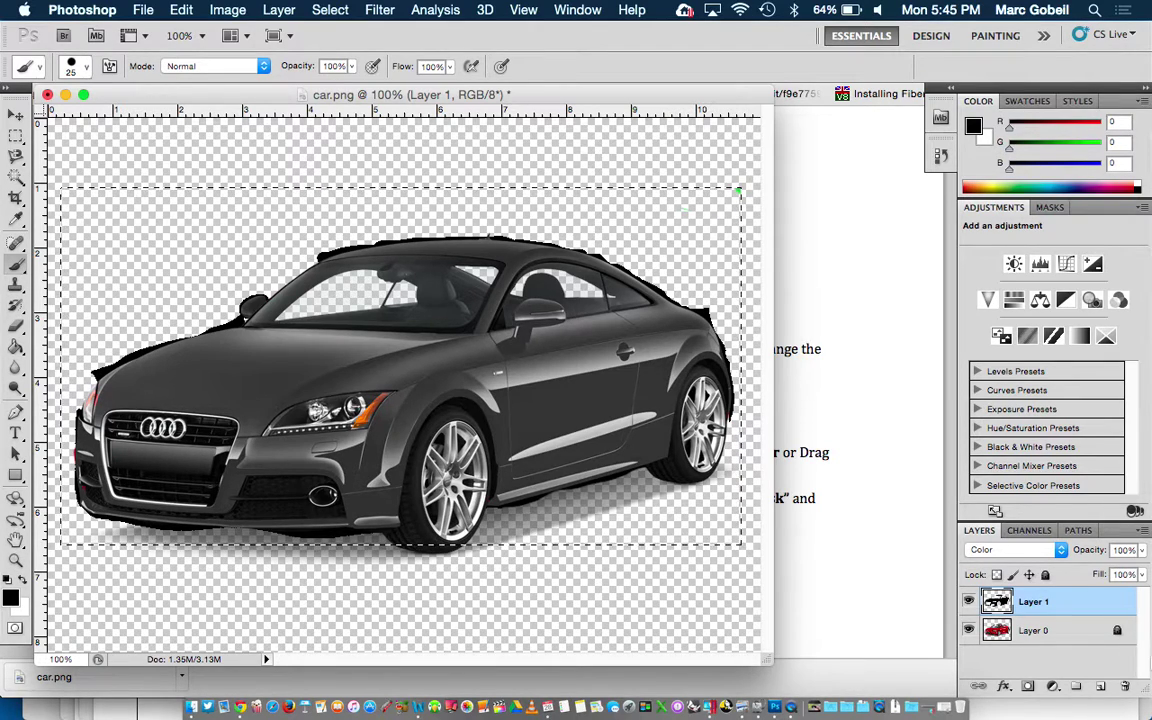
Rename Layer 1 as Mask
{"action": "double_click", "coordinate": [1035, 603]}
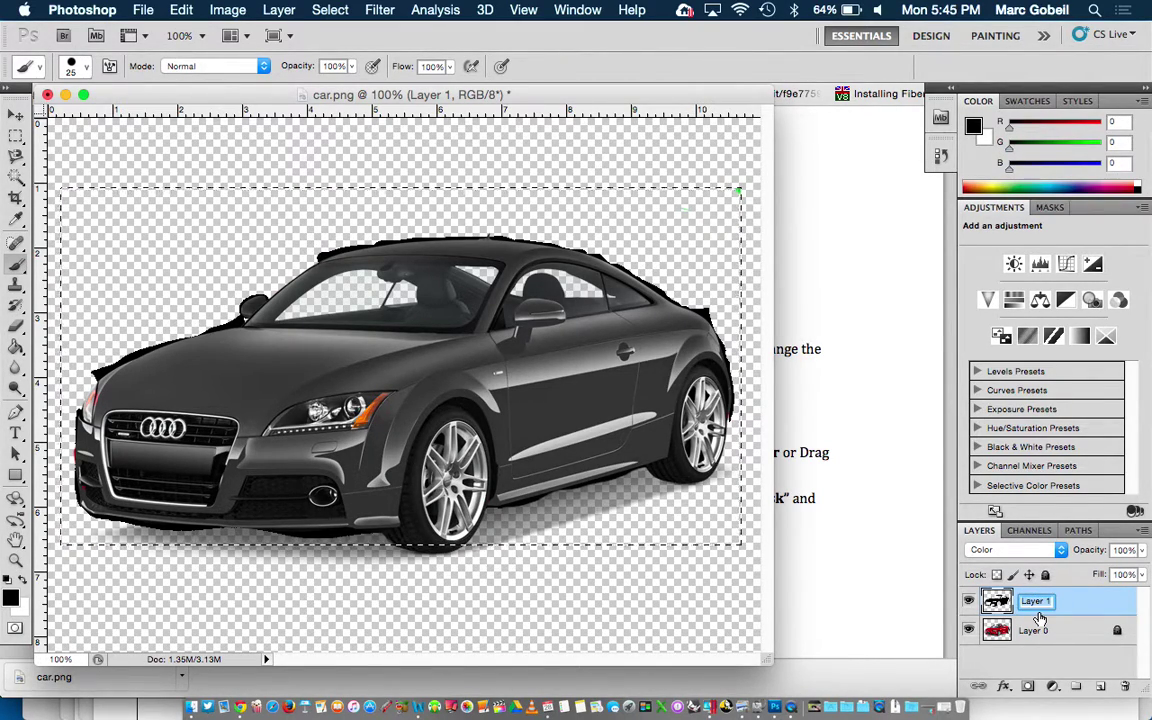
{"action": "type", "text": "Mask"}
{"action": "key", "text": "Return"}
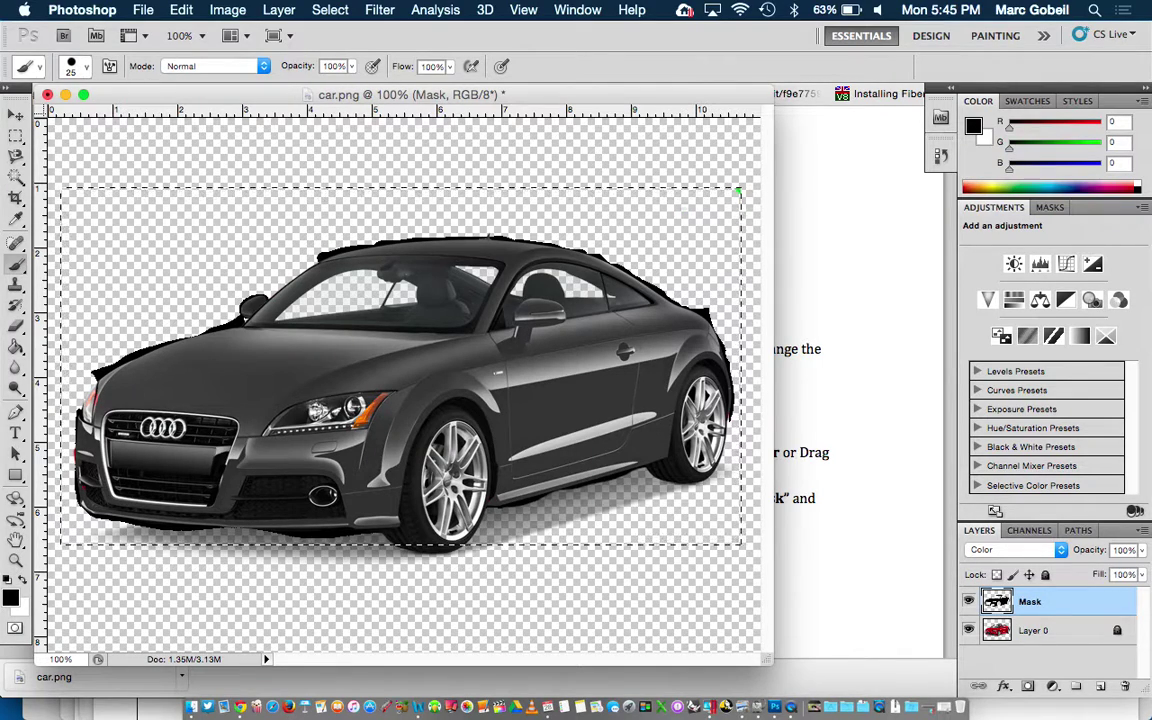
Recheck Step 5 in the Chrome tutorial and duplicate the Mask layer within car.png in Photoshop
{"action": "left_click", "coordinate": [805, 537]}
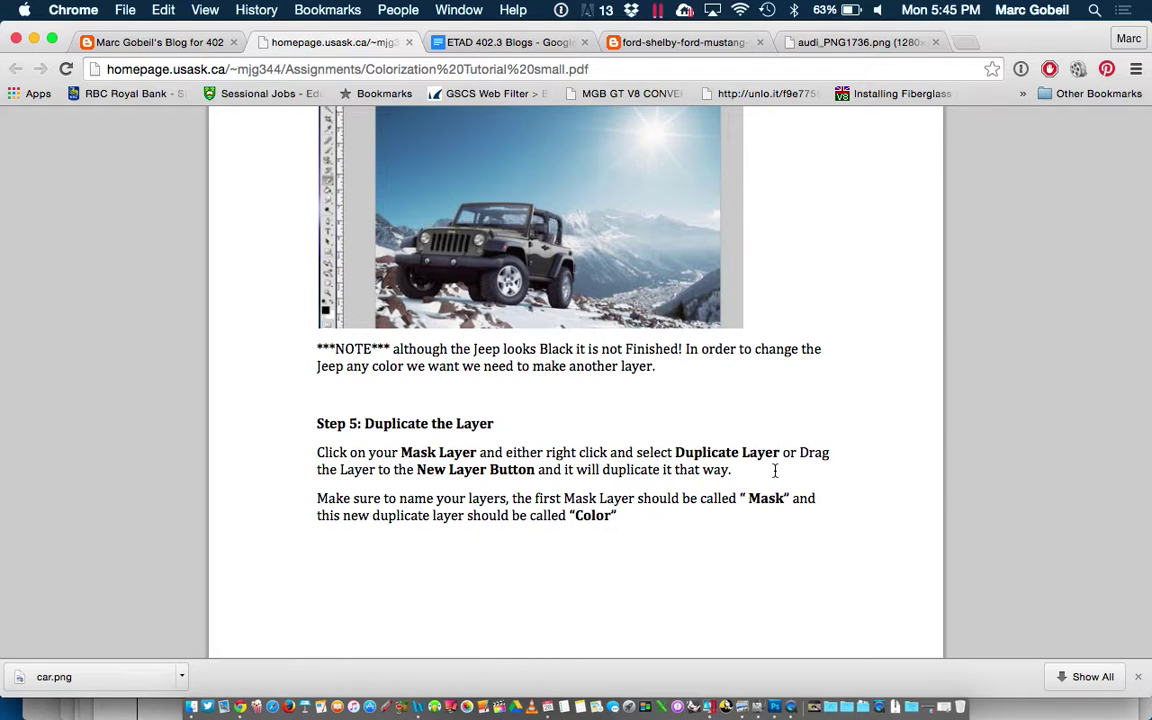
{"action": "key", "text": "ctrl+Up"}
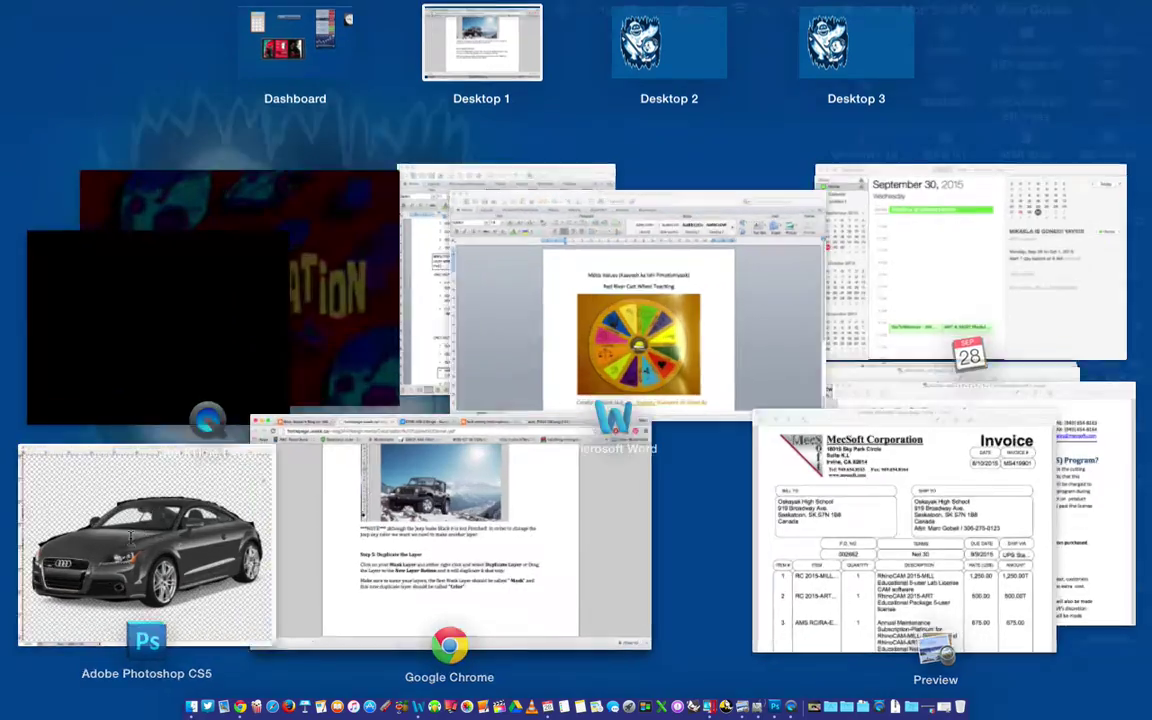
{"action": "left_click", "coordinate": [131, 537]}
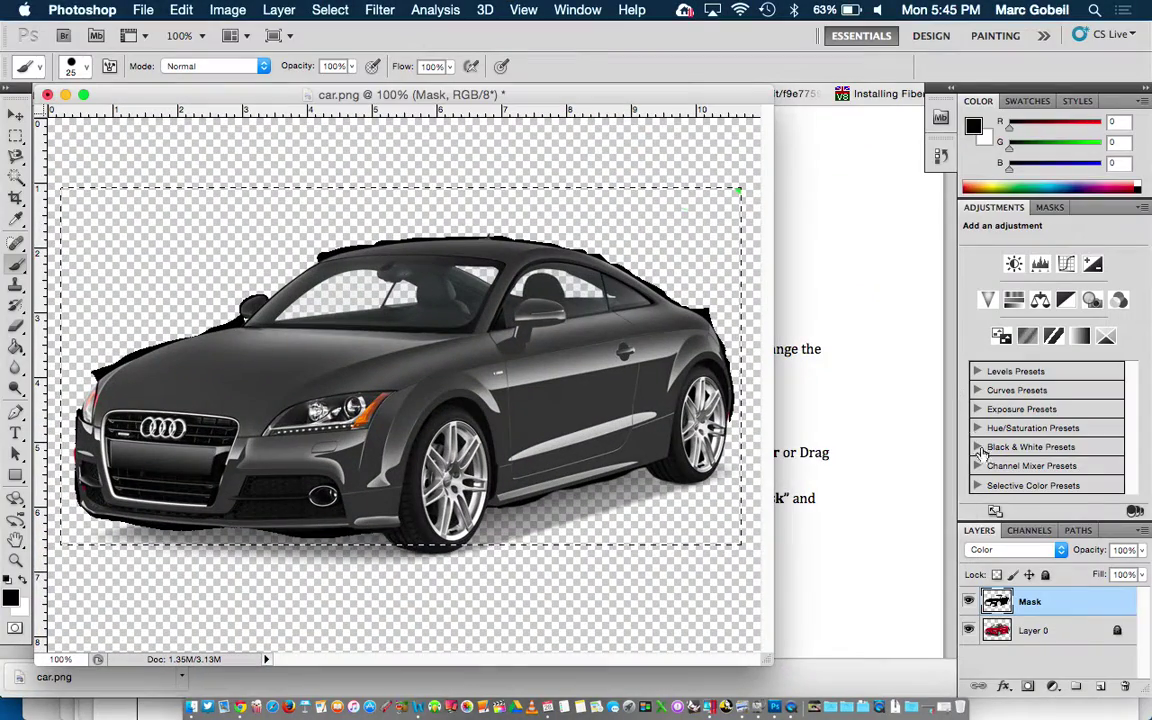
{"action": "right_click", "coordinate": [1076, 610]}
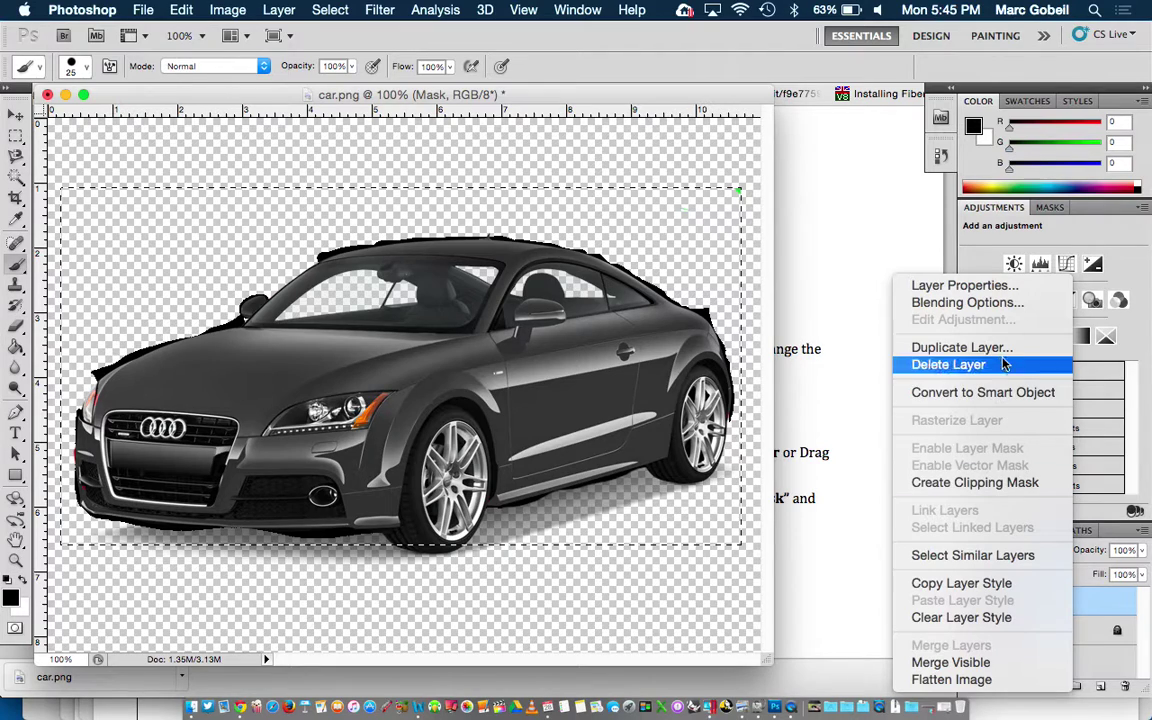
{"action": "left_click", "coordinate": [1003, 356]}
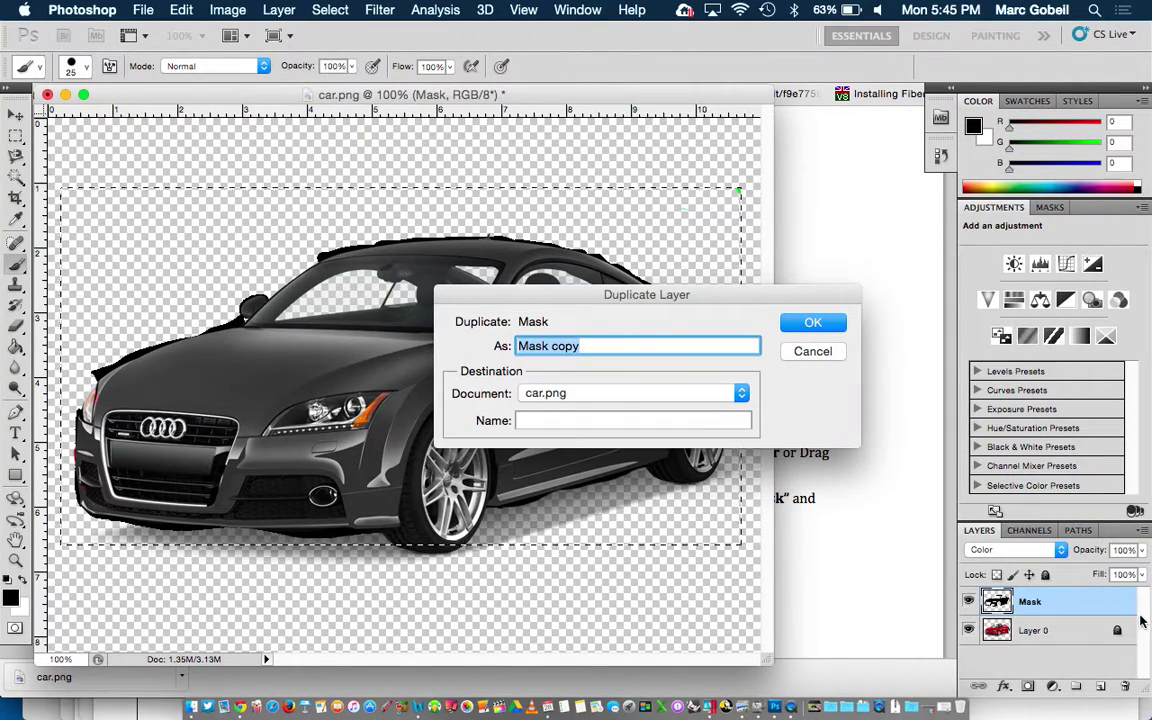
{"action": "key", "text": "Return"}
{"action": "left_click", "coordinate": [997, 601], "text": "super"}
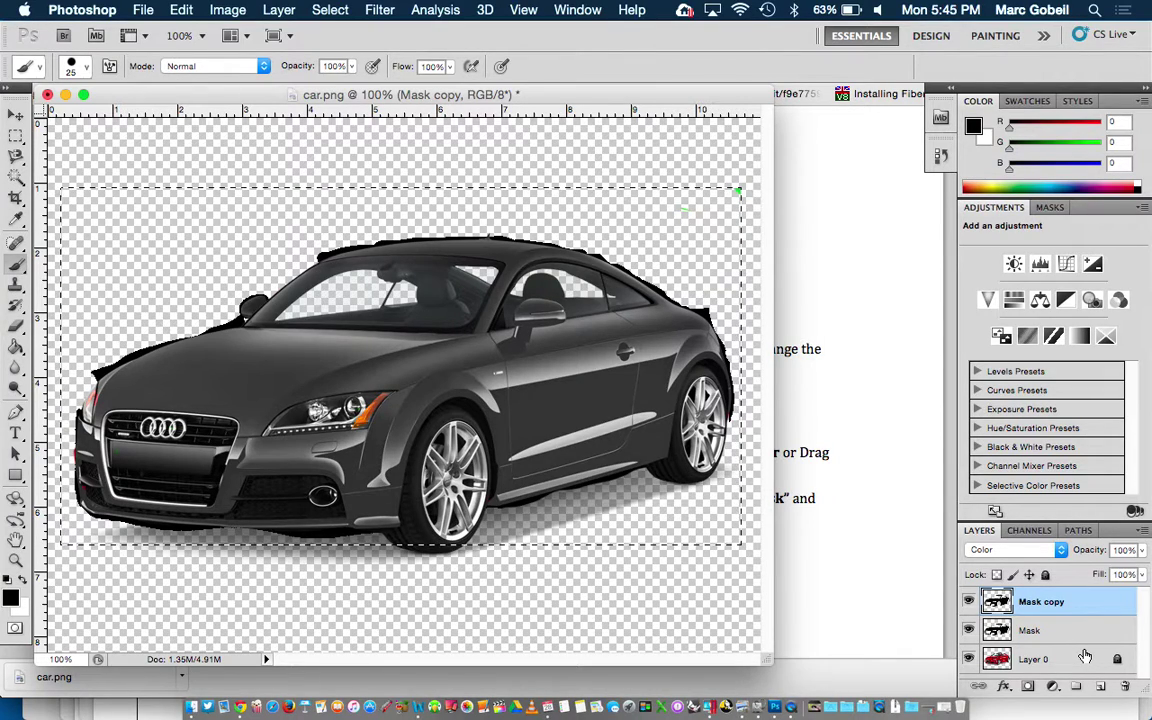
Check the layer naming in the Chrome tutorial and rename the duplicated Mask layer in Photoshop as Colour
{"action": "left_click", "coordinate": [884, 566]}
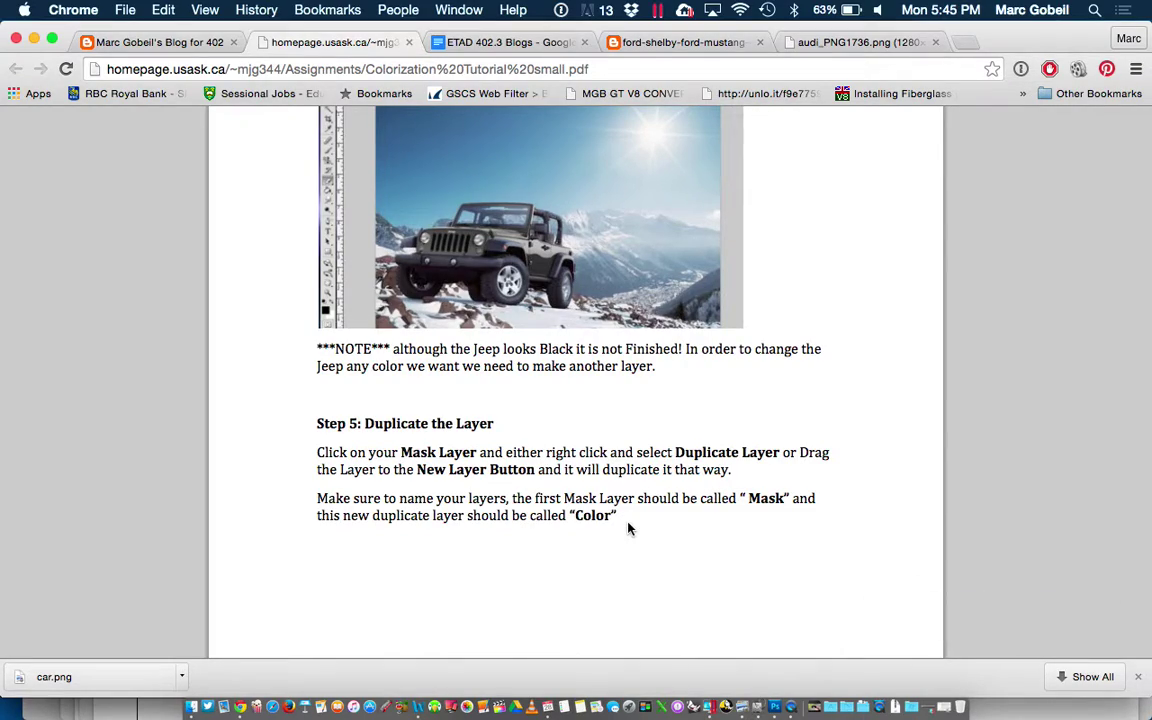
{"action": "key", "text": "ctrl+Up"}
{"action": "left_click", "coordinate": [468, 552]}
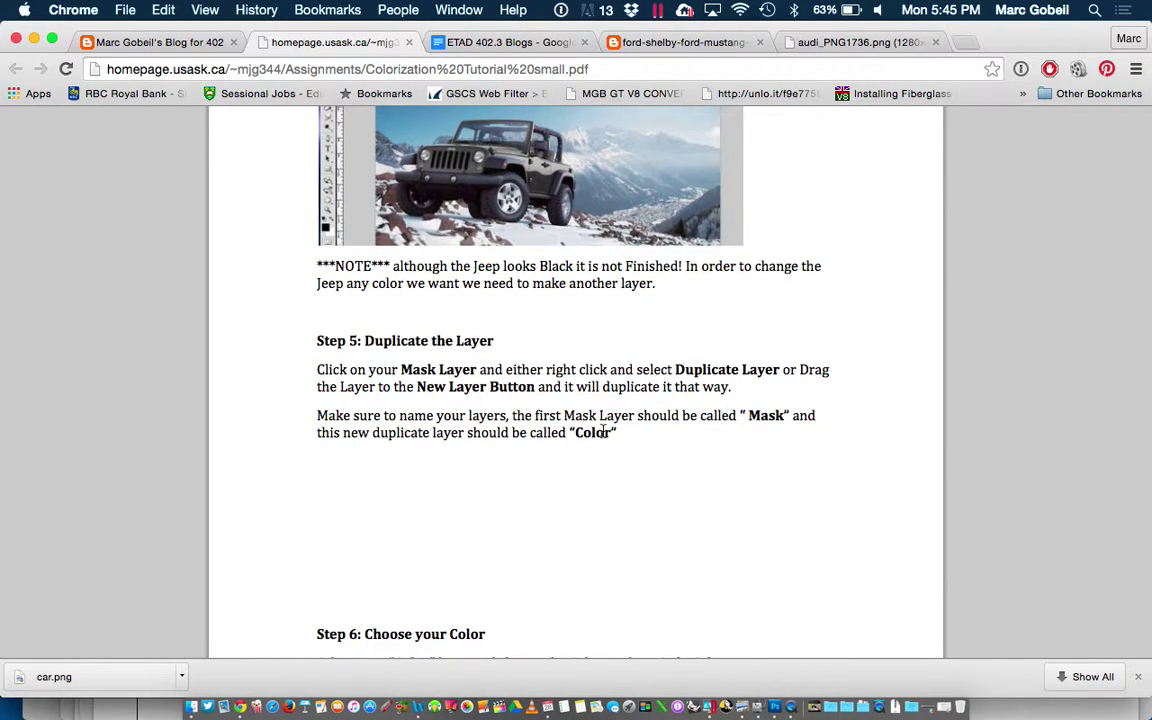
{"action": "key", "text": "ctrl+Up"}
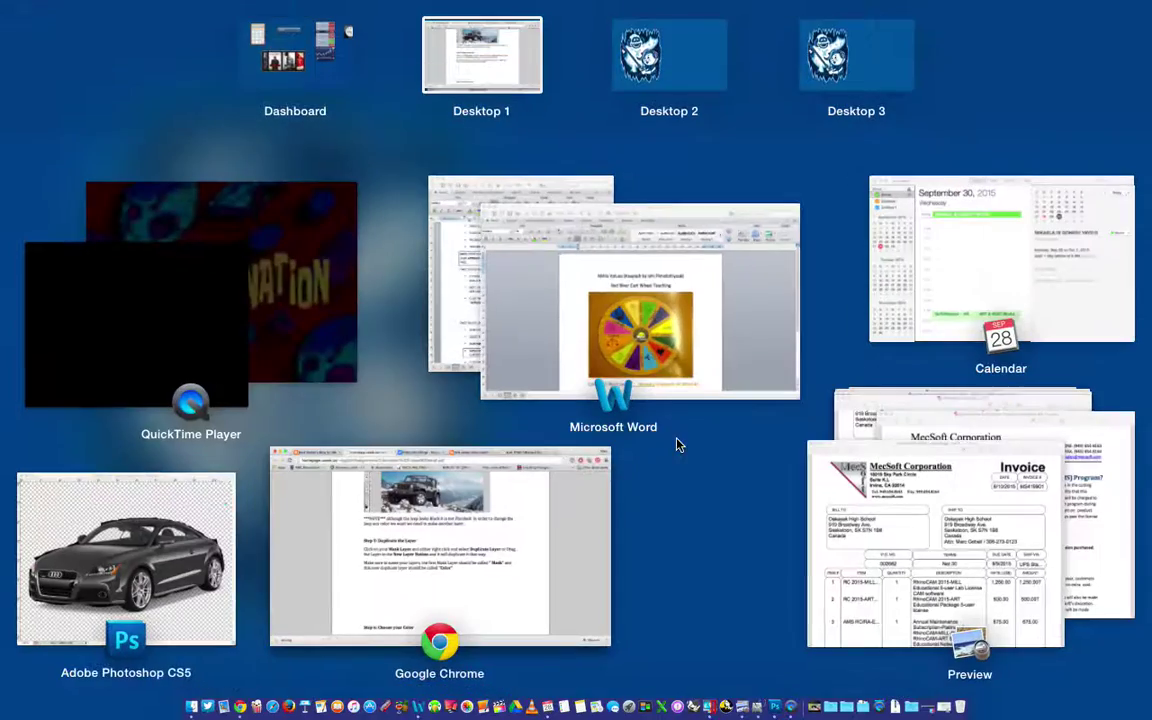
{"action": "left_click", "coordinate": [33, 625]}
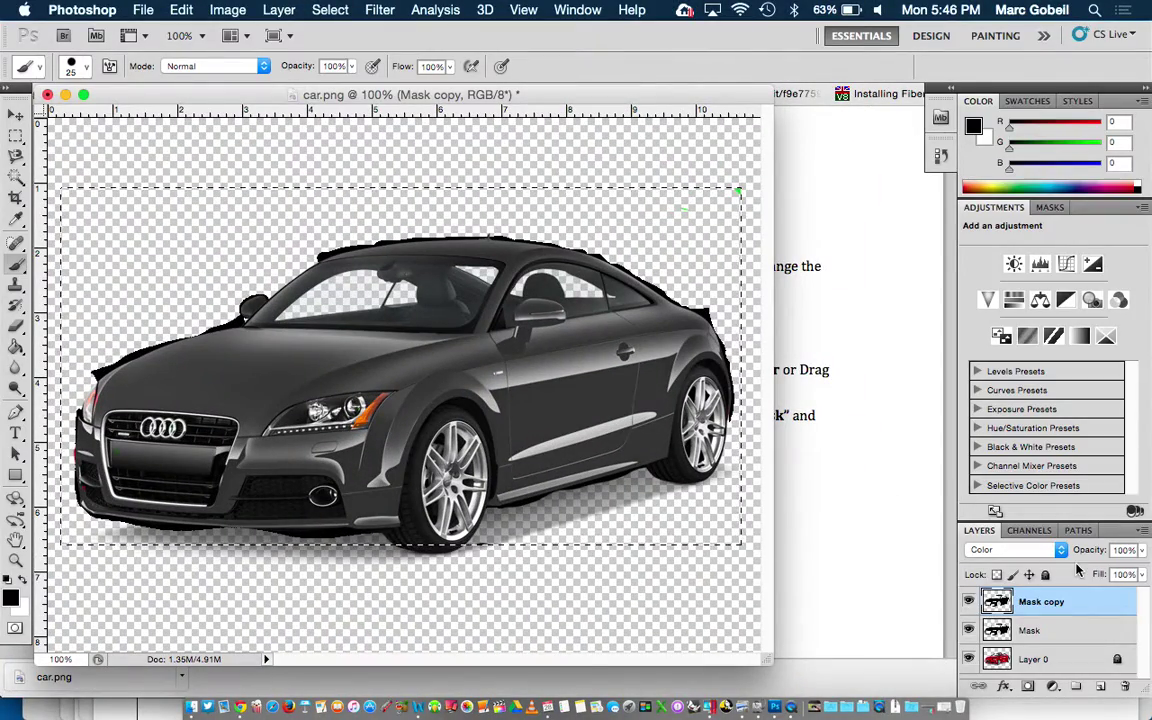
{"action": "double_click", "coordinate": [1046, 601]}
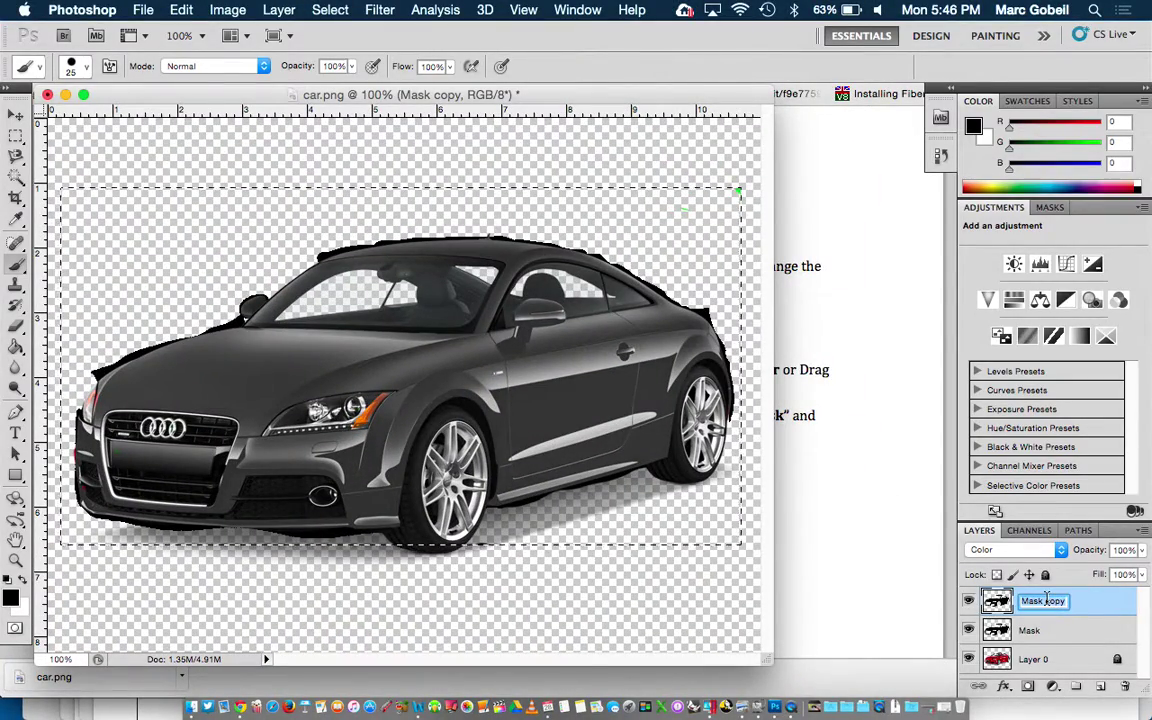
{"action": "type", "text": "Colour"}
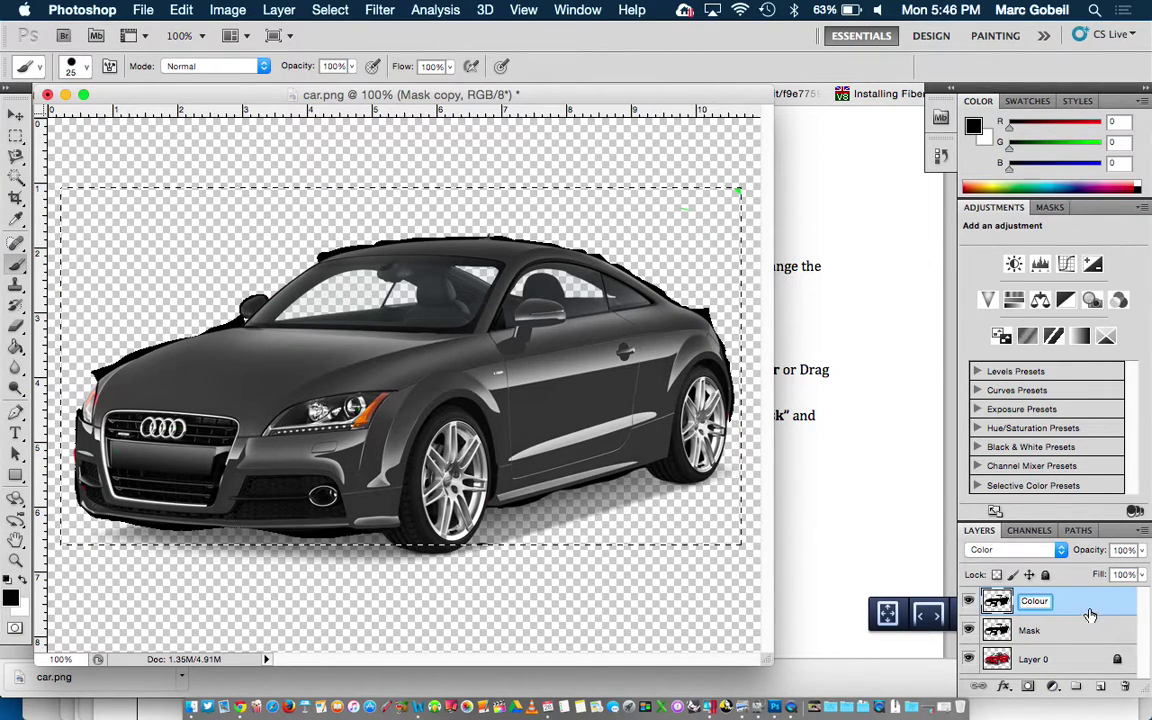
{"action": "key", "text": "Return"}
Read Step 6 on choosing the vehicle's color in the Chrome tutorial PDF and return to Photoshop
{"action": "left_click", "coordinate": [841, 531]}
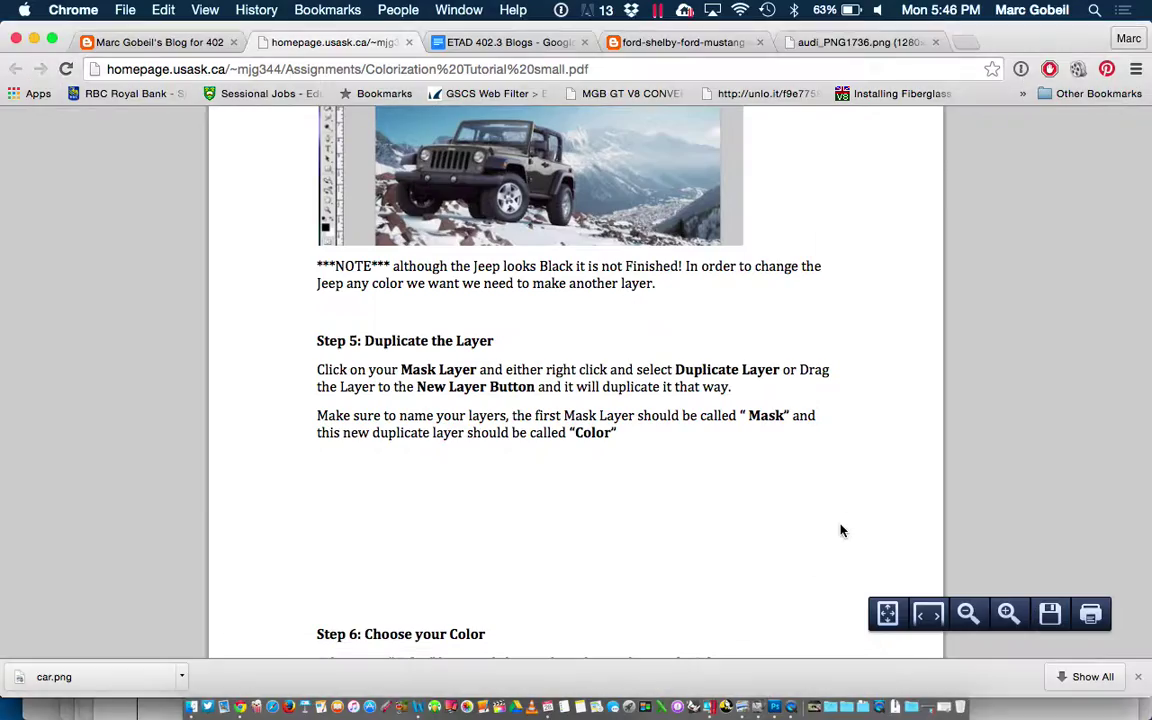
{"action": "scroll", "coordinate": [432, 442], "scroll_direction": "down", "scroll_amount": 4}
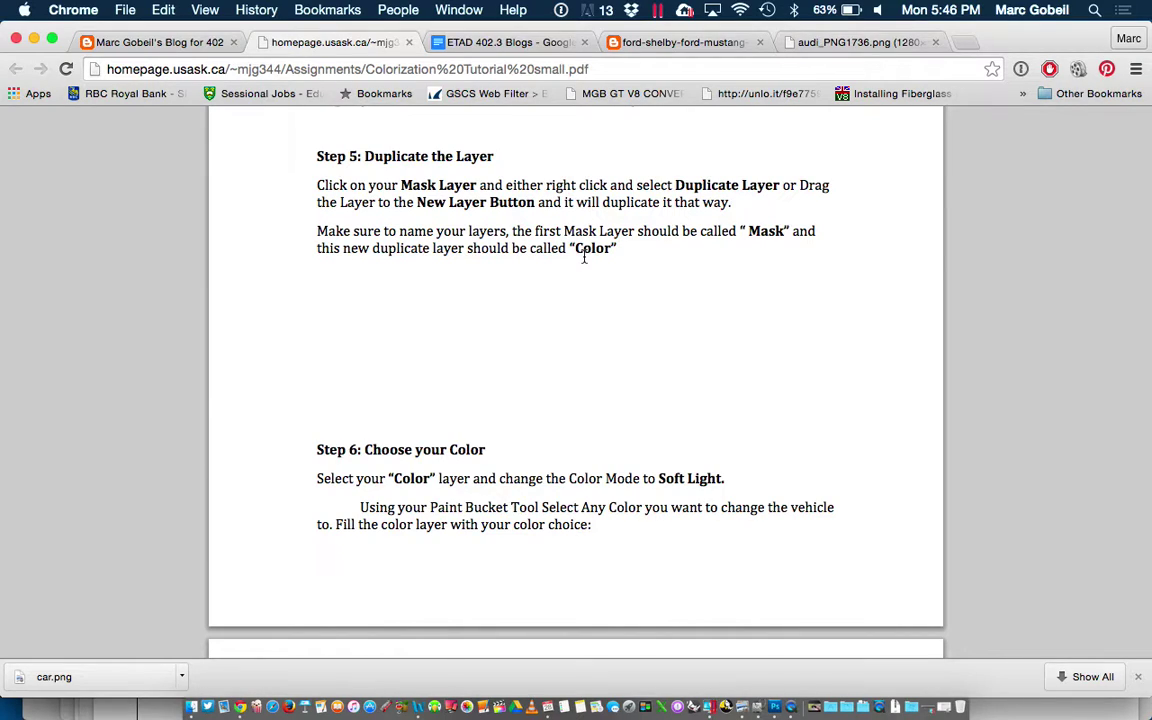
{"action": "left_click_drag", "start_coordinate": [311, 185], "coordinate": [650, 238]}
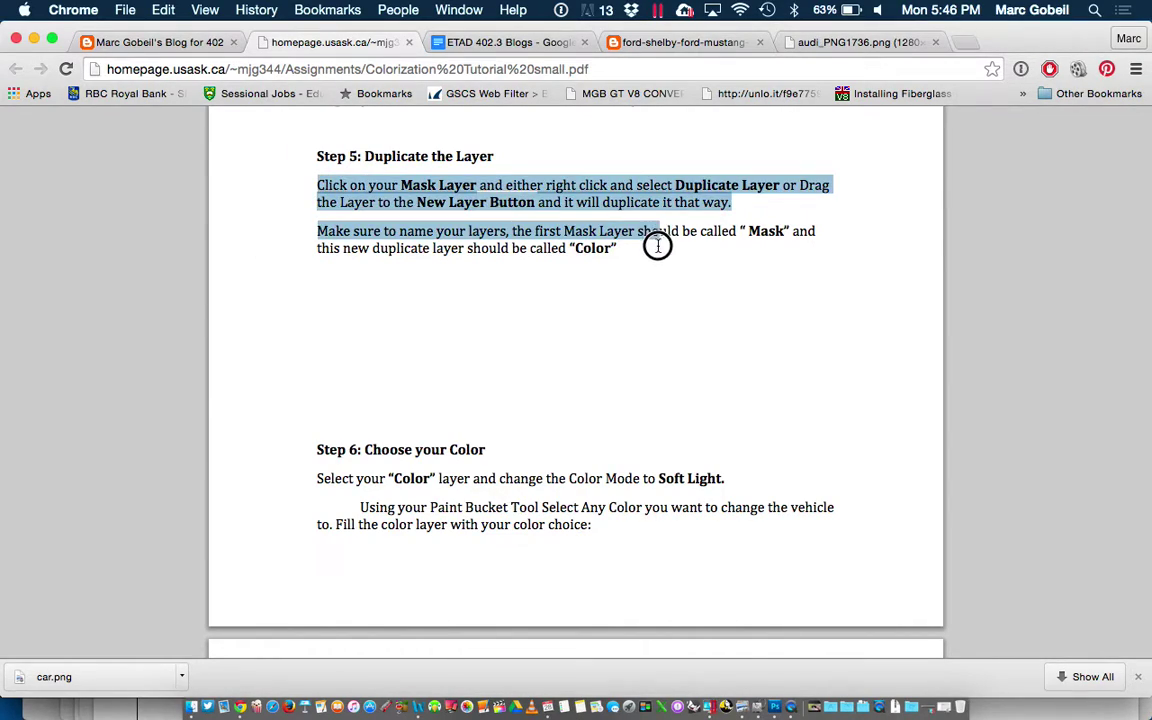
{"action": "left_click", "coordinate": [581, 449]}
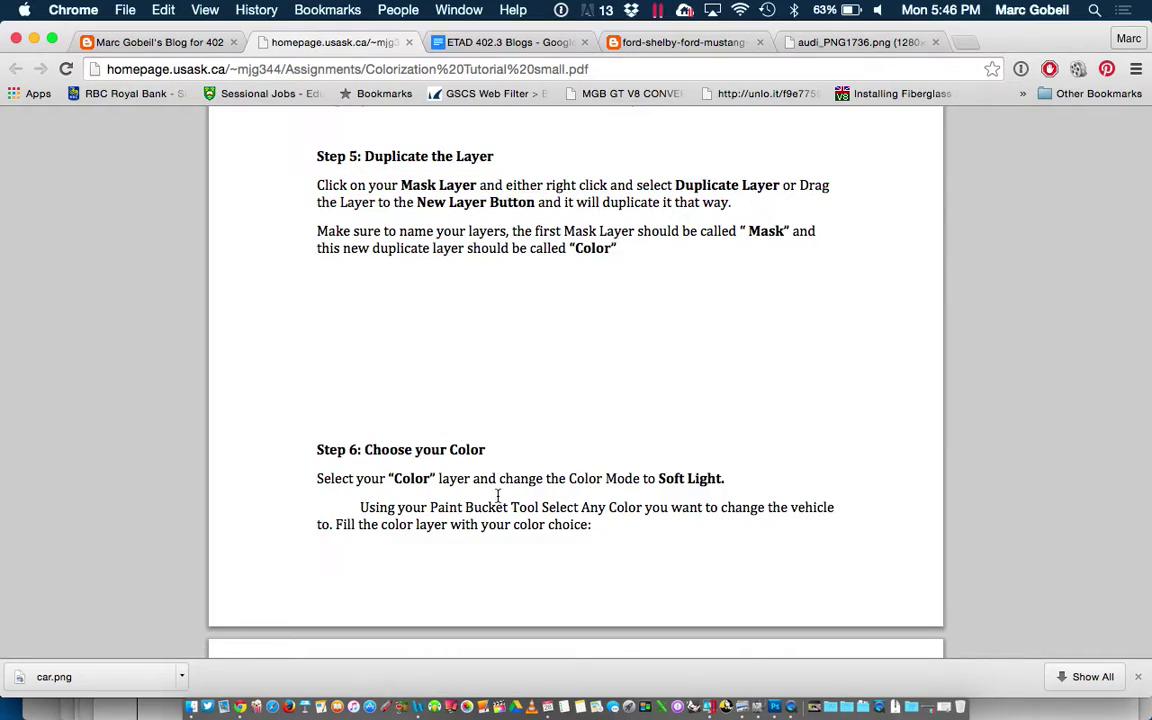
{"action": "key", "text": "F3"}
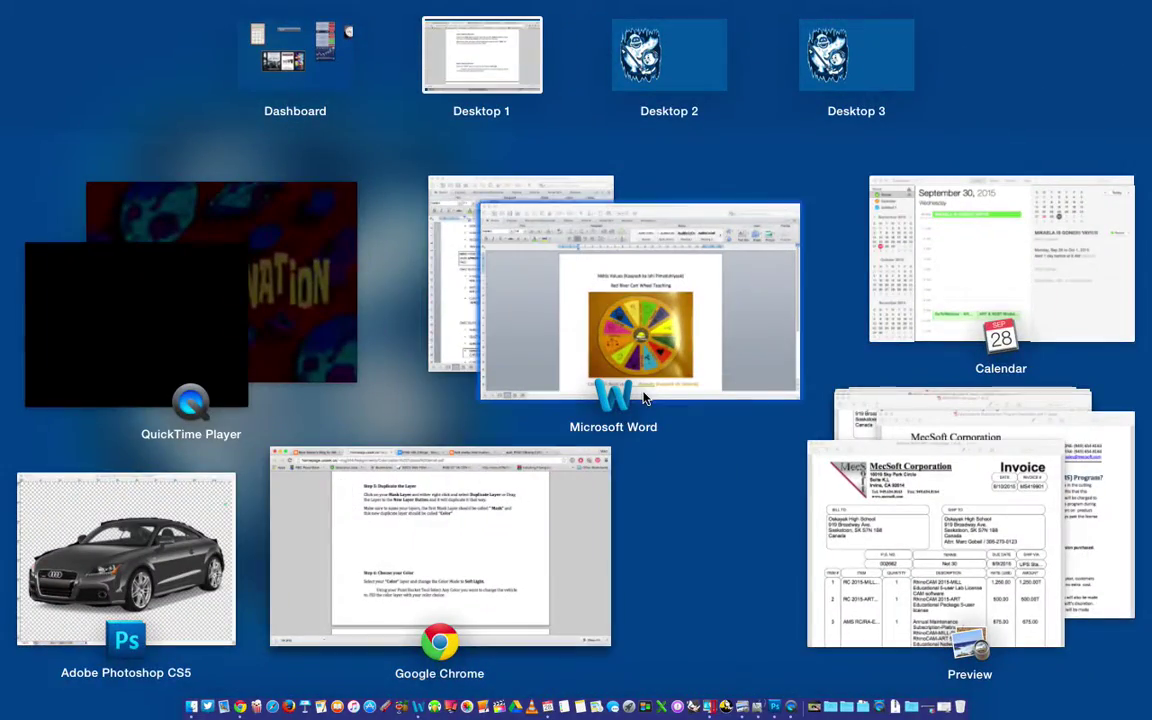
{"action": "left_click", "coordinate": [173, 521]}
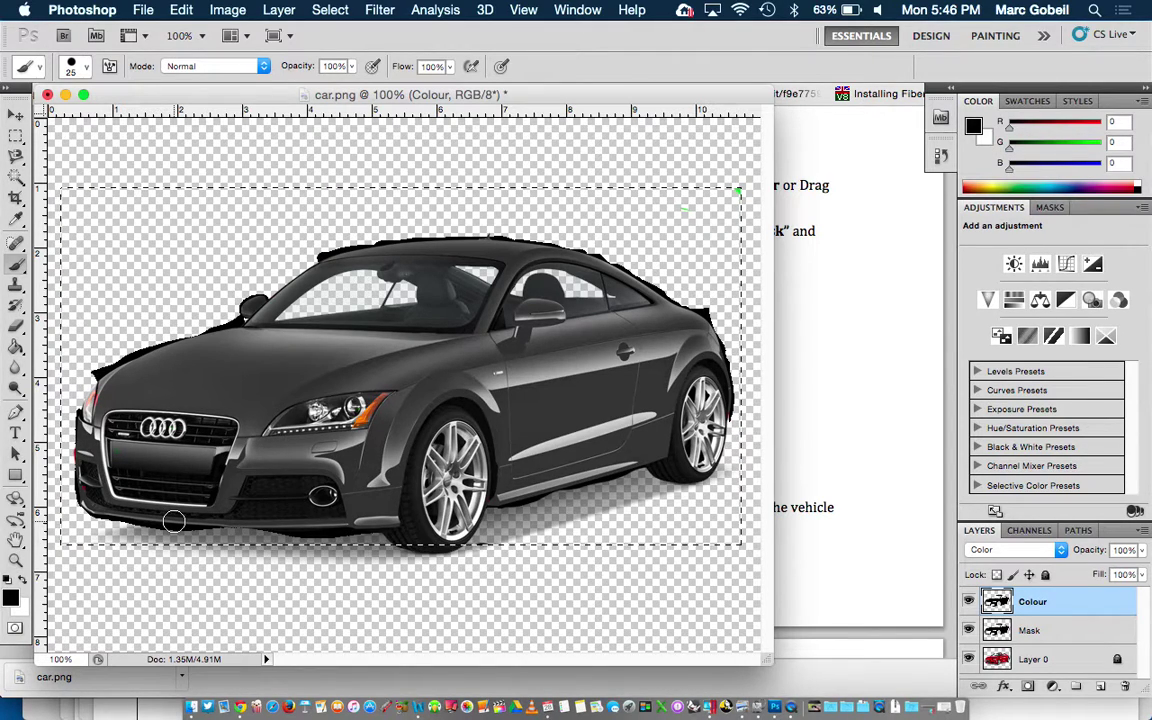
{"action": "left_click", "coordinate": [12, 598]}
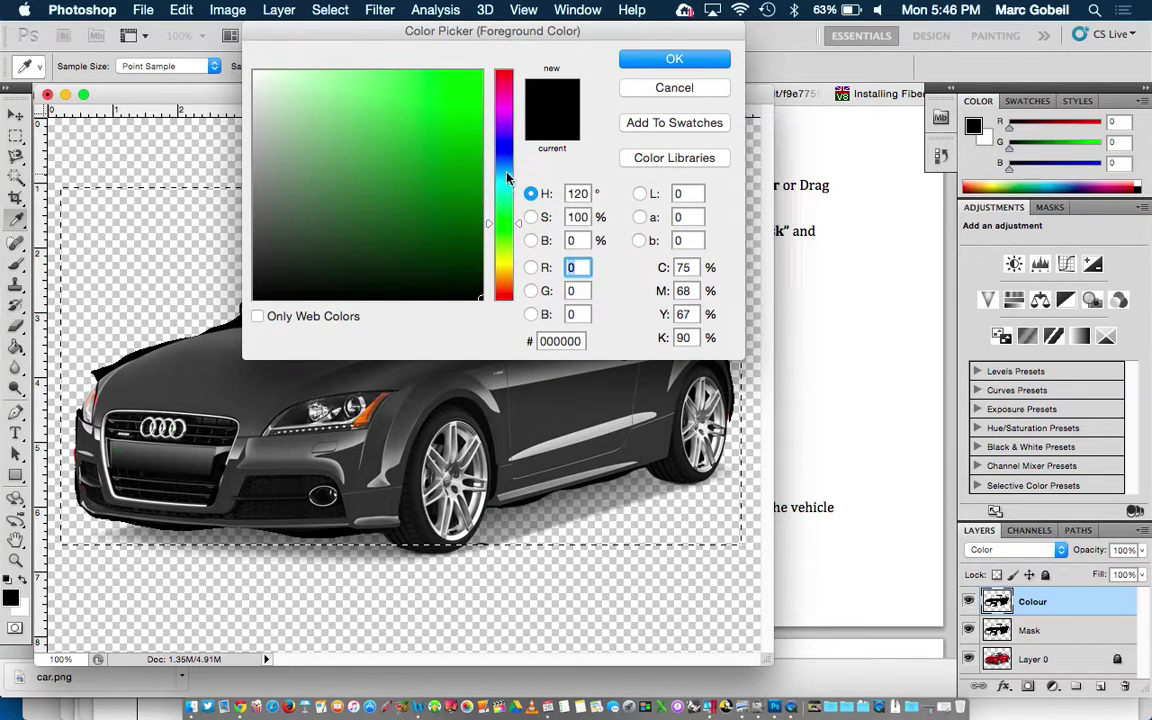
{"action": "left_click_drag", "start_coordinate": [507, 178], "coordinate": [510, 145]}
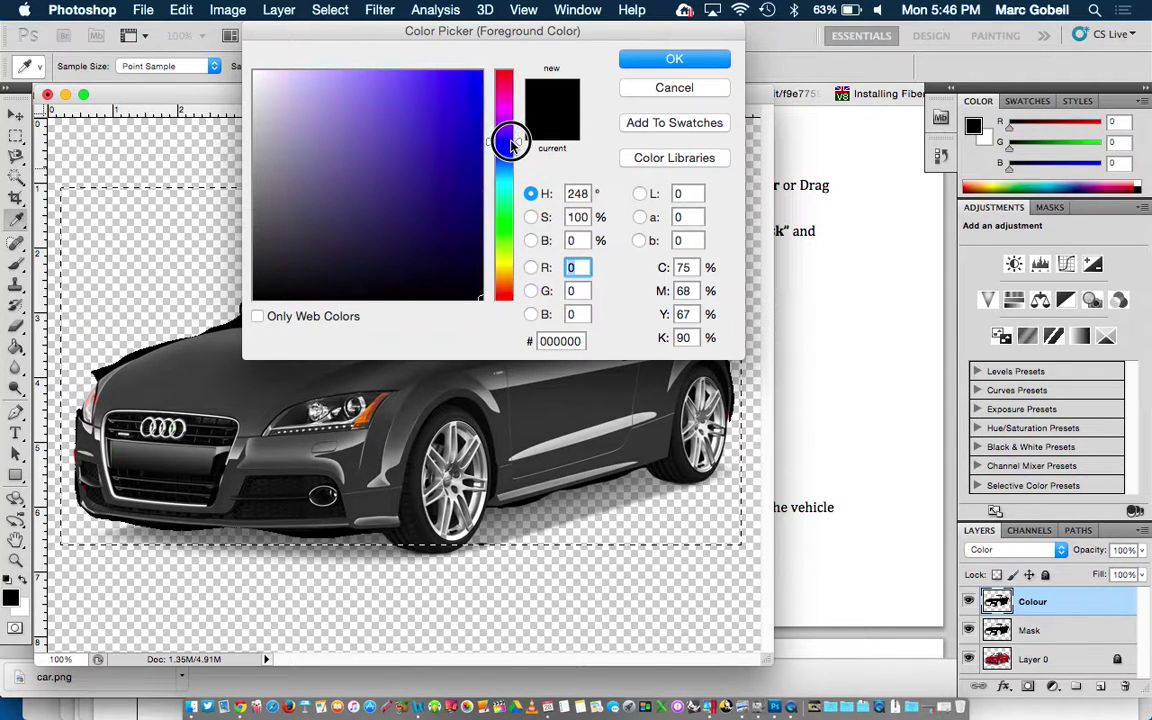
{"action": "left_click_drag", "start_coordinate": [452, 83], "coordinate": [503, 77]}
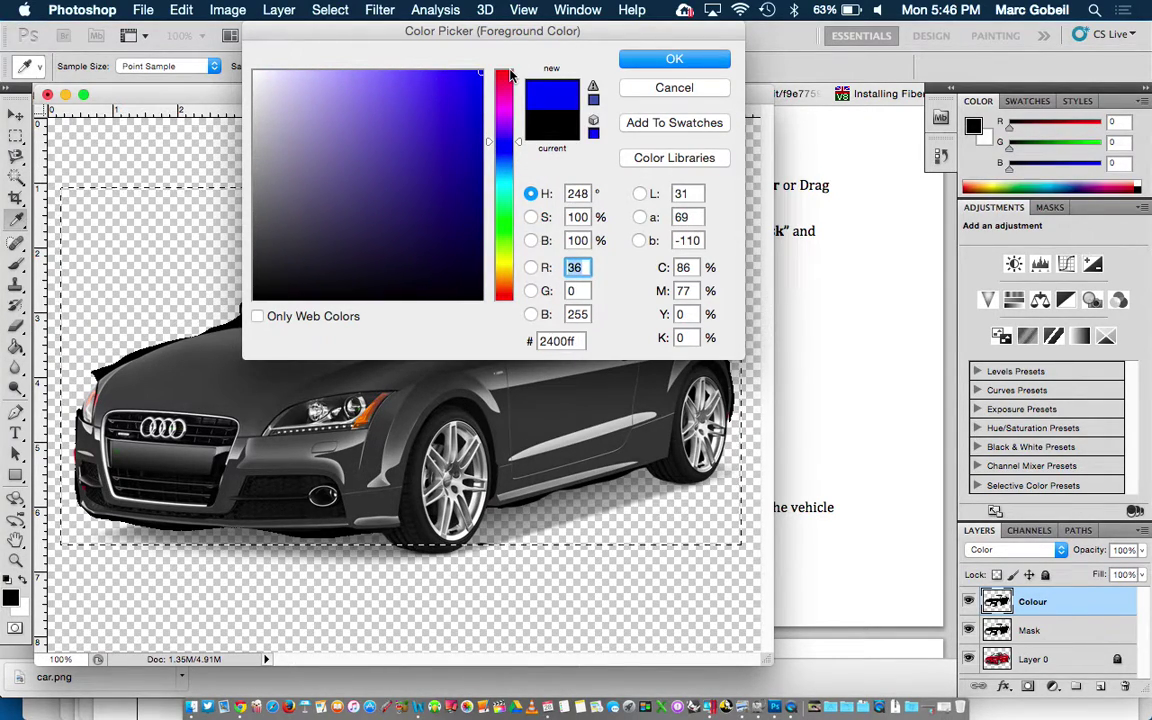
{"action": "left_click", "coordinate": [682, 92]}
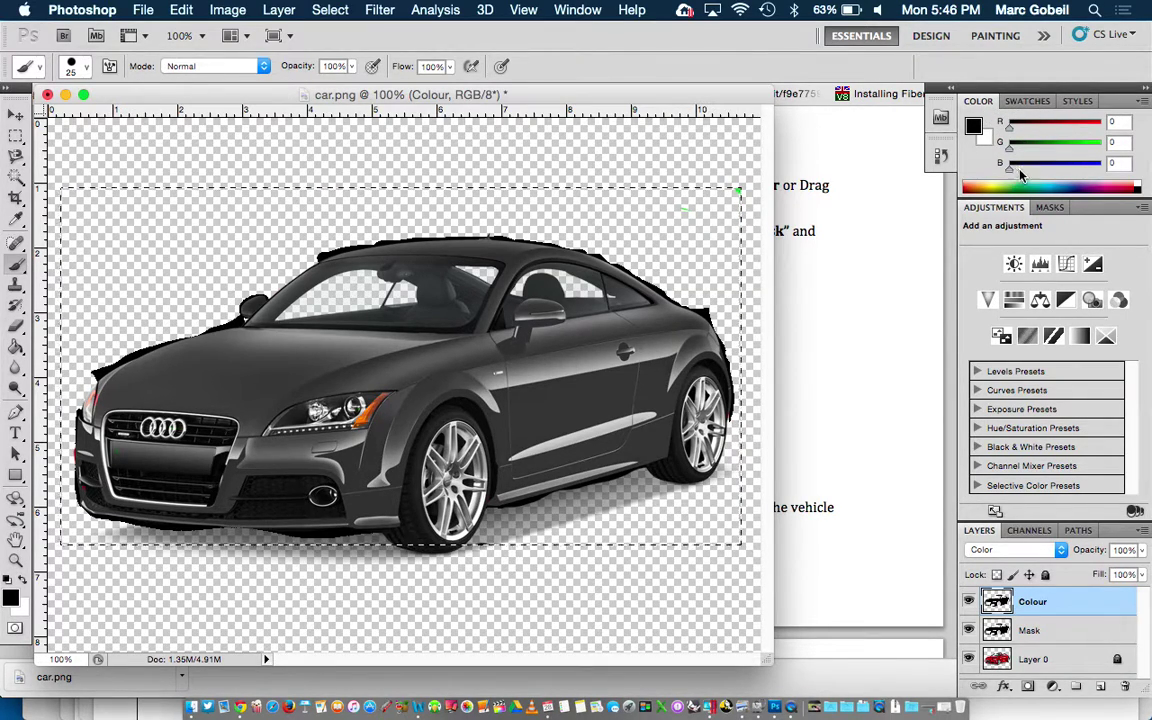
Choose a light blue foreground color and fill the car body on the Colour layer with the Paint Bucket
{"action": "left_click", "coordinate": [1057, 186]}
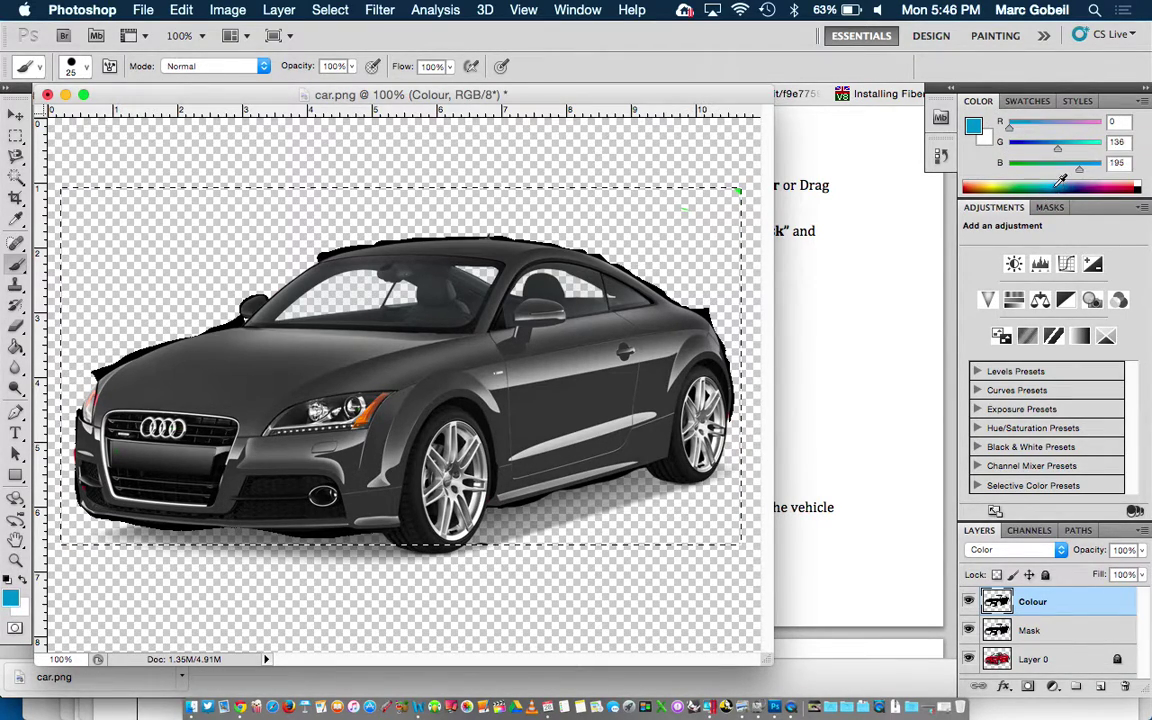
{"action": "left_click", "coordinate": [1030, 101]}
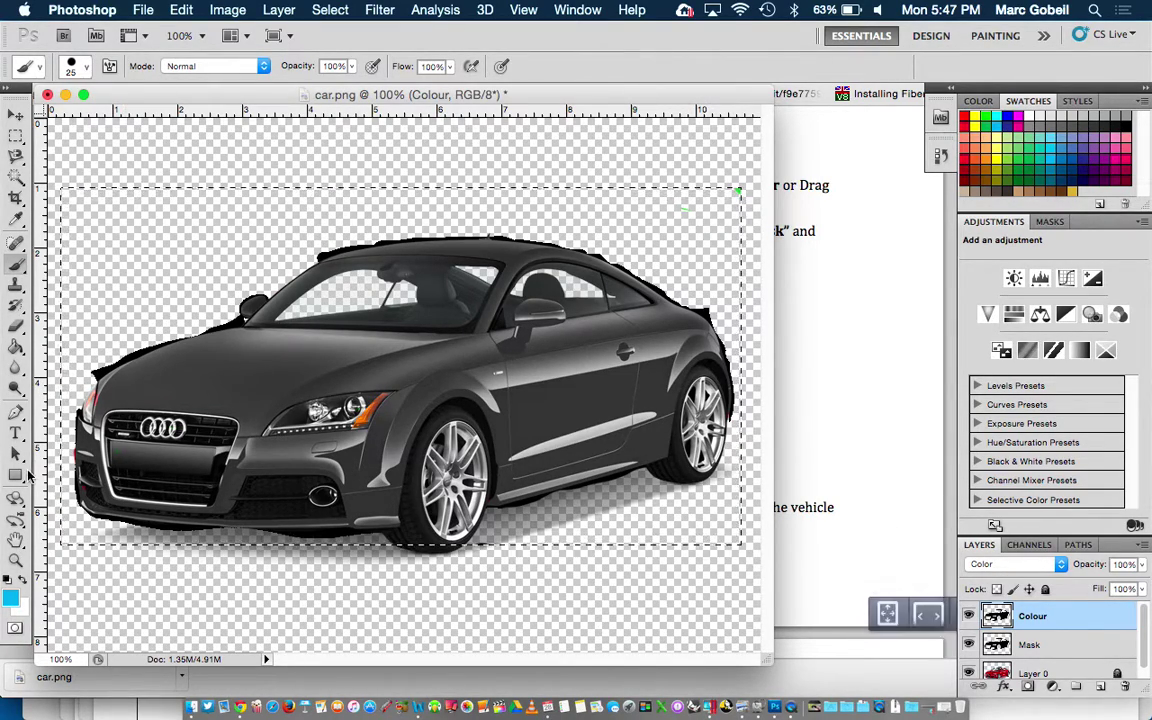
{"action": "left_click", "coordinate": [17, 348]}
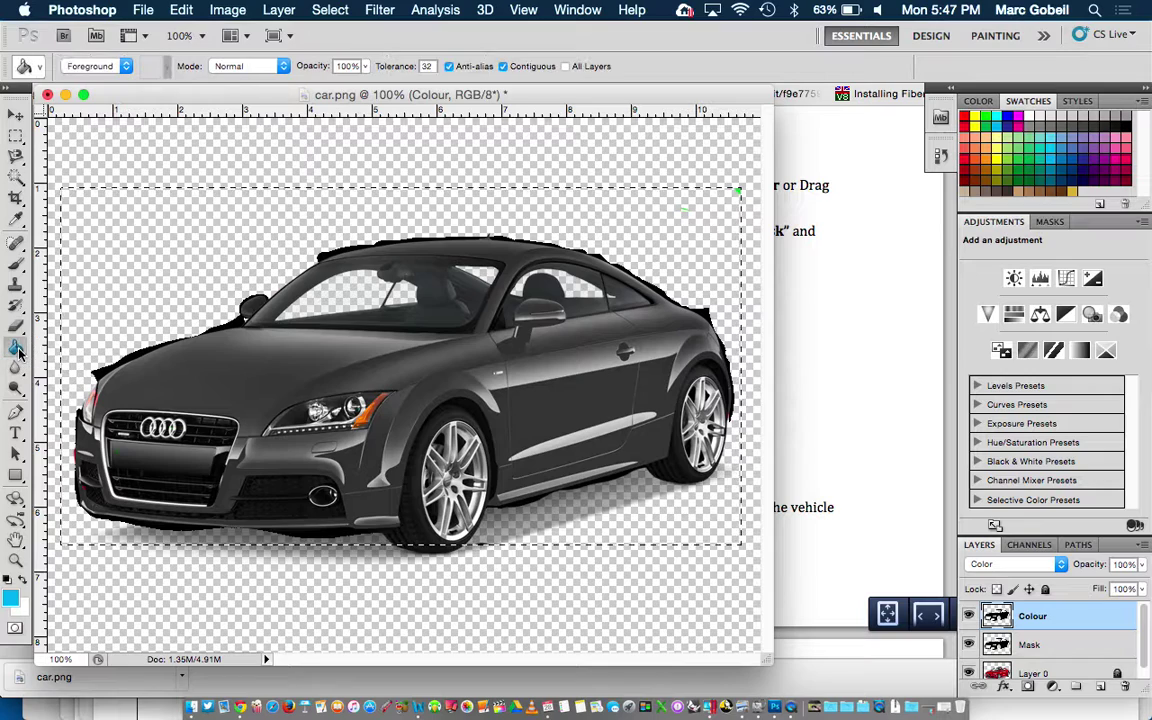
{"action": "left_click", "coordinate": [267, 358]}
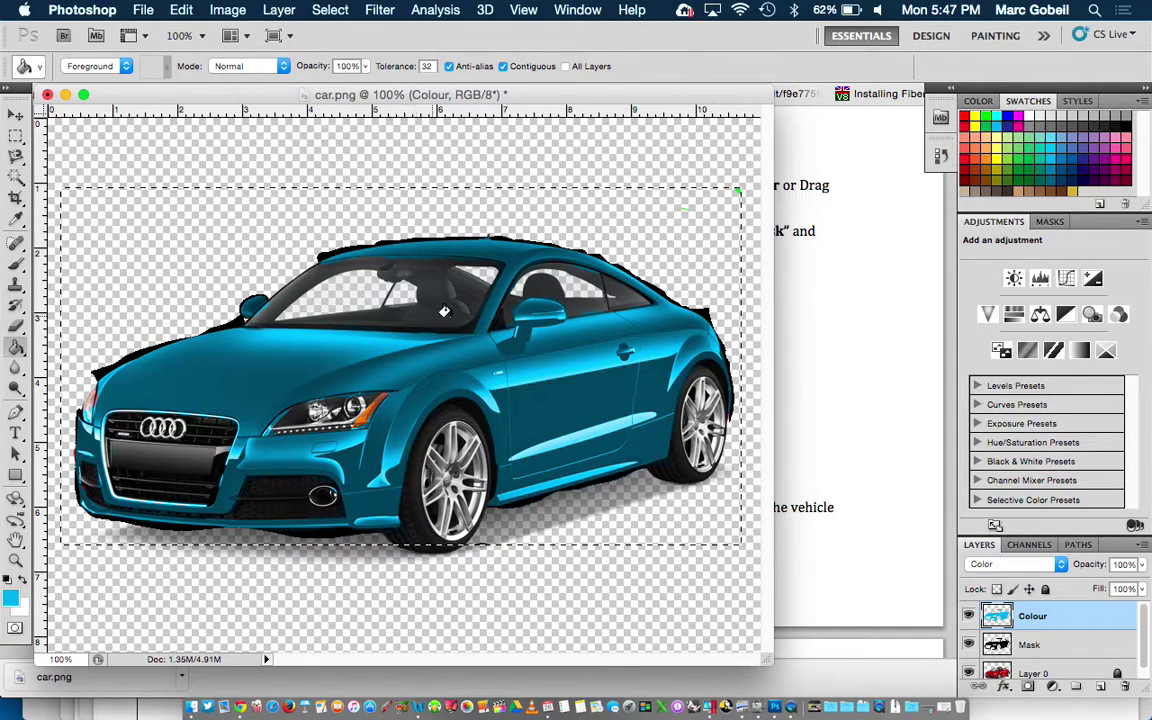
Set the Colour layer's blend mode to Overlay and switch to the Chrome tutorial to check Step 6
{"action": "left_click", "coordinate": [1013, 565]}
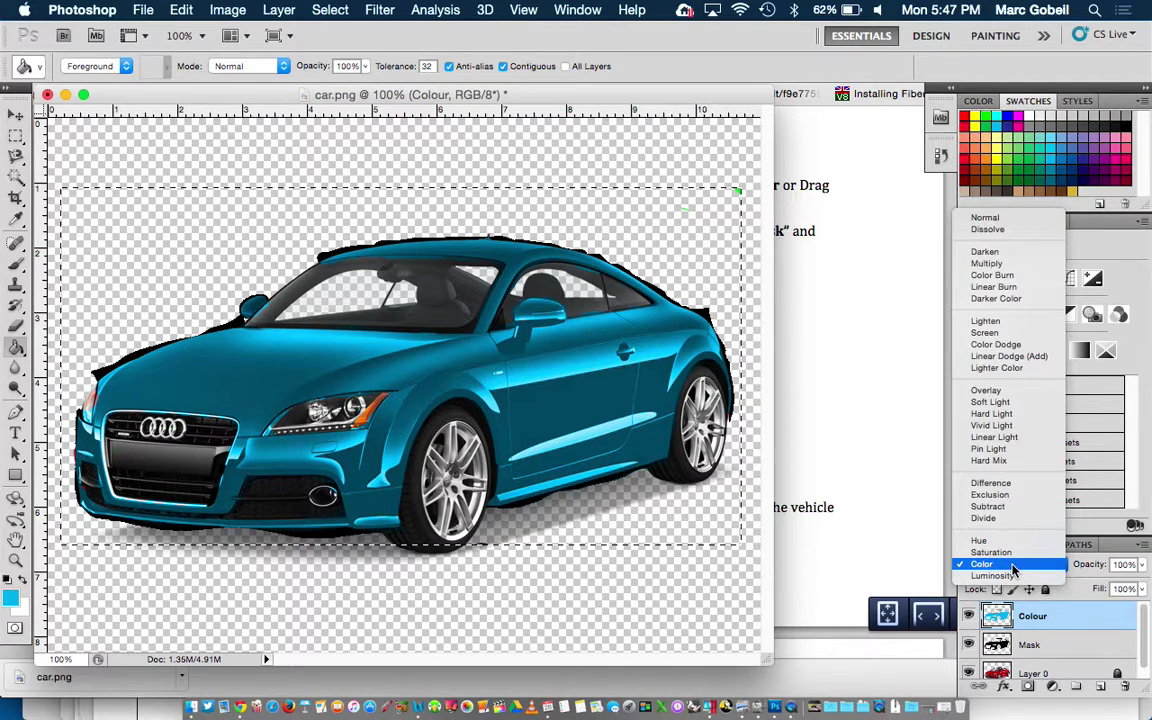
{"action": "left_click", "coordinate": [986, 390]}
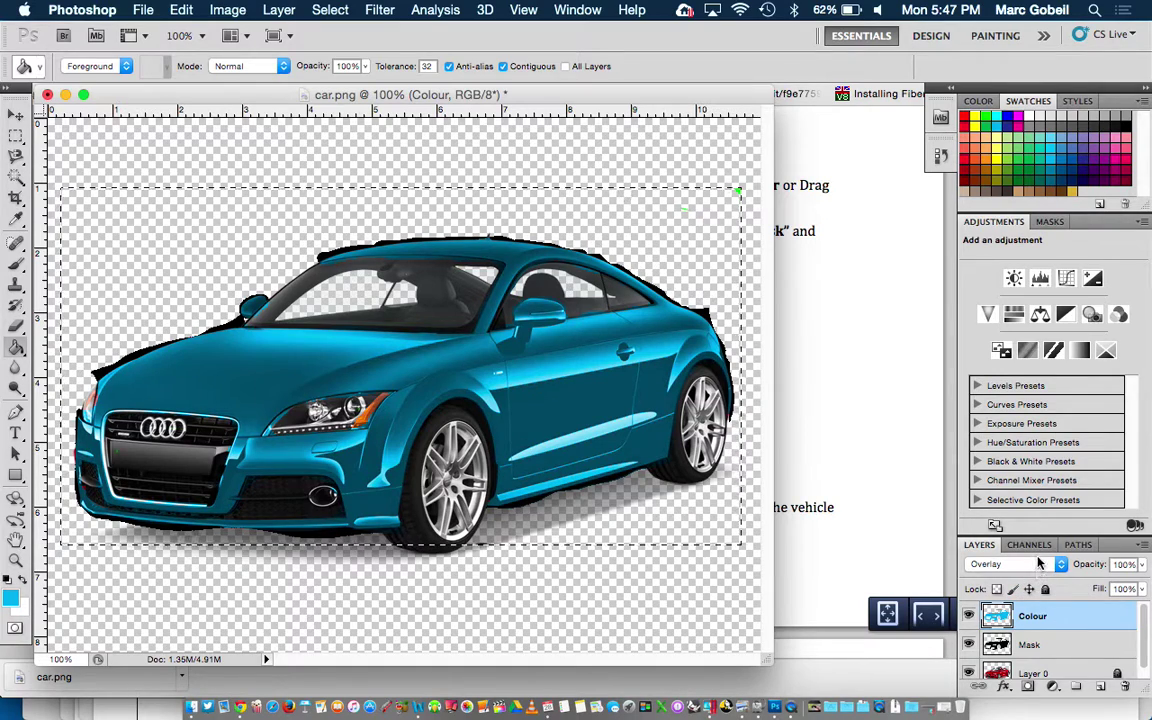
{"action": "left_click", "coordinate": [869, 476]}
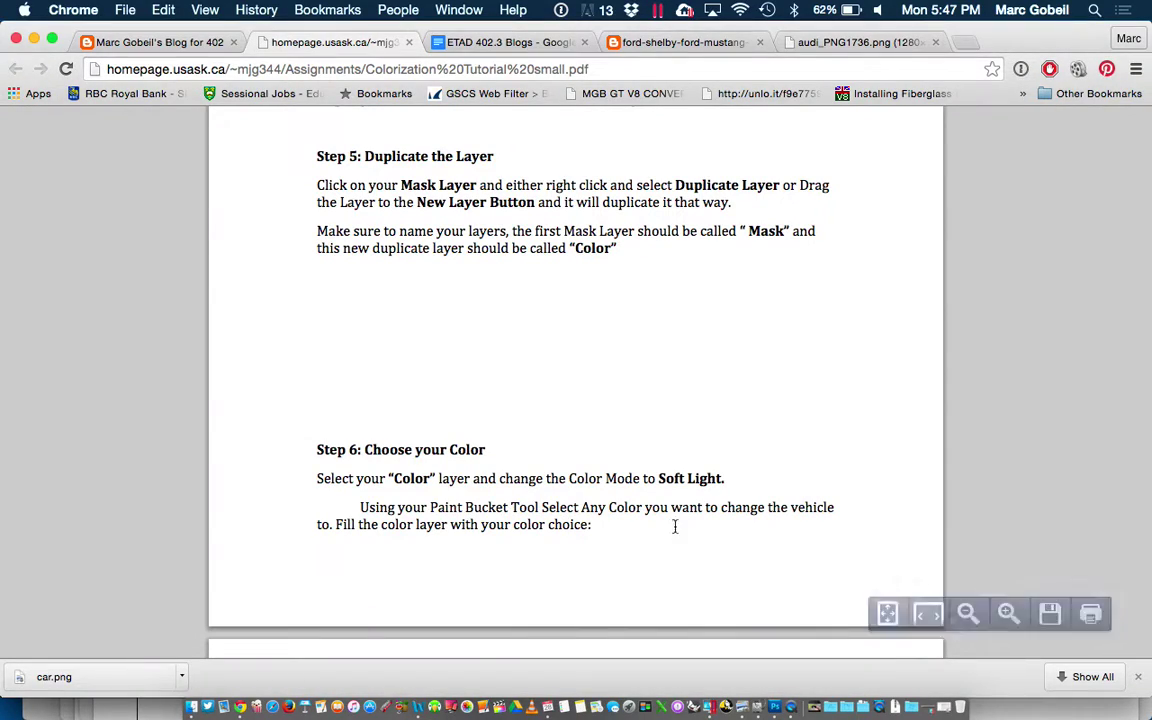
Read Step 6 in the Chrome tutorial, return to Photoshop and set the Colour layer's blend mode to Soft Light
{"action": "scroll", "coordinate": [619, 514], "scroll_direction": "down", "scroll_amount": 1}
{"action": "scroll", "coordinate": [619, 514], "scroll_direction": "down", "scroll_amount": 3}
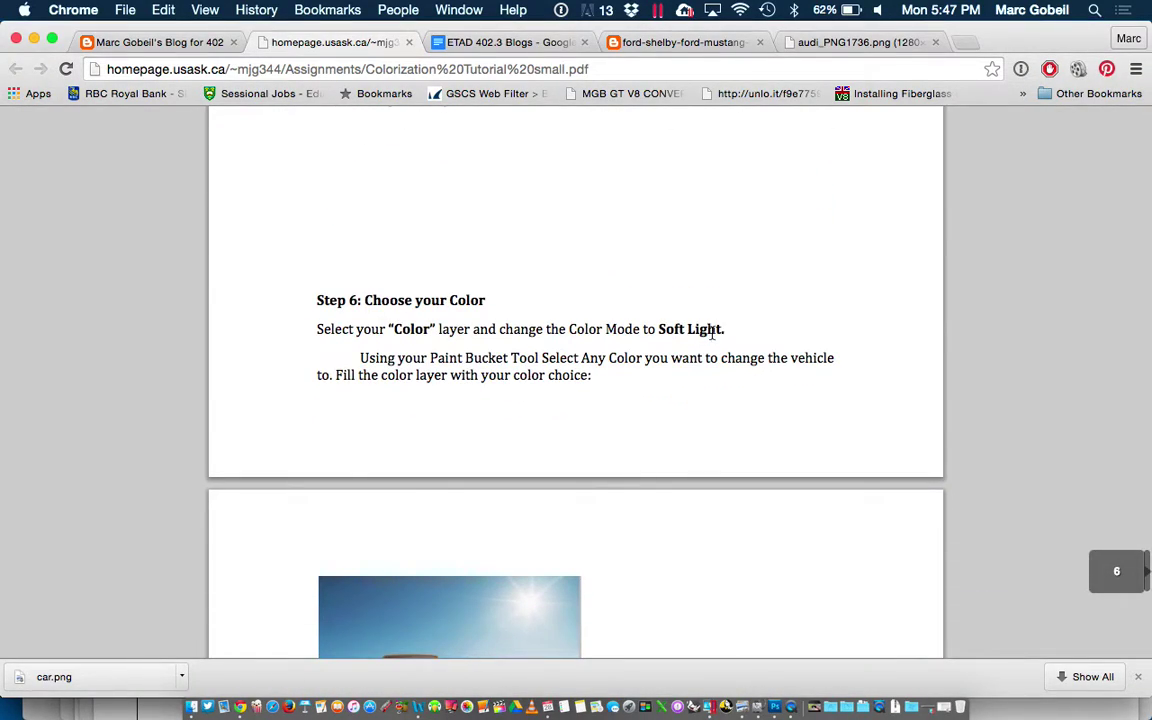
{"action": "key", "text": "ctrl+Up"}
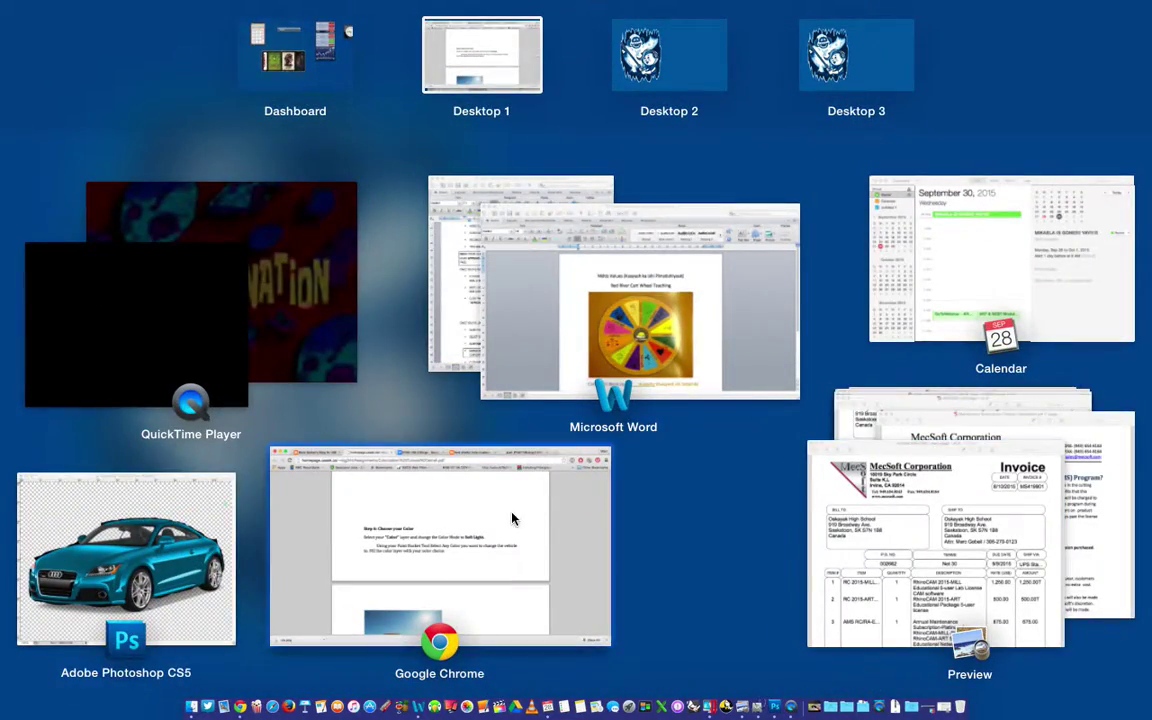
{"action": "left_click", "coordinate": [58, 533]}
{"action": "left_click", "coordinate": [1003, 564]}
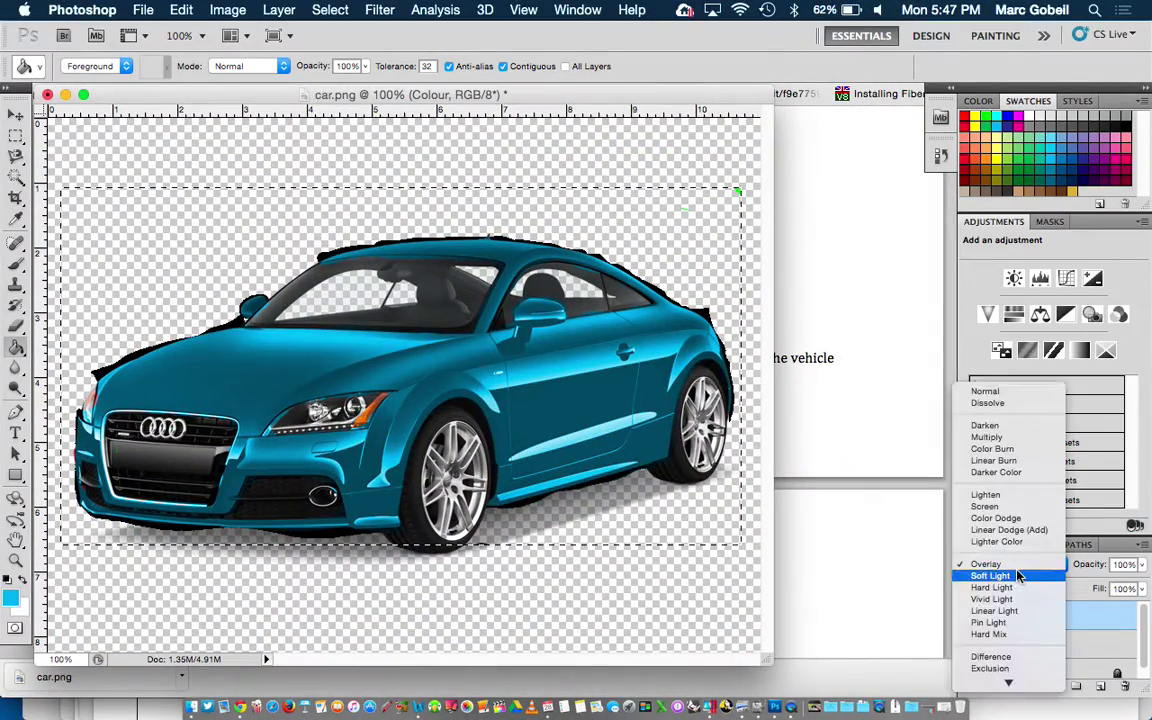
{"action": "left_click", "coordinate": [1018, 577]}
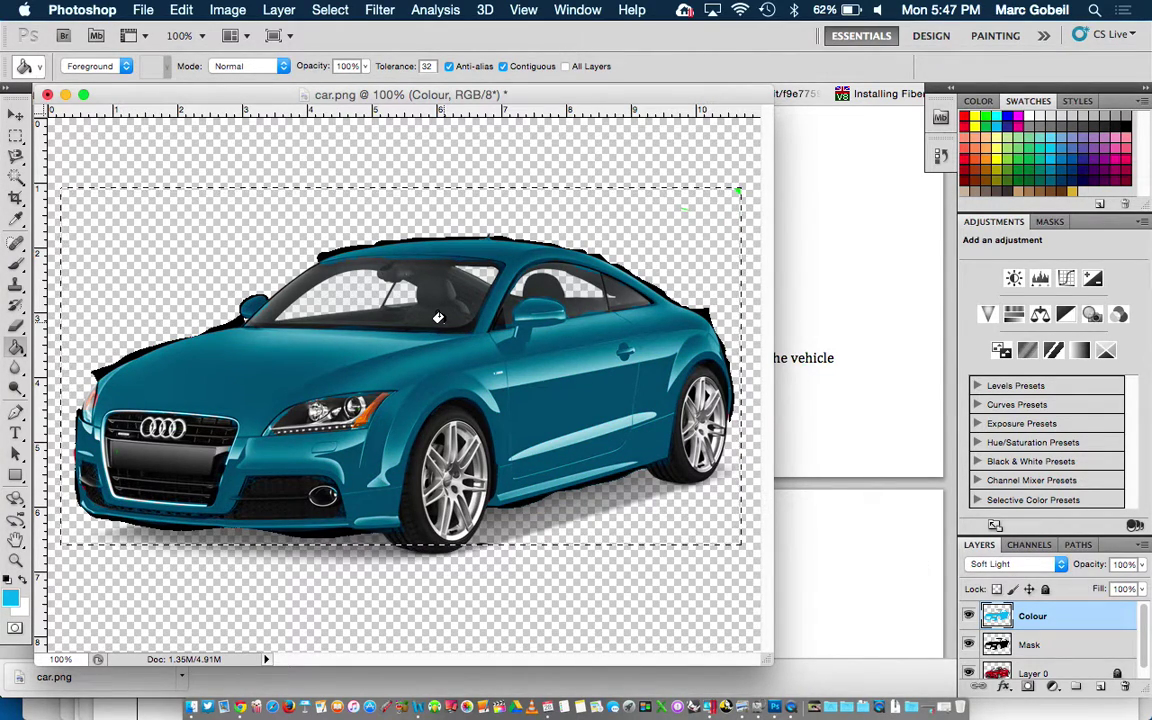
Try the Darken, Darker Color and Lighten blend modes on the Colour layer and set it back to Overlay
{"action": "left_click", "coordinate": [1005, 564]}
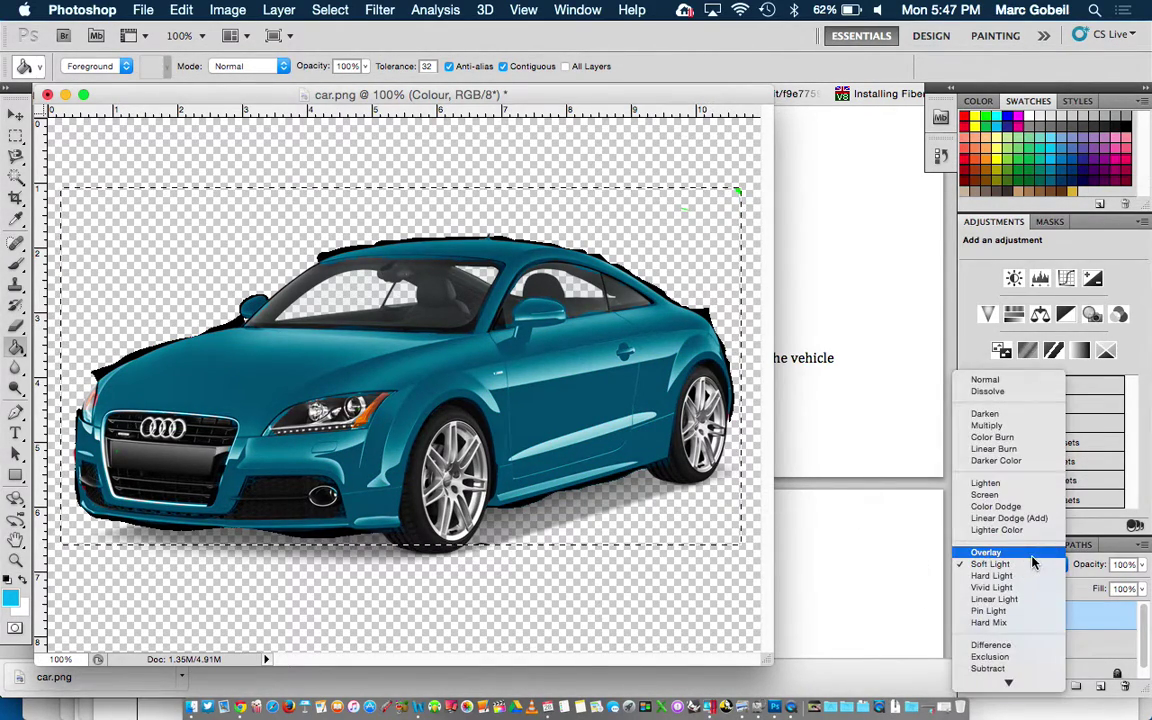
{"action": "left_click", "coordinate": [999, 411]}
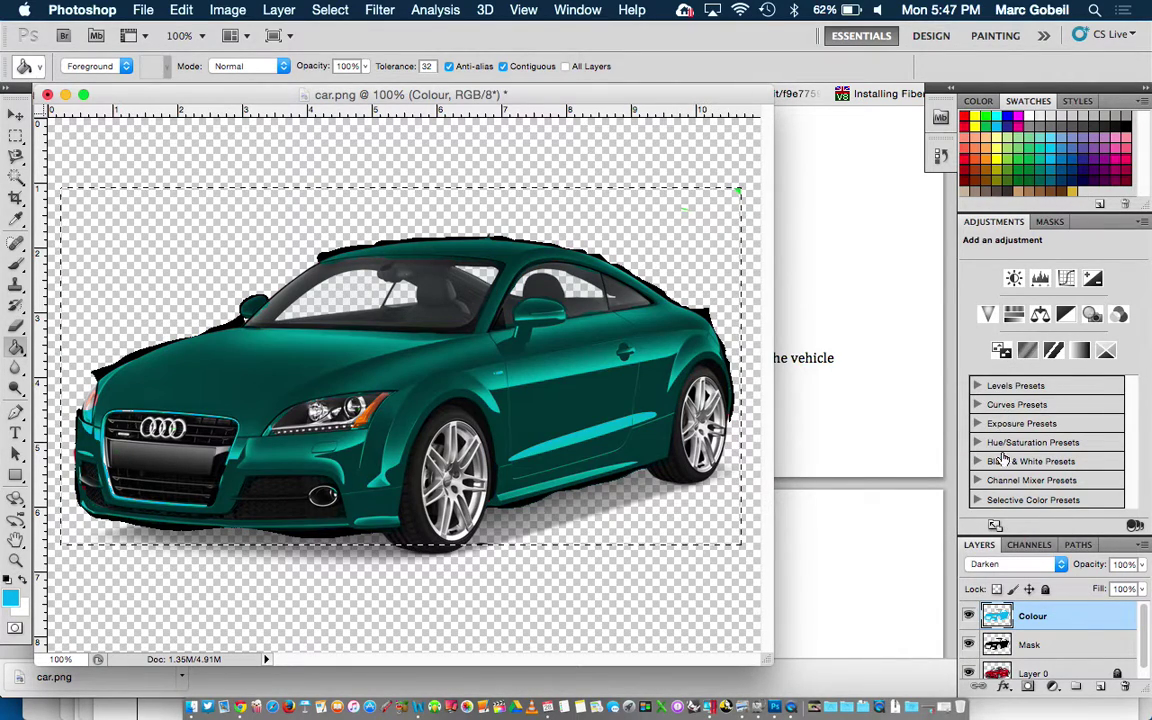
{"action": "left_click", "coordinate": [980, 566]}
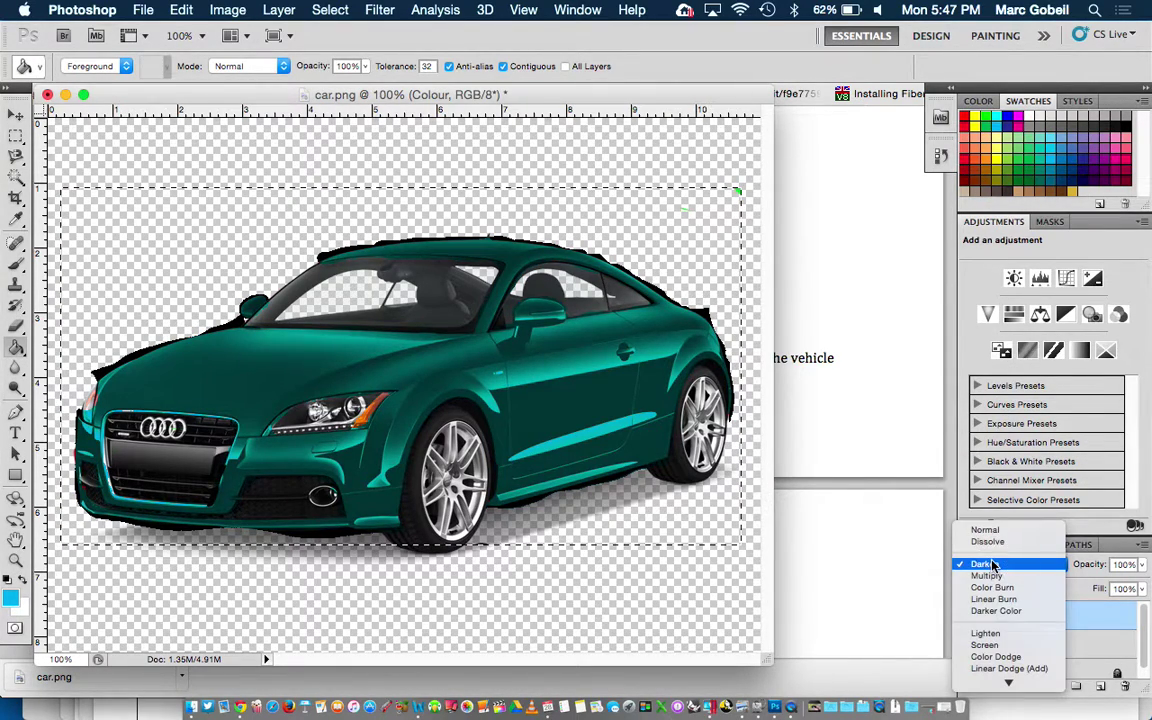
{"action": "left_click", "coordinate": [1013, 610]}
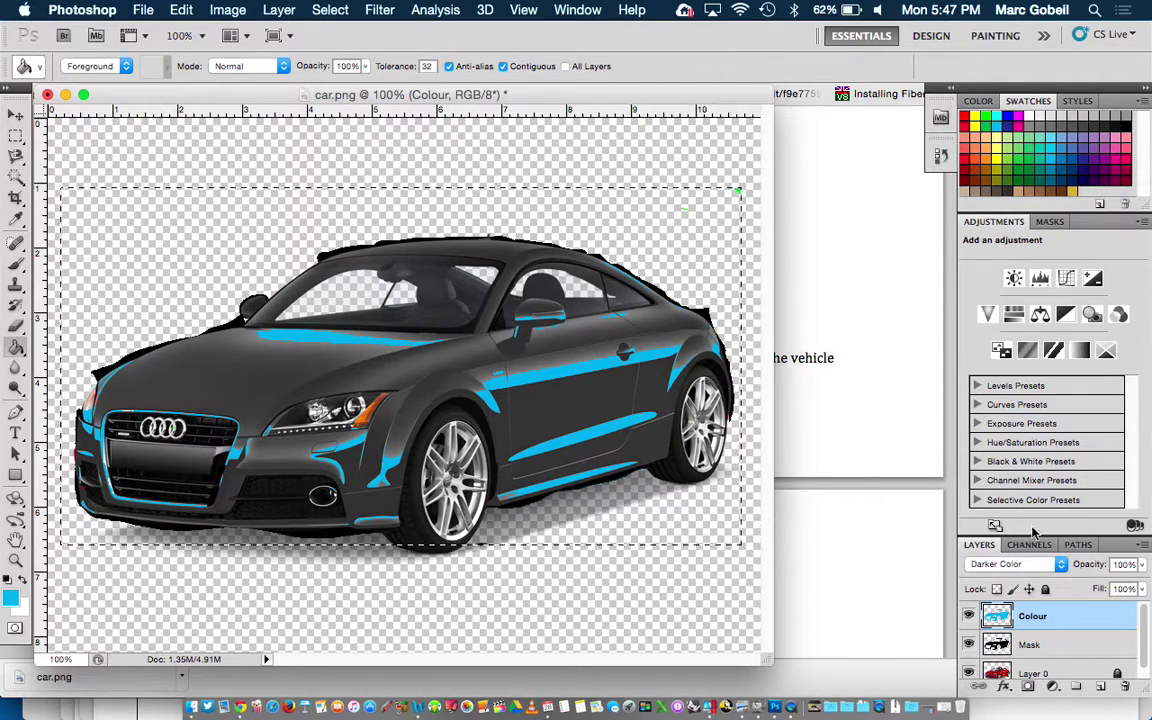
{"action": "left_click", "coordinate": [1045, 570]}
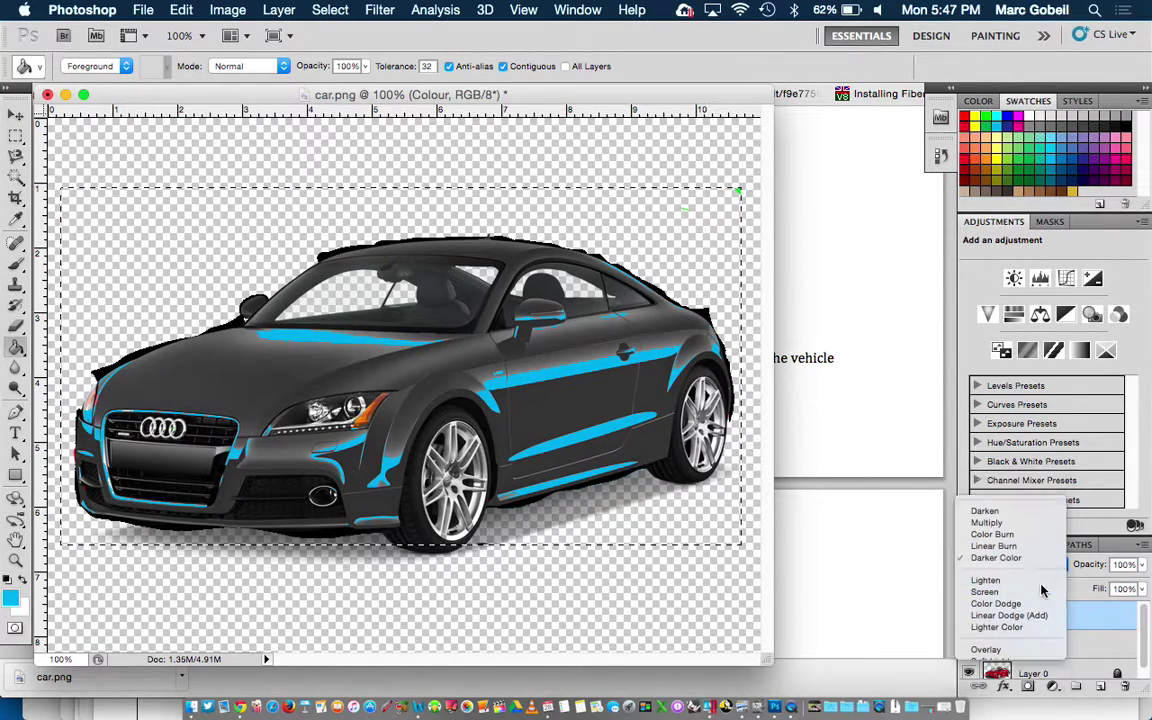
{"action": "left_click", "coordinate": [1037, 580]}
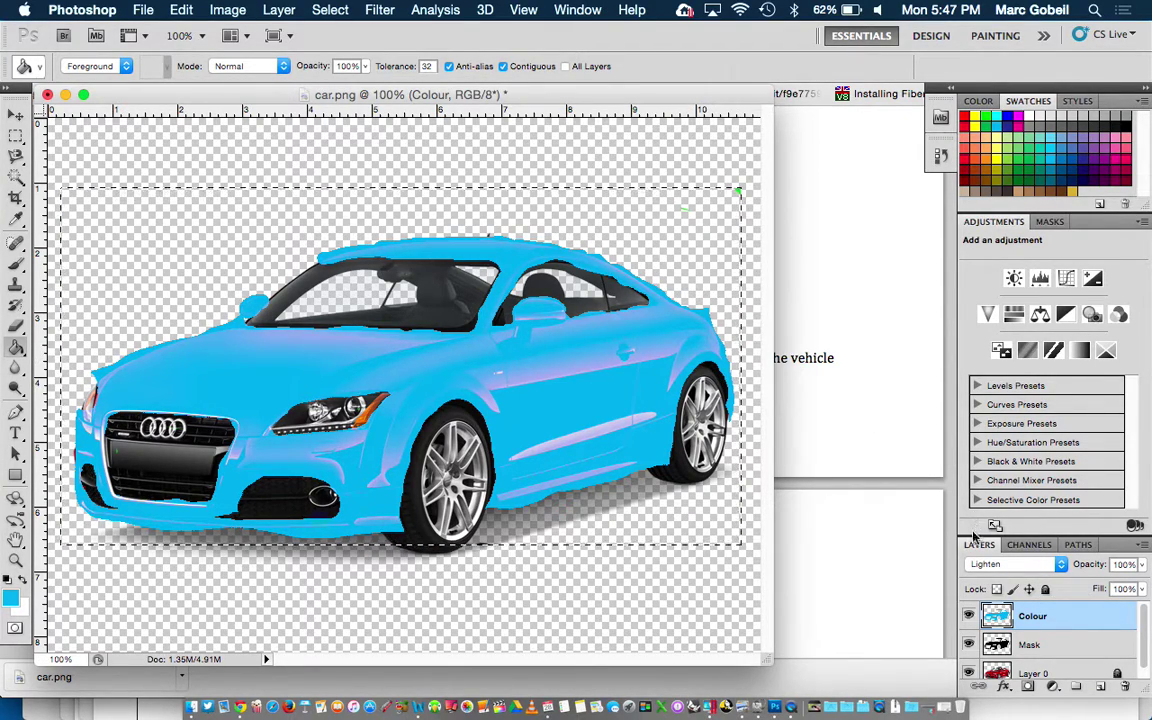
{"action": "left_click", "coordinate": [980, 564]}
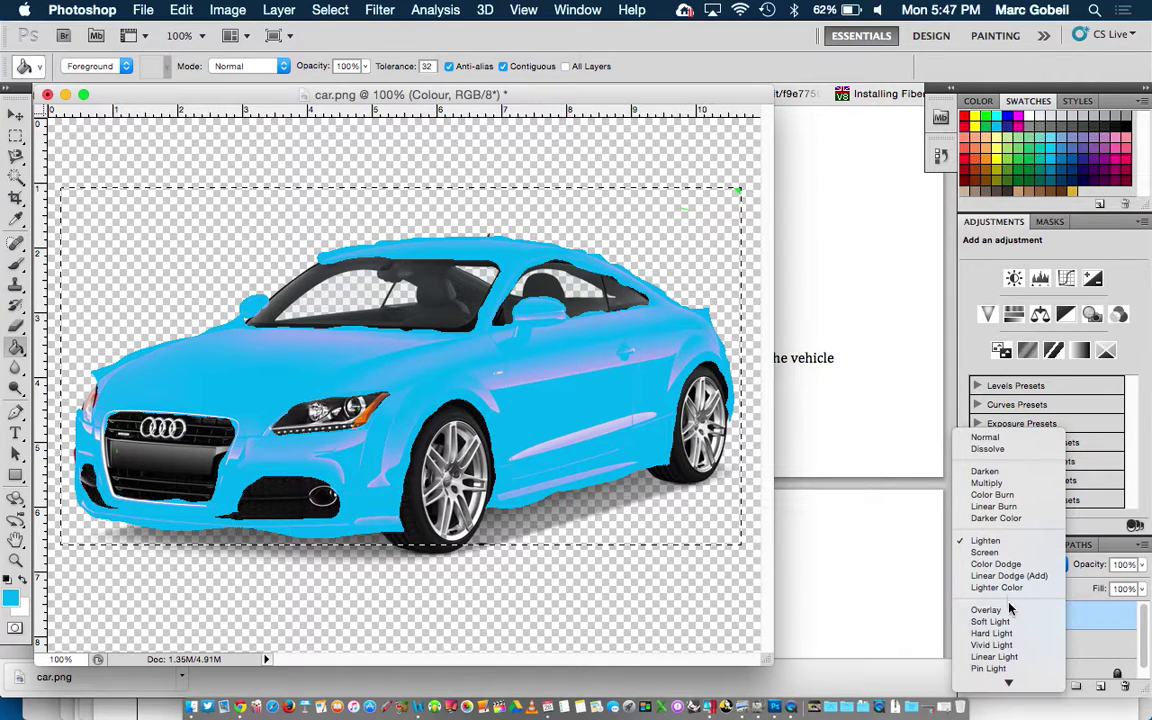
{"action": "left_click", "coordinate": [998, 612]}
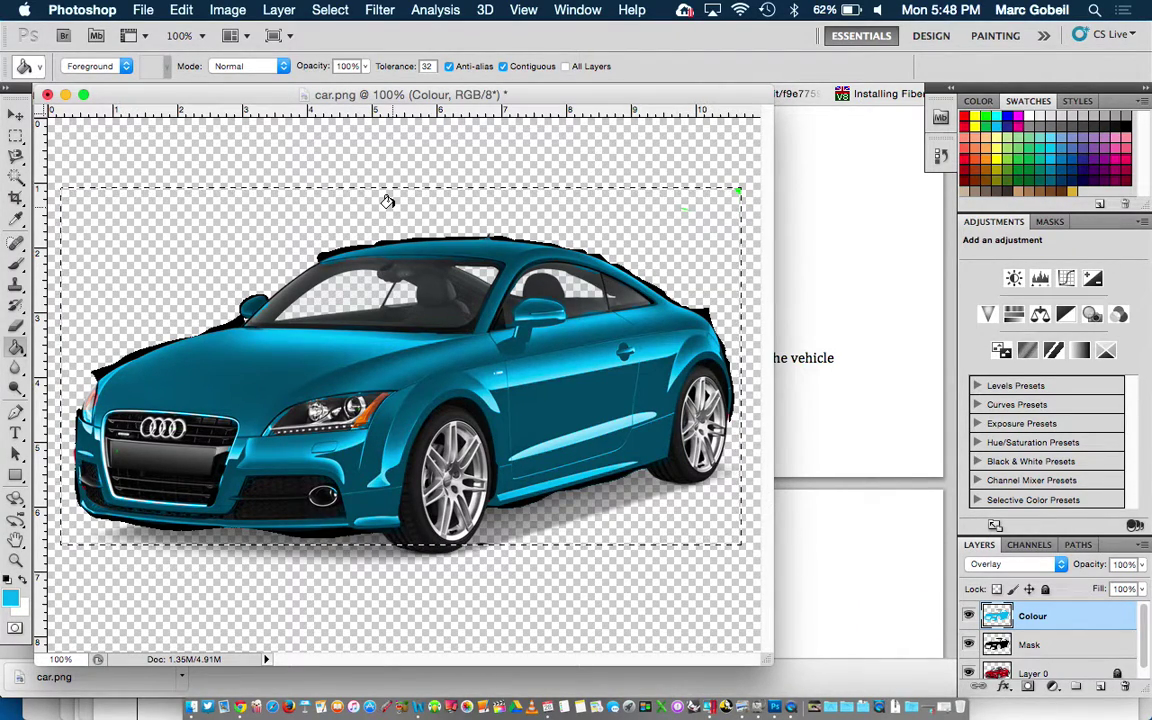
Erase the black overspill outside the car's front roof edge on the Mask layer with the 9 px Eraser
{"action": "key", "text": "super+equal"}
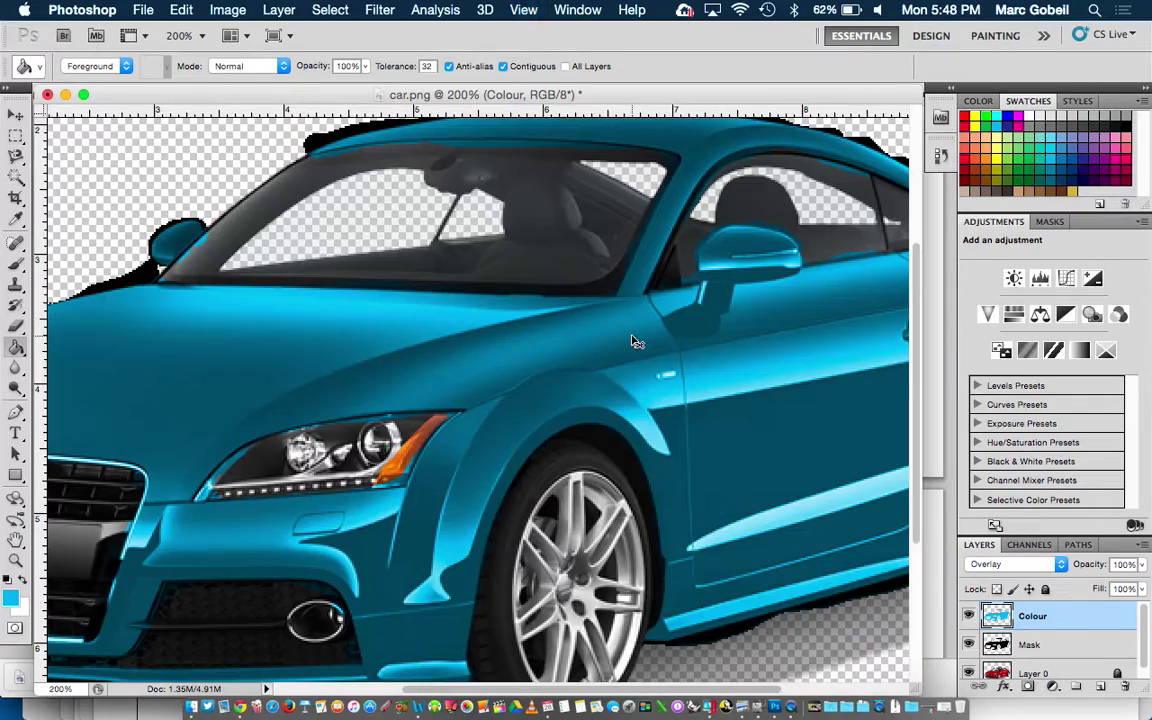
{"action": "key", "text": "super+equal"}
{"action": "scroll", "coordinate": [626, 331], "scroll_direction": "right", "scroll_amount": 10}
{"action": "scroll", "coordinate": [626, 331], "scroll_direction": "down", "scroll_amount": 6}
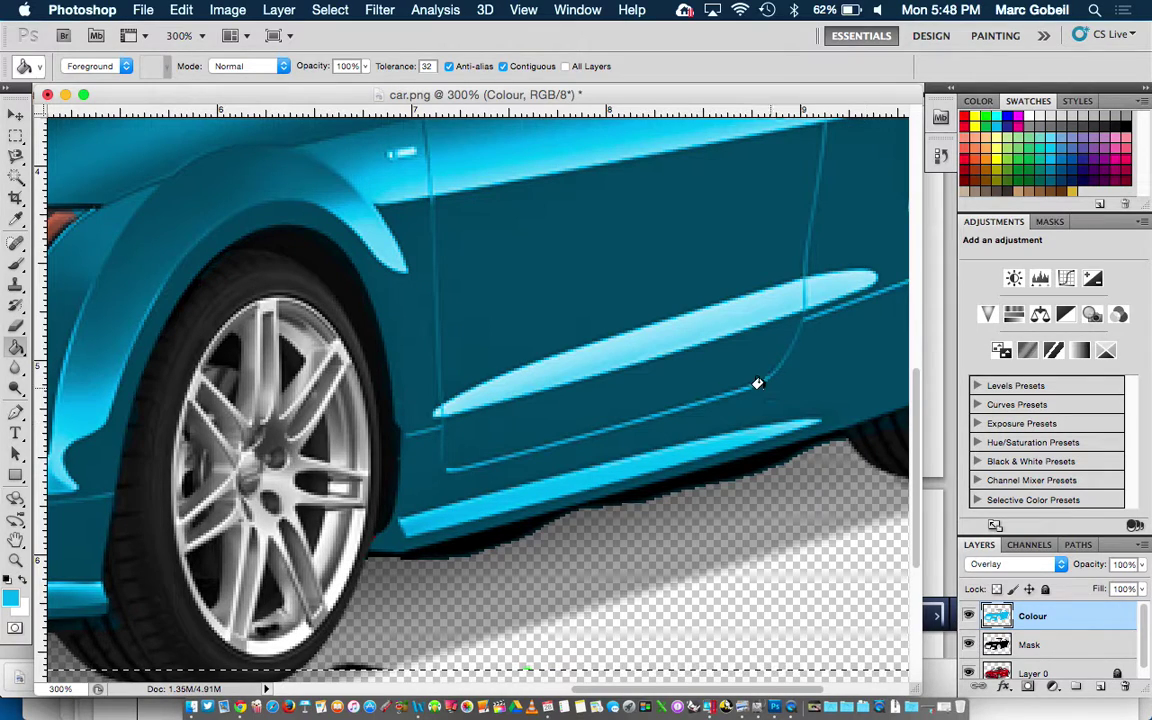
{"action": "scroll", "coordinate": [761, 397], "scroll_direction": "right", "scroll_amount": 4}
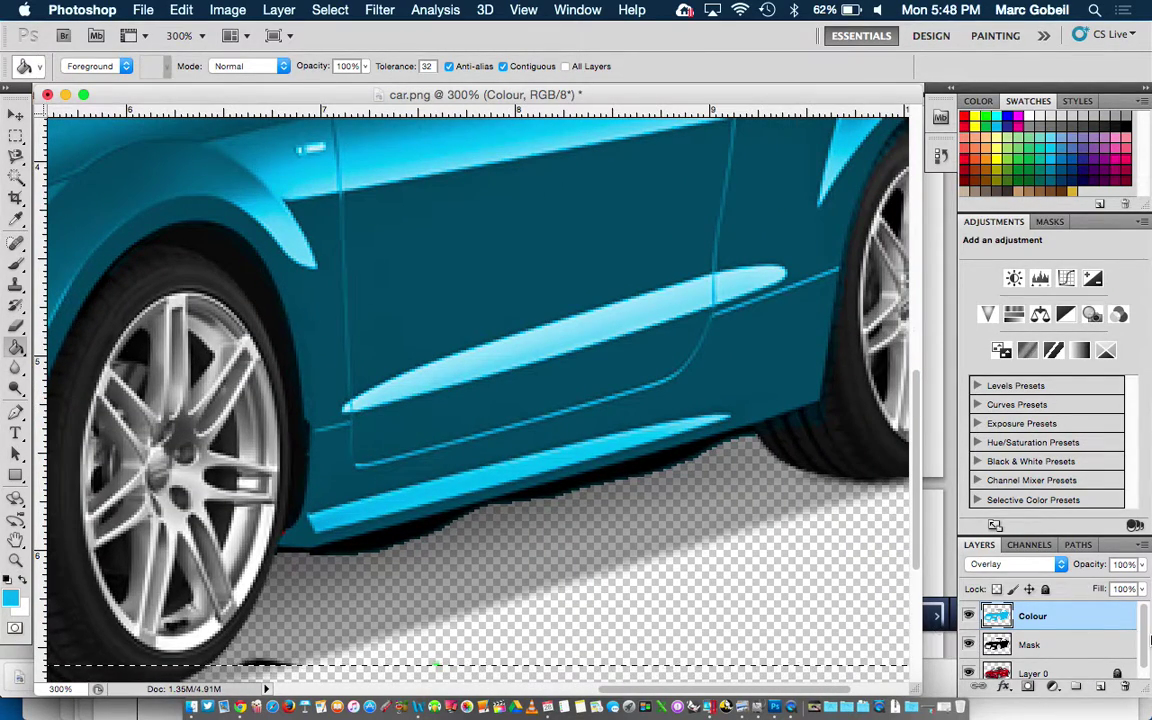
{"action": "scroll", "coordinate": [148, 397], "scroll_direction": "down", "scroll_amount": 10}
{"action": "scroll", "coordinate": [148, 397], "scroll_direction": "right", "scroll_amount": 4}
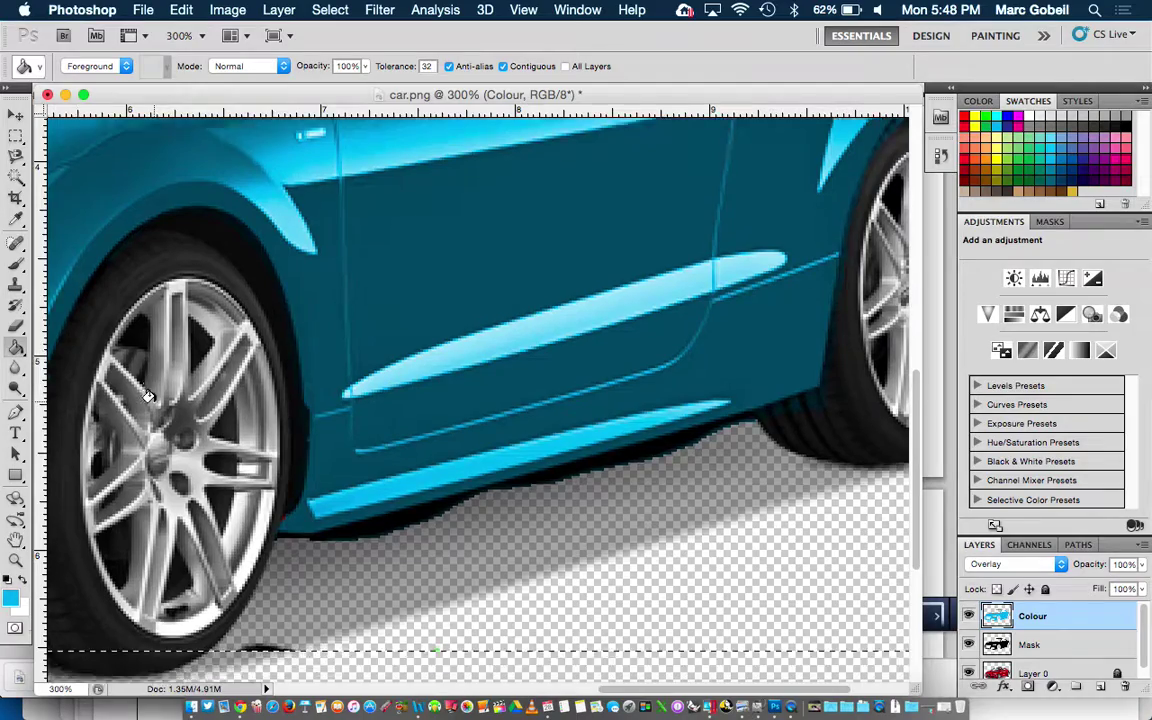
{"action": "scroll", "coordinate": [148, 397], "scroll_direction": "up", "scroll_amount": 15}
{"action": "scroll", "coordinate": [148, 397], "scroll_direction": "left", "scroll_amount": 15}
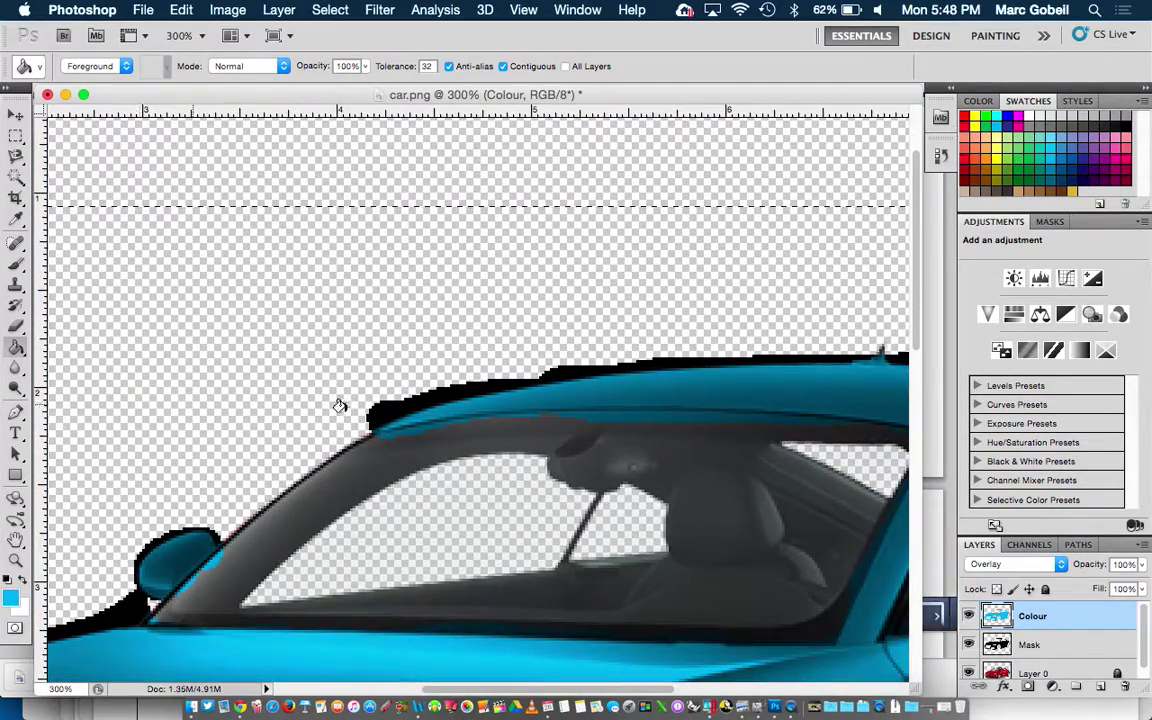
{"action": "left_click", "coordinate": [16, 325]}
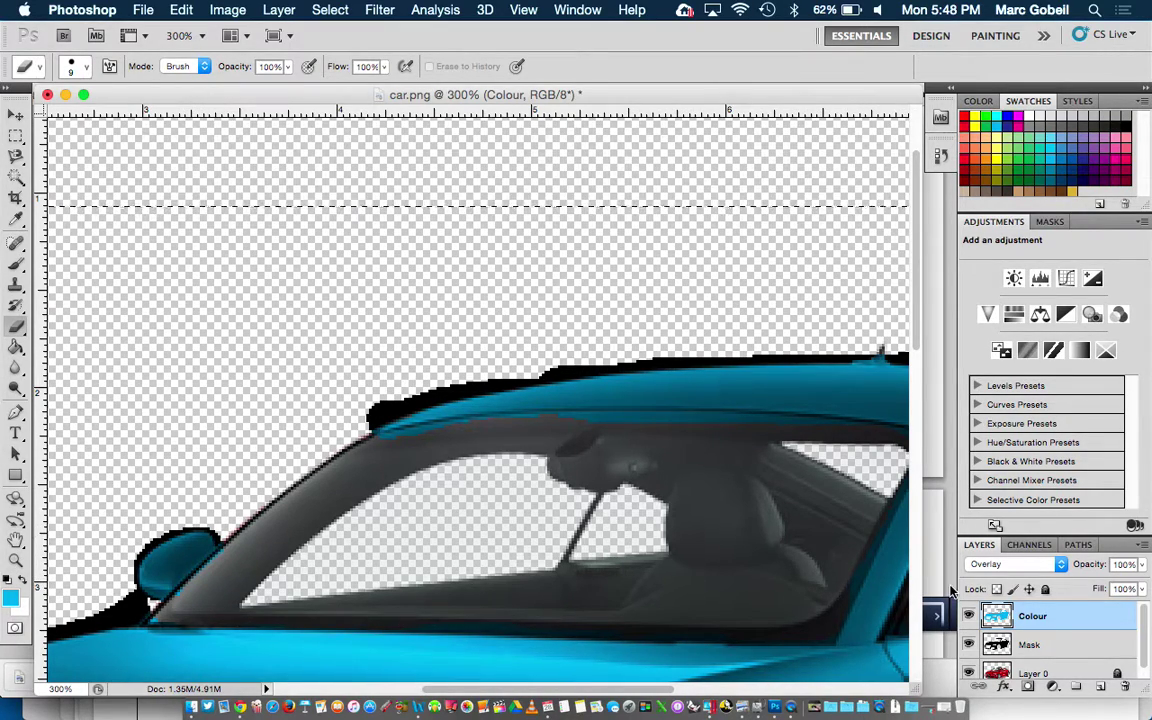
{"action": "left_click", "coordinate": [1046, 648]}
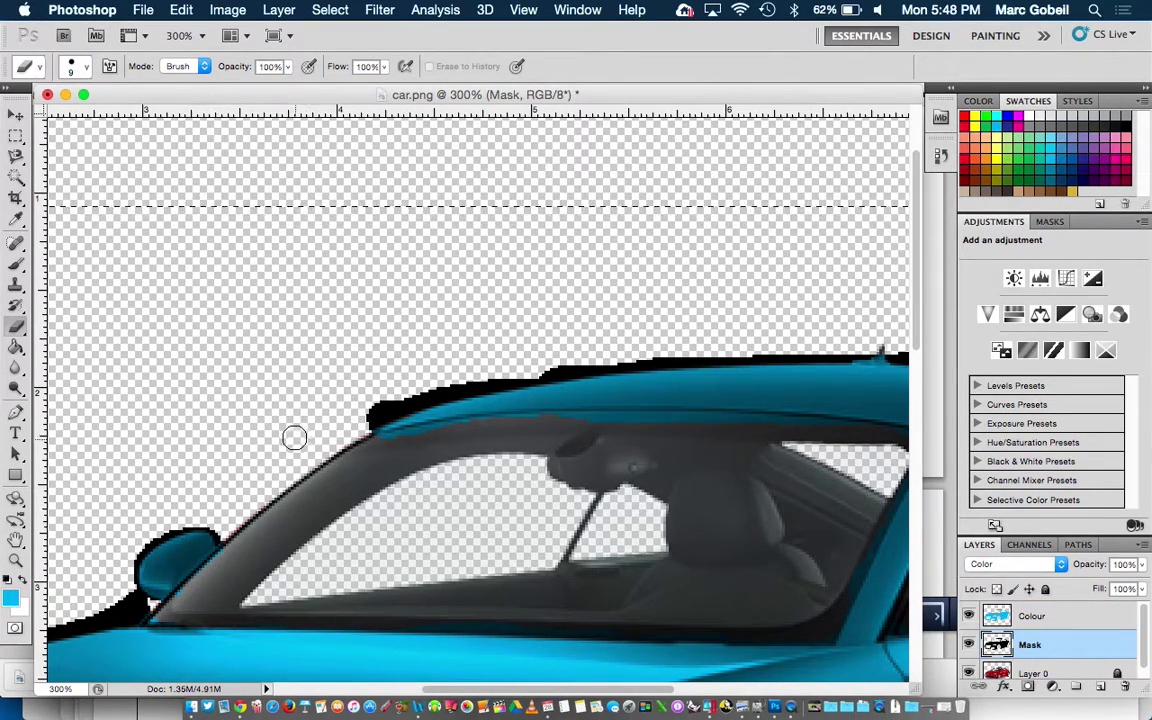
{"action": "mouse_move", "coordinate": [379, 413]}
{"action": "left_mouse_down"}
{"action": "mouse_move", "coordinate": [411, 391]}
{"action": "mouse_move", "coordinate": [540, 357]}
{"action": "mouse_move", "coordinate": [581, 352]}
{"action": "mouse_move", "coordinate": [524, 365]}
{"action": "mouse_move", "coordinate": [684, 345]}
{"action": "left_mouse_up"}
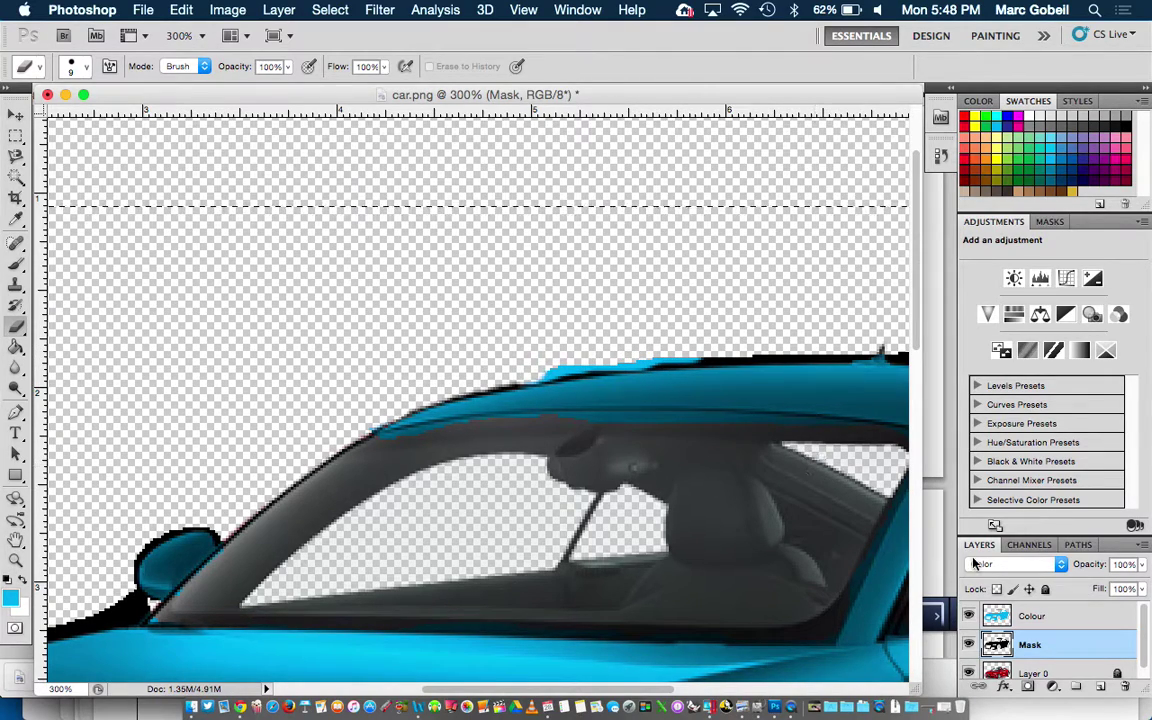
Erase the leftover blue overspill above the front roof edge on the Colour layer and review the whole car
{"action": "left_click", "coordinate": [1040, 614]}
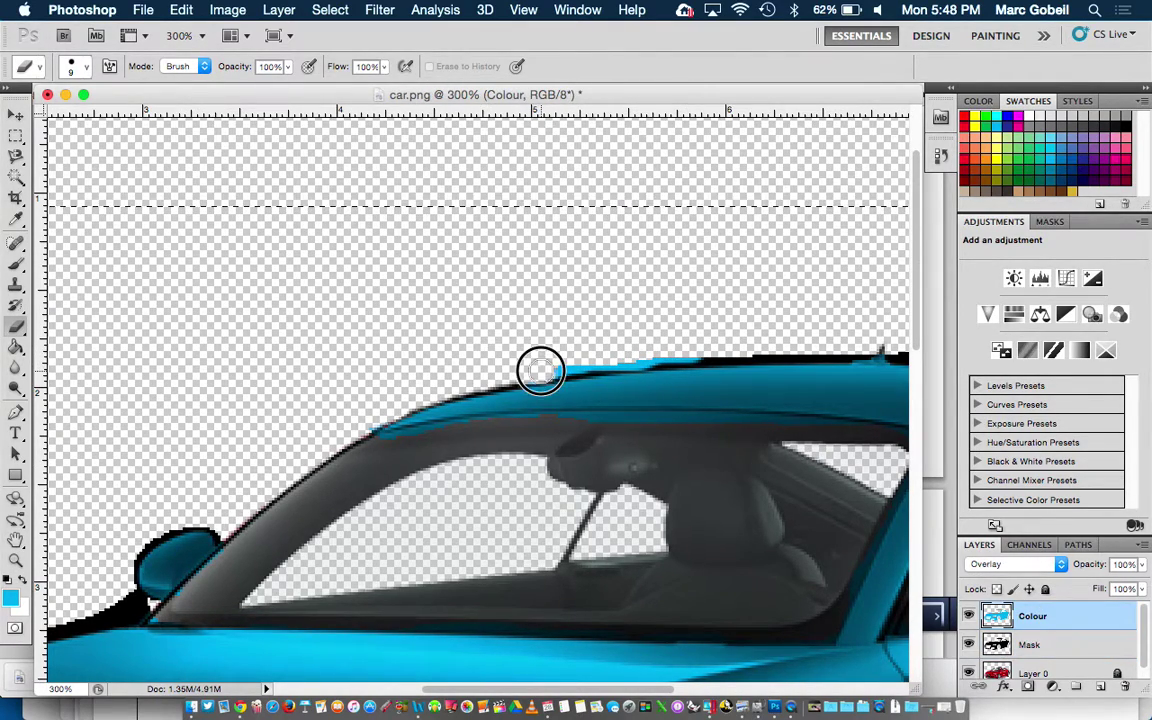
{"action": "left_click_drag", "start_coordinate": [564, 365], "coordinate": [709, 342]}
{"action": "key", "text": "super+minus"}
{"action": "key", "text": "super+minus"}
{"action": "key", "text": "super+minus"}
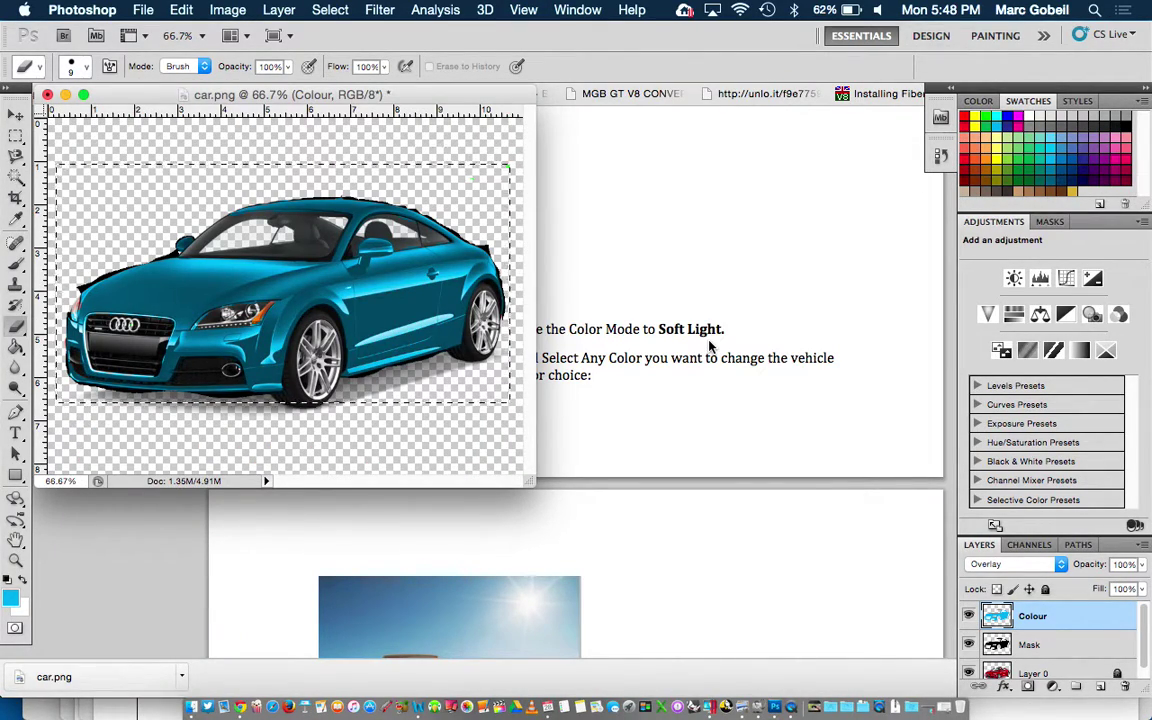
{"action": "key", "text": "super+0"}
{"action": "key", "text": "super+plus"}
{"action": "key", "text": "super+plus"}
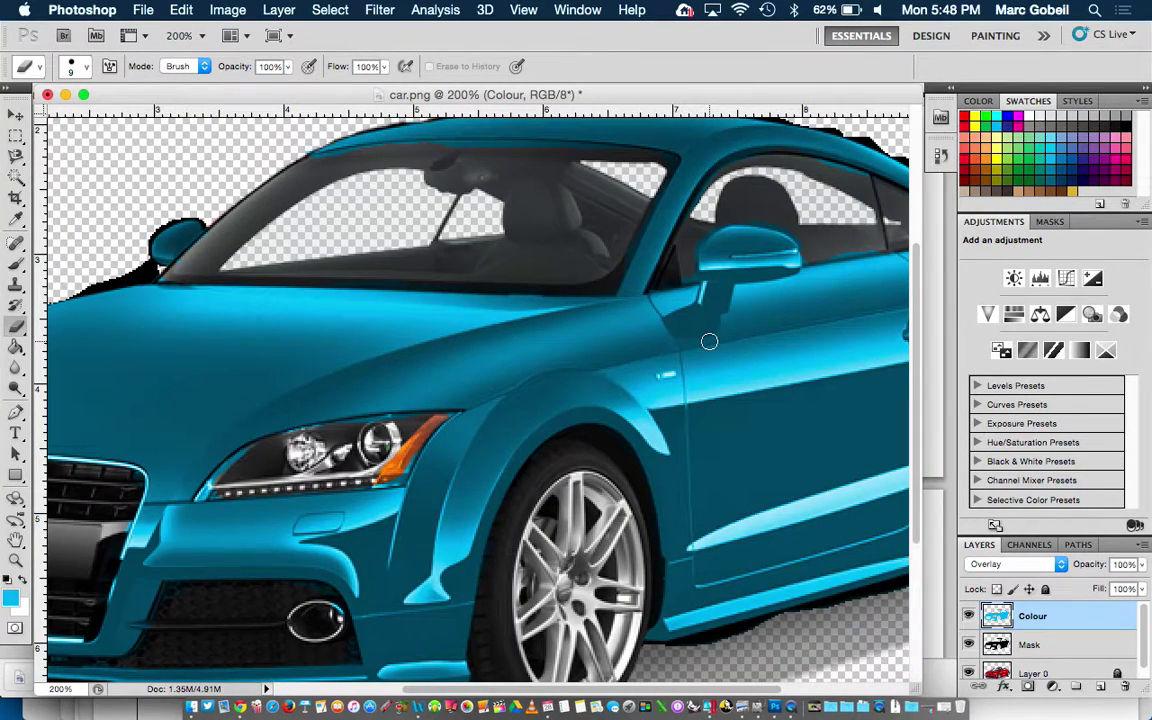
{"action": "key", "text": "super+minus"}
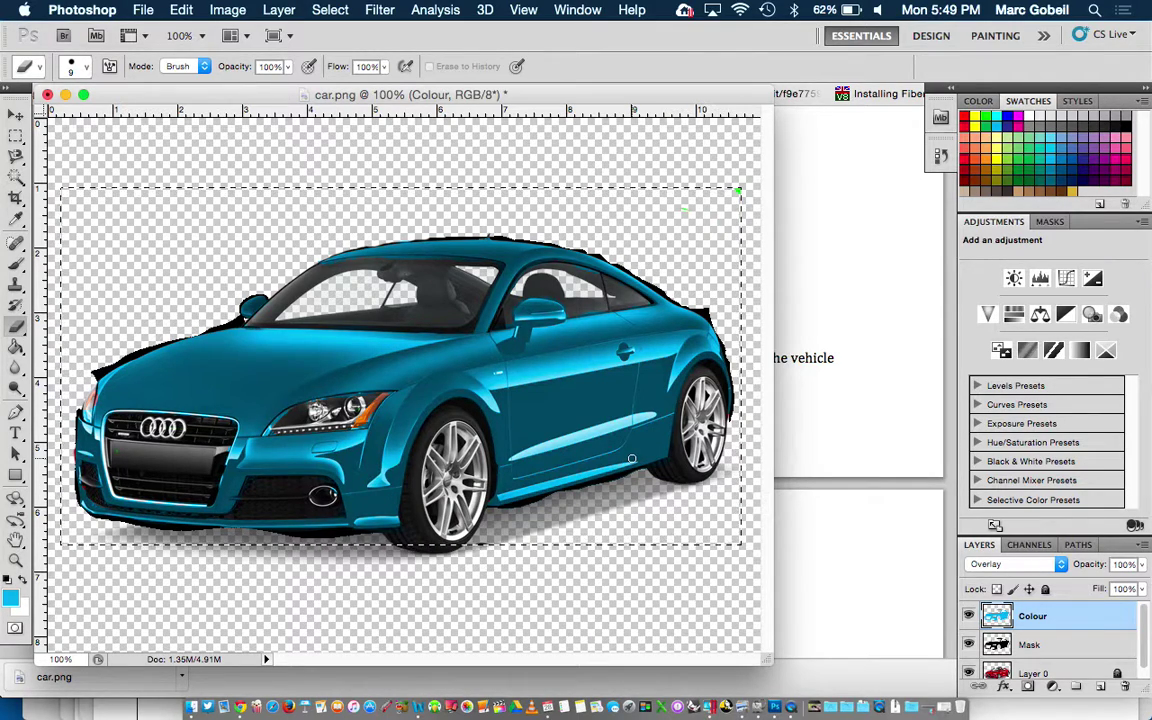
Save the layered image to the Desktop as Colourization.psd in Photoshop format with Maximize Compatibility on
{"action": "left_click", "coordinate": [146, 10]}
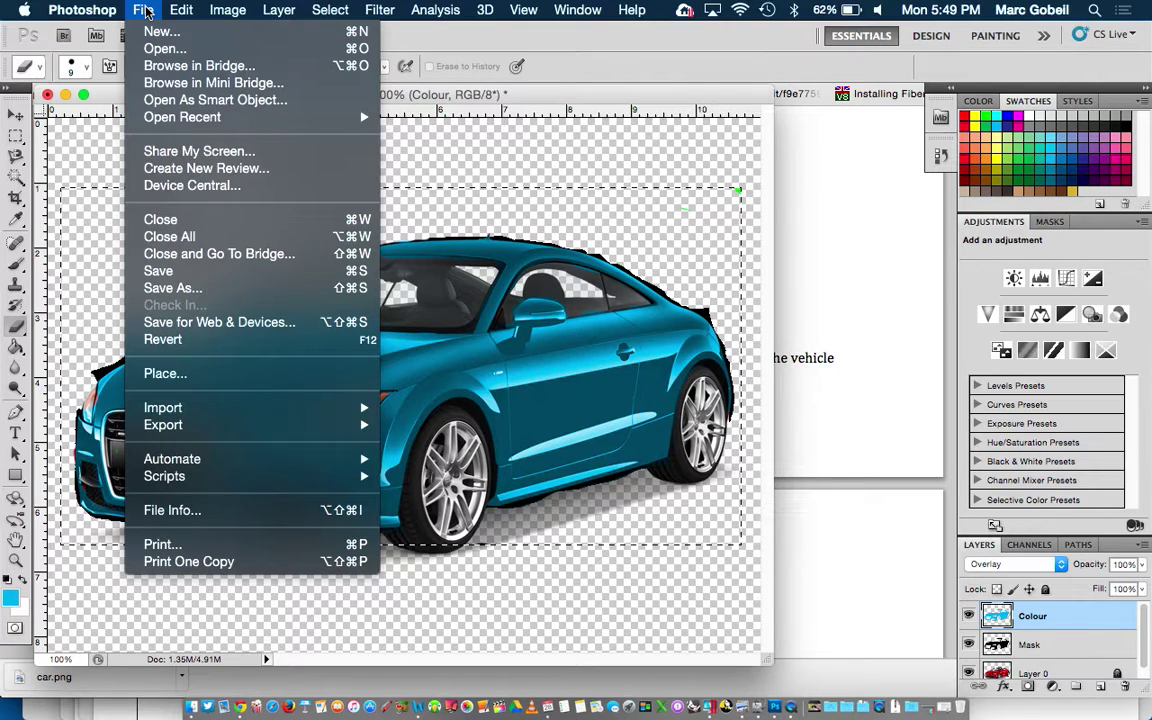
{"action": "left_click", "coordinate": [199, 292]}
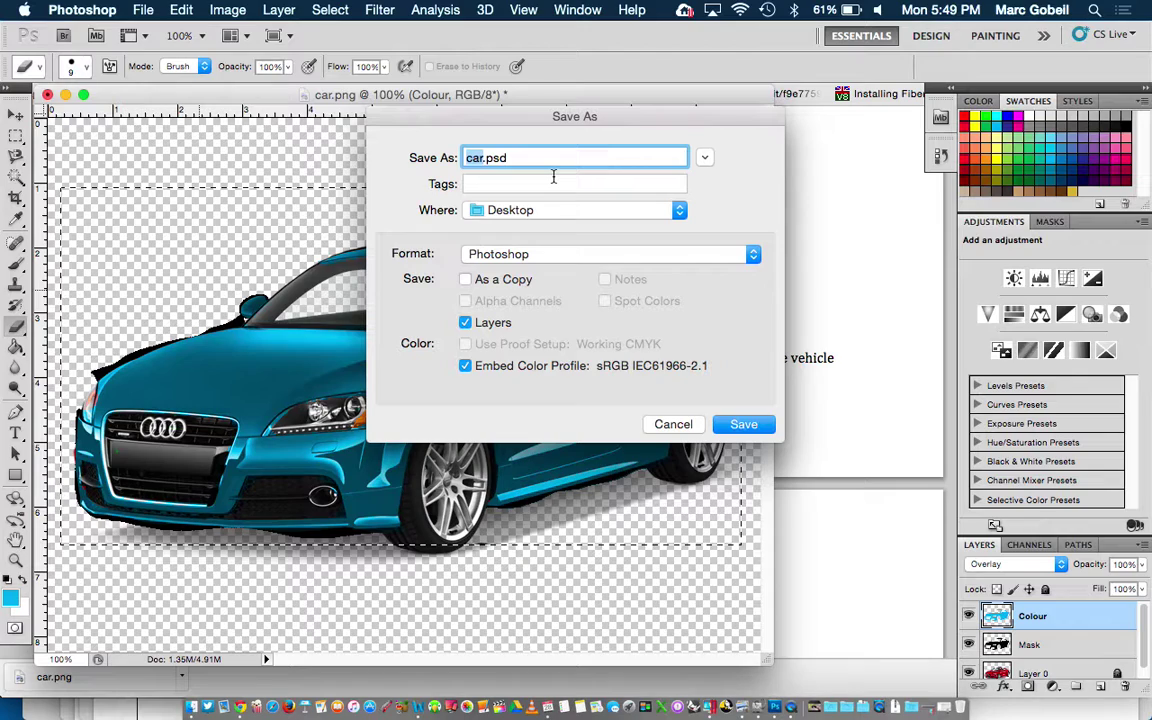
{"action": "type", "text": "Colourization"}
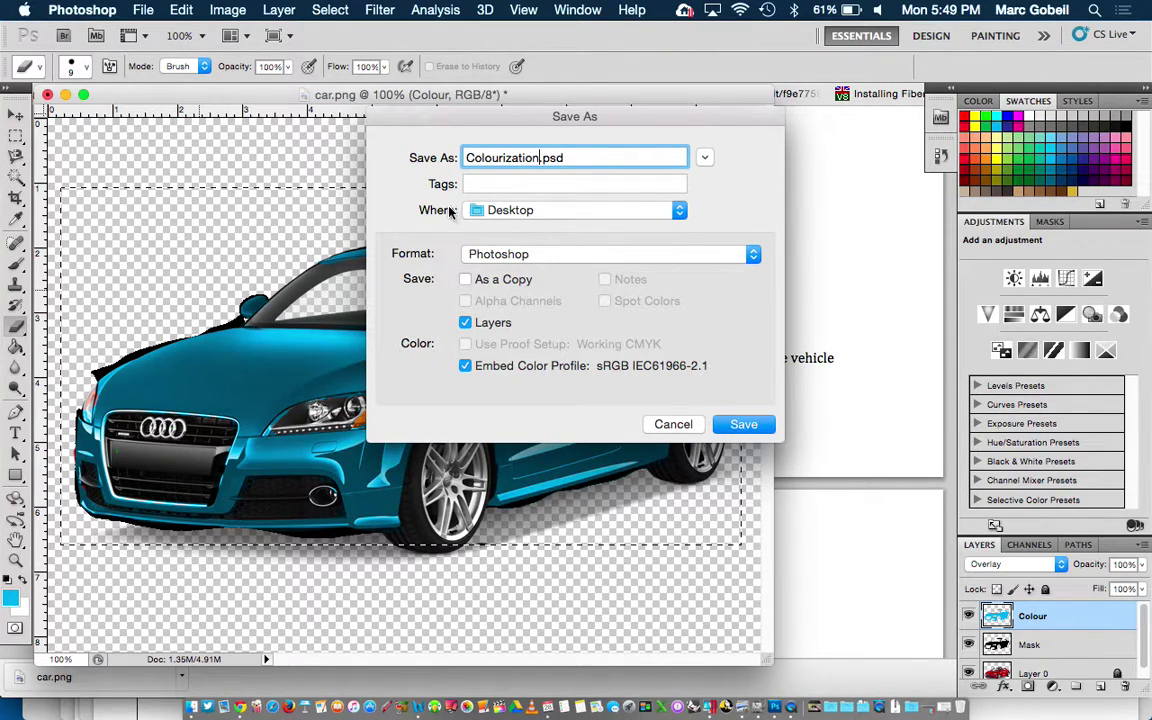
{"action": "left_click", "coordinate": [740, 424]}
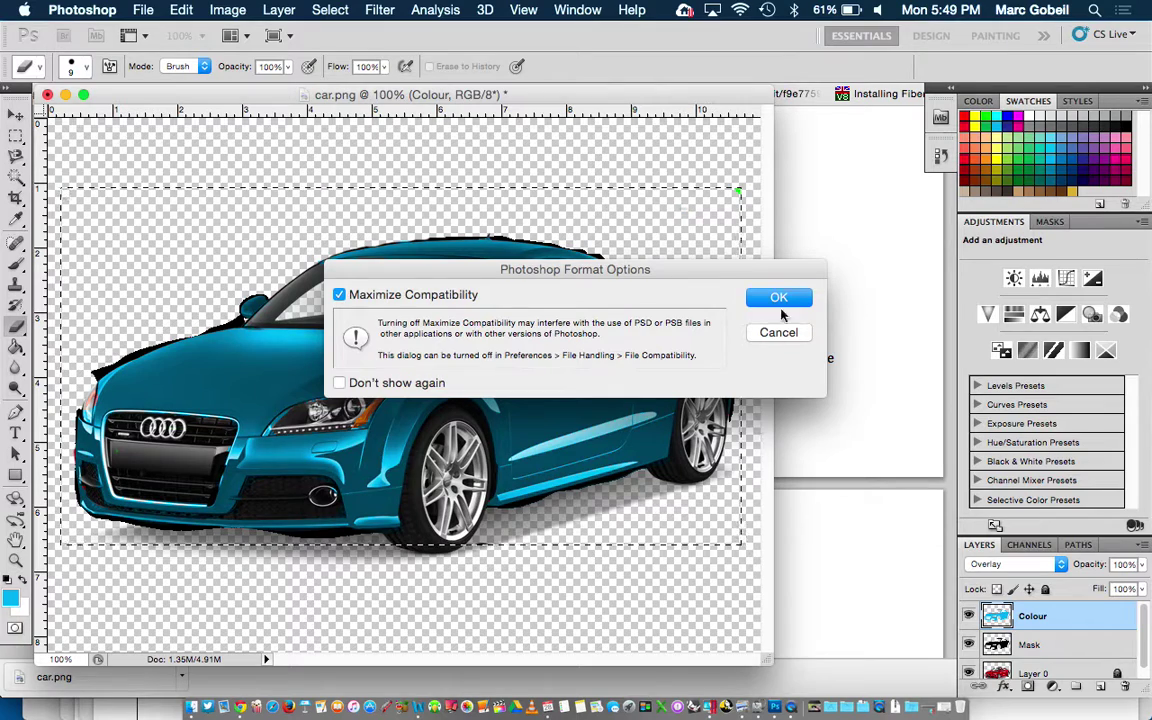
{"action": "left_click", "coordinate": [788, 297]}
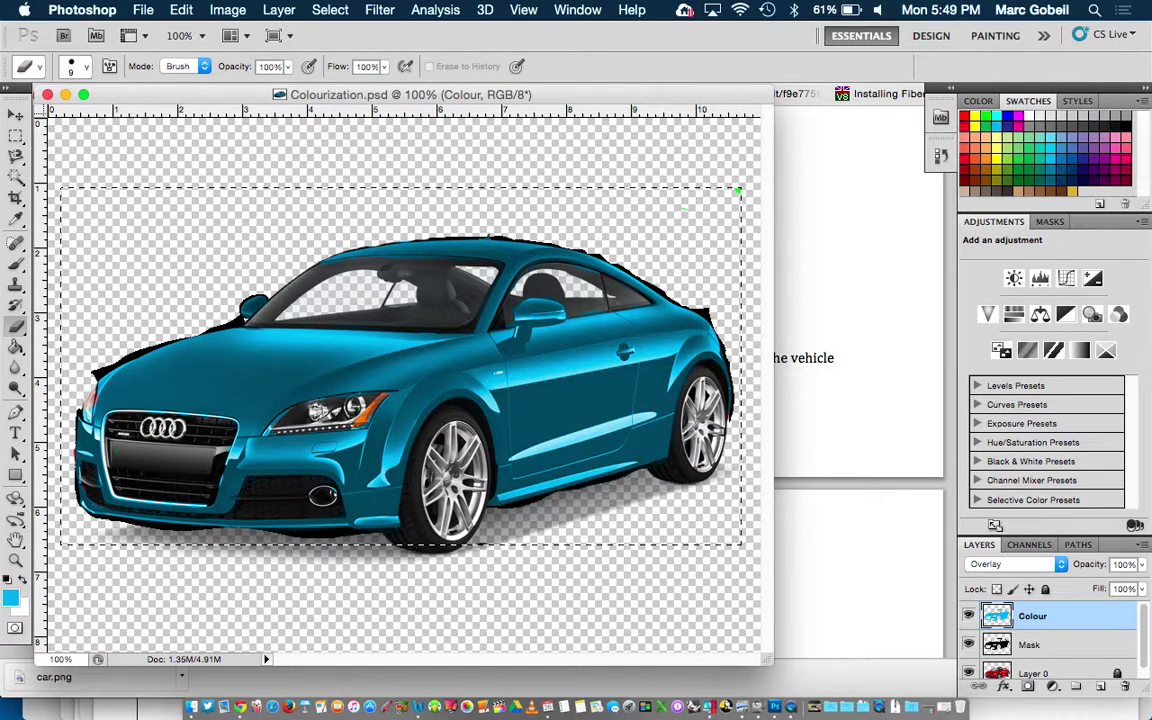
Save a copy of the image to the Desktop as Colourization.jpg in JPEG format with an embedded colour profile, adjusting the quality
{"action": "scroll", "coordinate": [1104, 668], "scroll_direction": "down", "scroll_amount": 1}
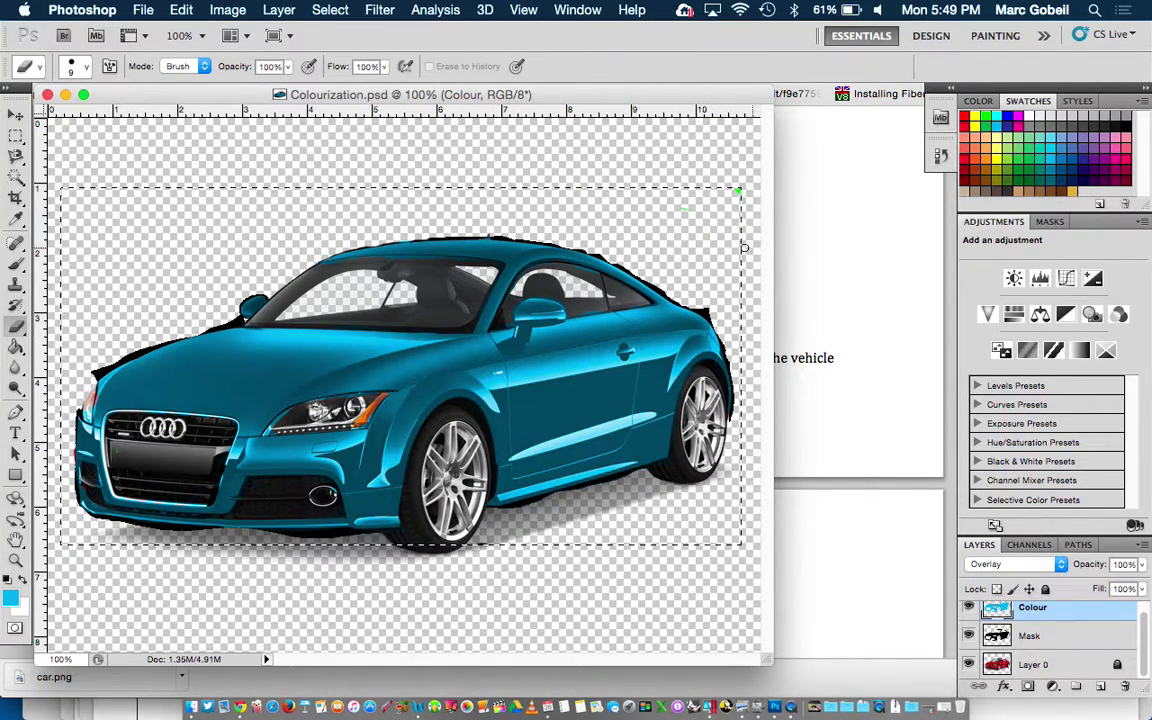
{"action": "left_click", "coordinate": [147, 10]}
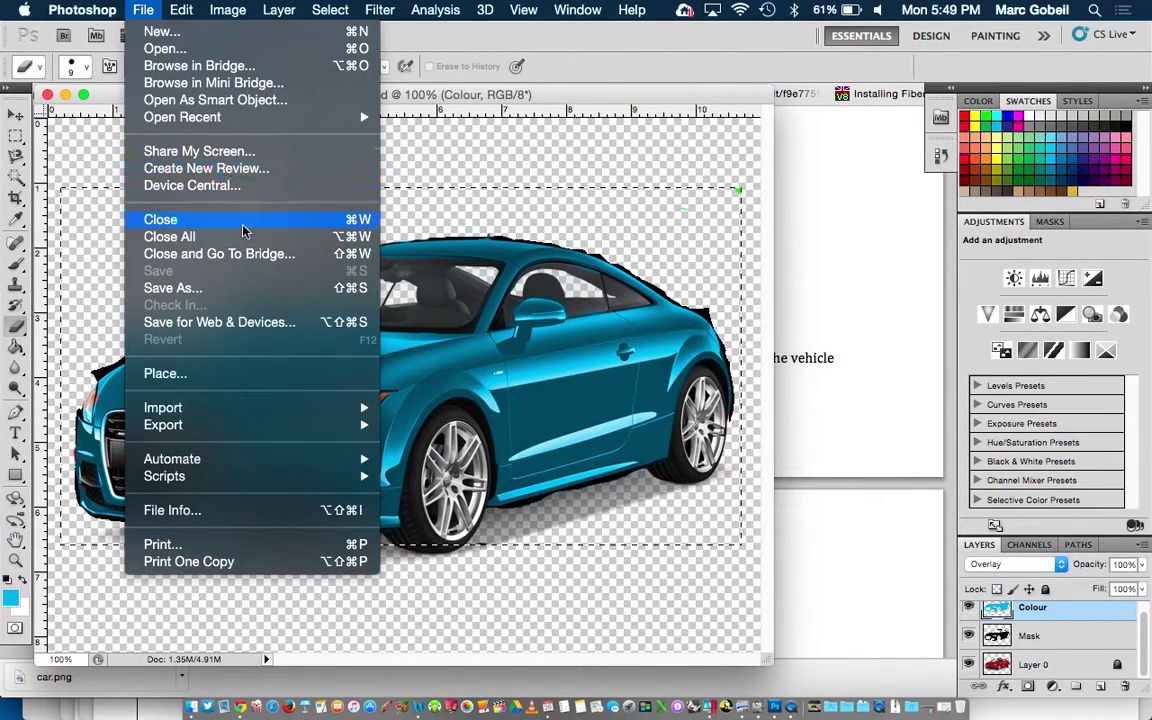
{"action": "left_click", "coordinate": [237, 287]}
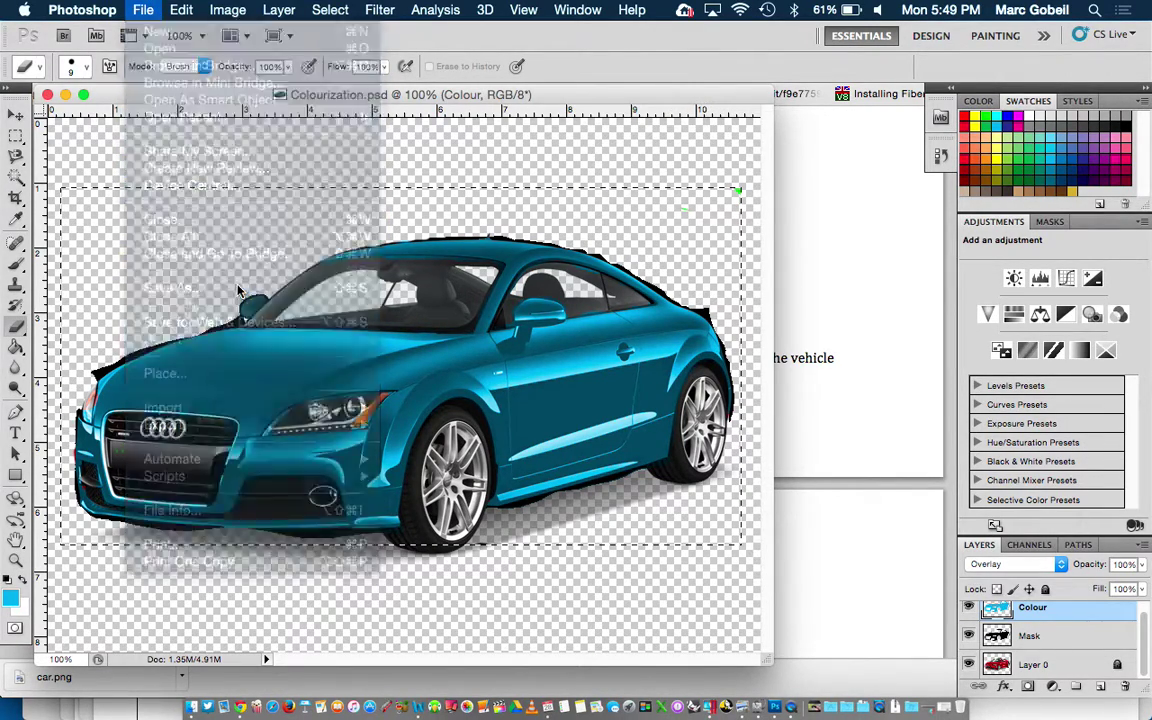
{"action": "left_click", "coordinate": [474, 258]}
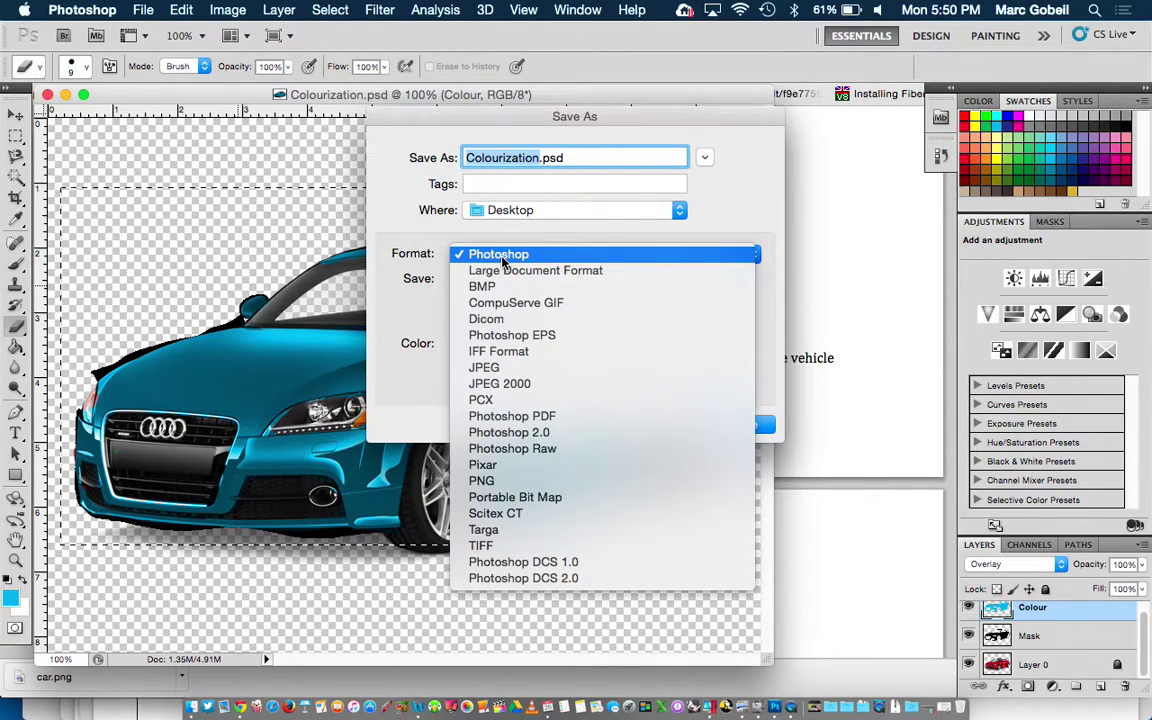
{"action": "left_click", "coordinate": [538, 369]}
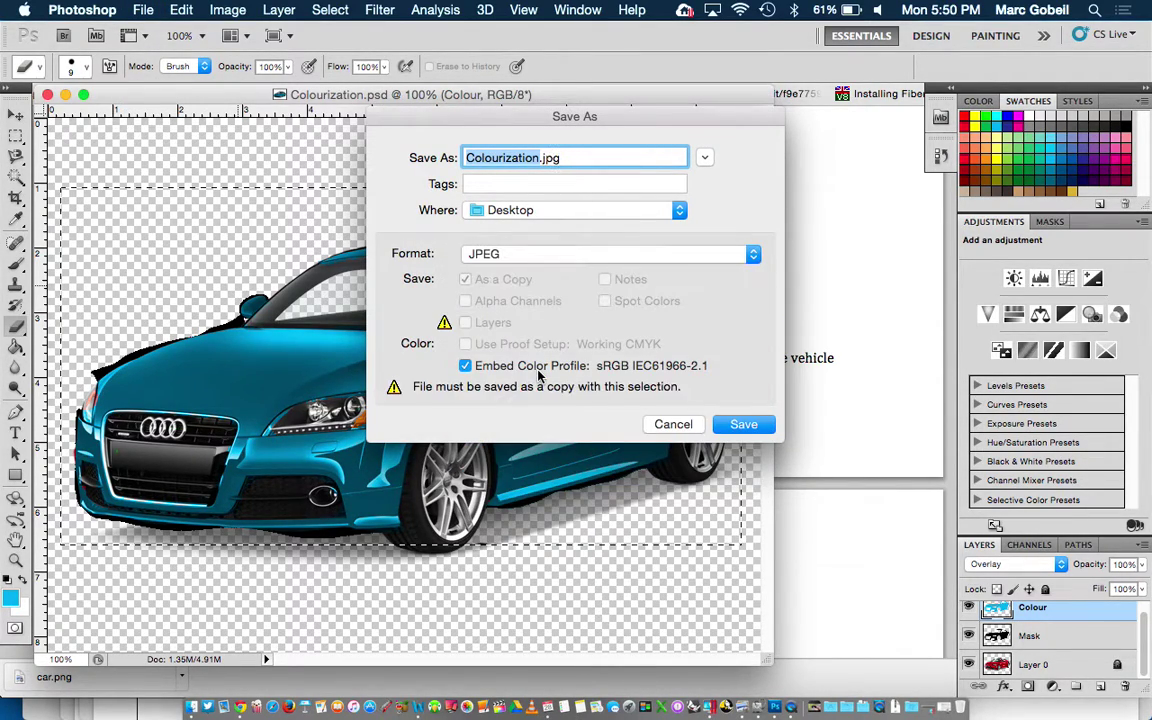
{"action": "left_click", "coordinate": [745, 425]}
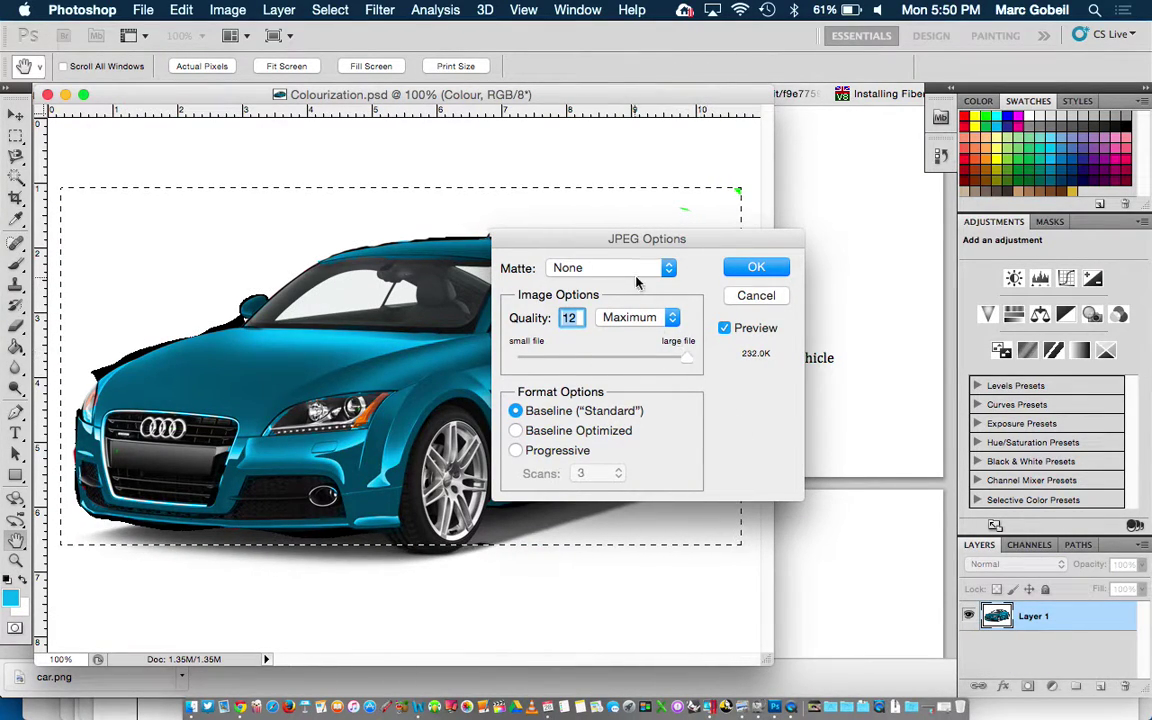
{"action": "left_click_drag", "start_coordinate": [641, 238], "coordinate": [505, 135]}
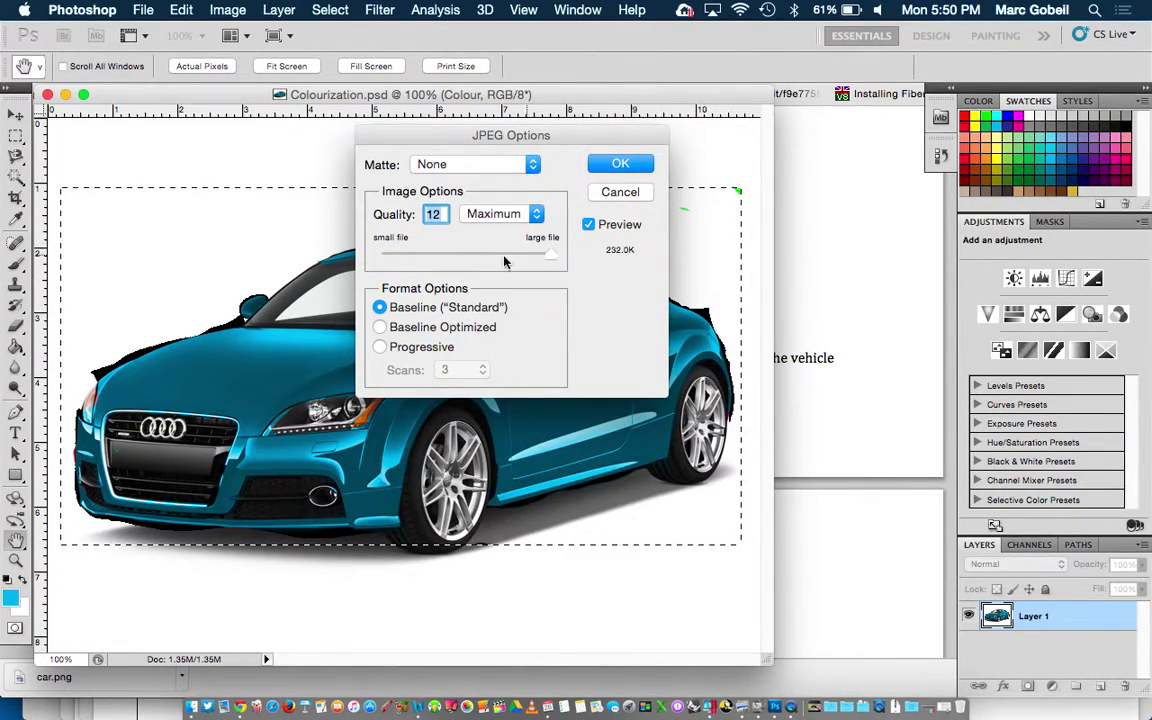
{"action": "left_click_drag", "start_coordinate": [548, 258], "coordinate": [496, 253]}
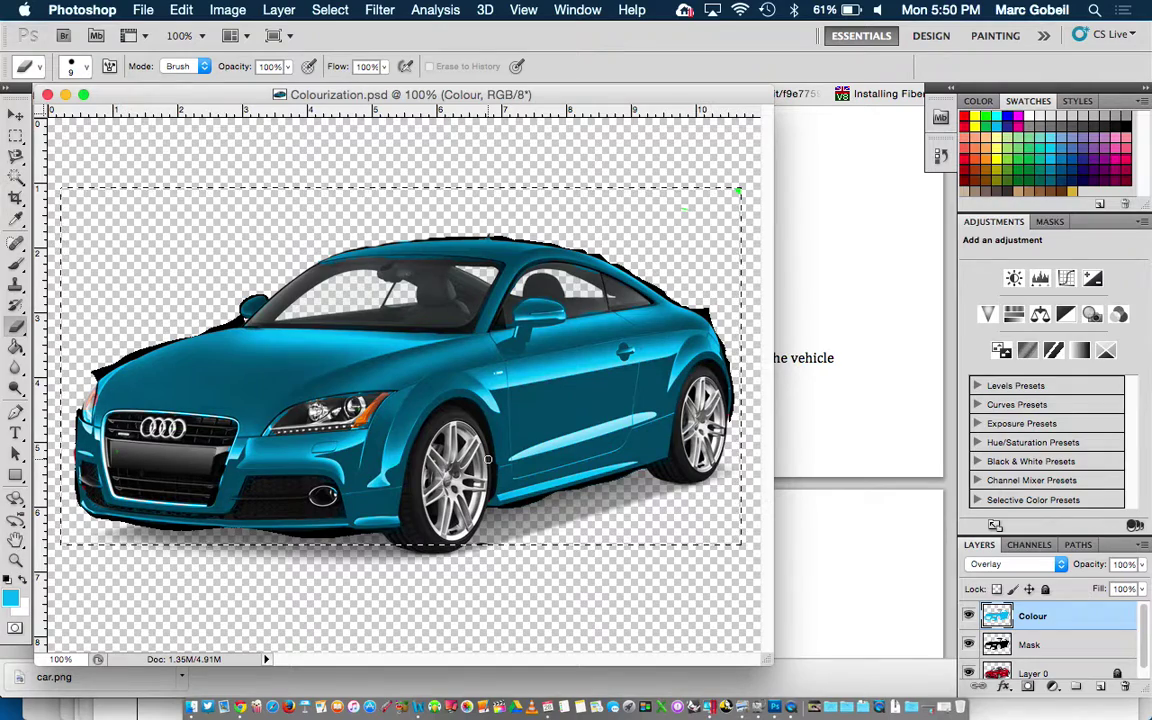
Show the Finder desktop and preview the saved Colourization.jpg with Quick Look
{"action": "key", "text": "ctrl+Right"}
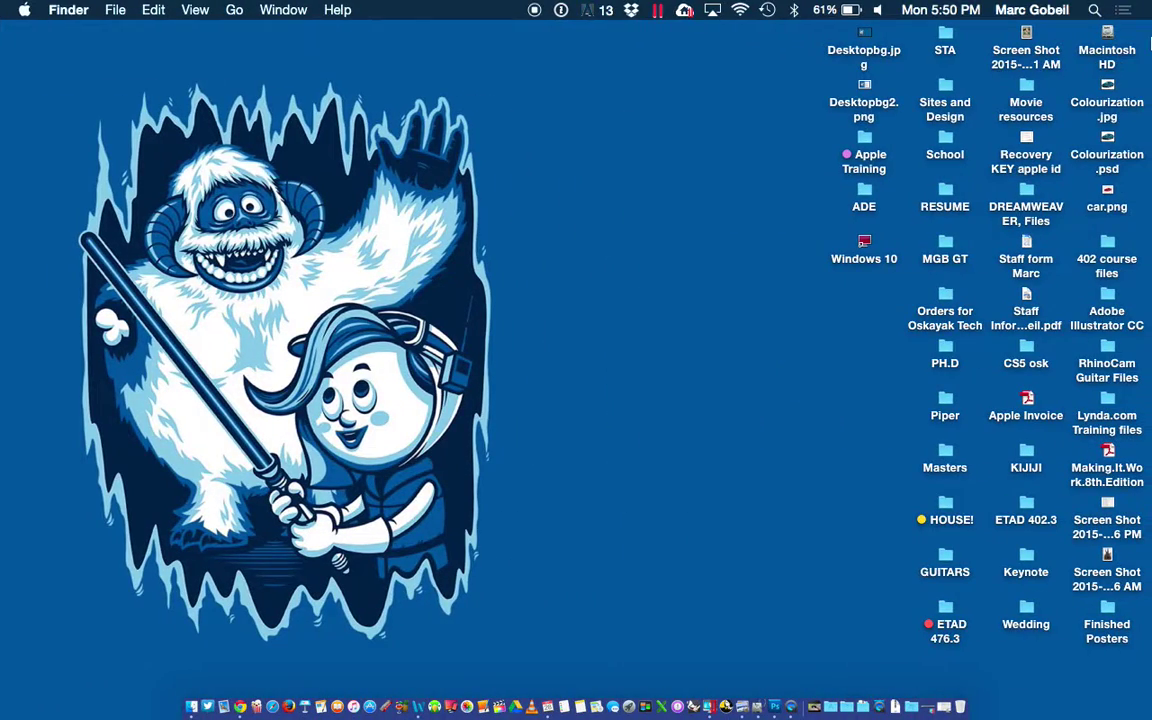
{"action": "left_click", "coordinate": [1107, 91]}
{"action": "key", "text": "space"}
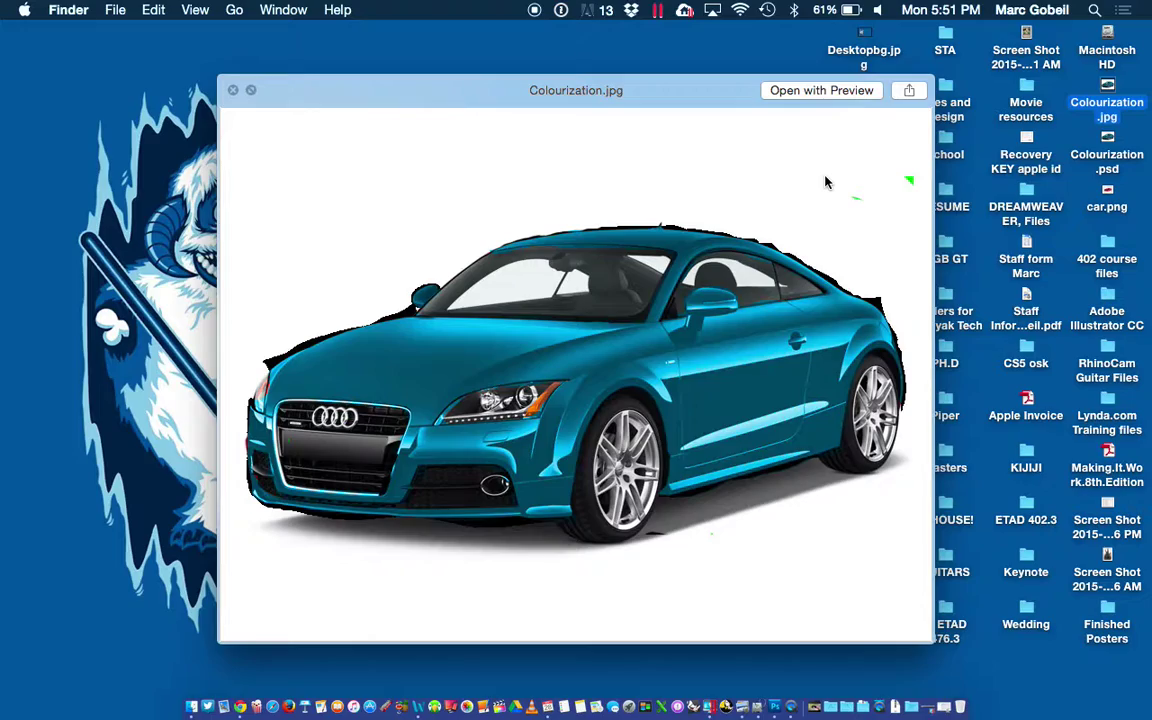
Switch back to Photoshop to compare the layered image, and show an overview of all open windows and desktops
{"action": "key", "text": "super+Tab"}
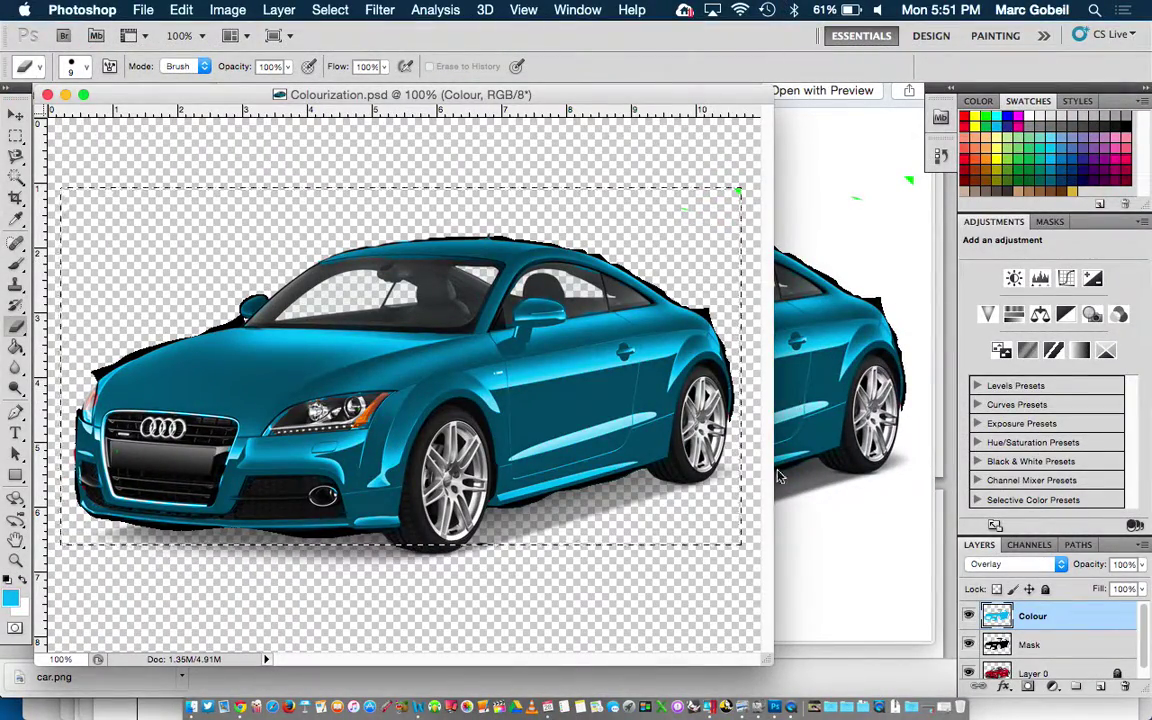
{"action": "key", "text": "super+Tab"}
{"action": "key", "text": "ctrl+Up"}
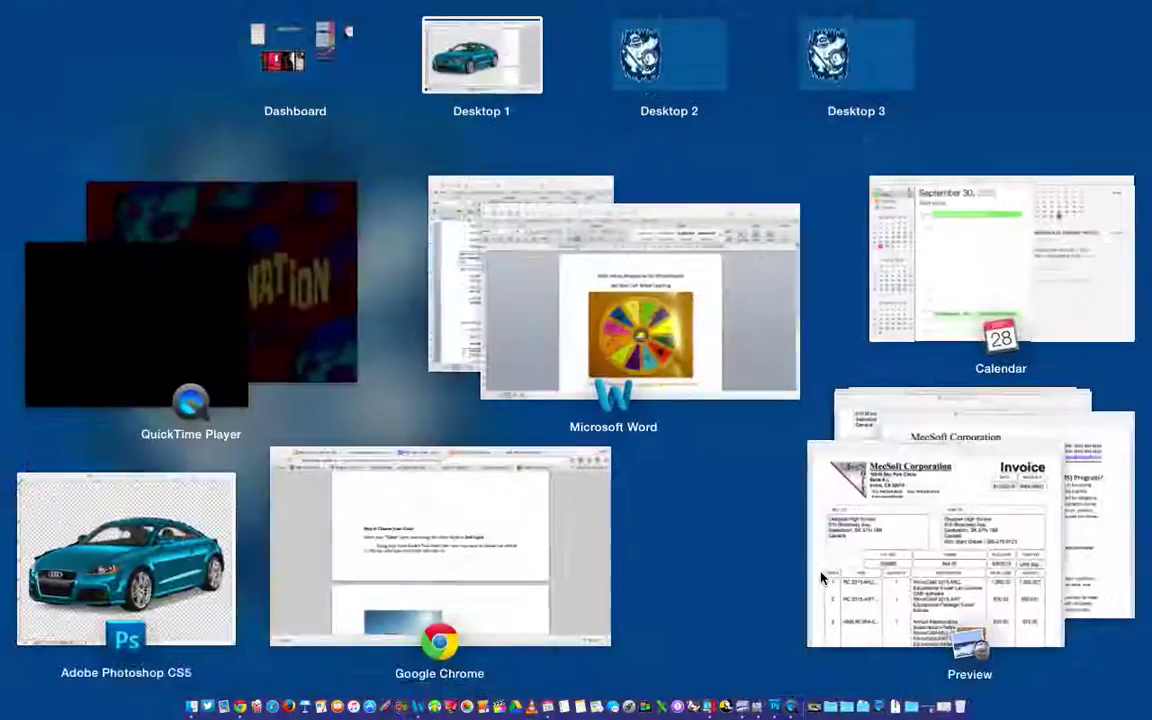